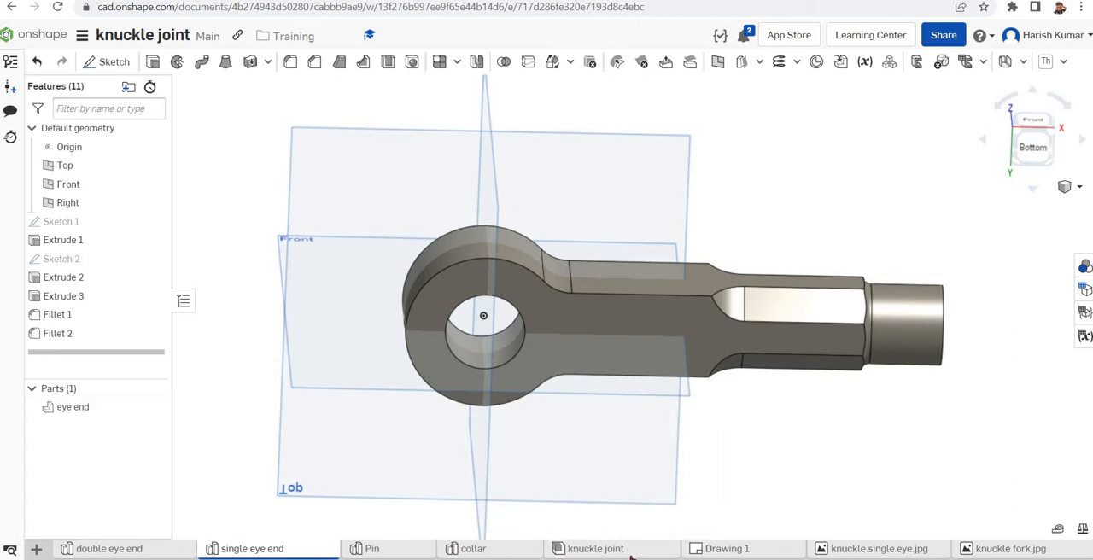
Open the knuckle joint assembly, swing the fork end about the pin, and examine the joint from another angle
{"action": "left_click", "coordinate": [595, 549]}
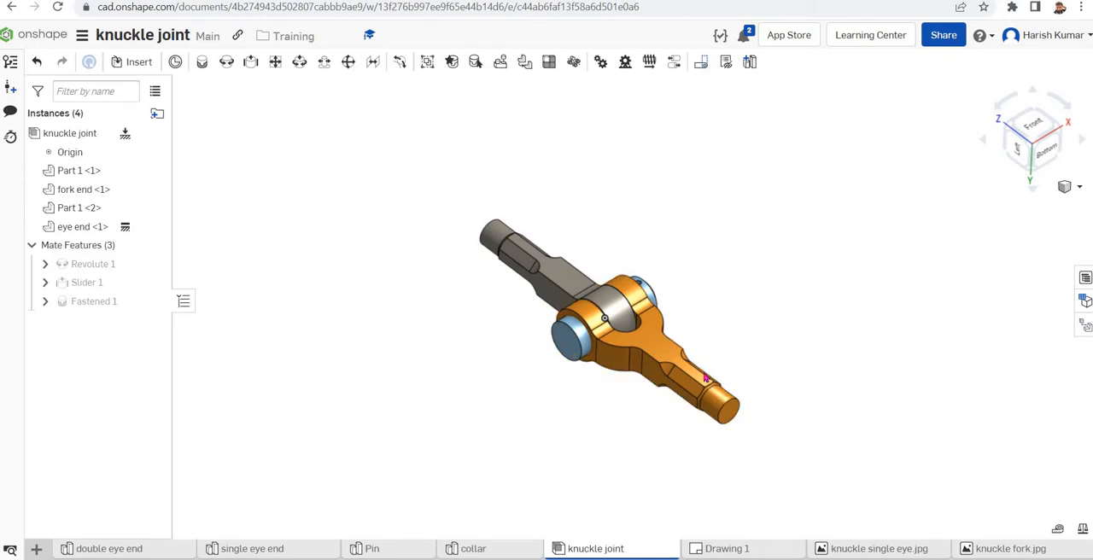
{"action": "left_click_drag", "start_coordinate": [705, 377], "coordinate": [752, 441]}
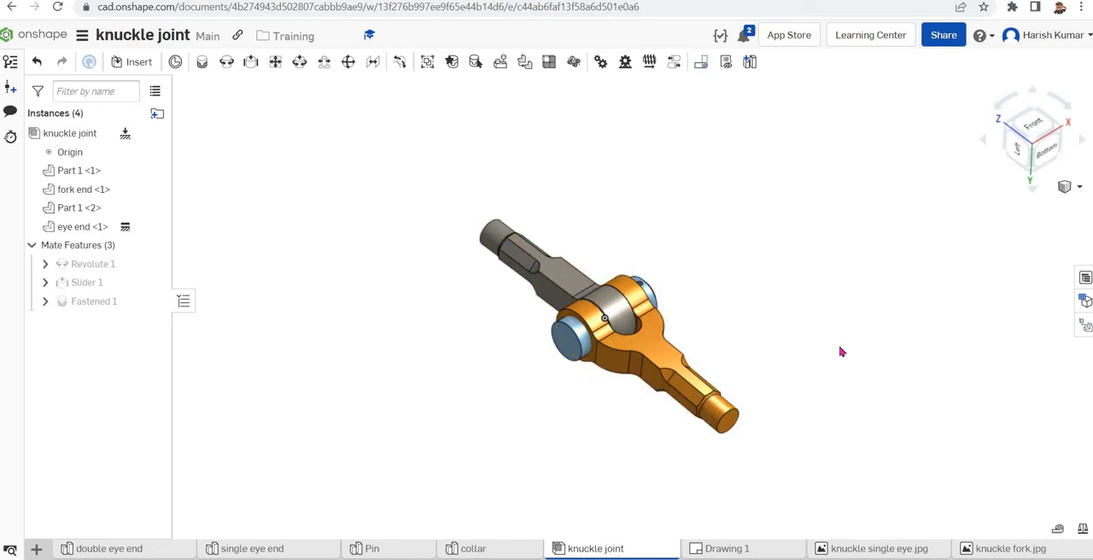
{"action": "right_click_drag", "start_coordinate": [839, 351], "coordinate": [631, 361]}
{"action": "scroll", "coordinate": [632, 361], "scroll_direction": "up", "scroll_amount": 3}
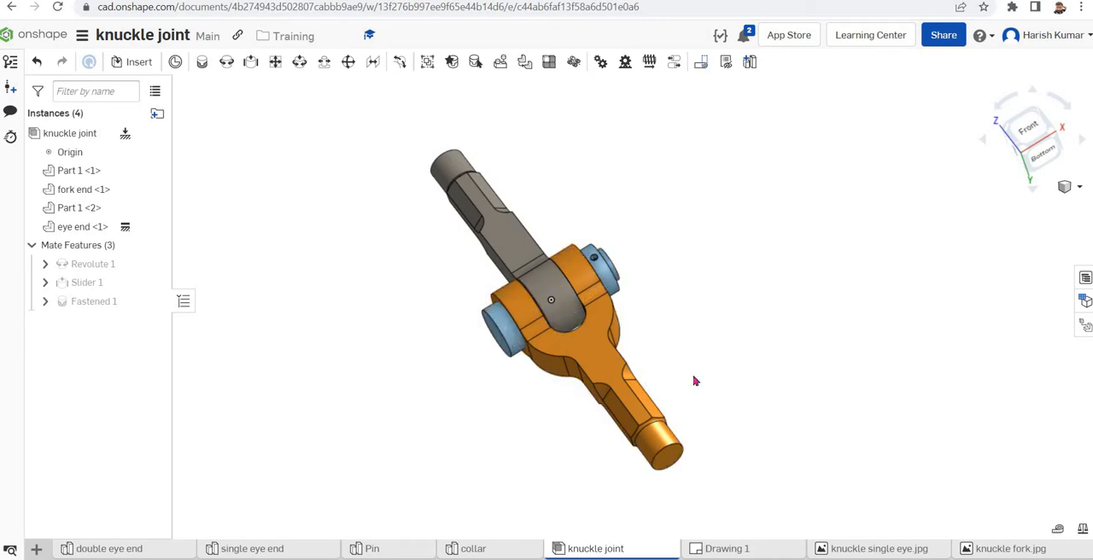
Open Drawing 1 to examine the dimensioned views of the joint's parts, and preview the single eye and fork reference images
{"action": "left_click", "coordinate": [723, 550]}
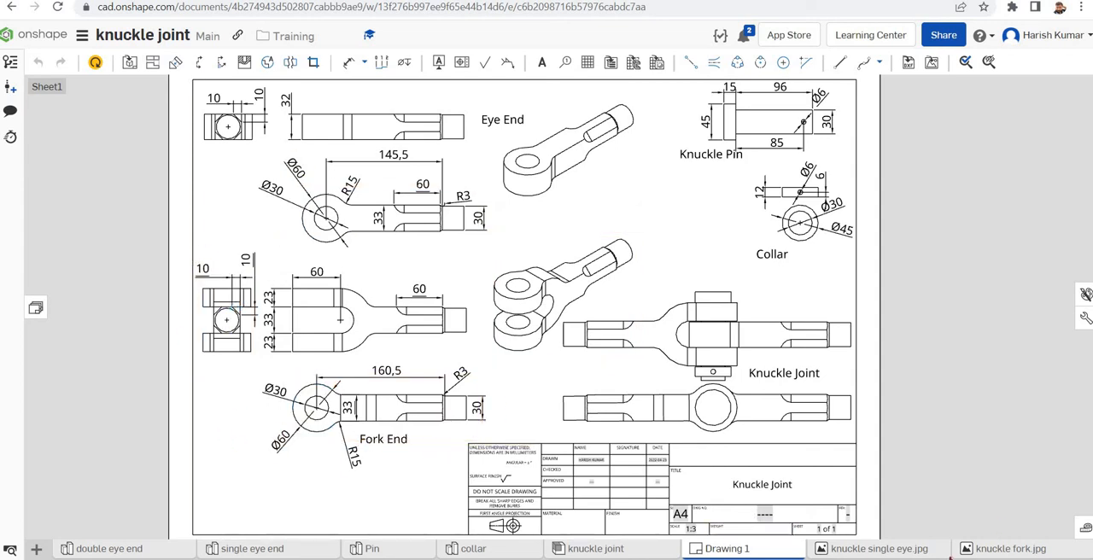
{"action": "mouse_move", "coordinate": [902, 549]}
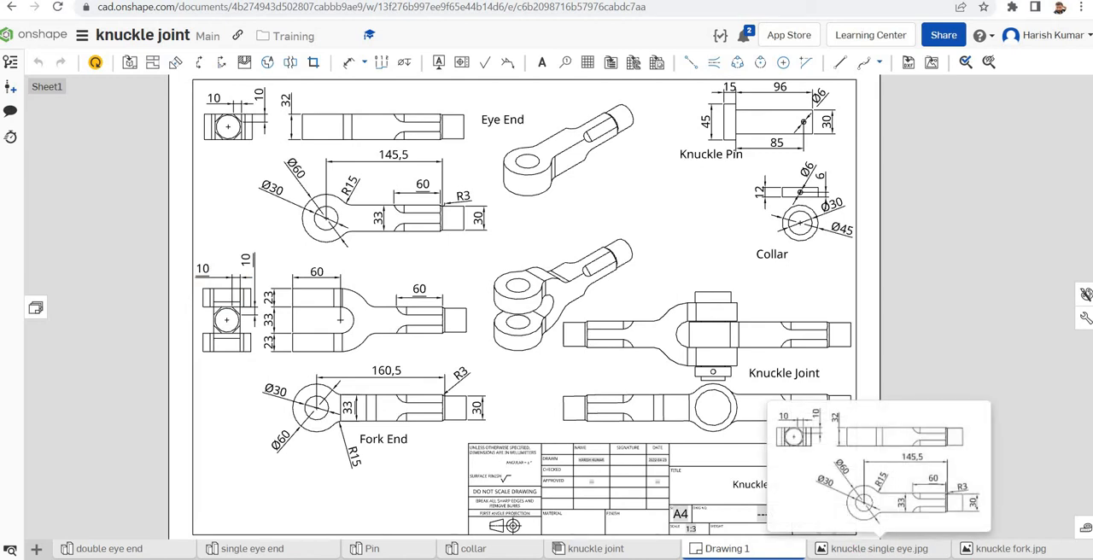
{"action": "mouse_move", "coordinate": [1021, 554]}
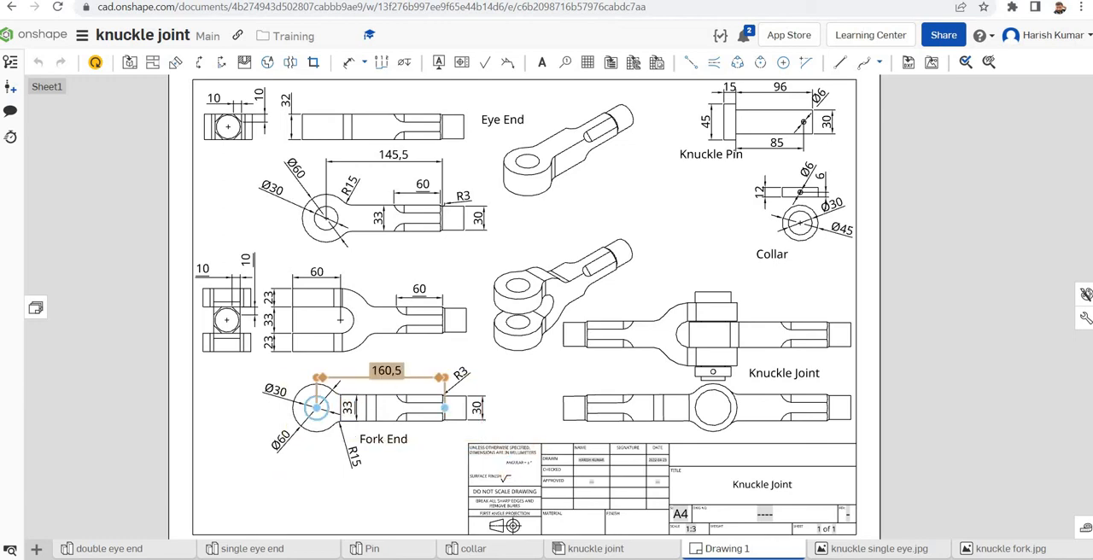
Create a new Part Studio in the knuckle joint document and open it
{"action": "left_click", "coordinate": [35, 551]}
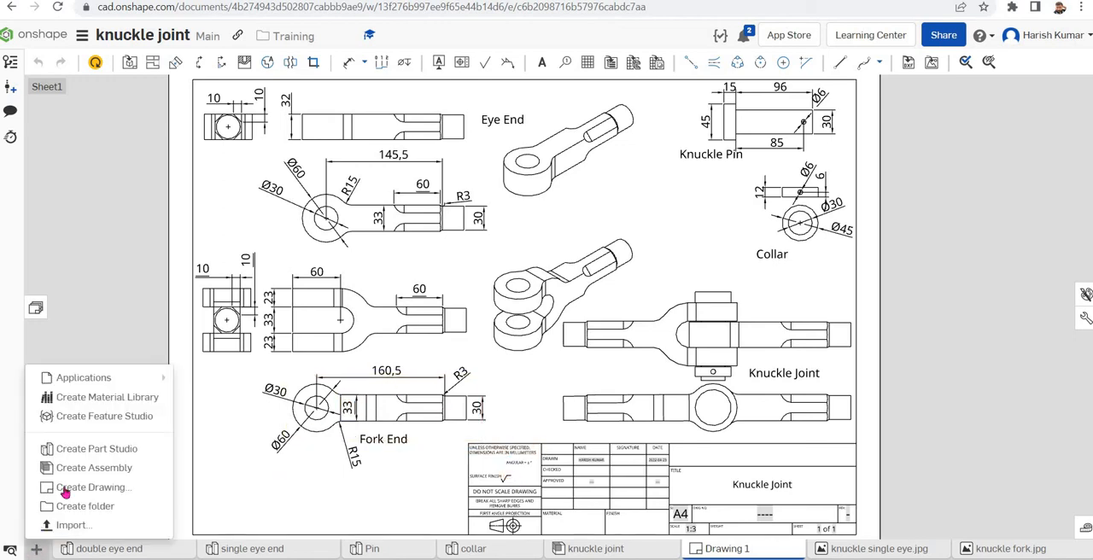
{"action": "left_click", "coordinate": [91, 450]}
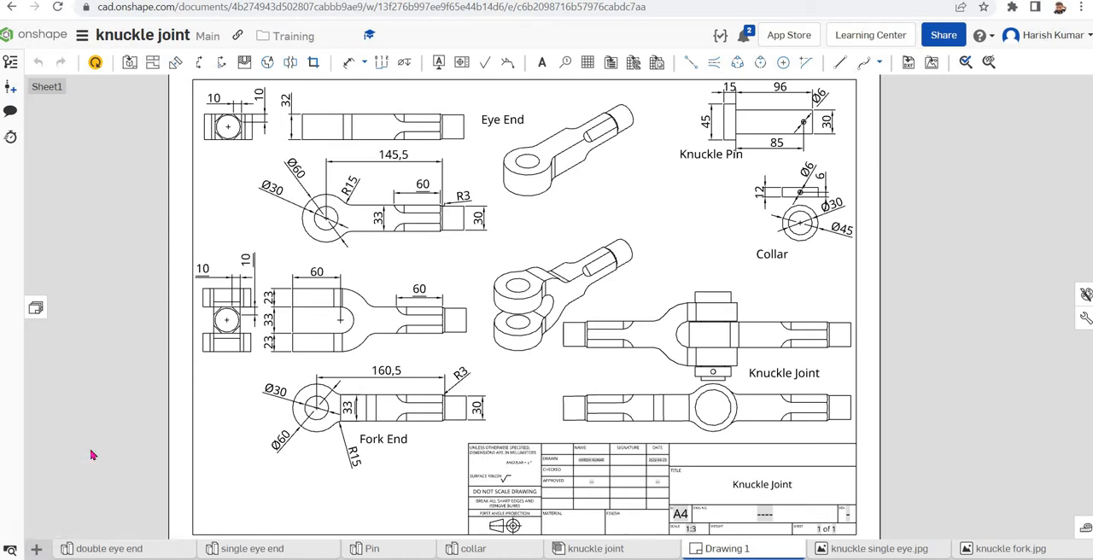
{"action": "left_click", "coordinate": [745, 551]}
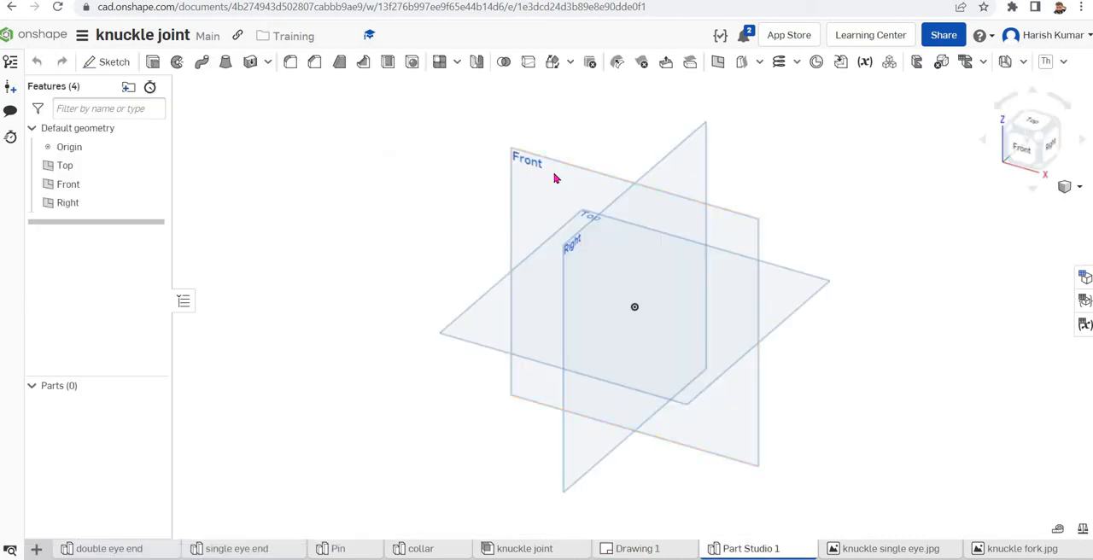
Start a new sketch on the Front plane and view it normal to the sketch plane
{"action": "left_click", "coordinate": [555, 178]}
{"action": "right_click", "coordinate": [556, 178]}
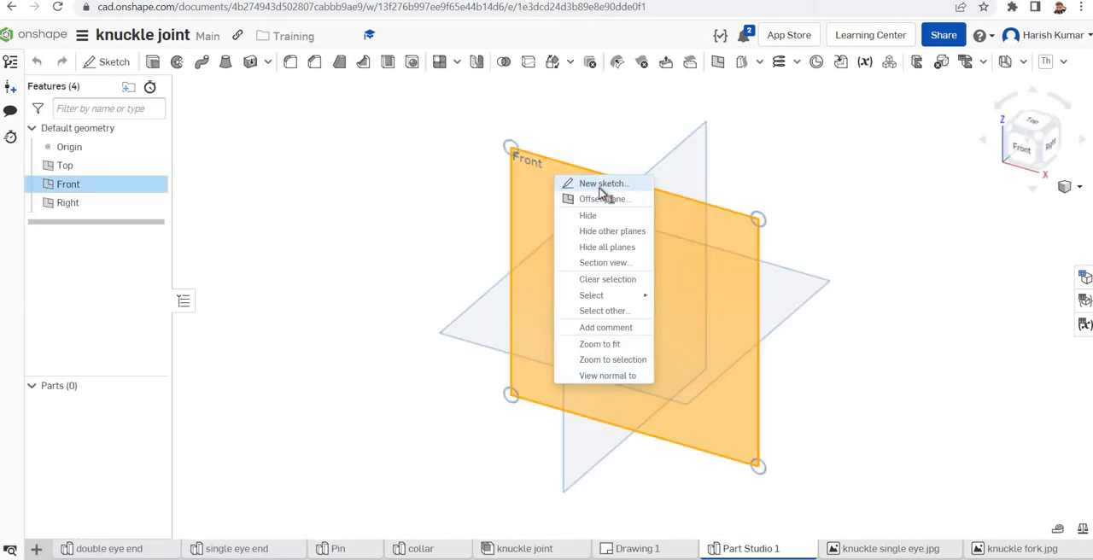
{"action": "left_click", "coordinate": [601, 185]}
{"action": "right_click", "coordinate": [446, 161]}
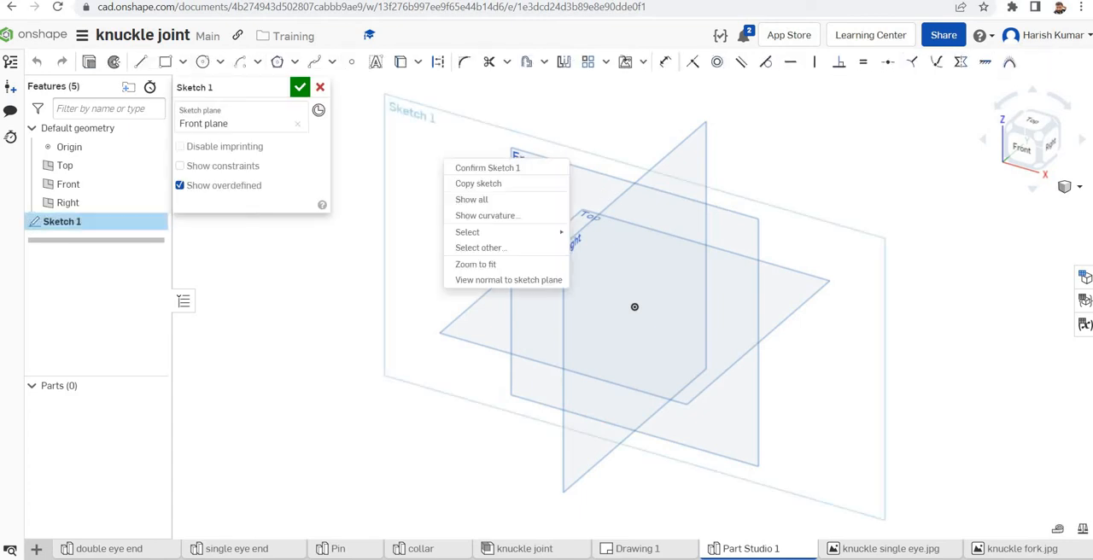
{"action": "left_click", "coordinate": [487, 283]}
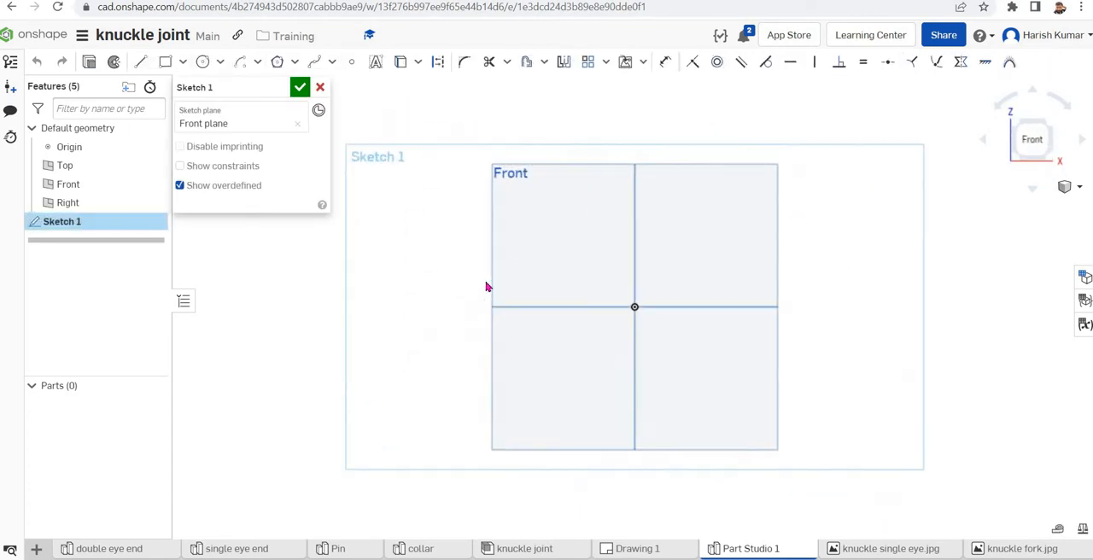
Insert the image knuckle single eye.jpg into the sketch and place it beside the Front plane as a reference
{"action": "left_click", "coordinate": [643, 63]}
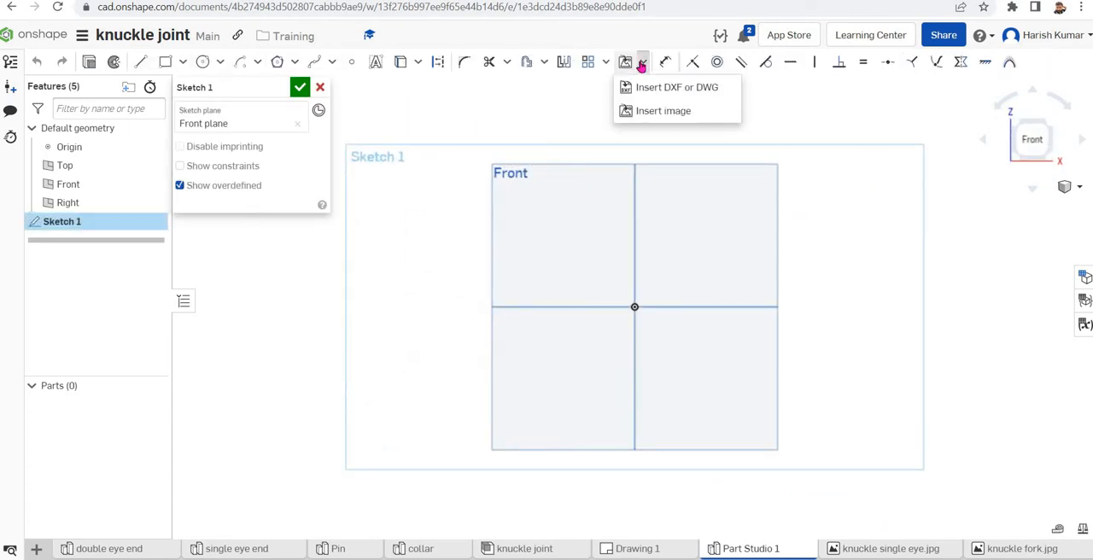
{"action": "left_click", "coordinate": [649, 110]}
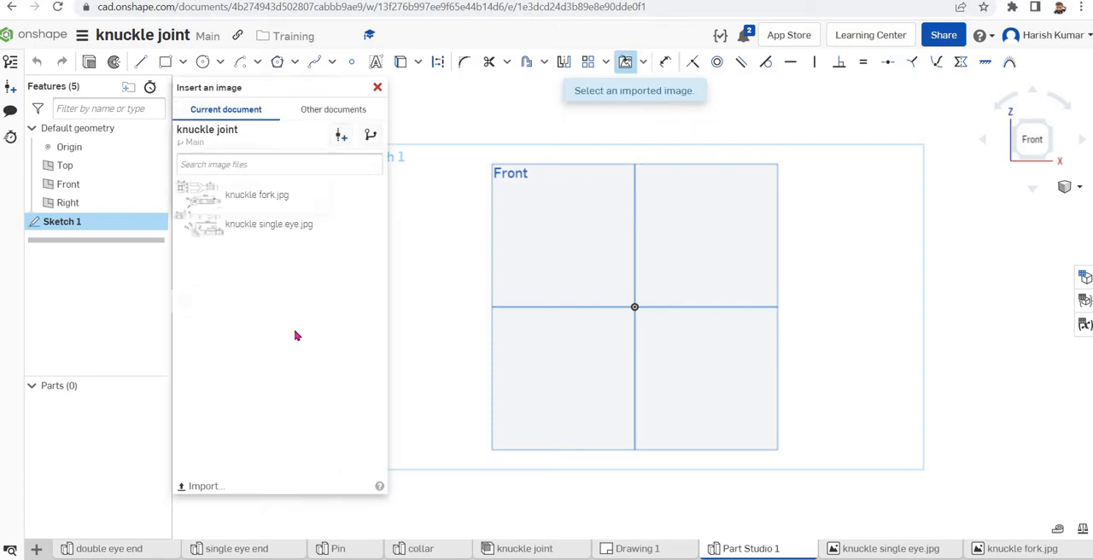
{"action": "left_click", "coordinate": [241, 225]}
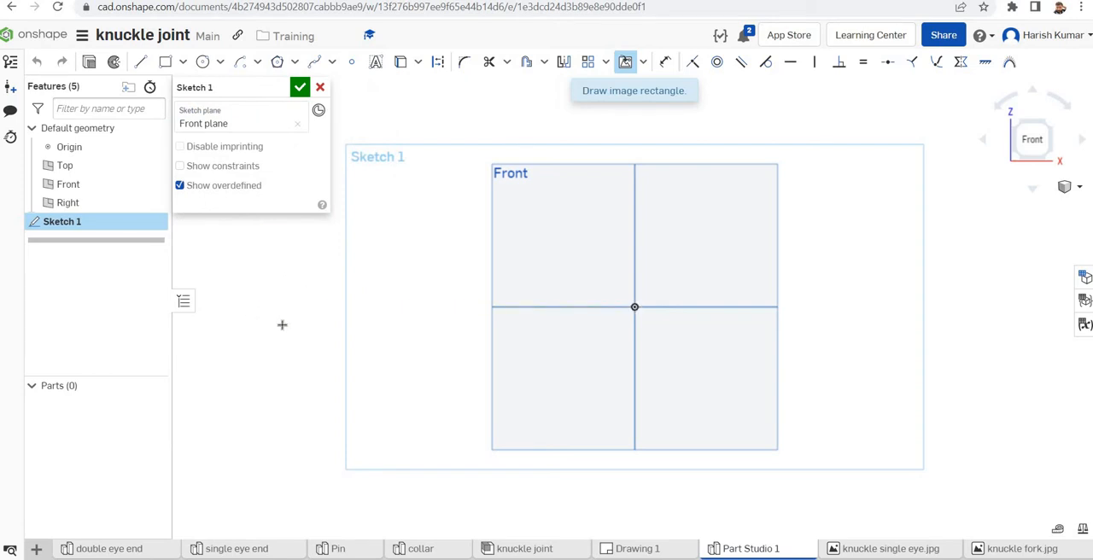
{"action": "left_click", "coordinate": [389, 436]}
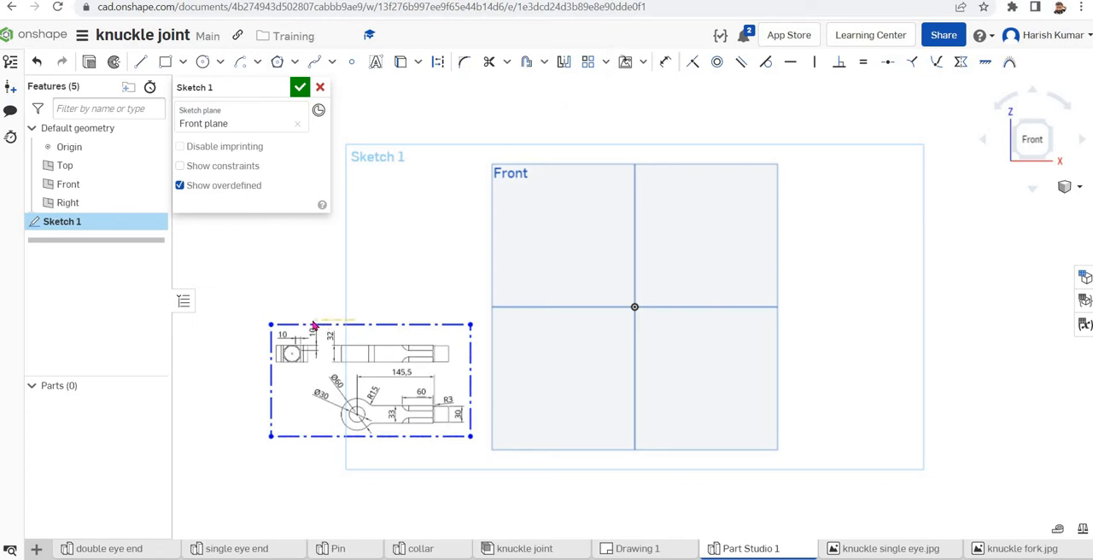
{"action": "left_click_drag", "start_coordinate": [369, 324], "coordinate": [325, 316]}
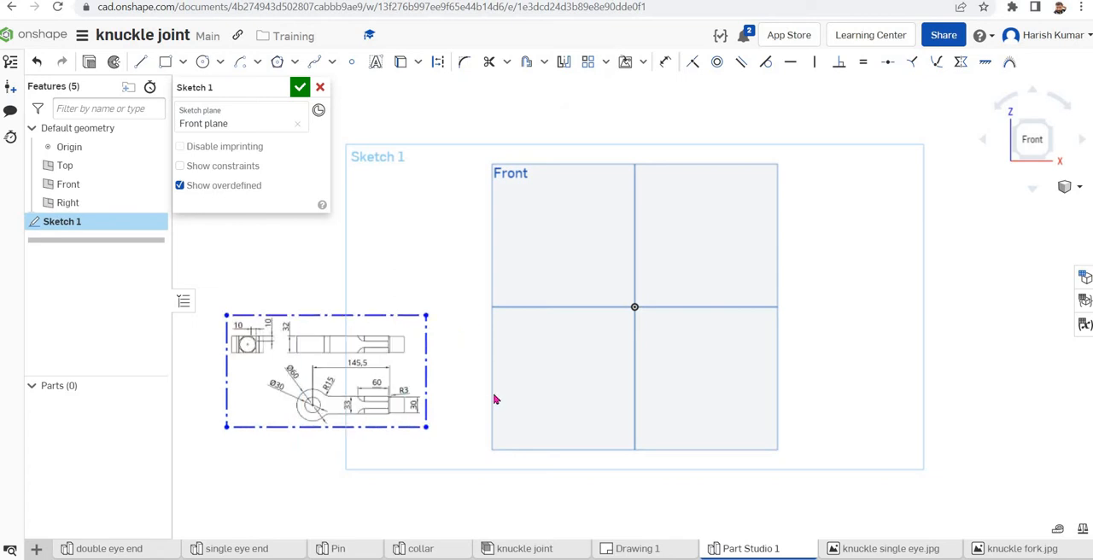
Sketch two concentric circles centred on the origin, about 73 mm and 41 mm in diameter
{"action": "scroll", "coordinate": [396, 403], "scroll_direction": "up", "scroll_amount": 2}
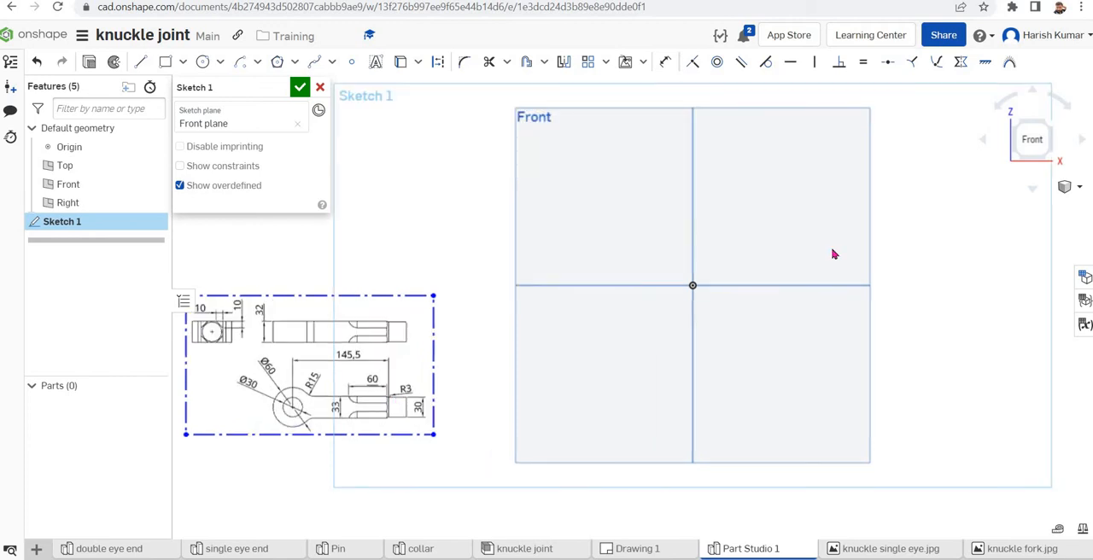
{"action": "left_click", "coordinate": [203, 66]}
{"action": "left_click", "coordinate": [692, 286]}
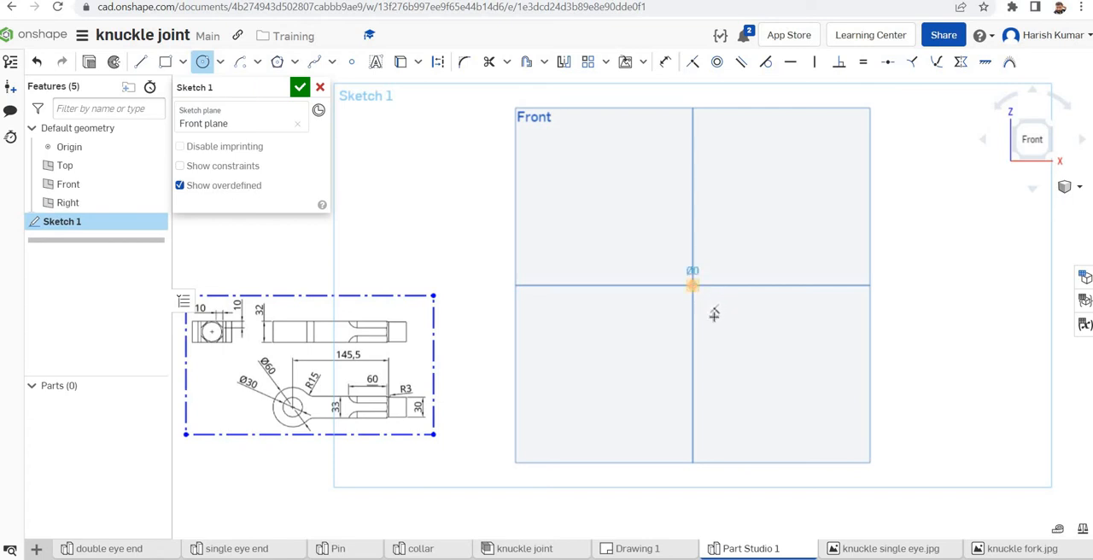
{"action": "left_click", "coordinate": [753, 348]}
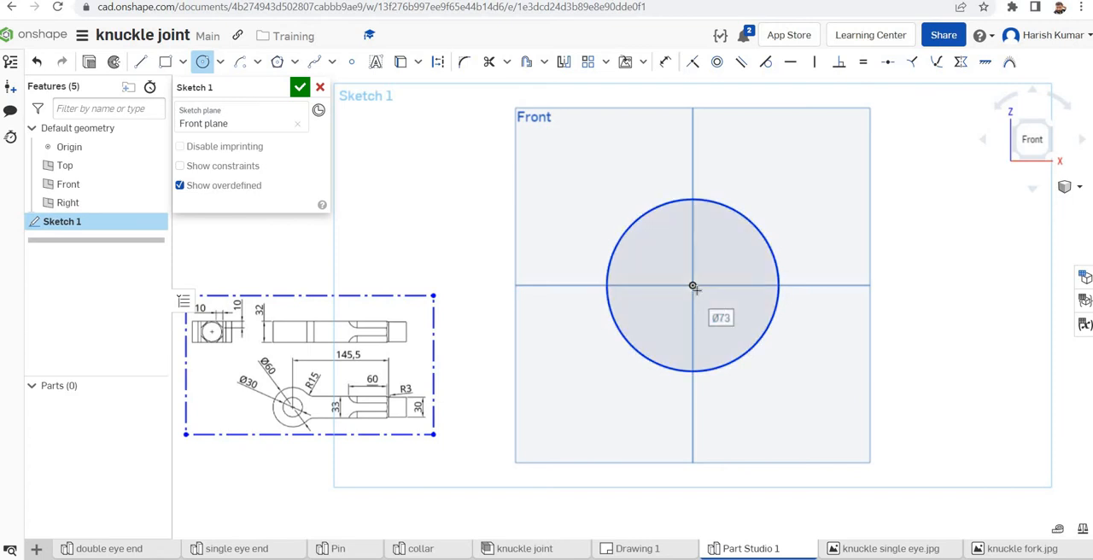
{"action": "left_click", "coordinate": [693, 286]}
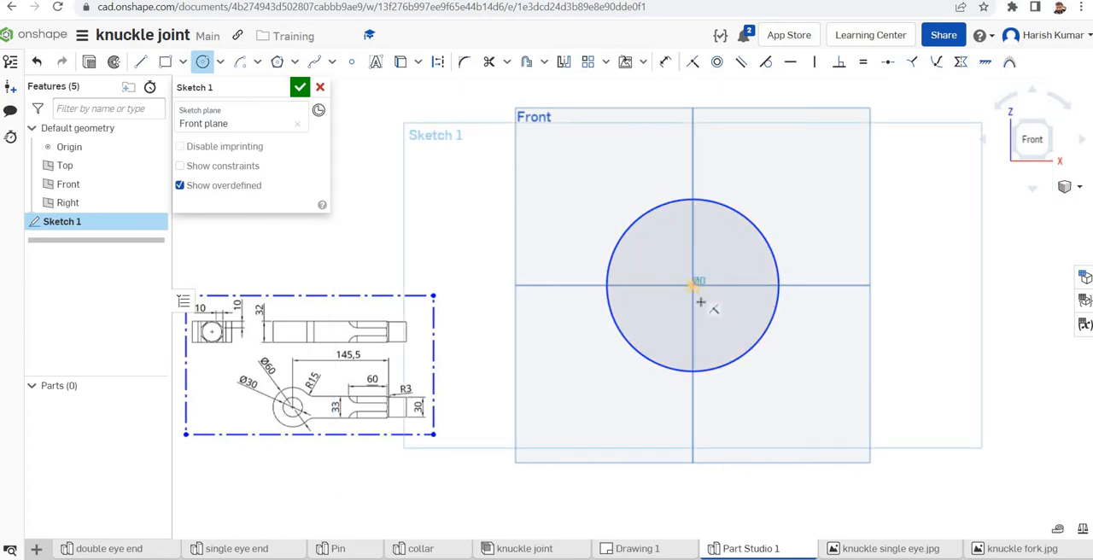
{"action": "left_click", "coordinate": [719, 325]}
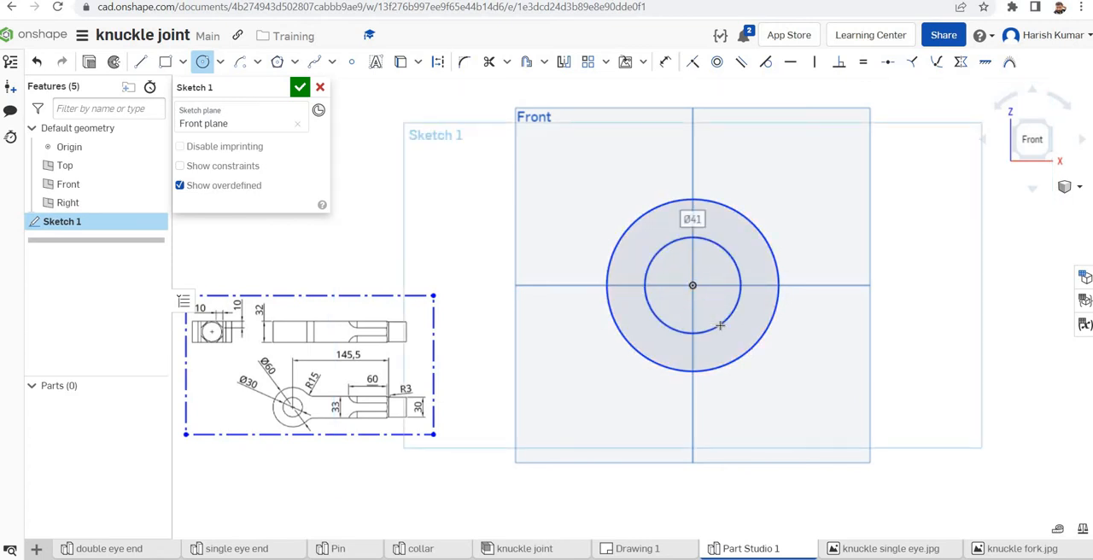
Dimension the outer circle's diameter as 60 mm and the inner circle's diameter as 30 mm
{"action": "left_click", "coordinate": [665, 63]}
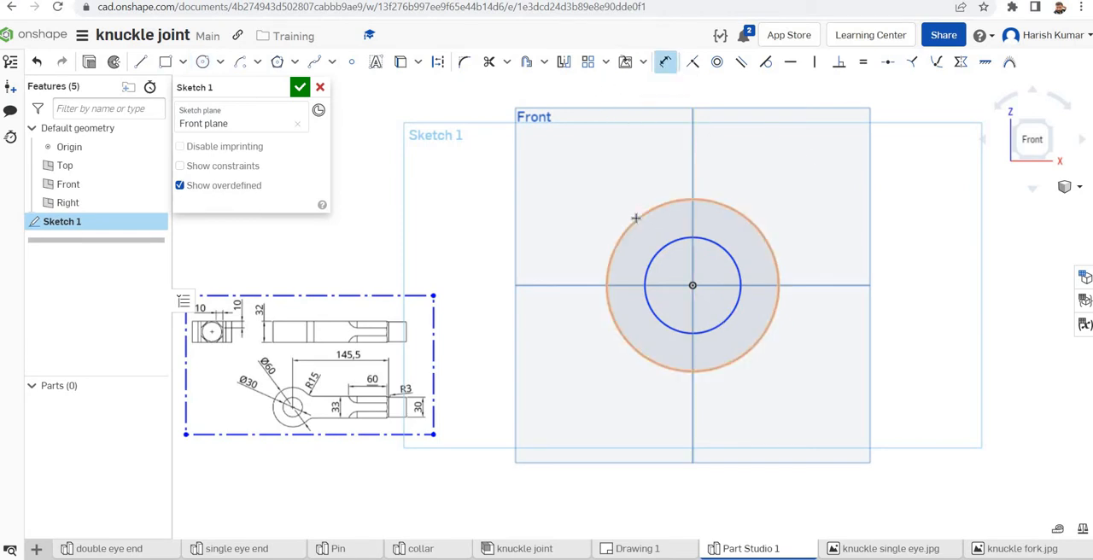
{"action": "left_click", "coordinate": [635, 219]}
{"action": "left_click", "coordinate": [578, 194]}
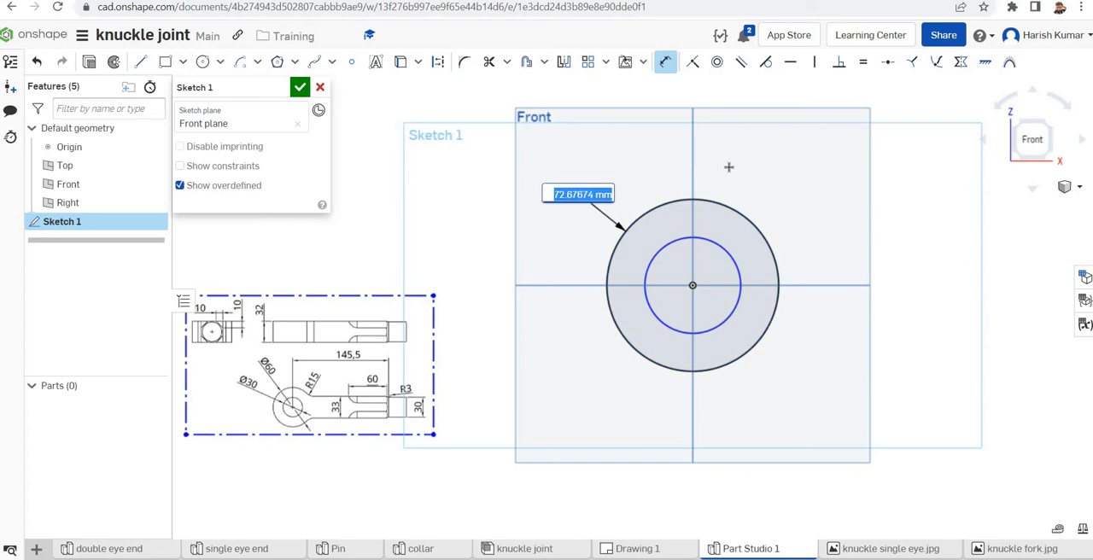
{"action": "type", "text": "60"}
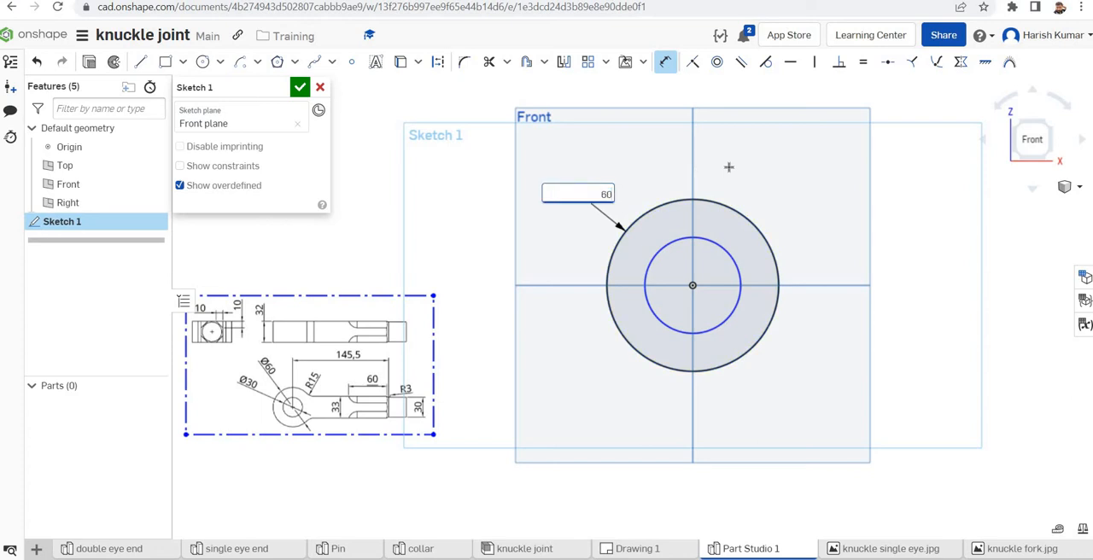
{"action": "key", "text": "Return"}
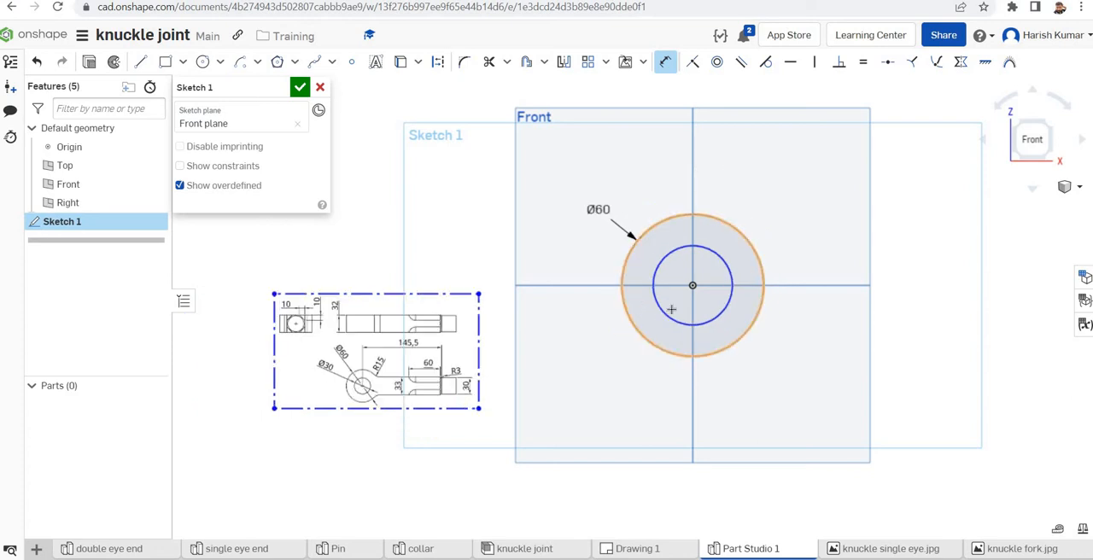
{"action": "left_click", "coordinate": [663, 314]}
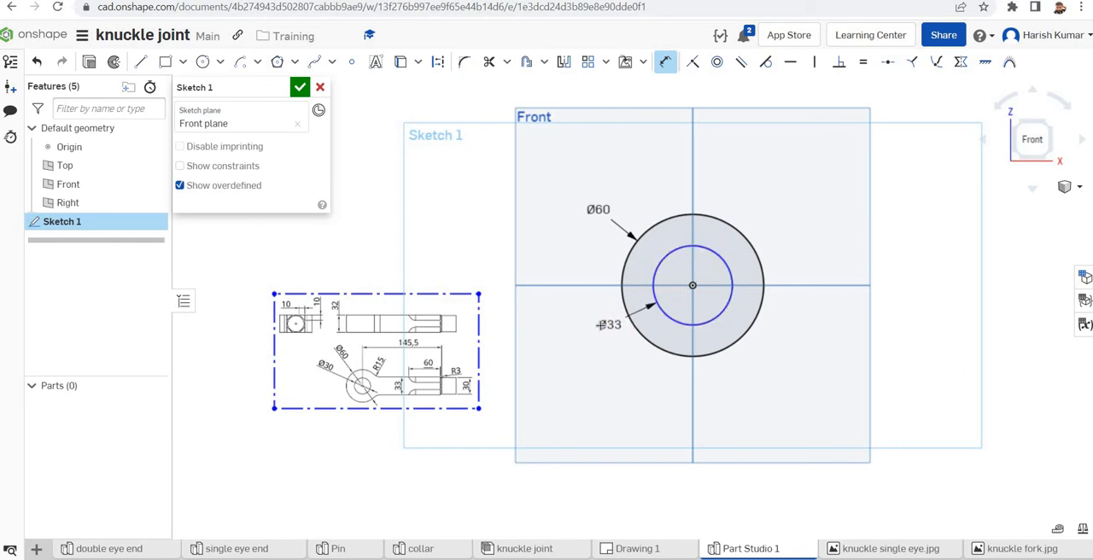
{"action": "left_click", "coordinate": [588, 325]}
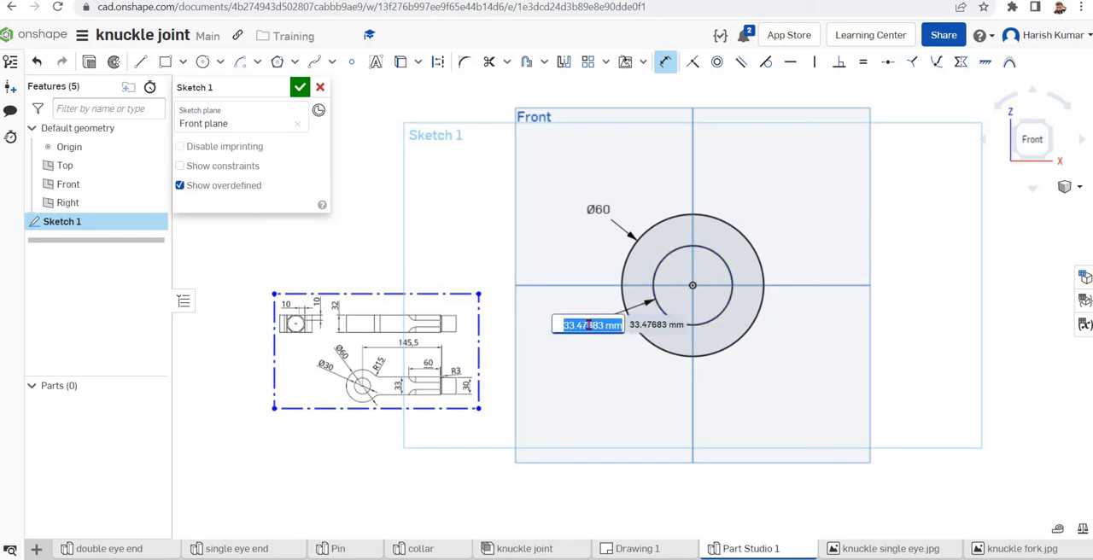
{"action": "type", "text": "30"}
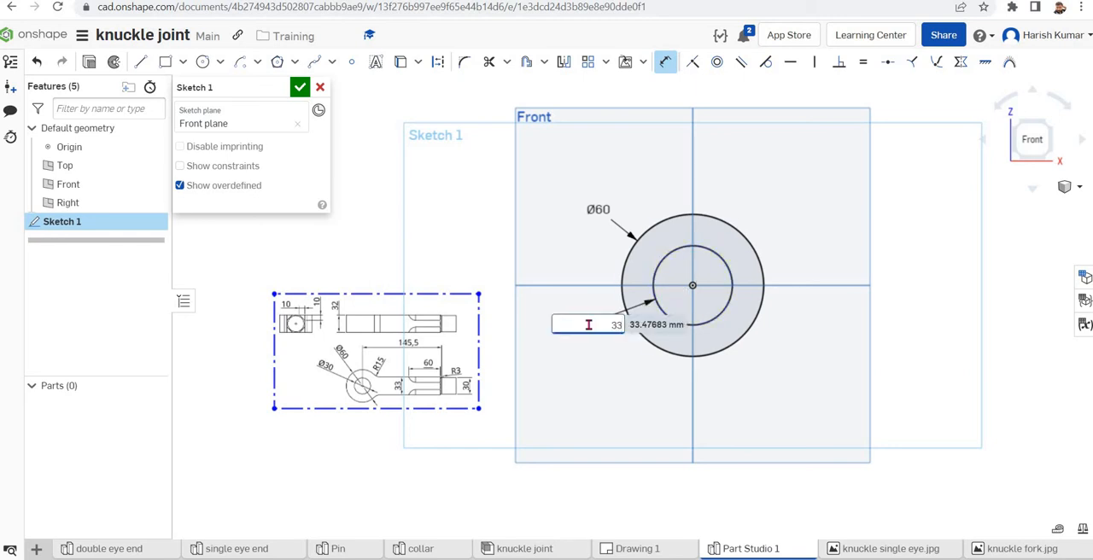
{"action": "key", "text": "Return"}
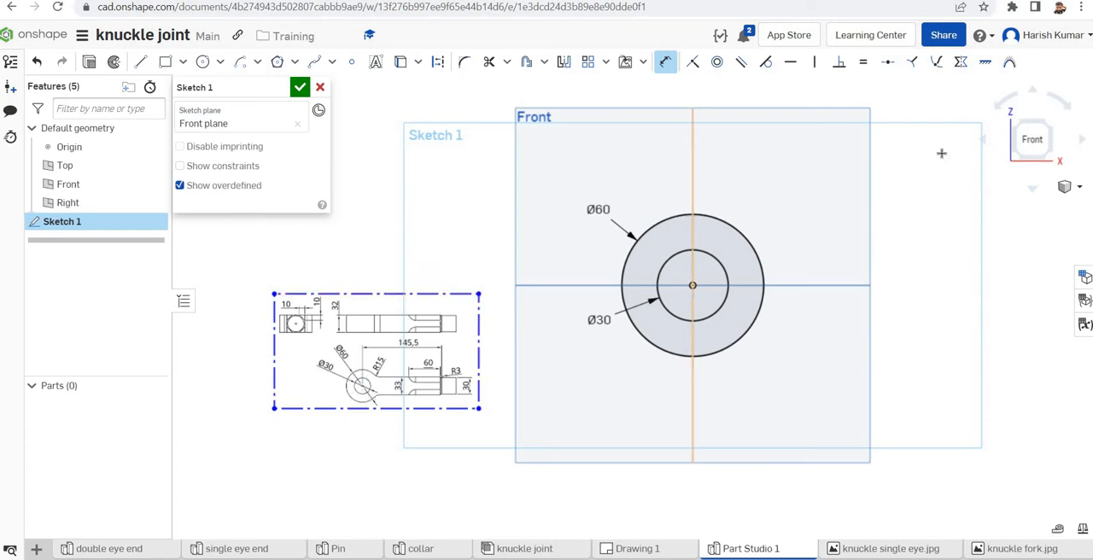
Sketch a corner rectangle about 79 by 26 mm, starting inside the ring and extending past the outer circle along the X direction
{"action": "left_click", "coordinate": [165, 63]}
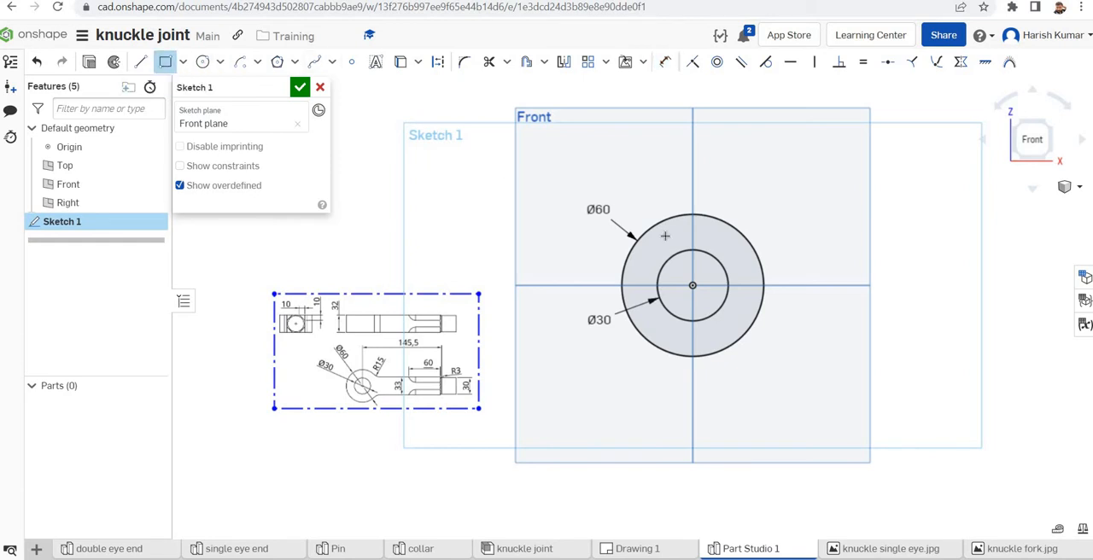
{"action": "left_click", "coordinate": [742, 256]}
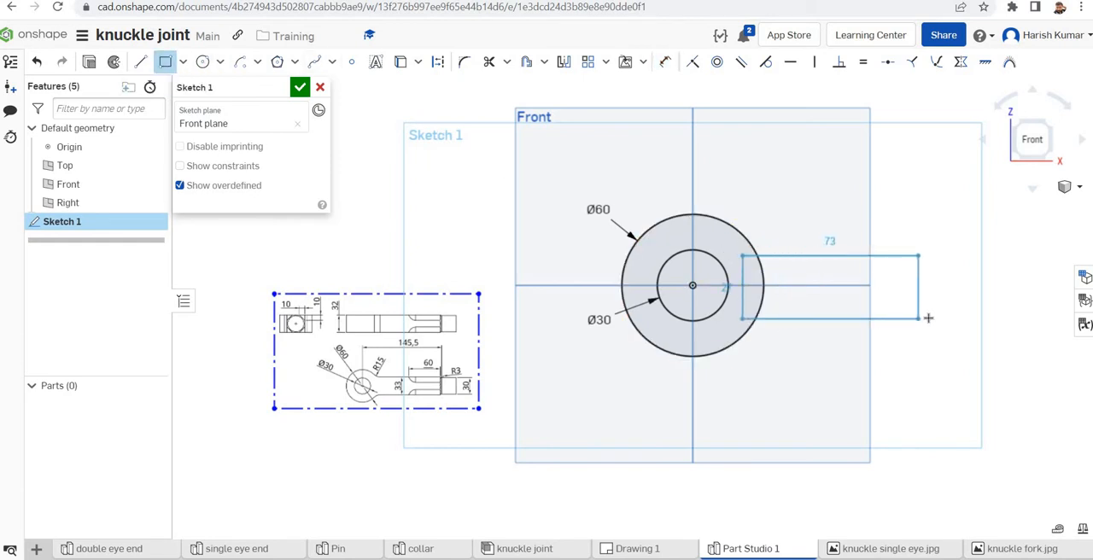
{"action": "left_click", "coordinate": [928, 317]}
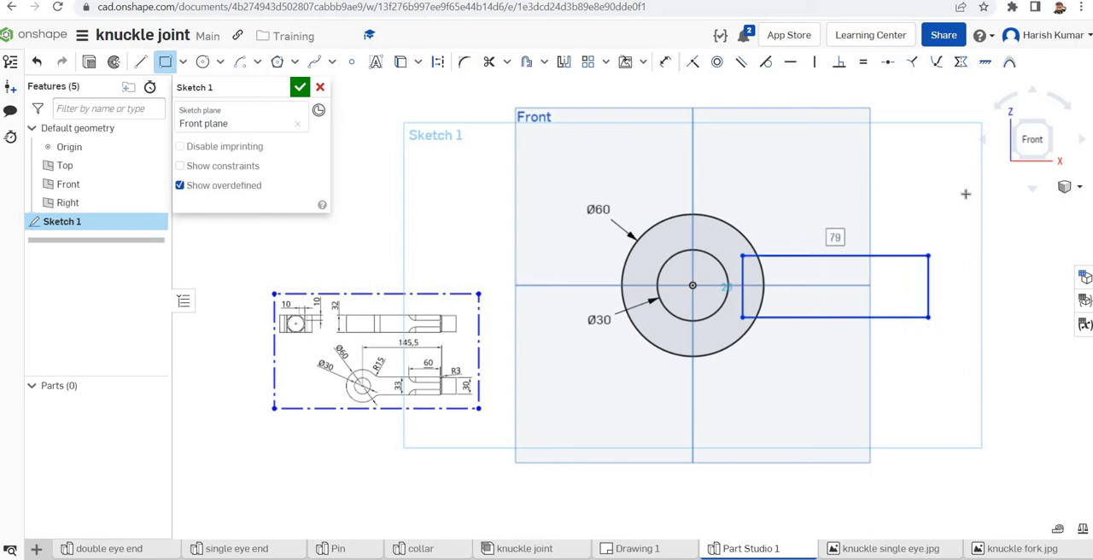
{"action": "left_click", "coordinate": [692, 62]}
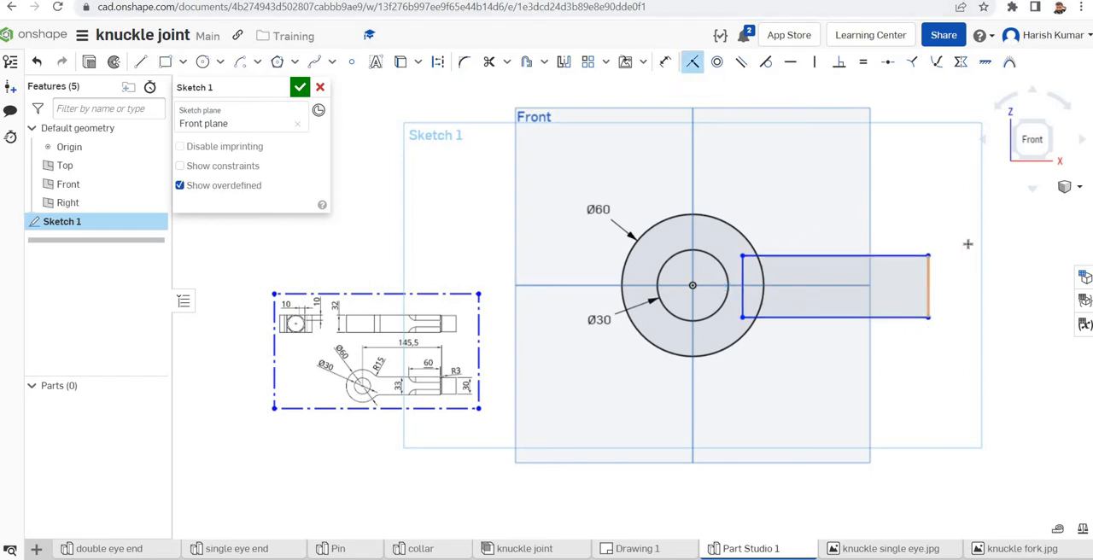
Dimension the height of the rectangle's far vertical edge as 33 mm
{"action": "left_click", "coordinate": [664, 65]}
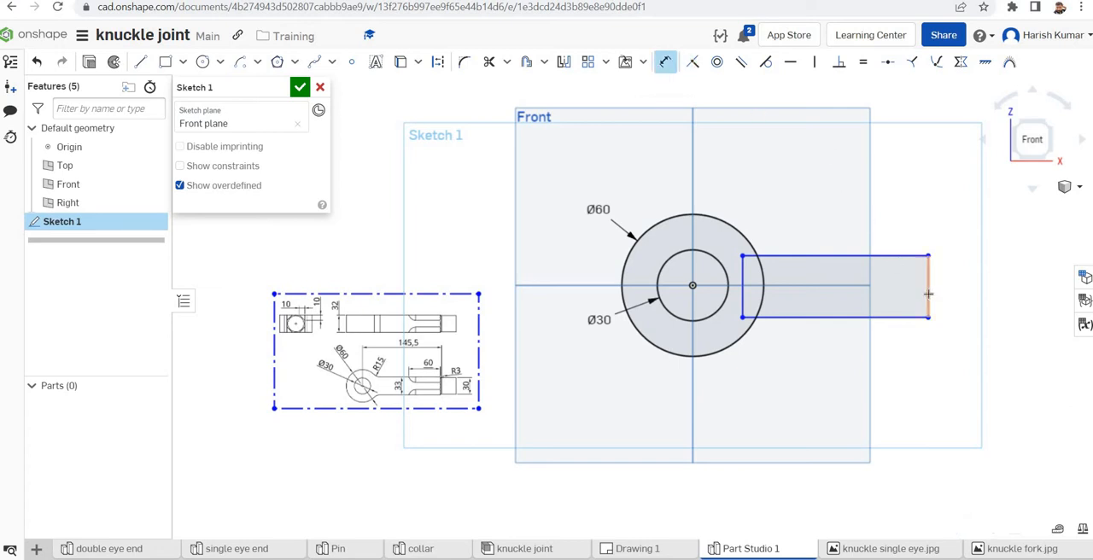
{"action": "left_click", "coordinate": [928, 294]}
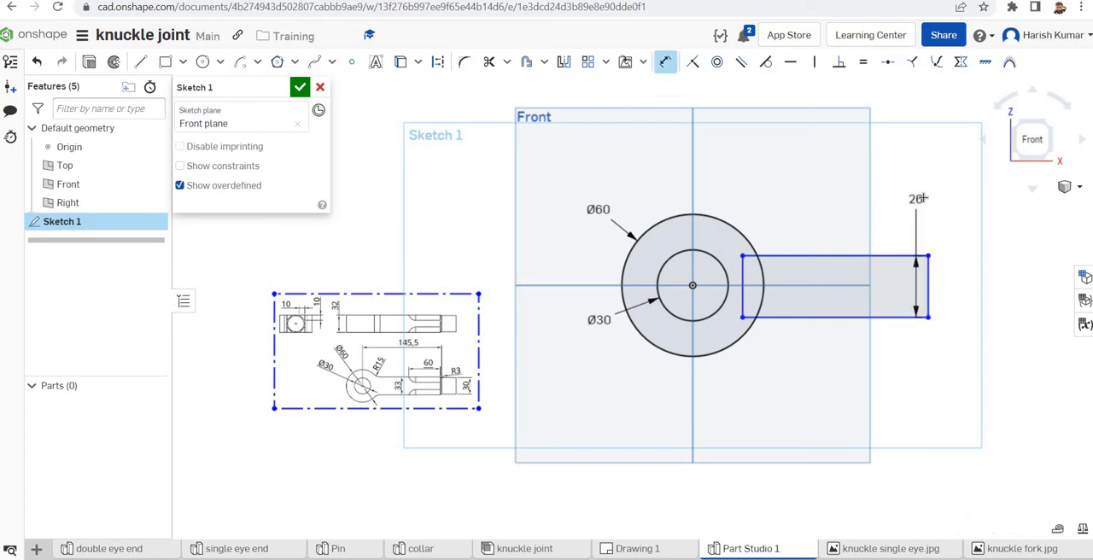
{"action": "left_click", "coordinate": [921, 198]}
{"action": "type", "text": "33"}
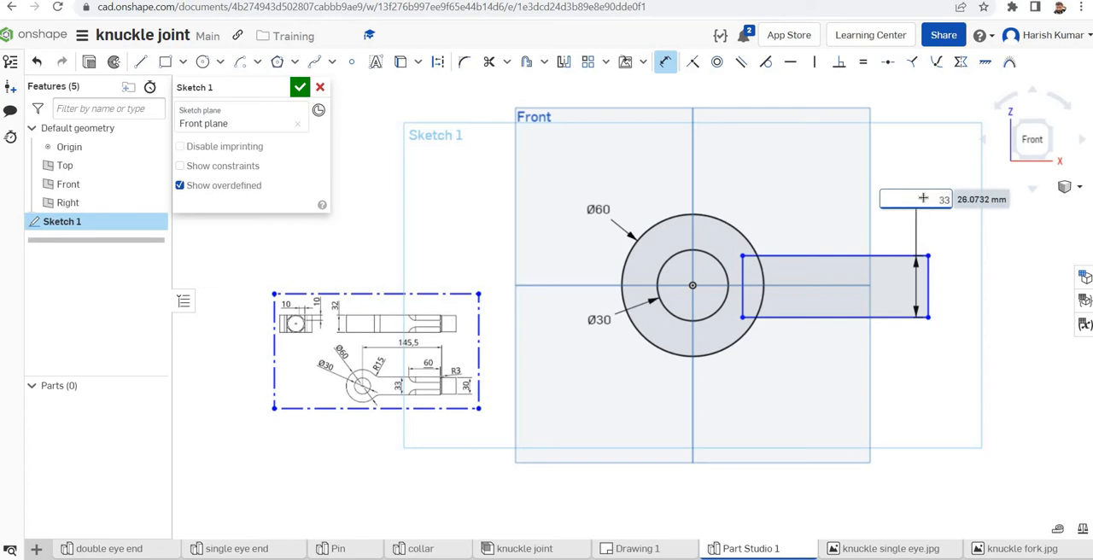
{"action": "key", "text": "Return"}
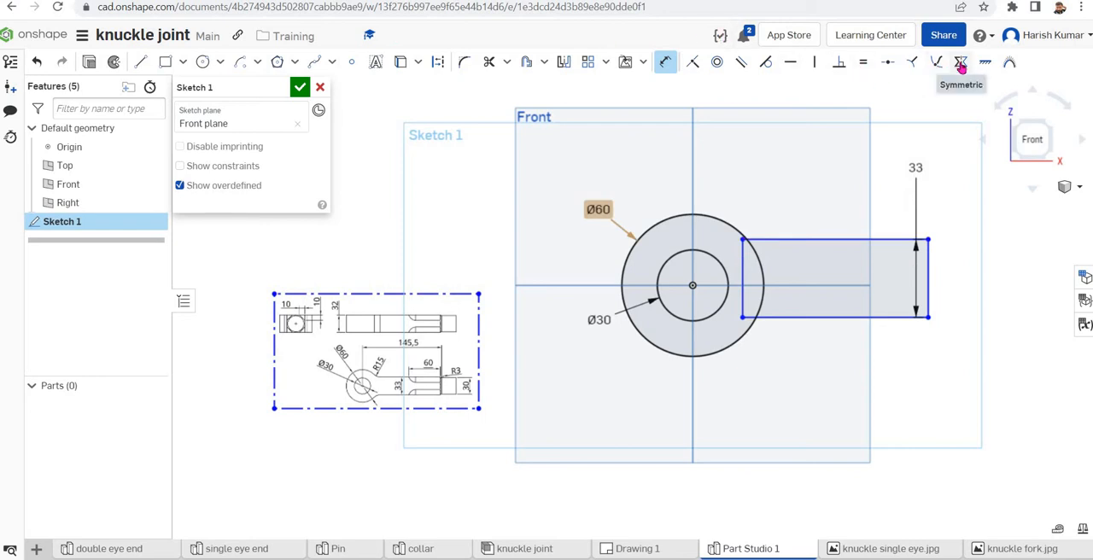
Make the rectangle's two long edges symmetric about the horizontal Top plane through the origin
{"action": "left_click", "coordinate": [960, 65]}
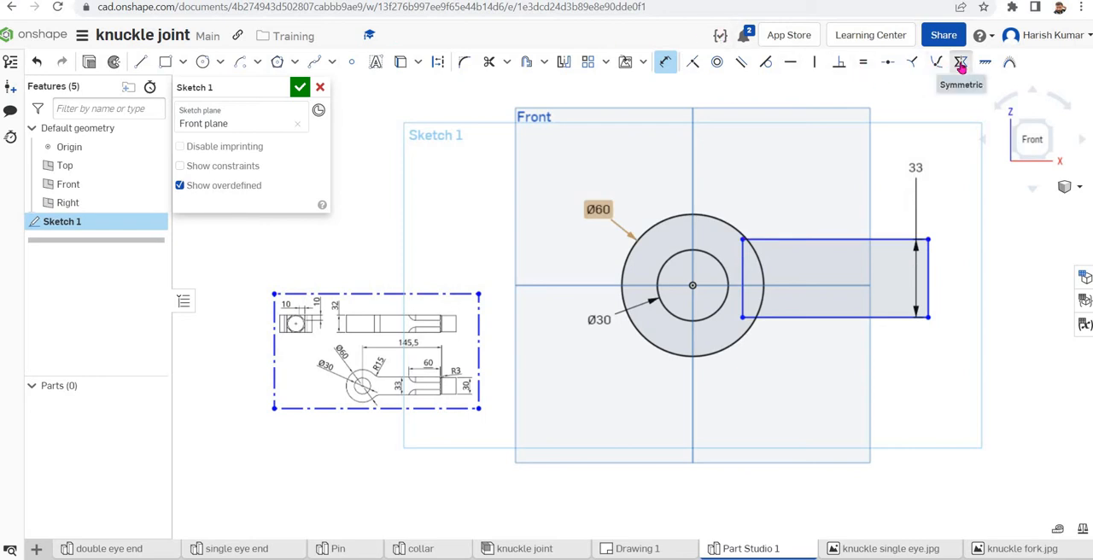
{"action": "left_click", "coordinate": [802, 240]}
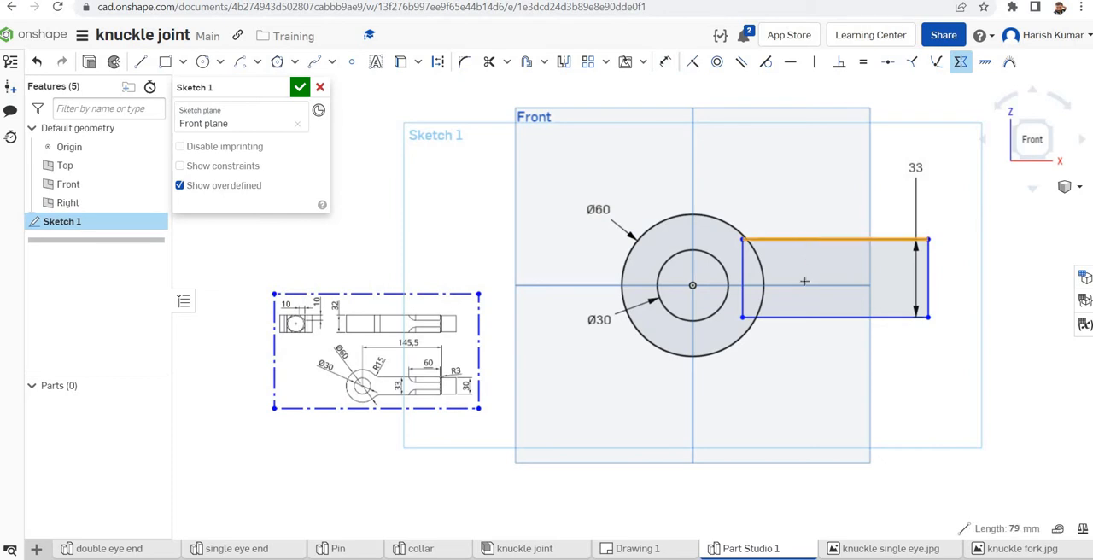
{"action": "left_click", "coordinate": [864, 300]}
{"action": "left_click", "coordinate": [839, 317]}
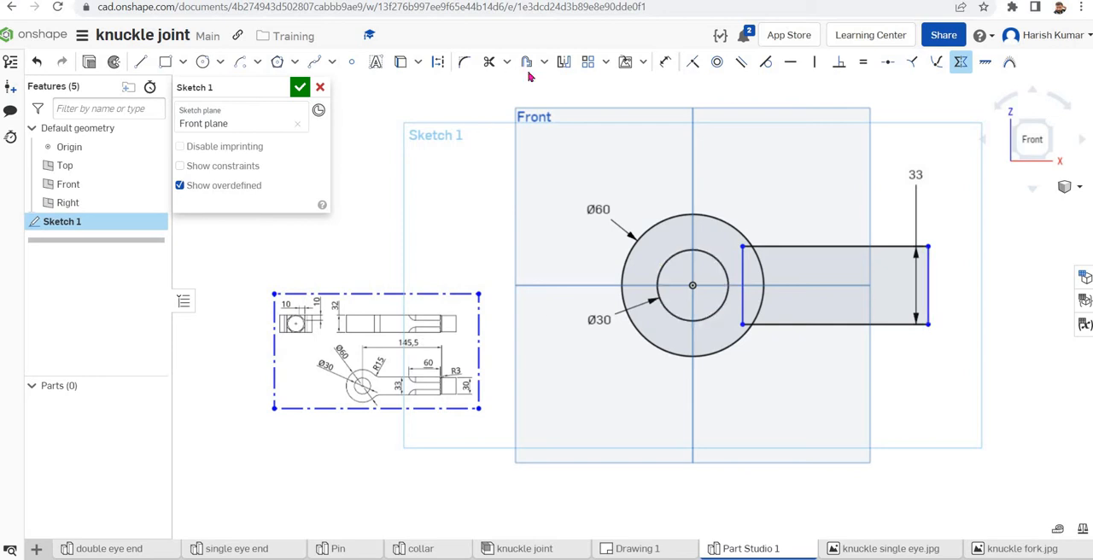
Dimension the horizontal distance from the origin to the rectangle's far vertical edge as 145.5 mm
{"action": "left_click", "coordinate": [665, 61]}
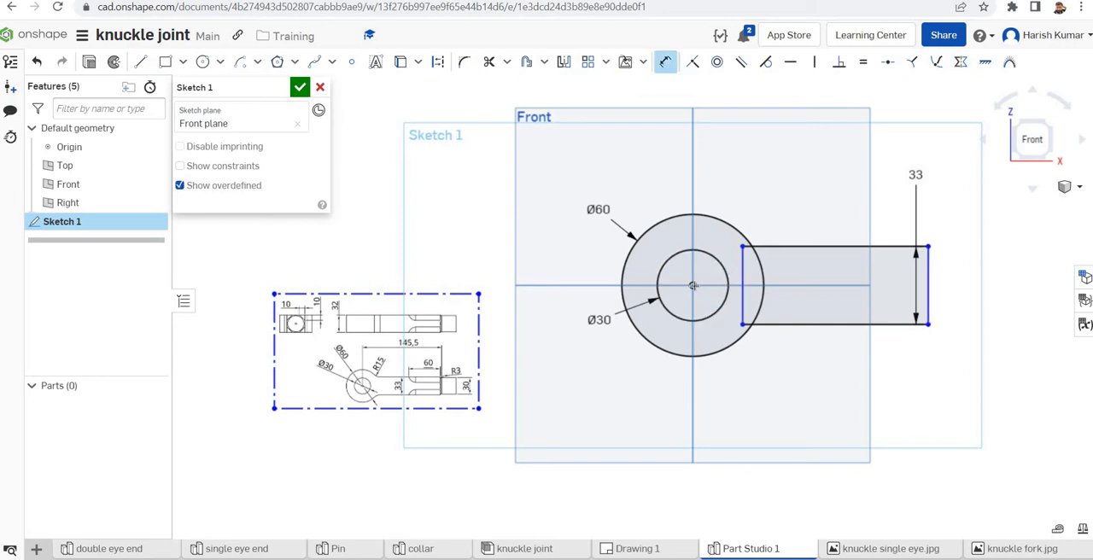
{"action": "left_click", "coordinate": [704, 301]}
{"action": "left_click", "coordinate": [928, 292]}
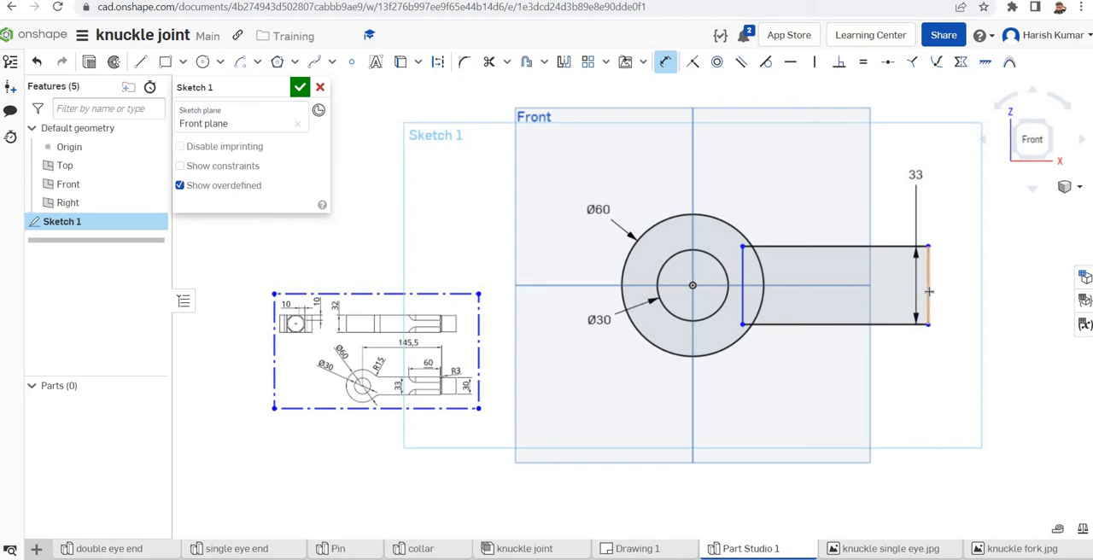
{"action": "left_click", "coordinate": [951, 403]}
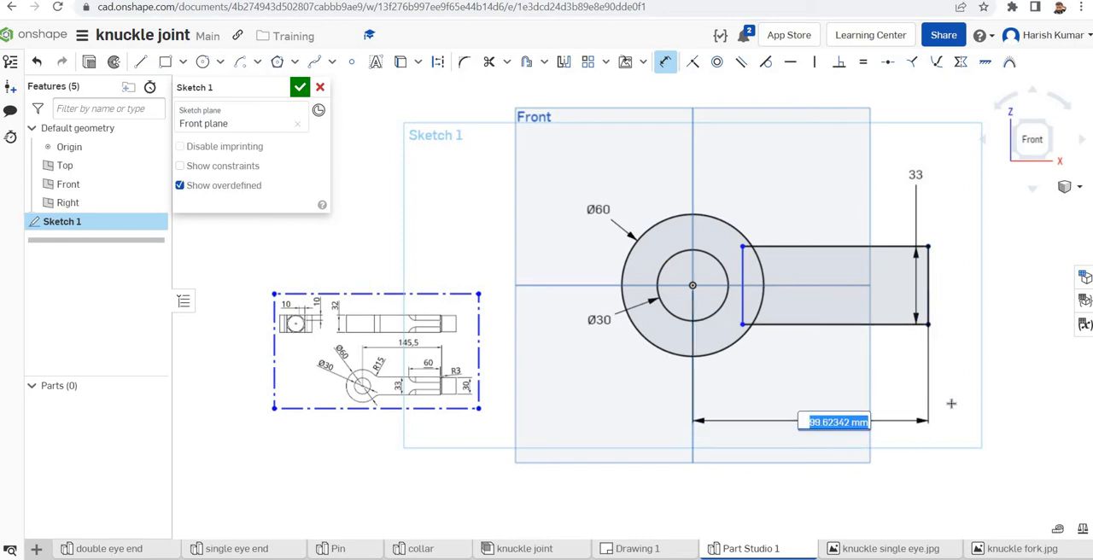
{"action": "type", "text": "145"}
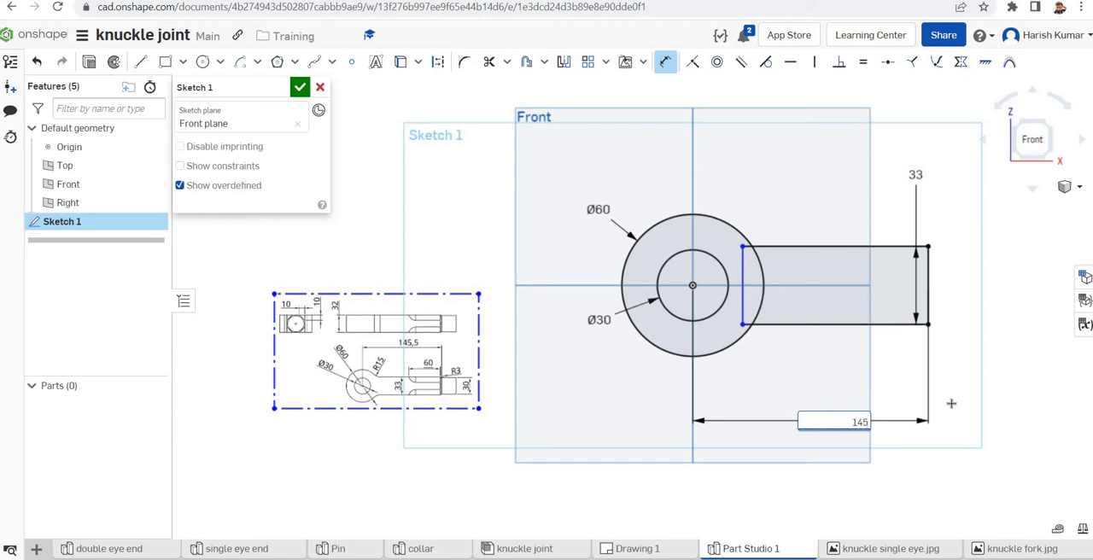
{"action": "type", "text": ".5"}
{"action": "key", "text": "Return"}
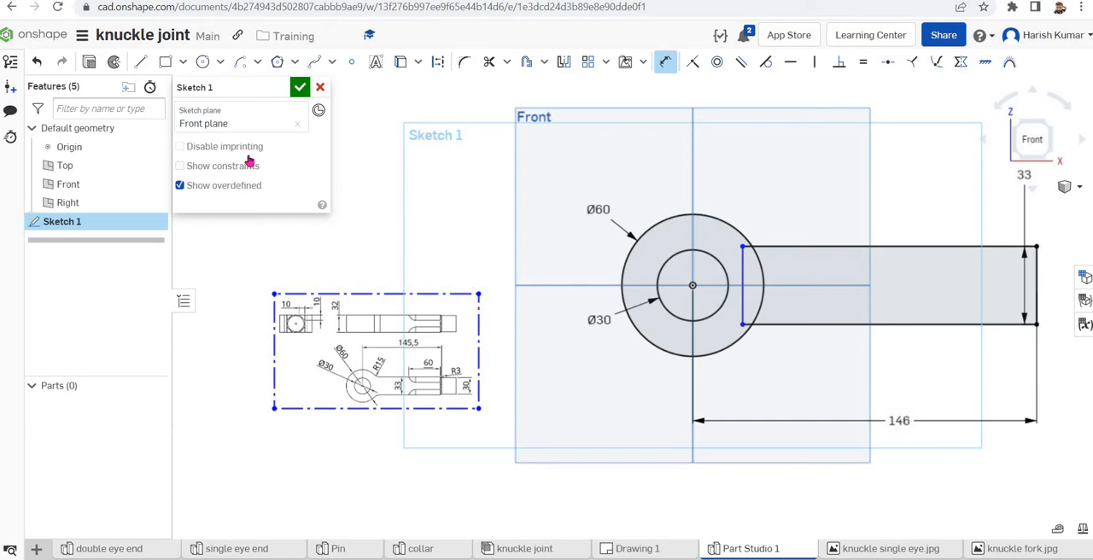
Extrude the ring and arm regions of Sketch 1 as a new solid, symmetric, with a depth of 32 mm, leaving out the inner circle
{"action": "left_click", "coordinate": [89, 64]}
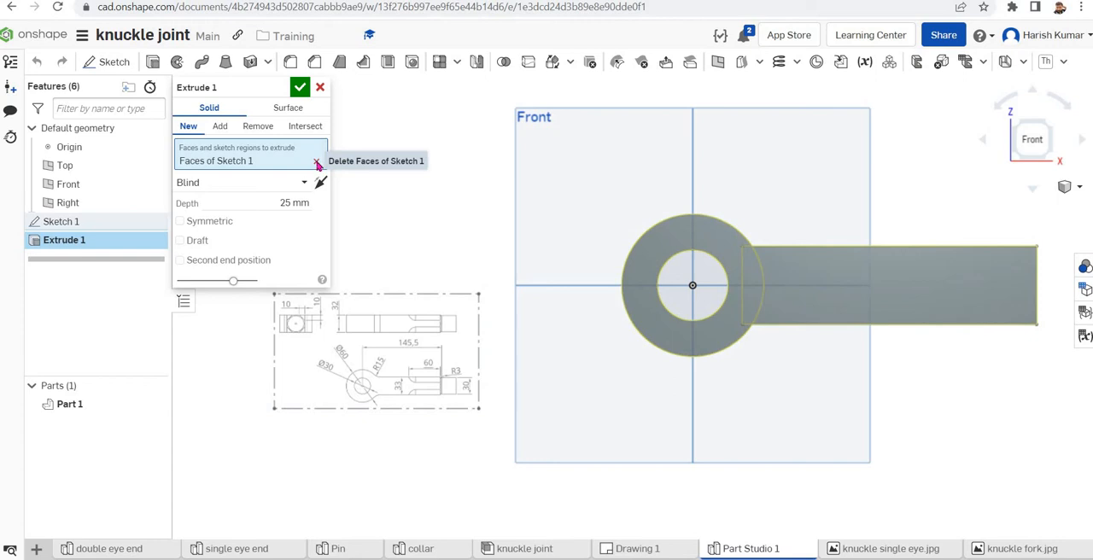
{"action": "left_click", "coordinate": [316, 162]}
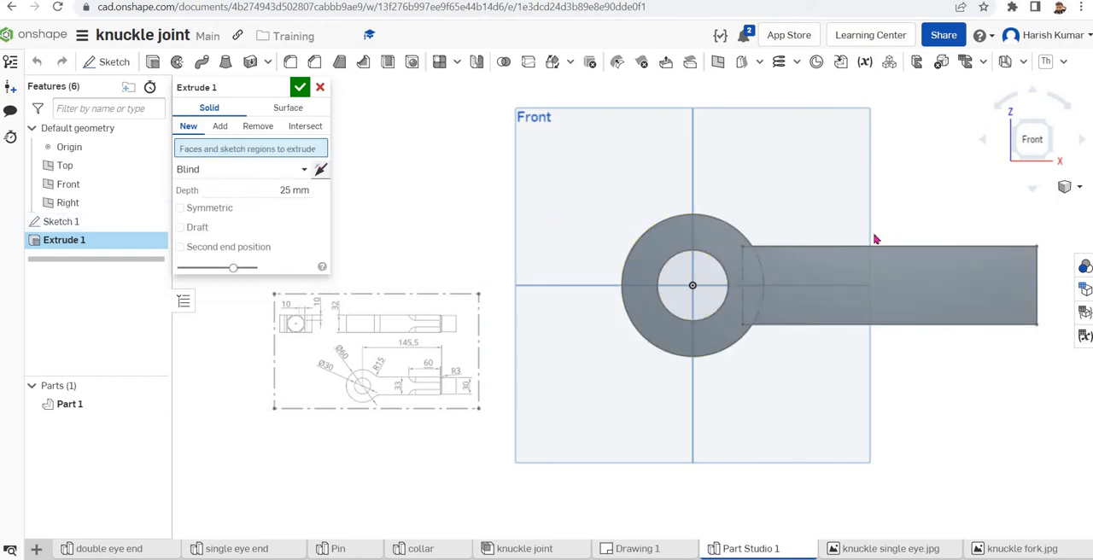
{"action": "left_click", "coordinate": [659, 248]}
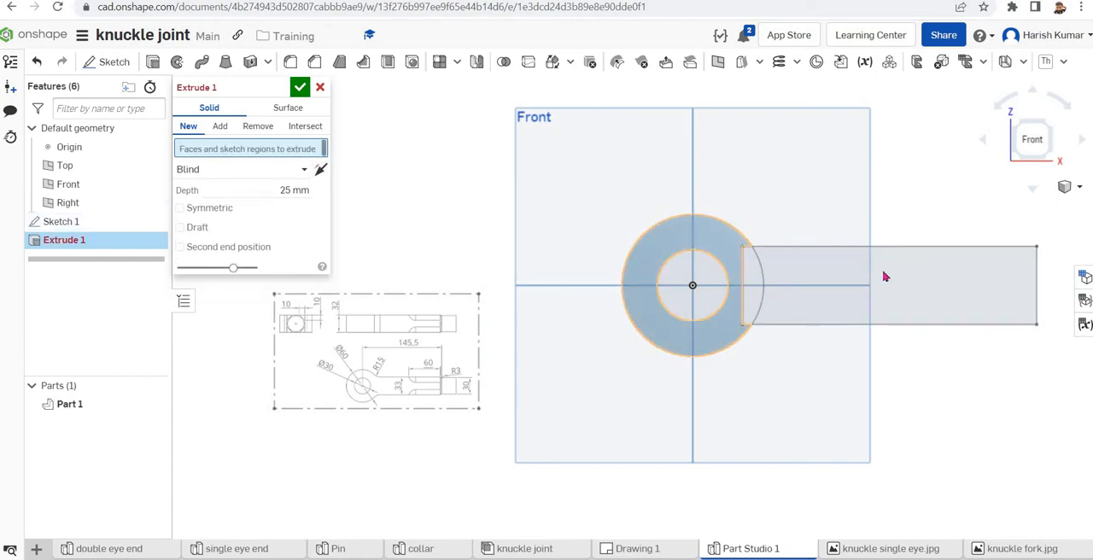
{"action": "left_click", "coordinate": [851, 275]}
{"action": "left_click", "coordinate": [843, 280]}
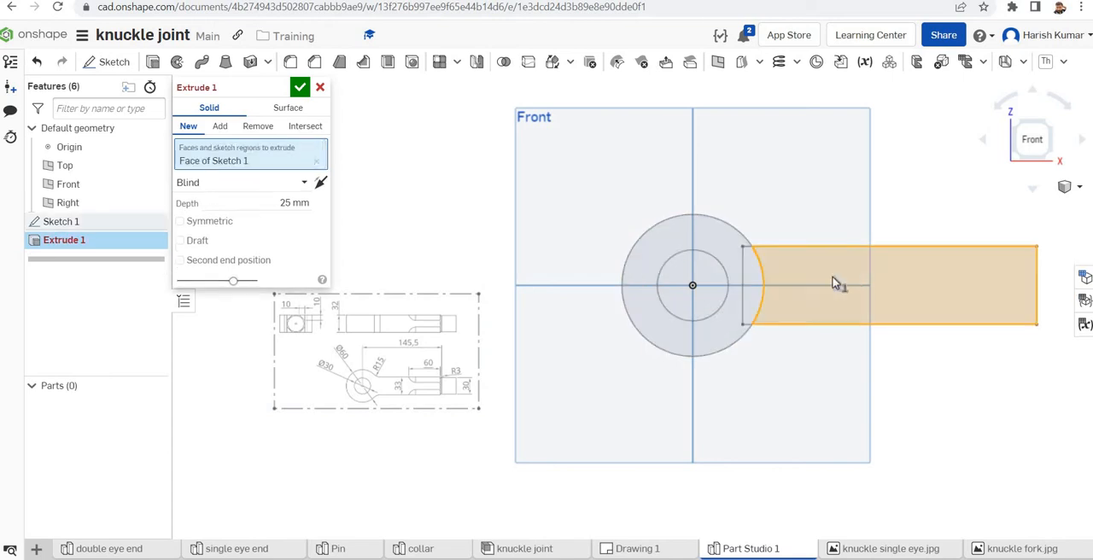
{"action": "left_click", "coordinate": [709, 238]}
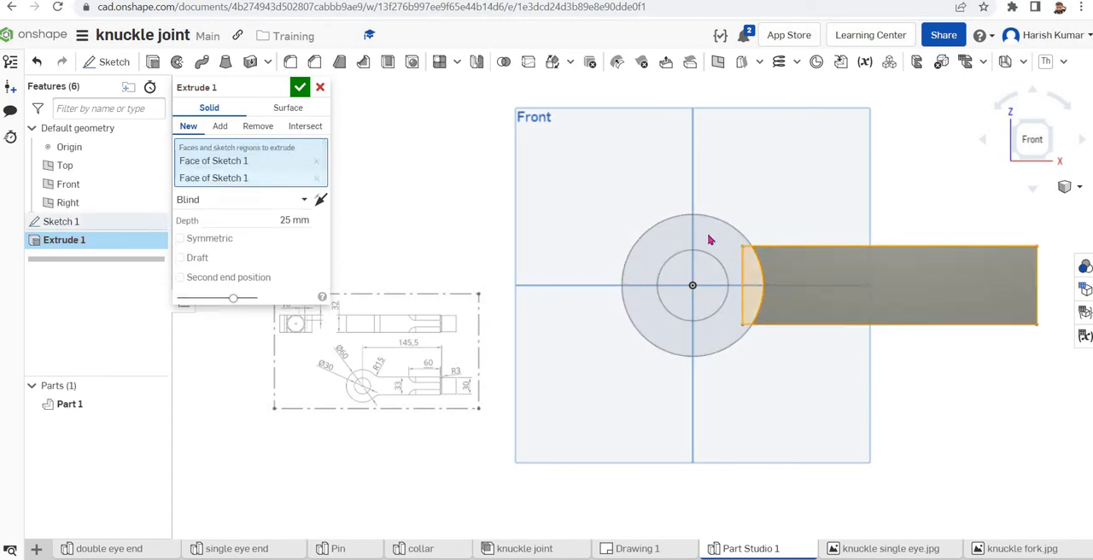
{"action": "left_click", "coordinate": [711, 237]}
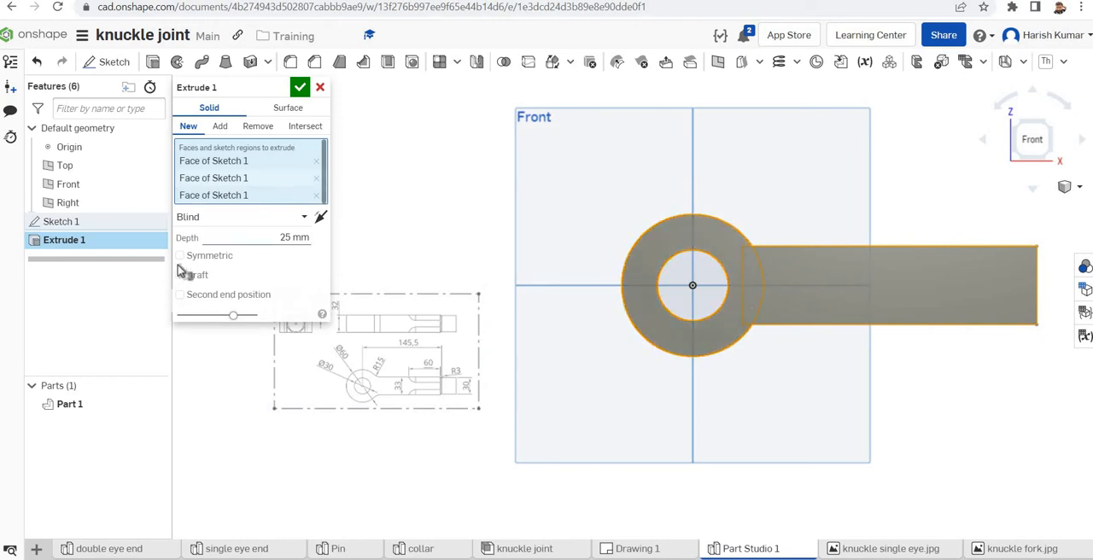
{"action": "left_click", "coordinate": [267, 258]}
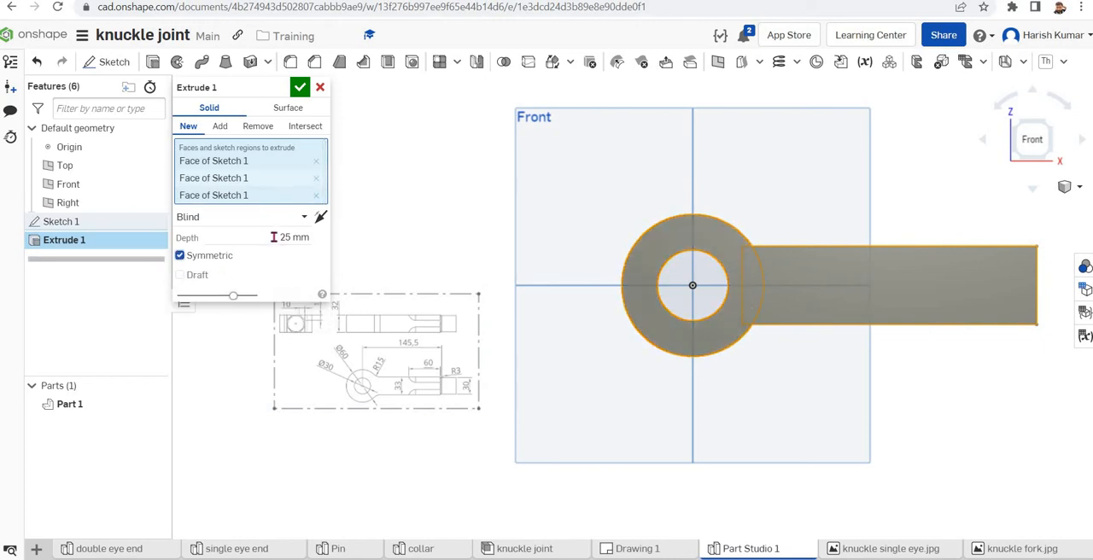
{"action": "left_click", "coordinate": [291, 238]}
{"action": "left_click", "coordinate": [290, 238]}
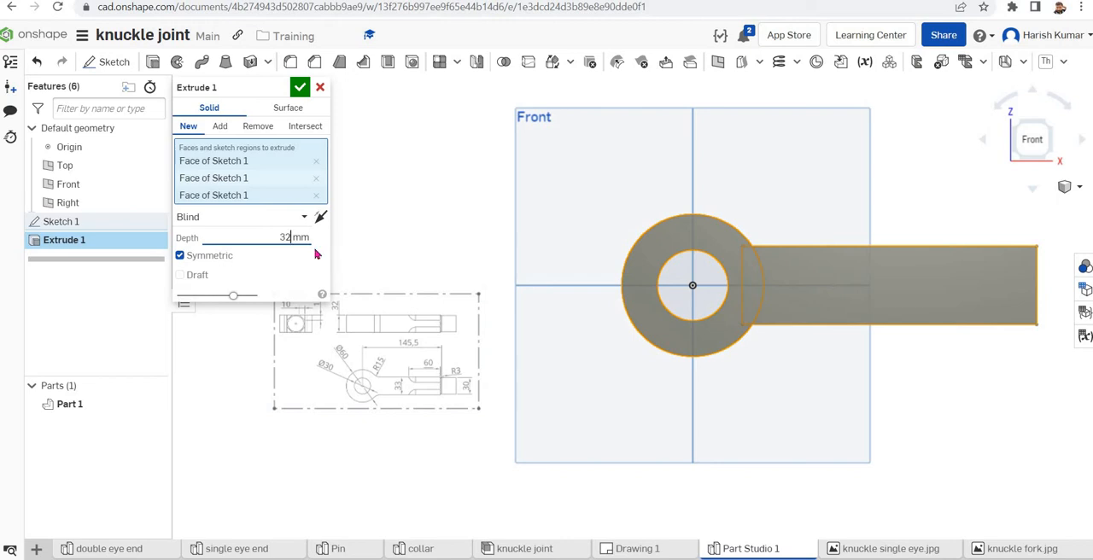
{"action": "left_click", "coordinate": [300, 89]}
Start a new sketch on the free end face of the arm and view it straight on
{"action": "scroll", "coordinate": [315, 285], "scroll_direction": "down", "scroll_amount": 2}
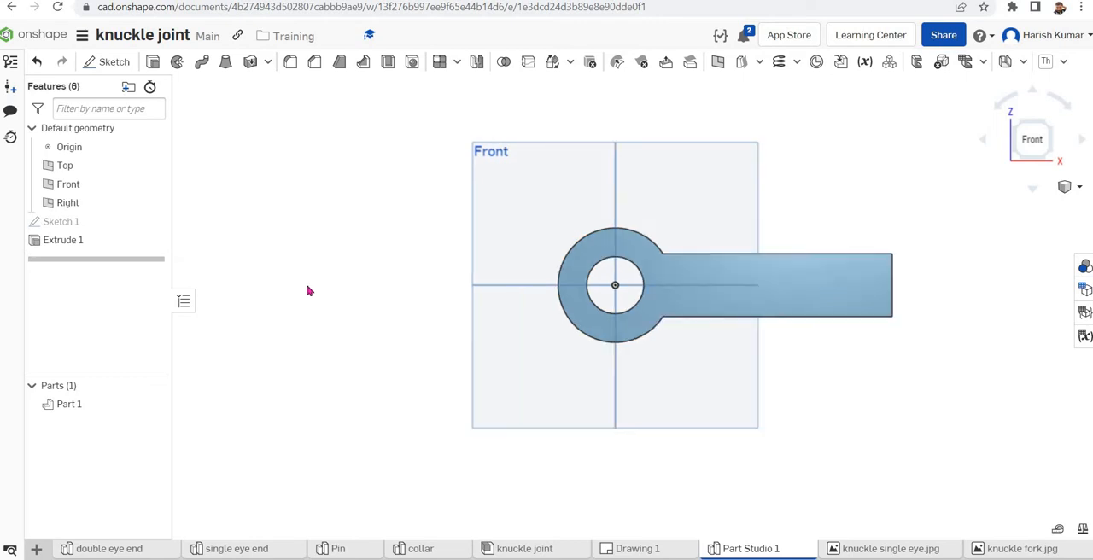
{"action": "right_click_drag", "start_coordinate": [895, 307], "coordinate": [851, 271]}
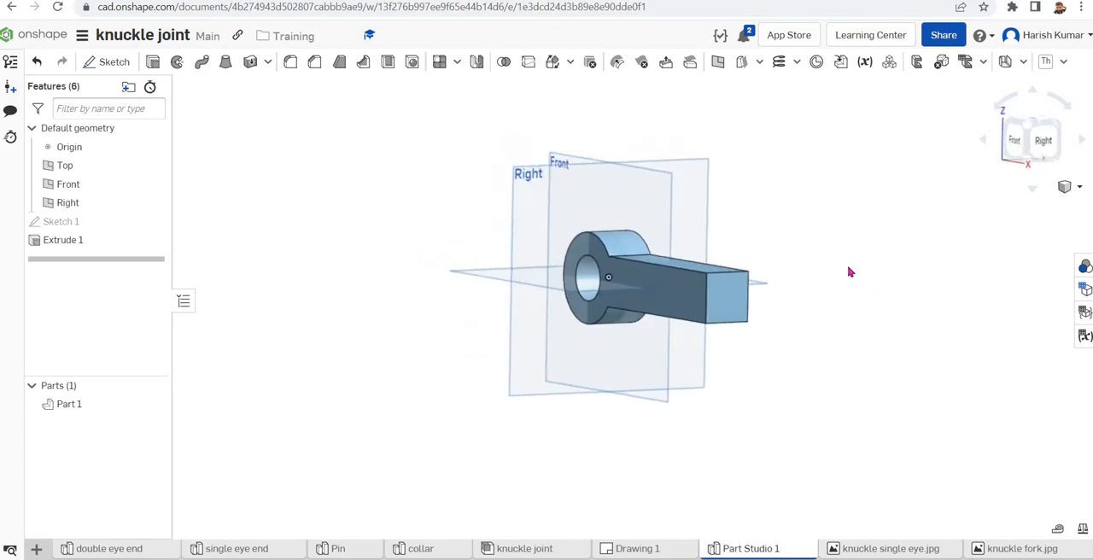
{"action": "left_click", "coordinate": [730, 311]}
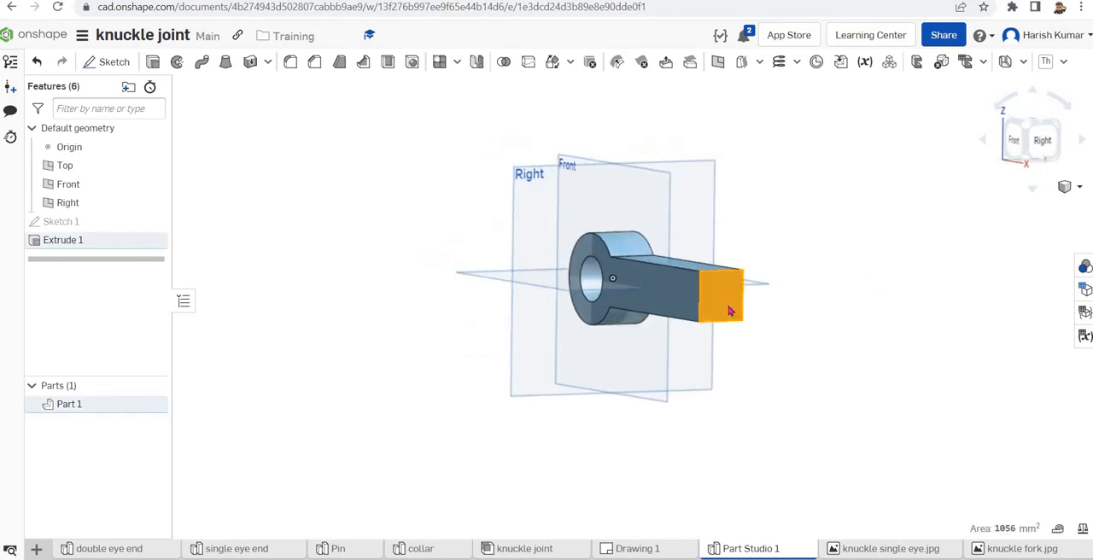
{"action": "right_click", "coordinate": [730, 311]}
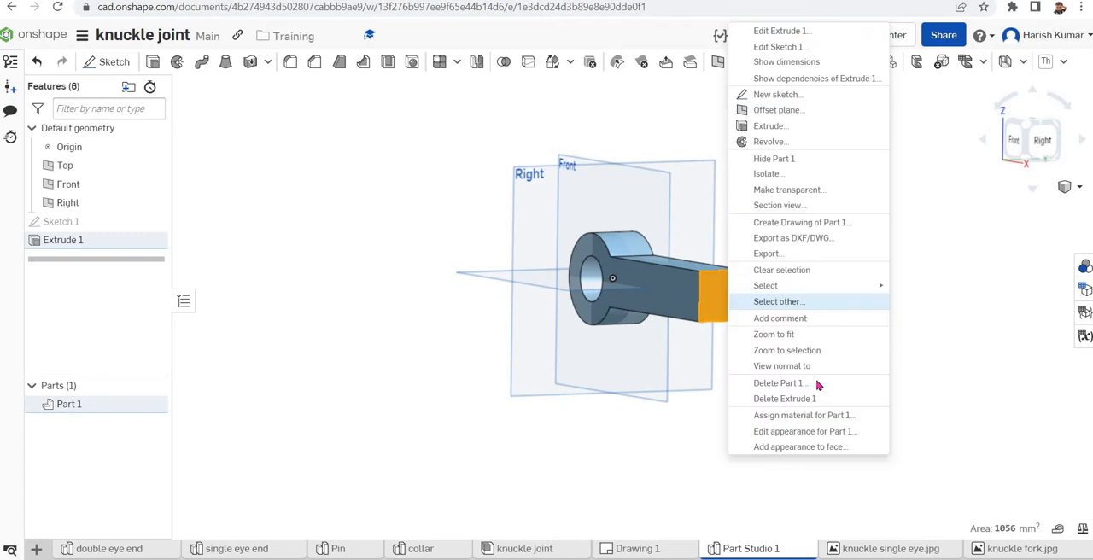
{"action": "left_click", "coordinate": [781, 95]}
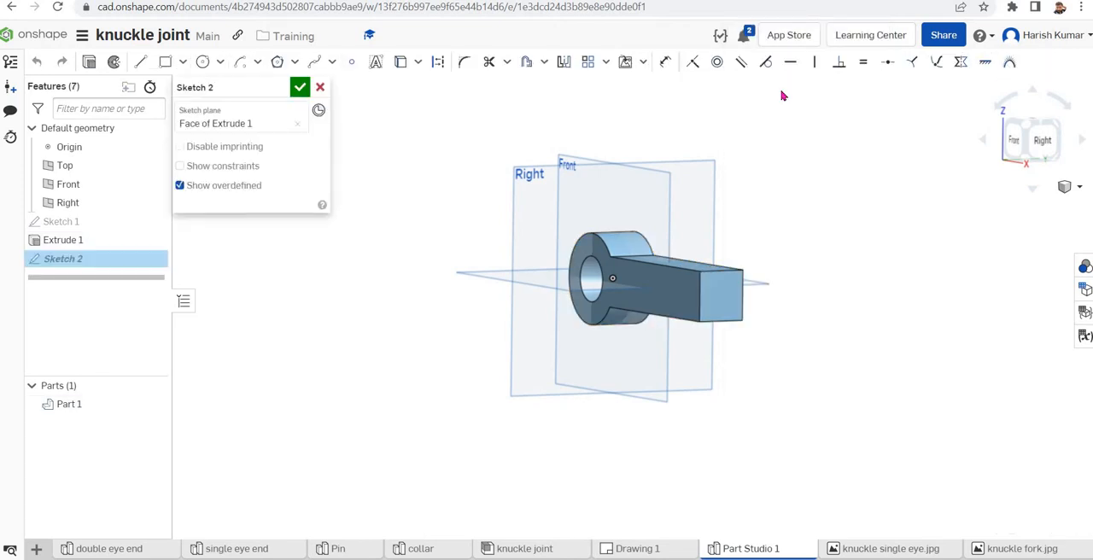
{"action": "right_click", "coordinate": [847, 339]}
{"action": "left_click", "coordinate": [888, 458]}
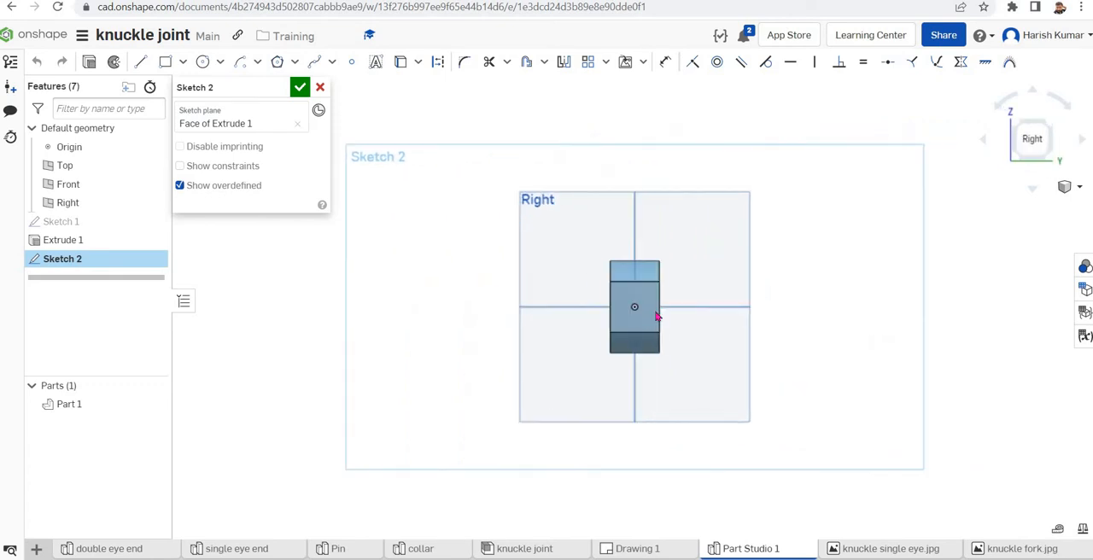
Sketch a circle about 28 mm in diameter centred on the origin of the arm's end face
{"action": "left_click", "coordinate": [204, 63]}
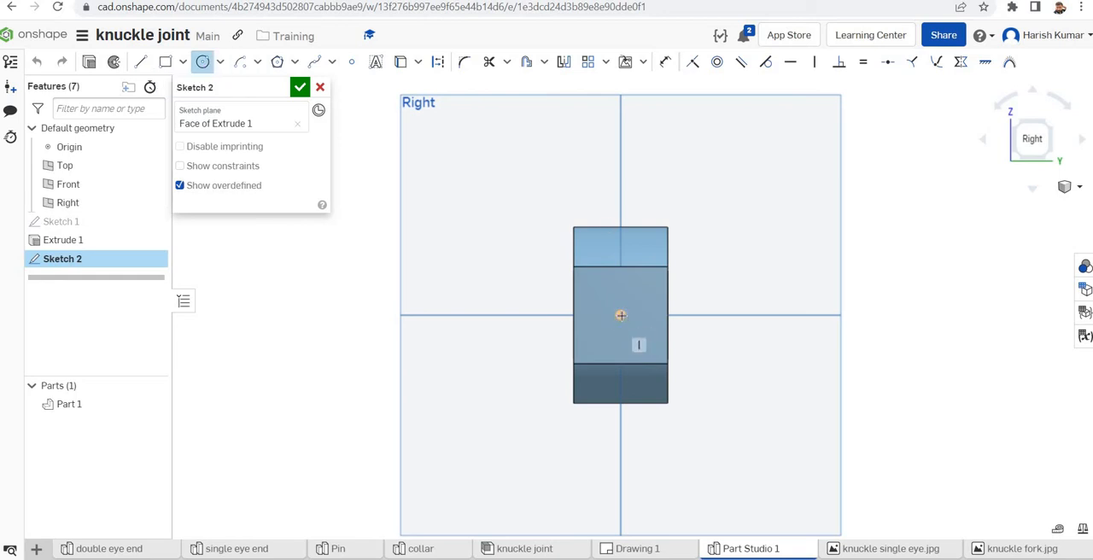
{"action": "left_click", "coordinate": [629, 319]}
{"action": "left_click", "coordinate": [643, 350]}
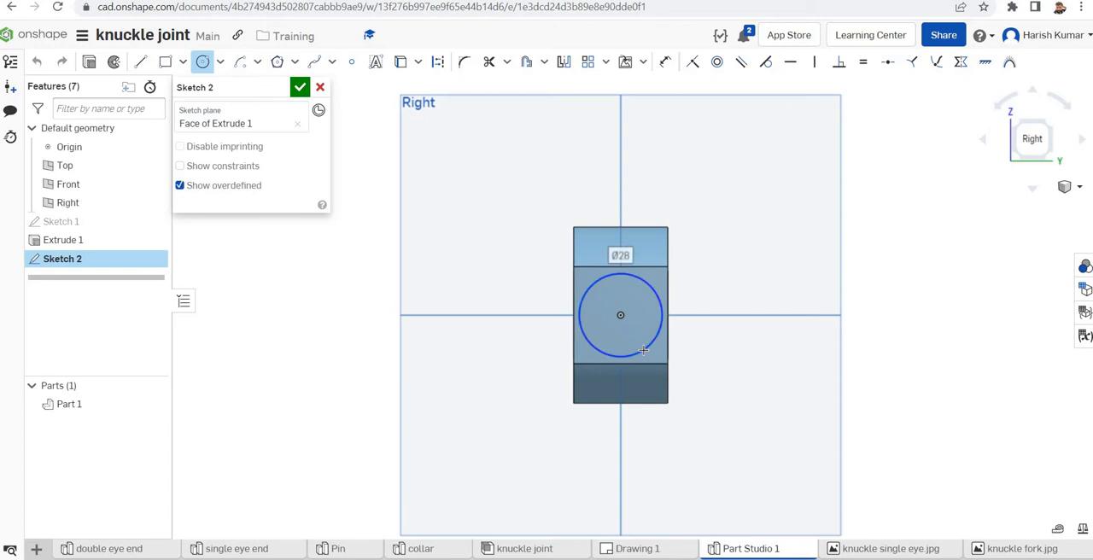
Check the arm end's size in Drawing 1, return to Part Studio 1 and dimension the circle's diameter as 30 mm
{"action": "left_click", "coordinate": [637, 550]}
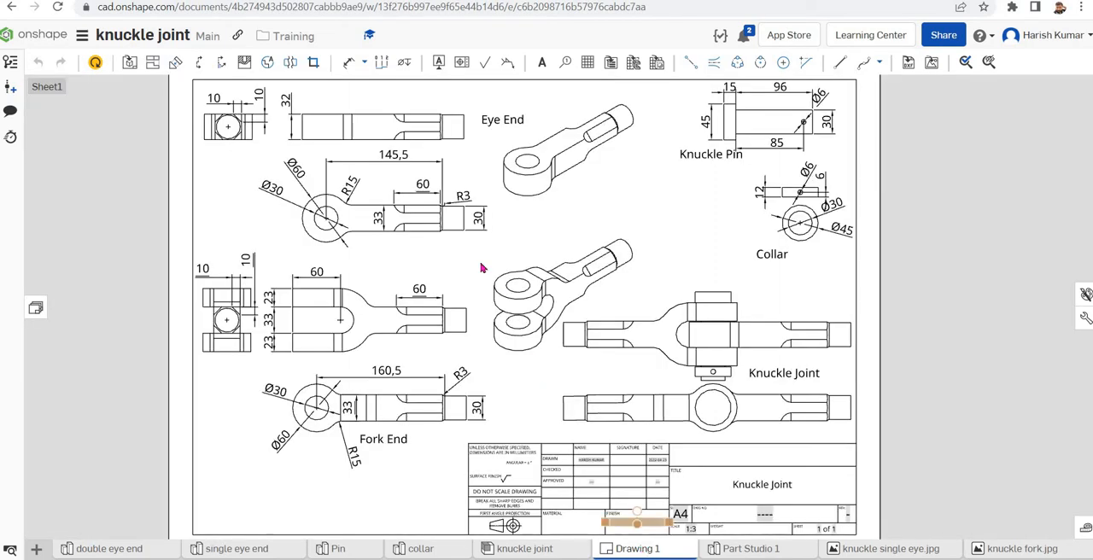
{"action": "left_click", "coordinate": [742, 550]}
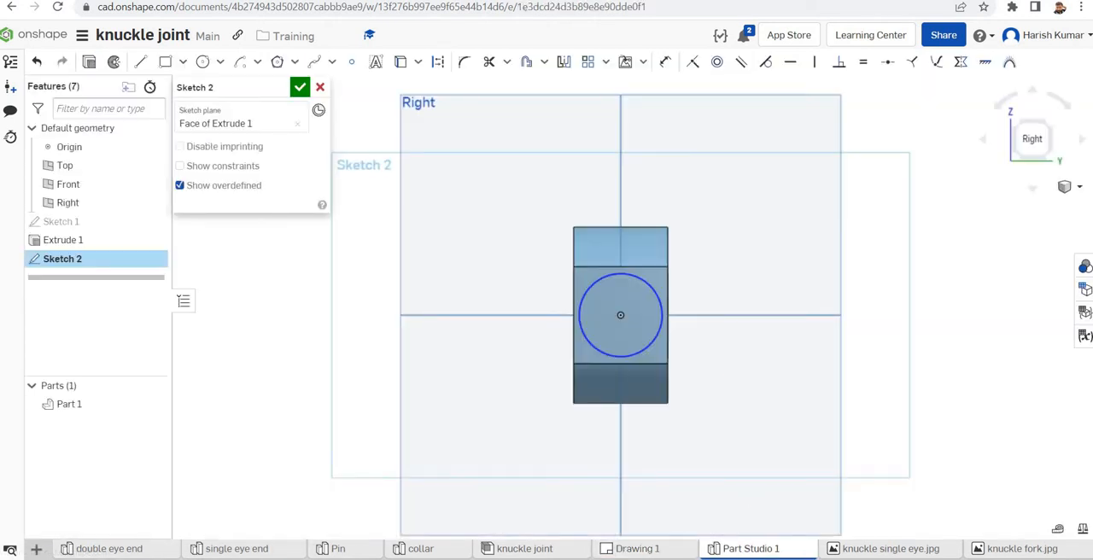
{"action": "left_click", "coordinate": [665, 61]}
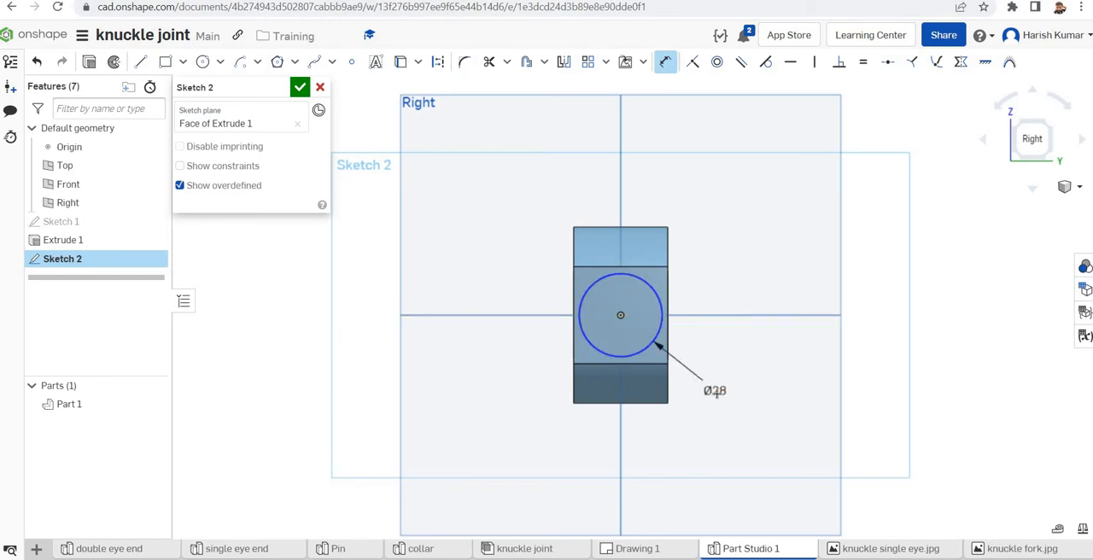
{"action": "left_click", "coordinate": [716, 393]}
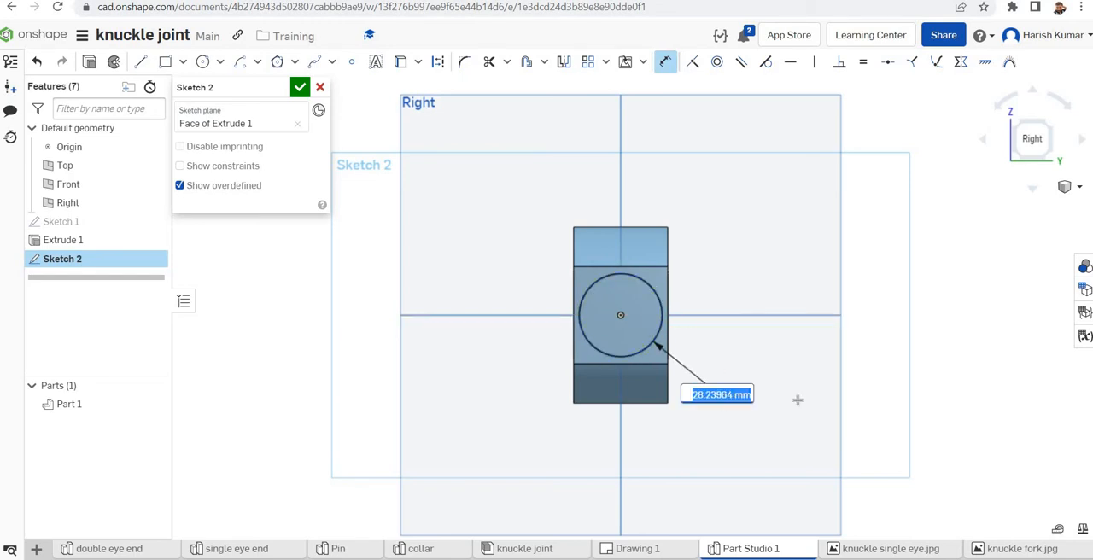
{"action": "type", "text": "30"}
{"action": "key", "text": "Return"}
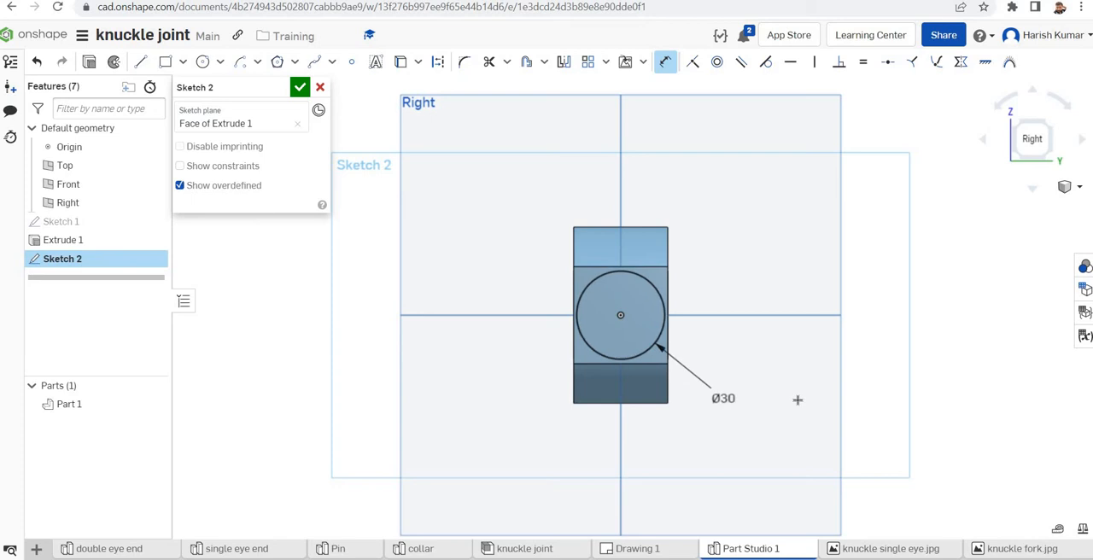
Sketch a diagonal line across the upper right corner of the arm's end face, ending about 8 mm below the corner
{"action": "left_click", "coordinate": [143, 67]}
{"action": "scroll", "coordinate": [754, 263], "scroll_direction": "up", "scroll_amount": 3}
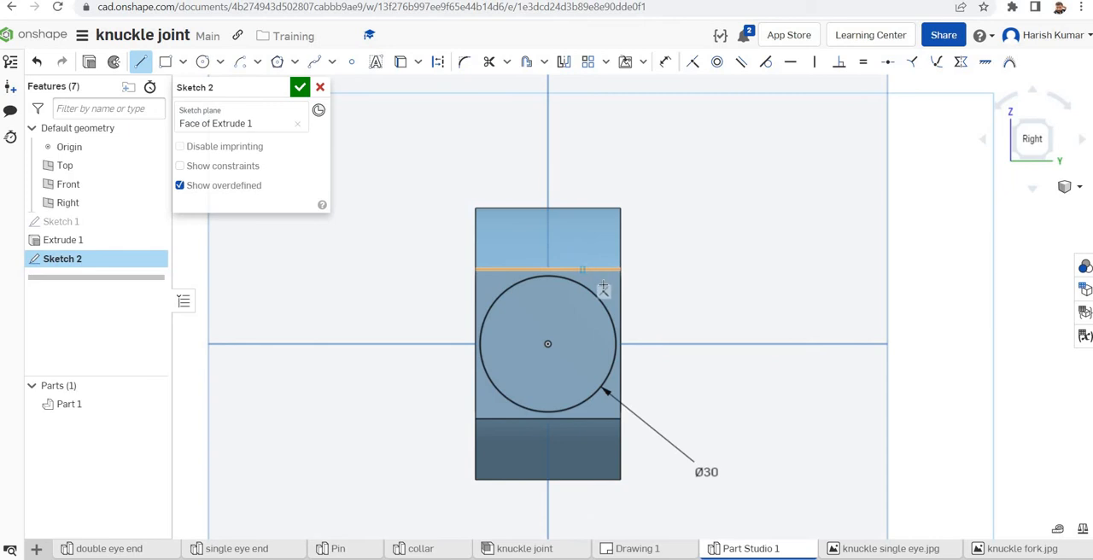
{"action": "left_click", "coordinate": [582, 270]}
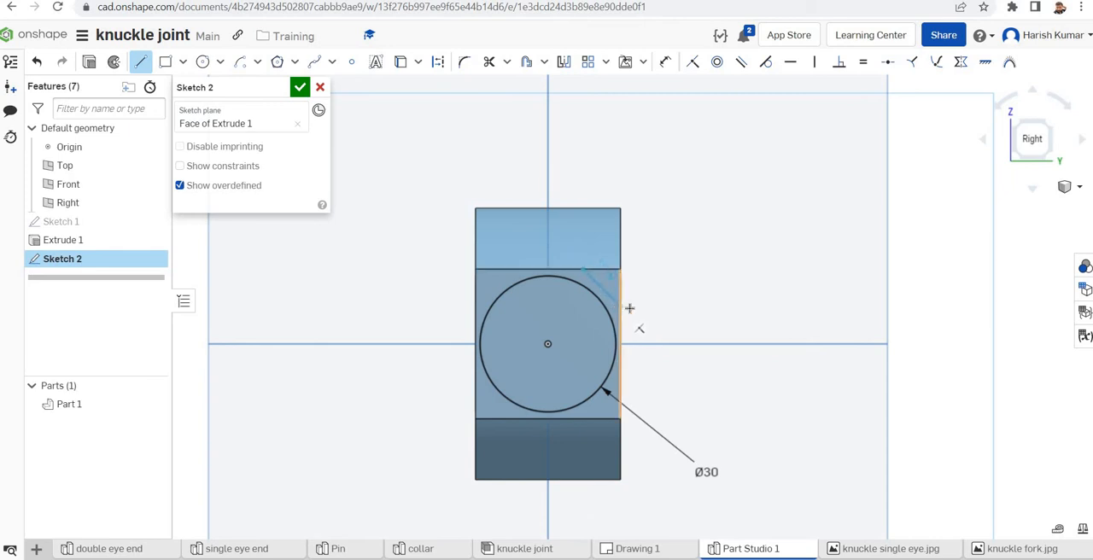
{"action": "left_click", "coordinate": [623, 306]}
{"action": "key", "text": "Escape"}
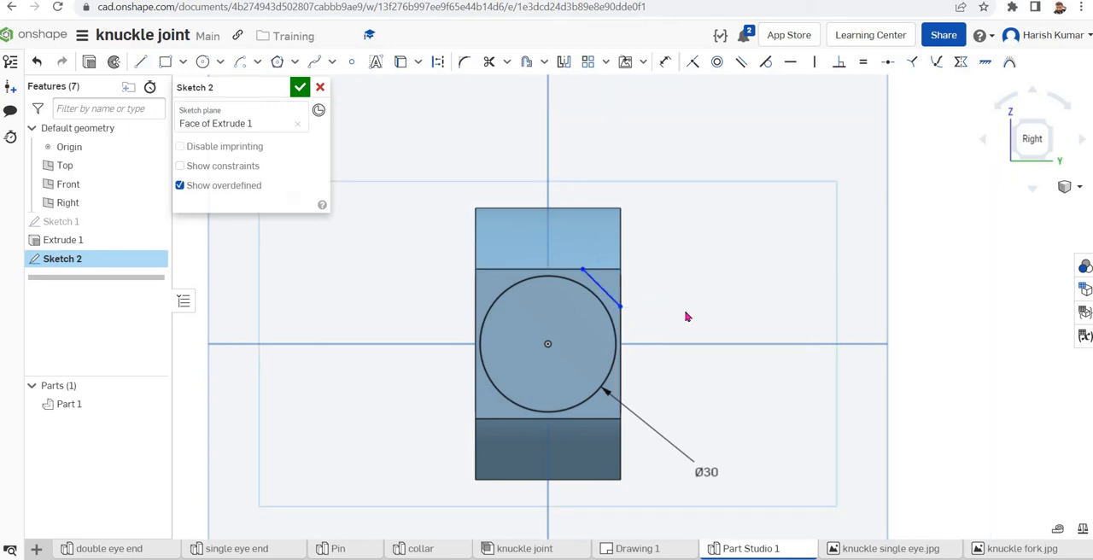
Dimension the diagonal line's two endpoints 10 mm vertically and 10 mm horizontally from the end face's upper right corner
{"action": "left_click", "coordinate": [664, 64]}
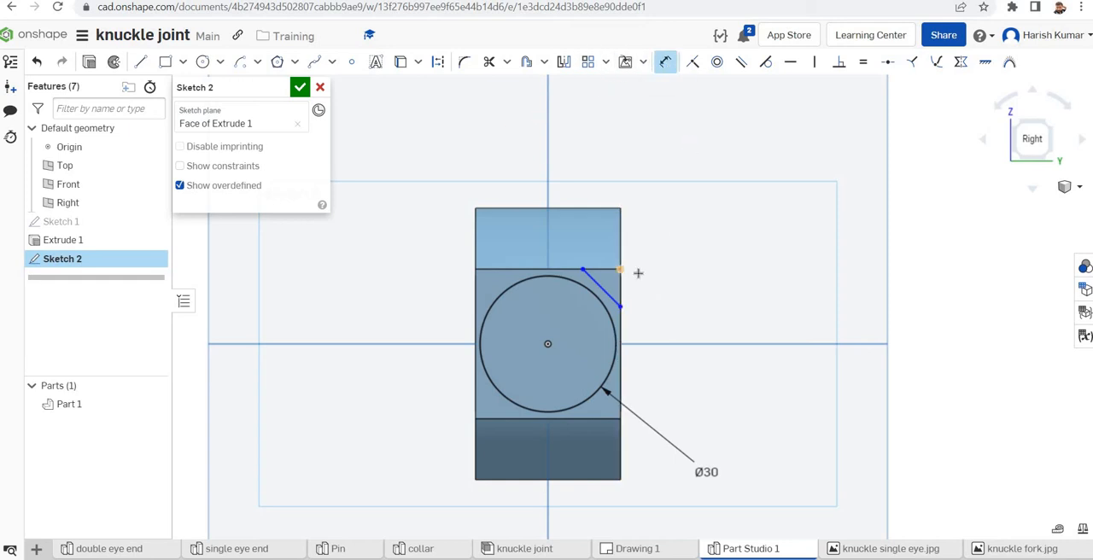
{"action": "left_click", "coordinate": [636, 272]}
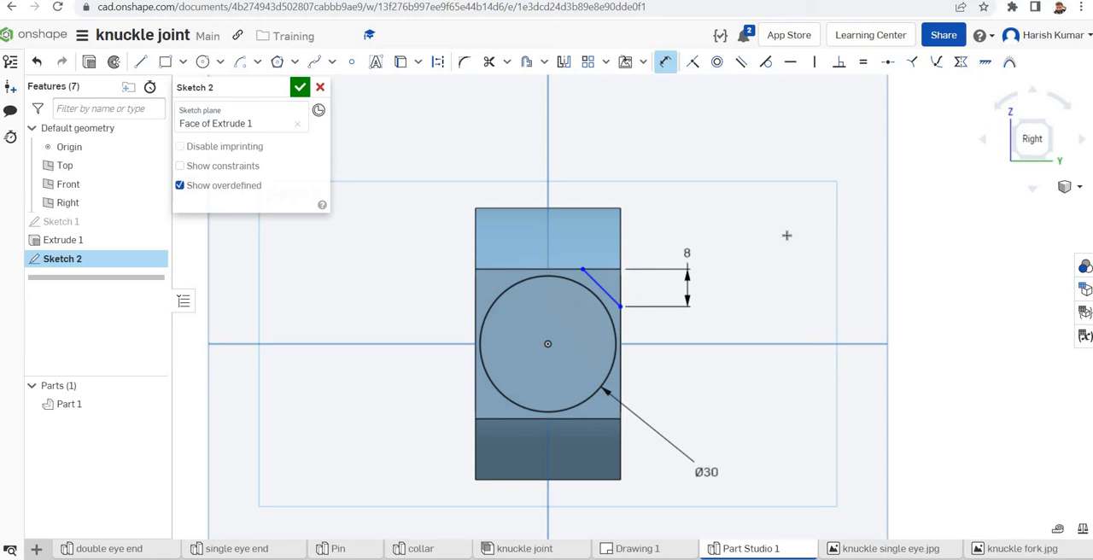
{"action": "type", "text": "10"}
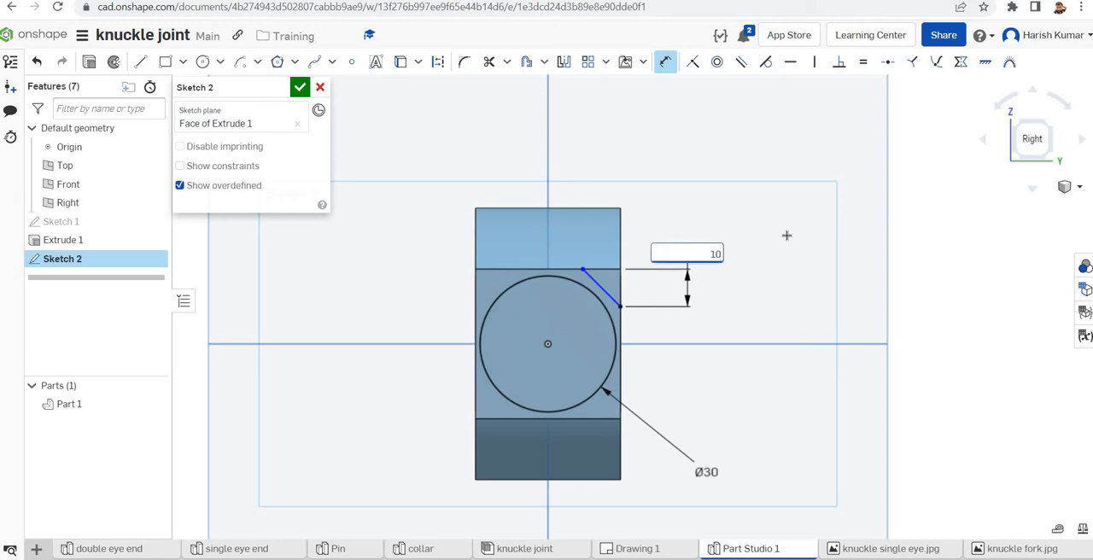
{"action": "key", "text": "Return"}
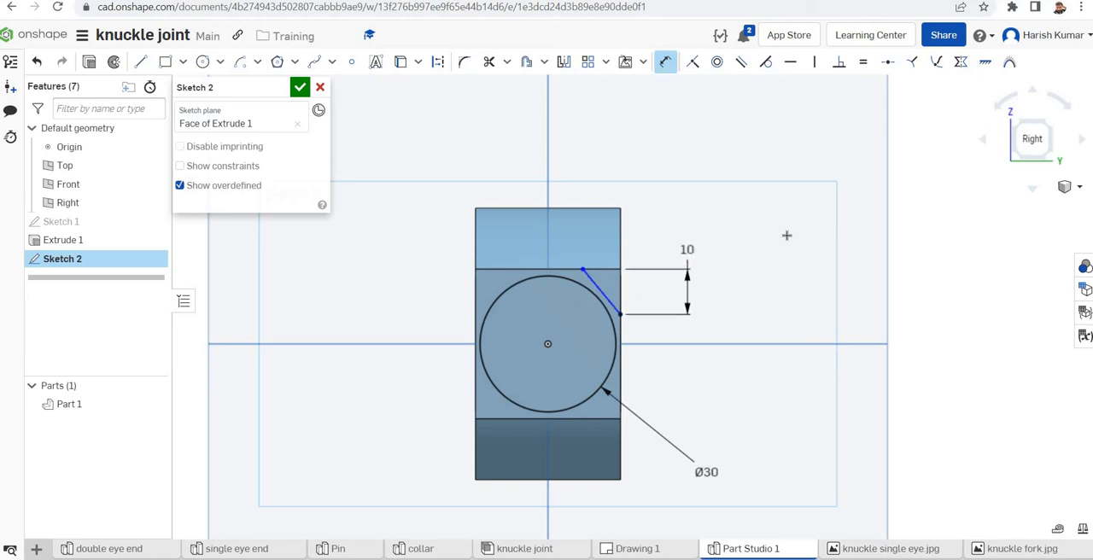
{"action": "left_click", "coordinate": [621, 269]}
{"action": "left_click", "coordinate": [564, 242]}
{"action": "type", "text": "10"}
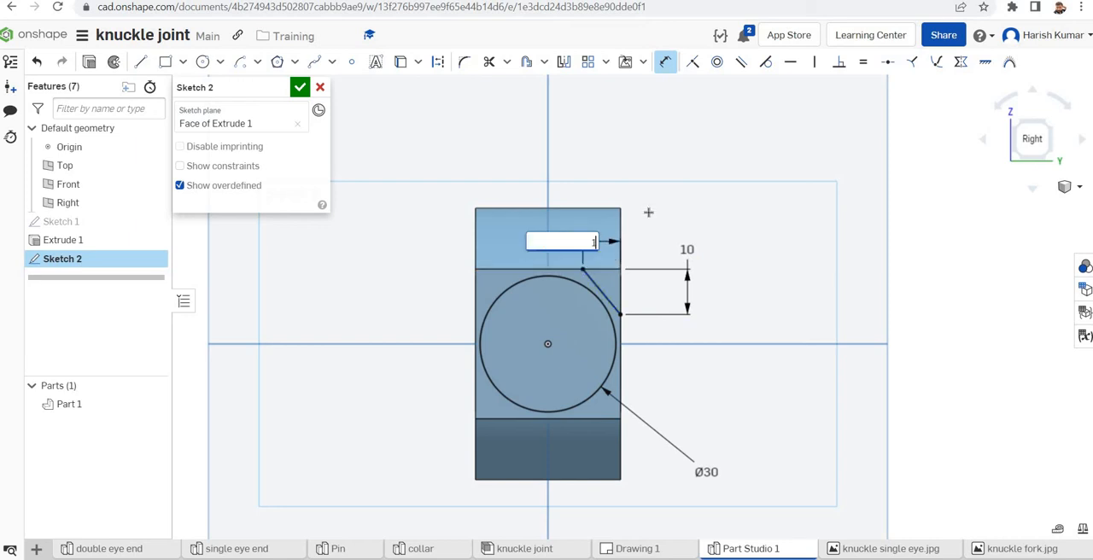
{"action": "key", "text": "Return"}
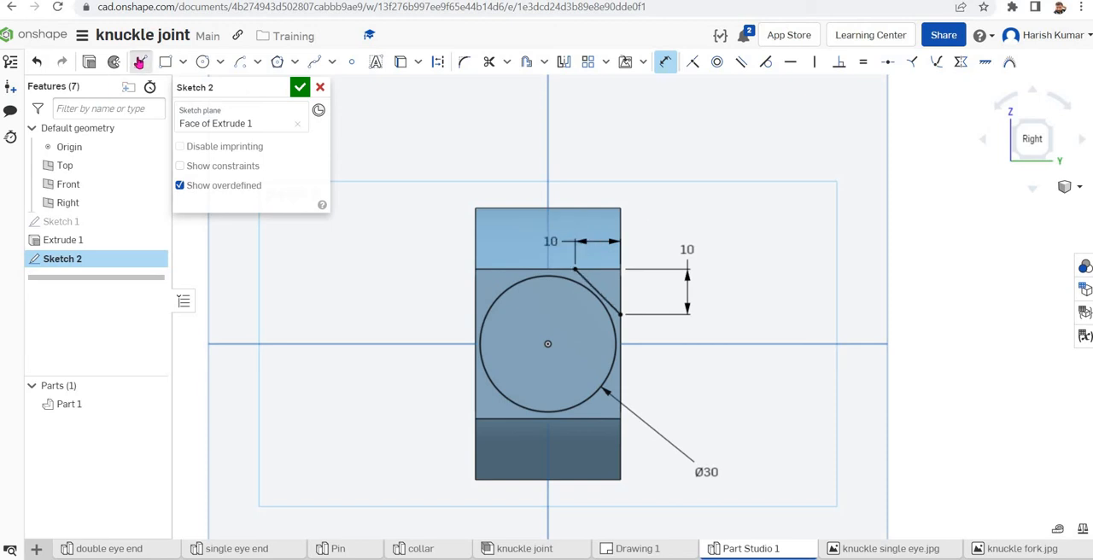
Sketch a horizontal construction line about 19 mm long through the origin, inside the 30 mm circle
{"action": "left_click", "coordinate": [141, 61]}
{"action": "left_click", "coordinate": [437, 62]}
{"action": "left_click", "coordinate": [547, 344]}
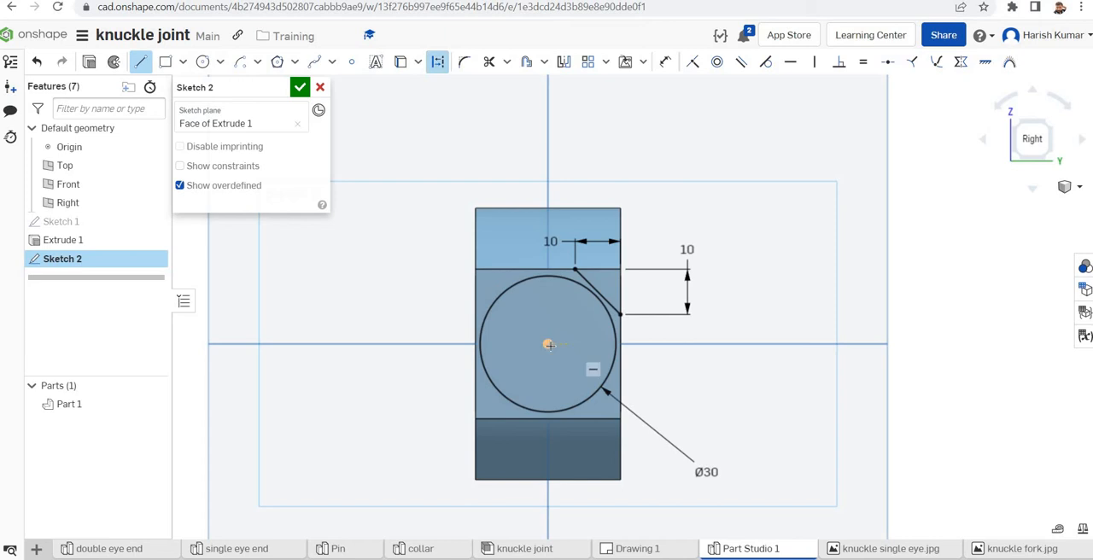
{"action": "left_click", "coordinate": [507, 344]}
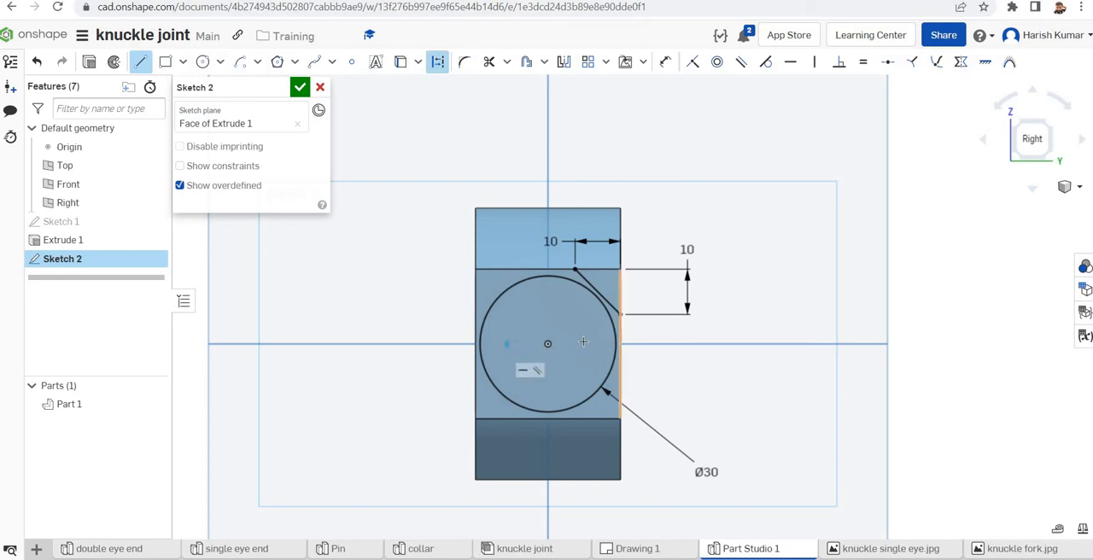
{"action": "left_click", "coordinate": [590, 341]}
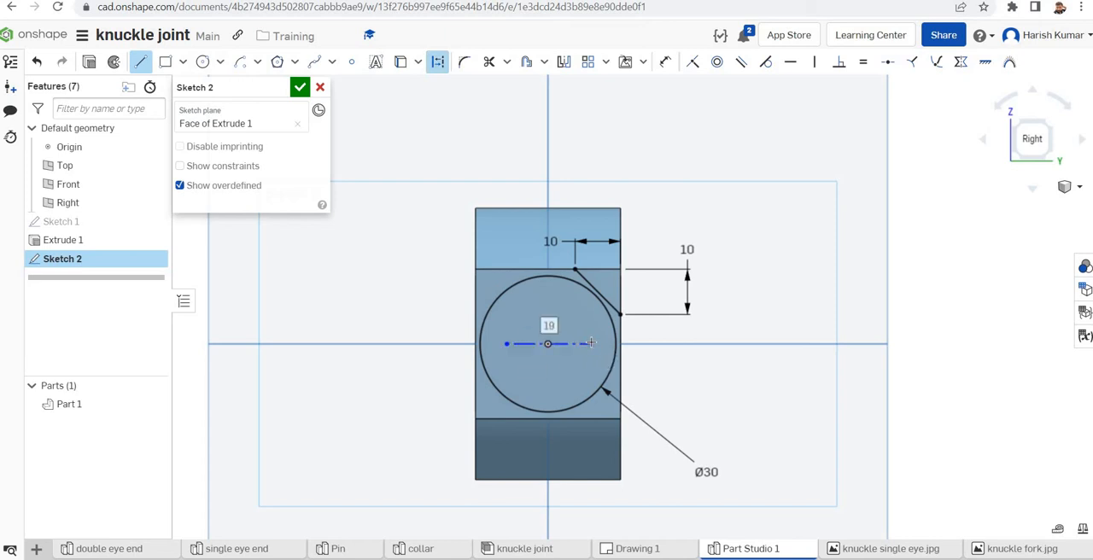
{"action": "key", "text": "Escape"}
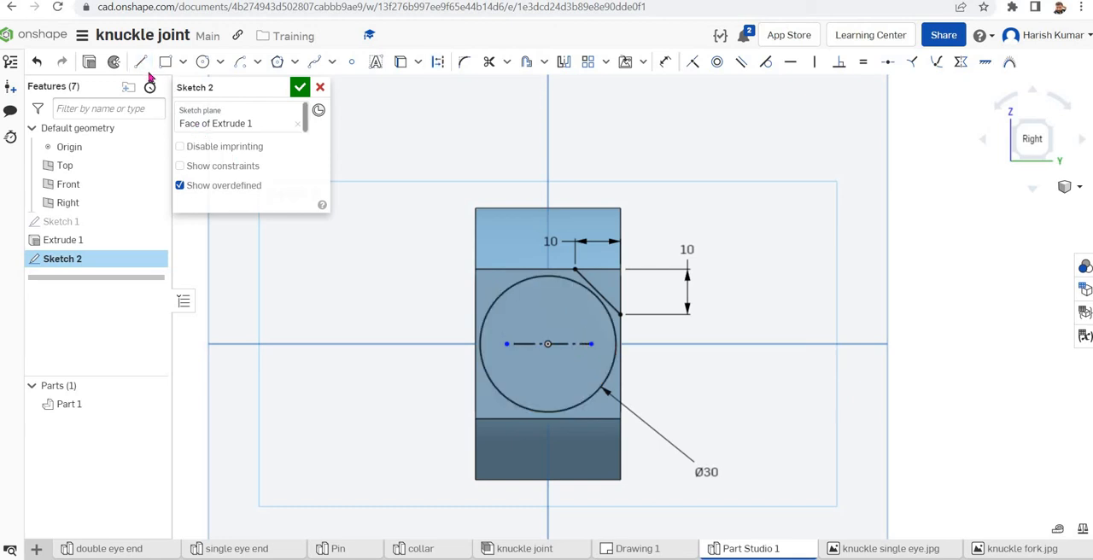
Sketch a vertical construction line about 17 mm long through the origin, crossing the horizontal one
{"action": "left_click", "coordinate": [141, 65]}
{"action": "left_click", "coordinate": [437, 61]}
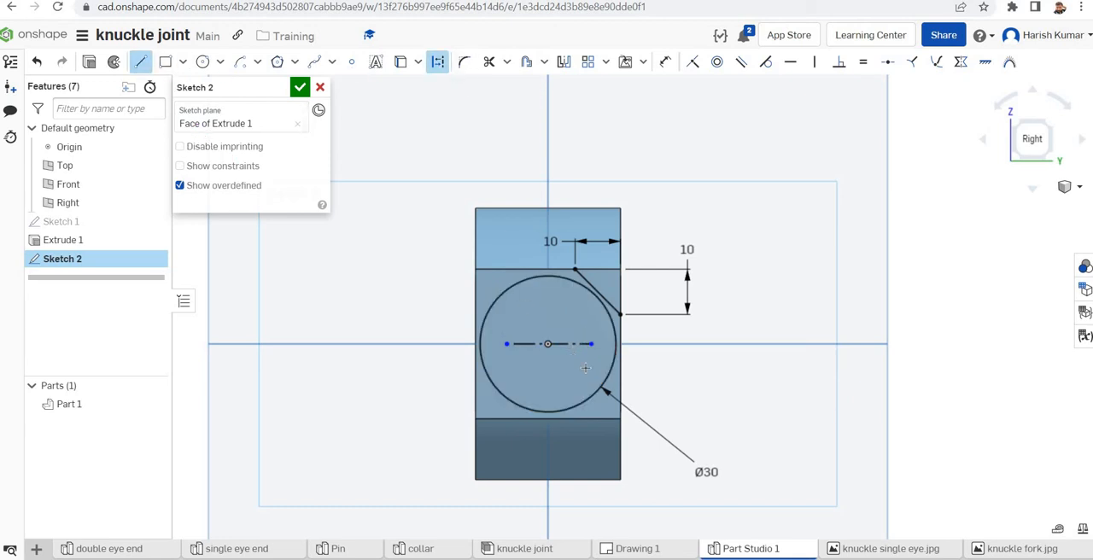
{"action": "left_click", "coordinate": [548, 344]}
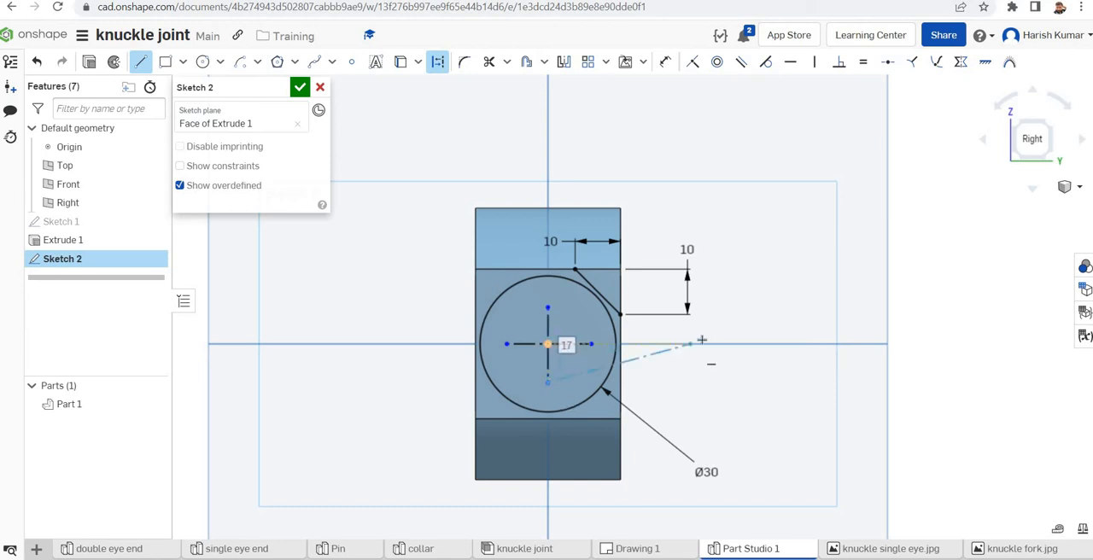
{"action": "key", "text": "Escape"}
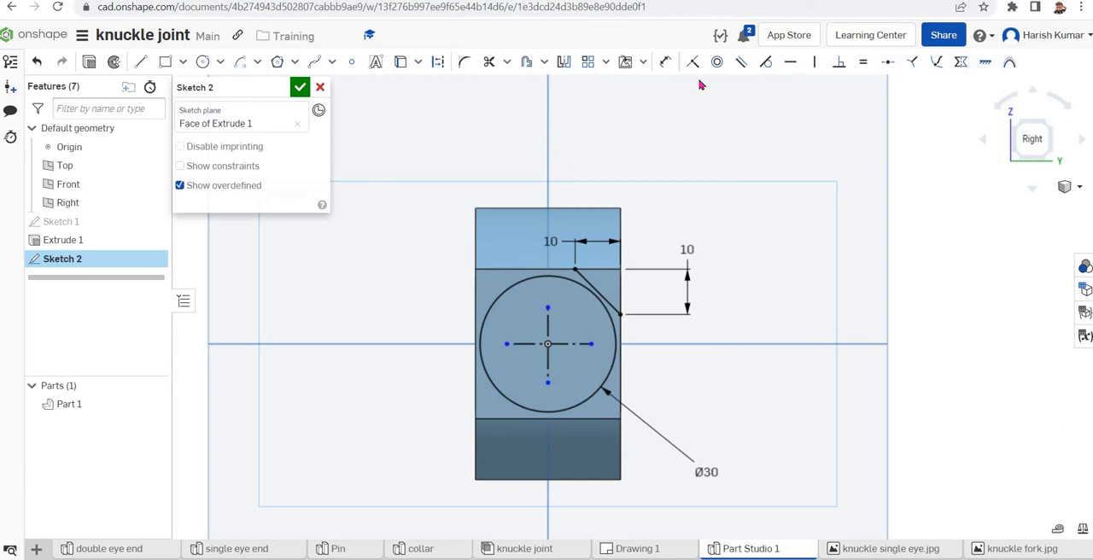
Mirror the diagonal corner line about the horizontal construction line onto the lower right corner
{"action": "left_click", "coordinate": [563, 65]}
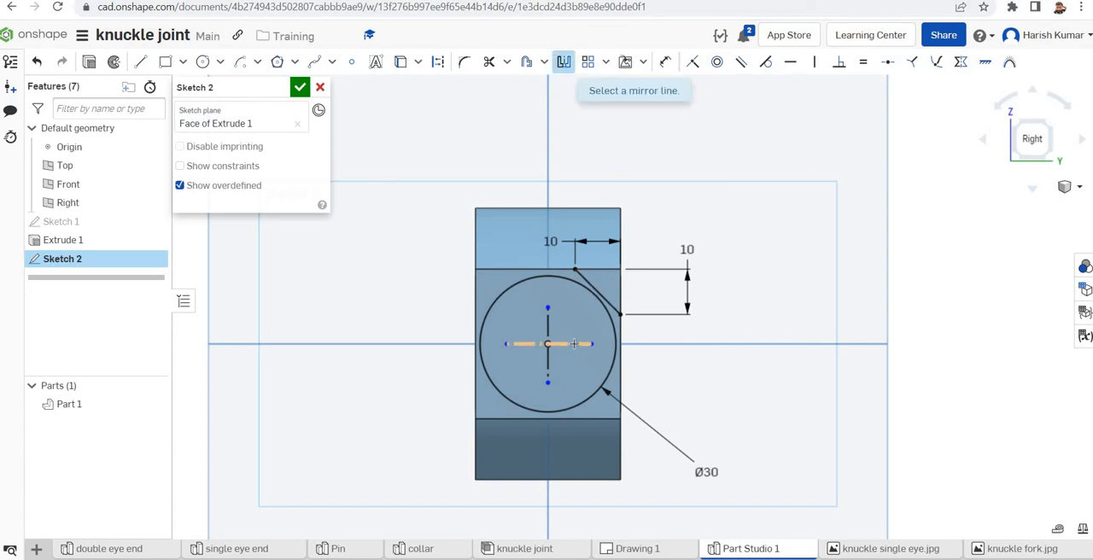
{"action": "left_click", "coordinate": [574, 343]}
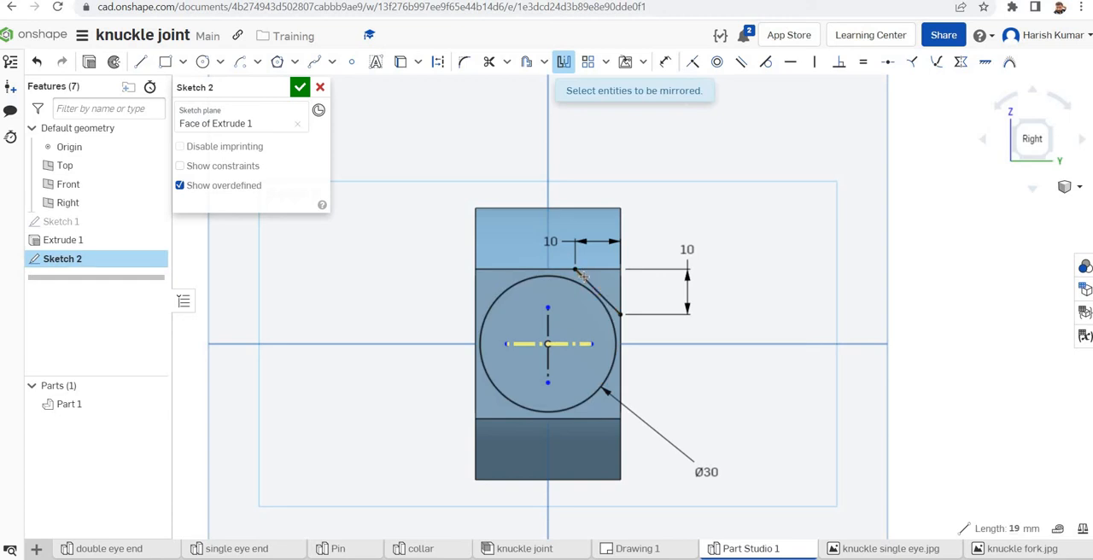
{"action": "left_click", "coordinate": [583, 275]}
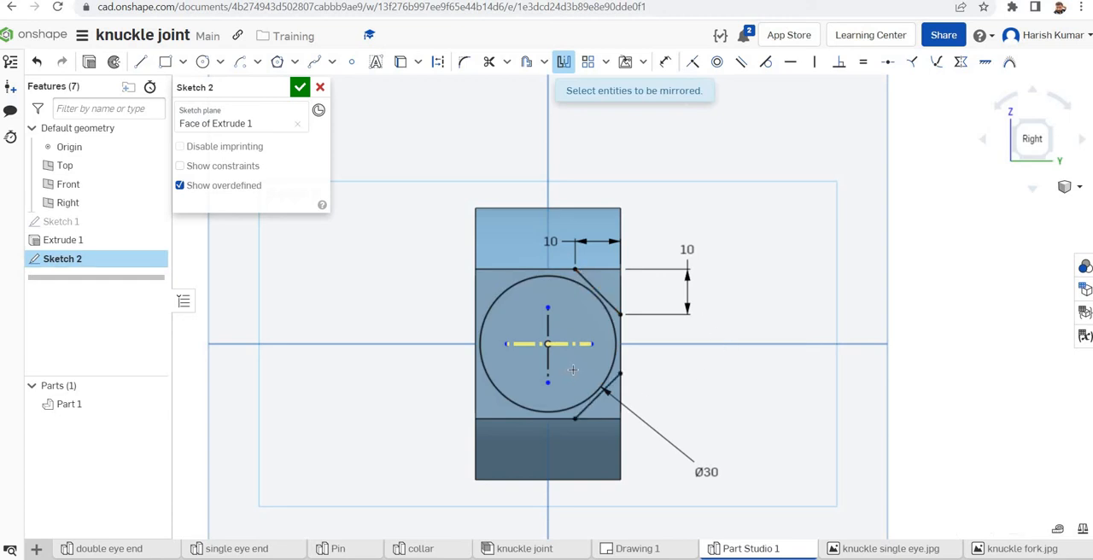
{"action": "key", "text": "Escape"}
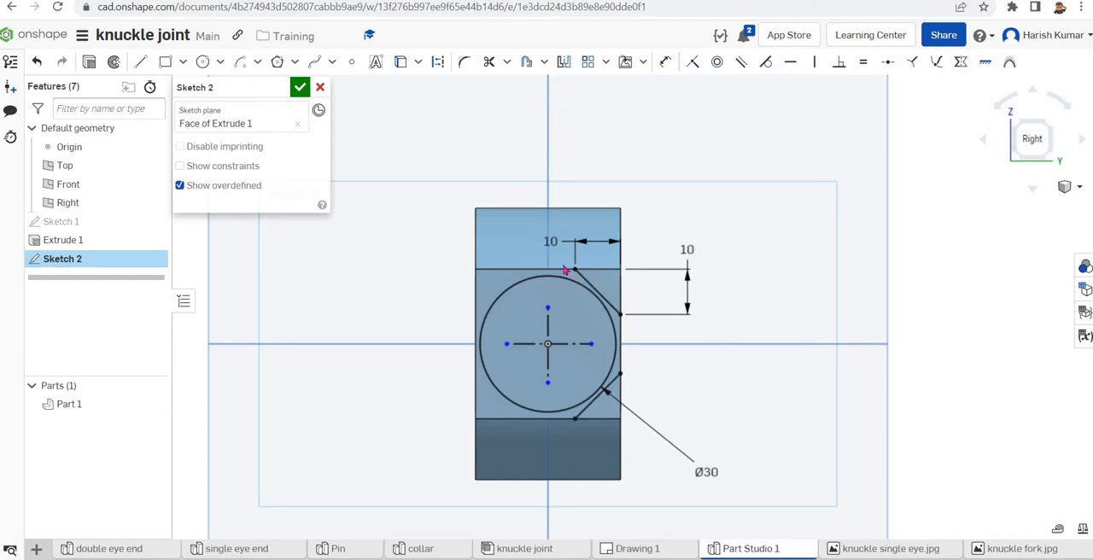
Mirror the two right-hand corner lines about the vertical construction line onto the left corners of the end face
{"action": "left_click", "coordinate": [564, 62]}
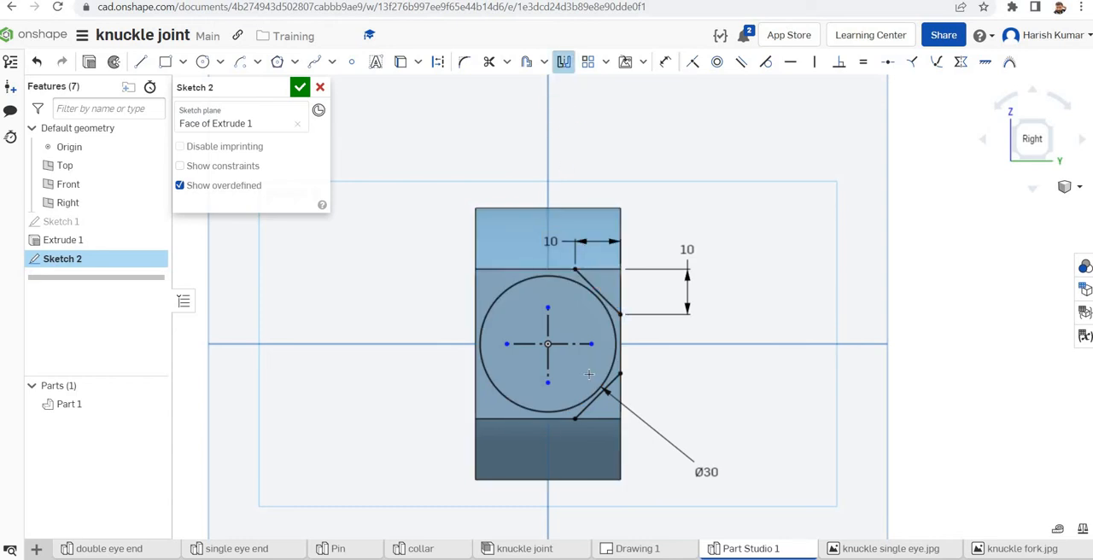
{"action": "left_click", "coordinate": [547, 321]}
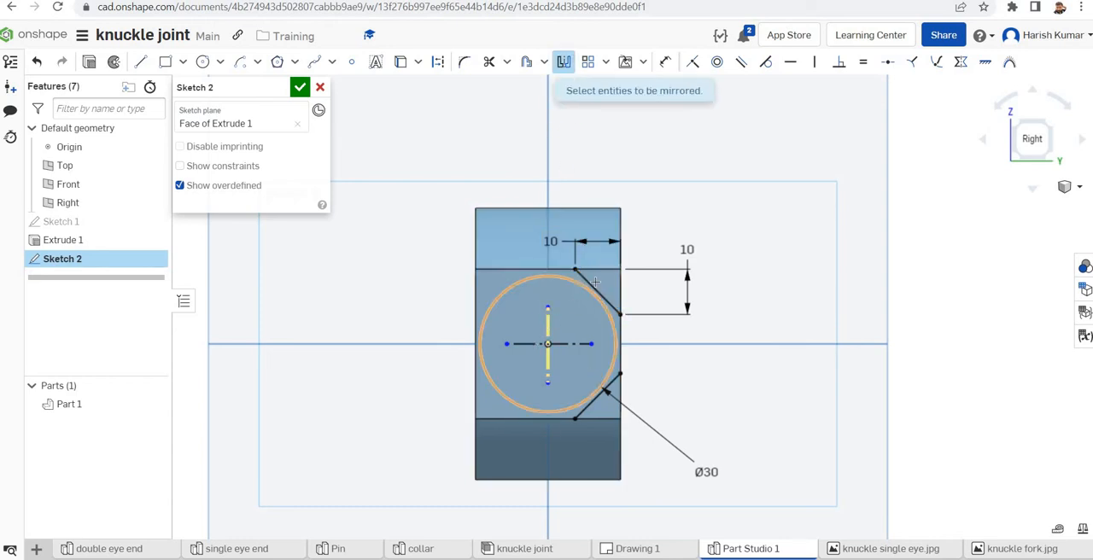
{"action": "left_click", "coordinate": [613, 379]}
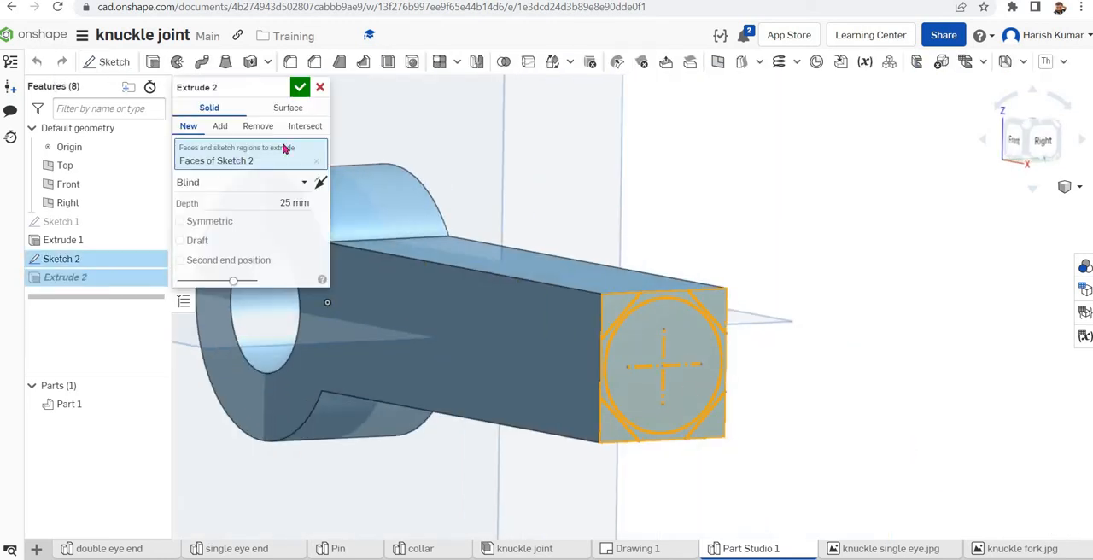
Replace the extrude selection with the four corner triangles of Sketch 2 and remove them from Part 1 to a blind depth of 60 mm
{"action": "left_click", "coordinate": [316, 165]}
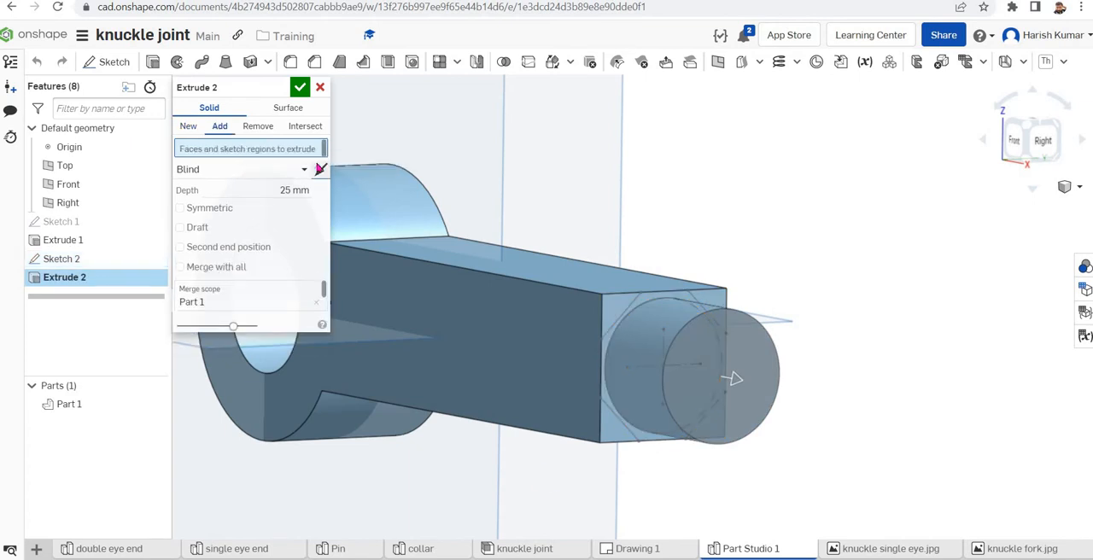
{"action": "left_click", "coordinate": [635, 312]}
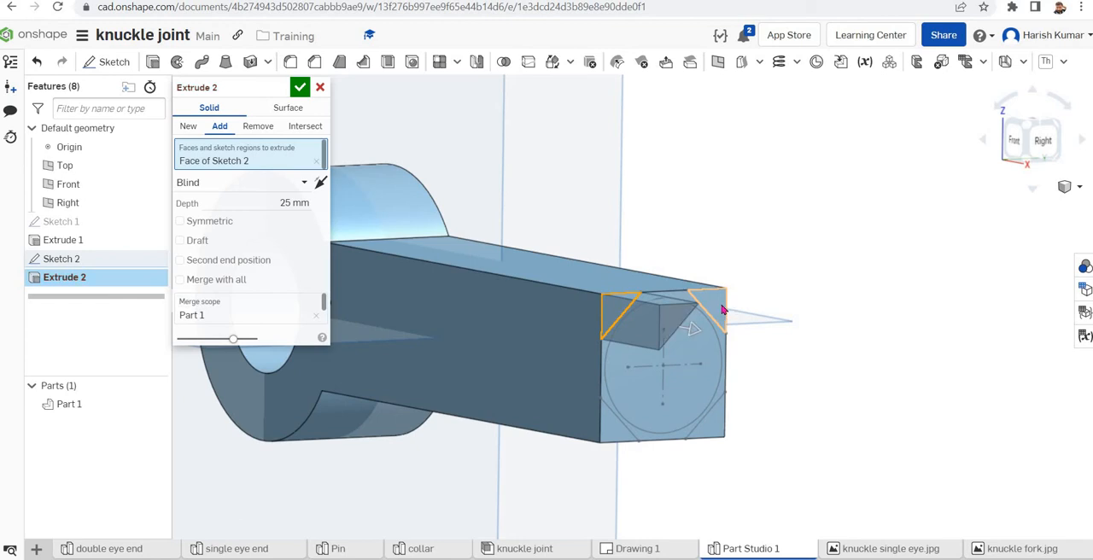
{"action": "left_click", "coordinate": [722, 308]}
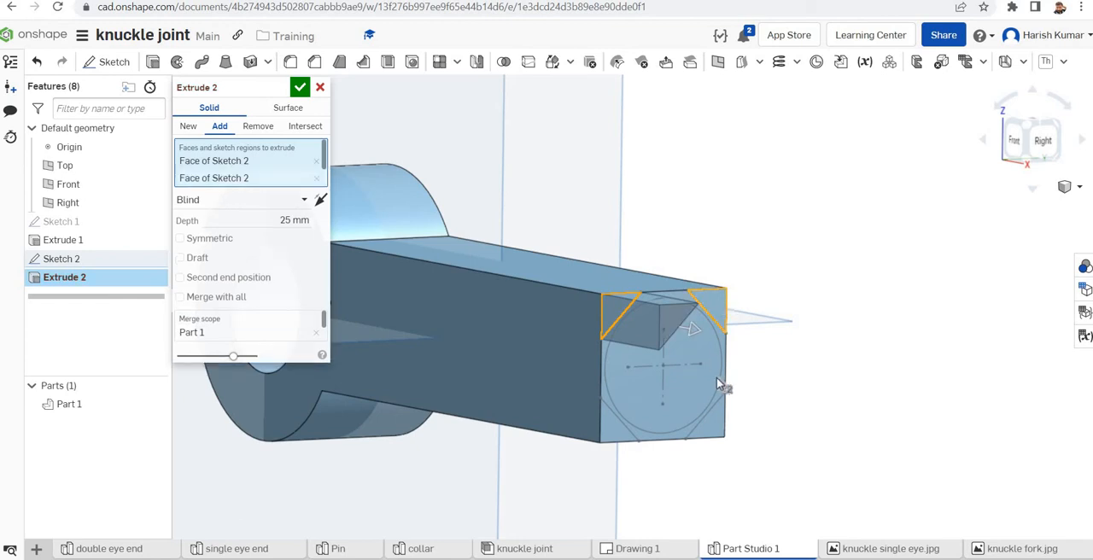
{"action": "left_click", "coordinate": [709, 431]}
{"action": "left_click", "coordinate": [619, 437]}
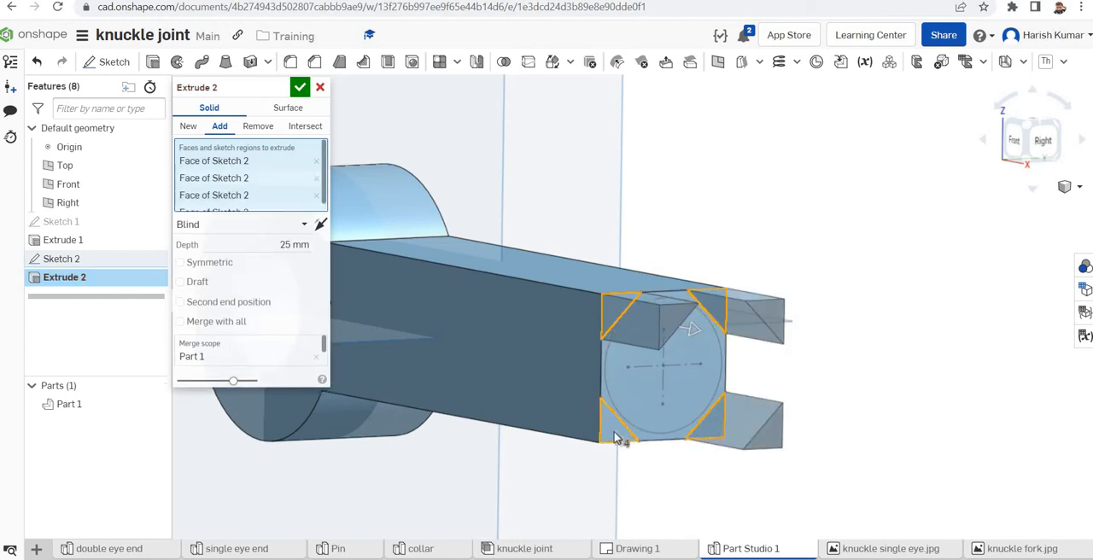
{"action": "left_click", "coordinate": [255, 128]}
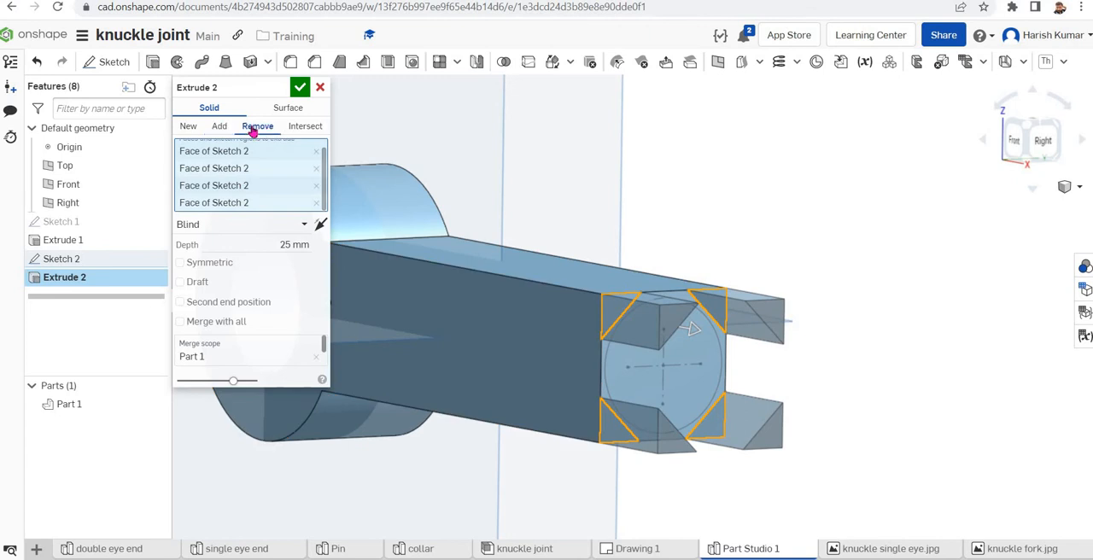
{"action": "left_click", "coordinate": [292, 245]}
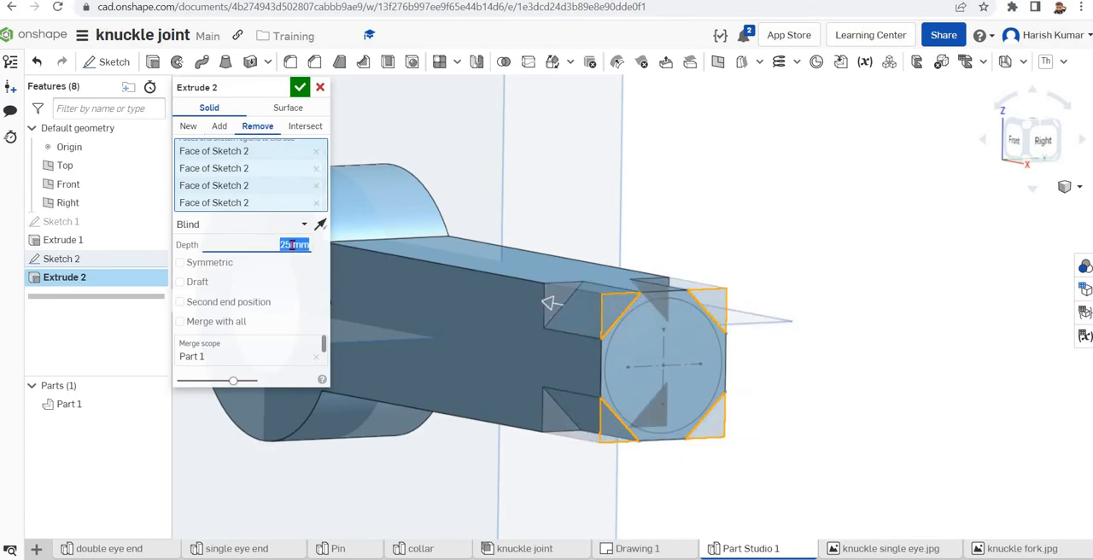
{"action": "left_click", "coordinate": [291, 246]}
{"action": "left_click", "coordinate": [301, 89]}
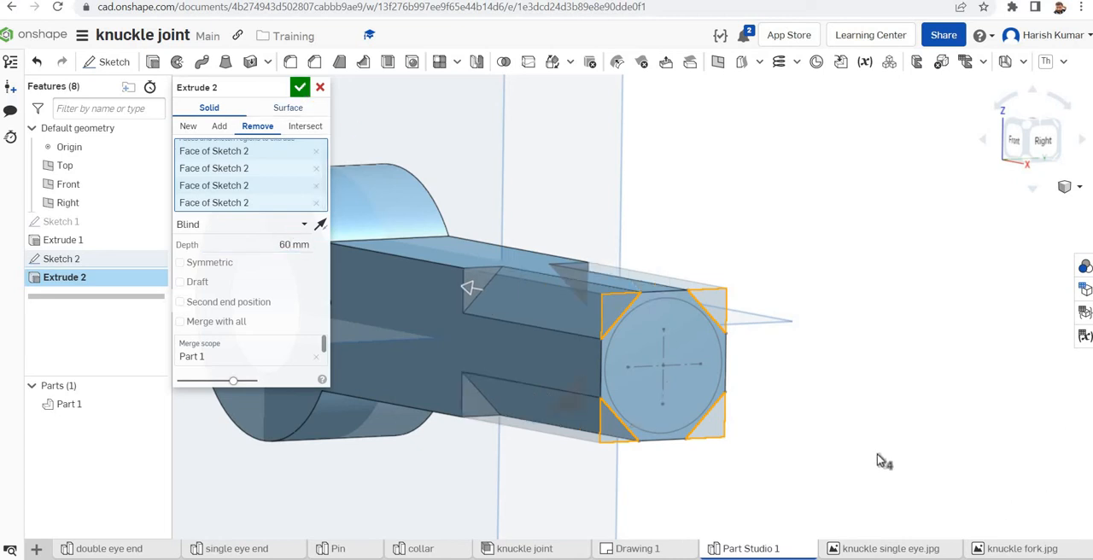
{"action": "right_click_drag", "start_coordinate": [882, 464], "coordinate": [666, 275]}
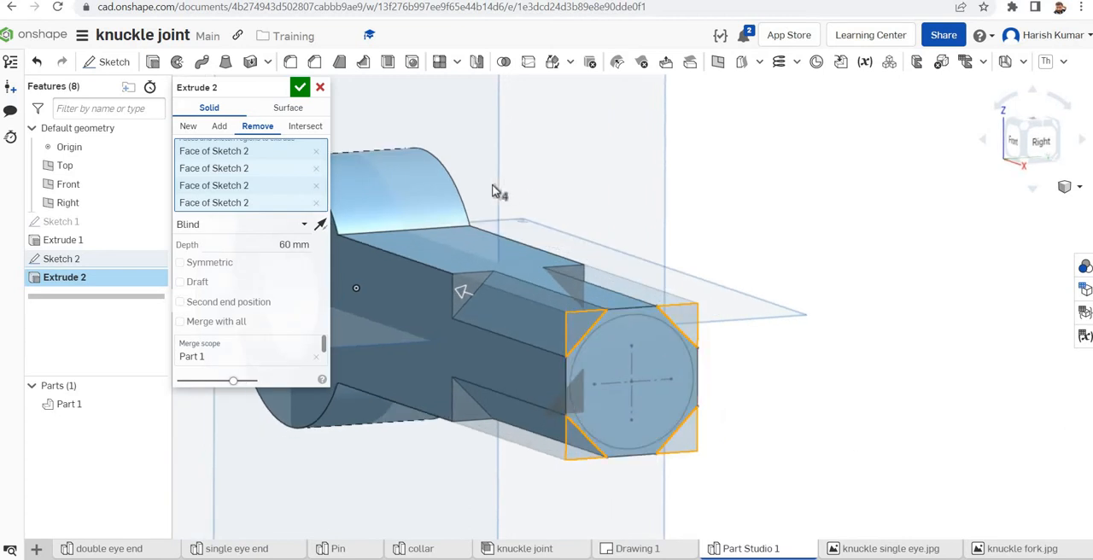
{"action": "left_click", "coordinate": [300, 89]}
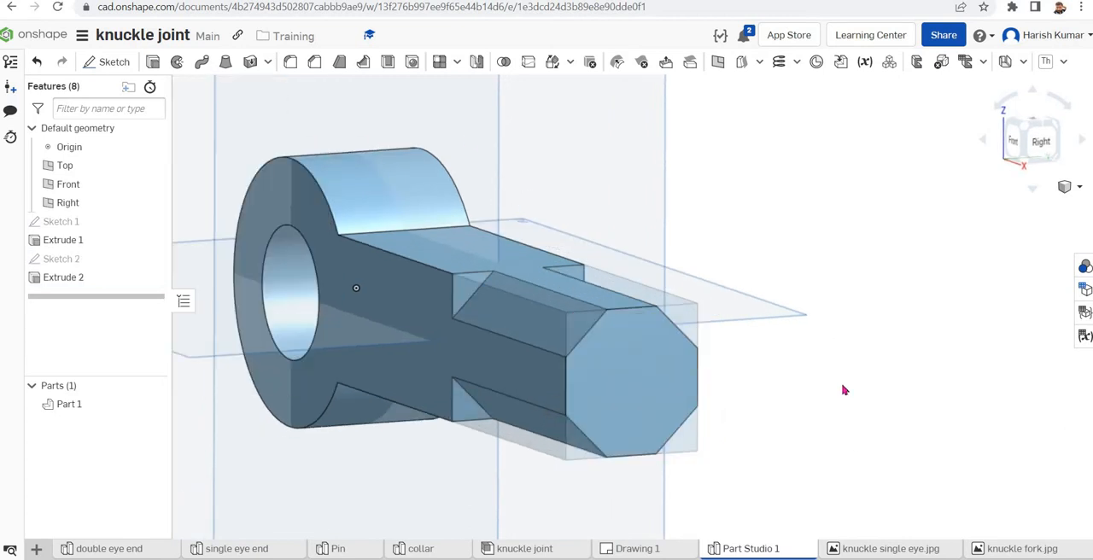
Show Sketch 2, extrude its circle outward 30 mm as an addition to Part 1, and hide the sketch again
{"action": "left_click", "coordinate": [152, 262]}
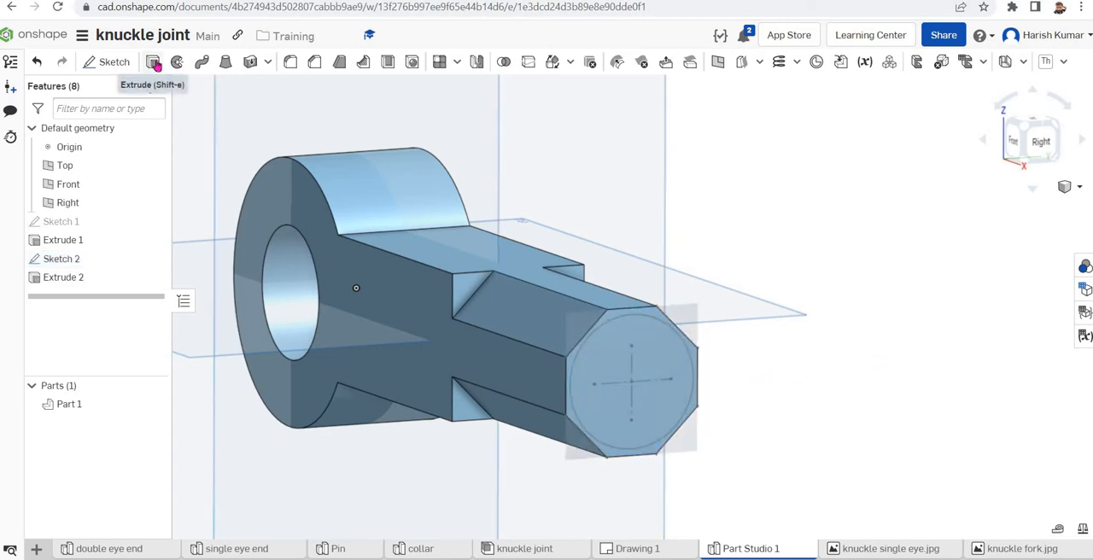
{"action": "key", "text": "shift+e"}
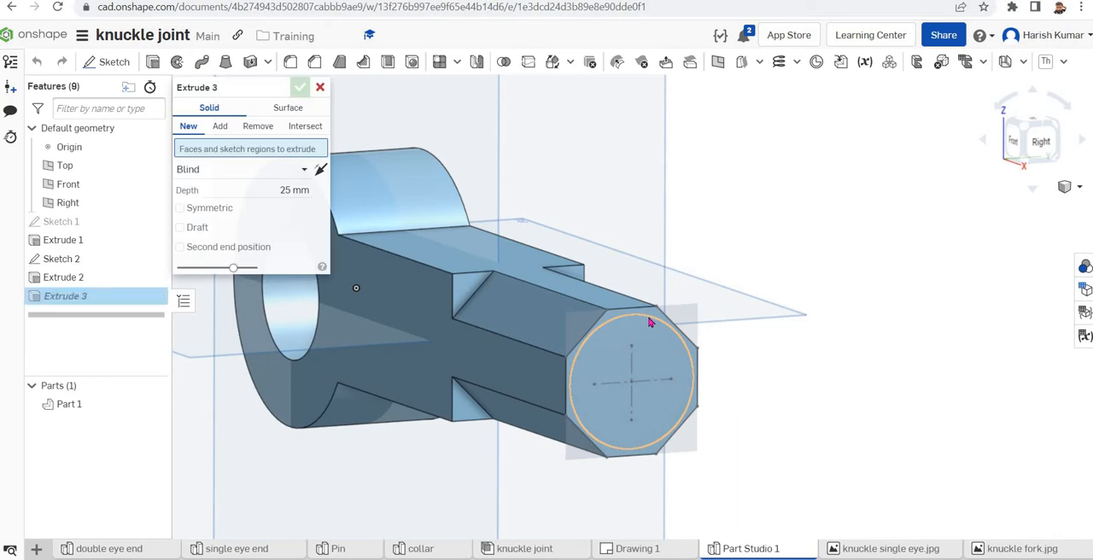
{"action": "left_click", "coordinate": [651, 318]}
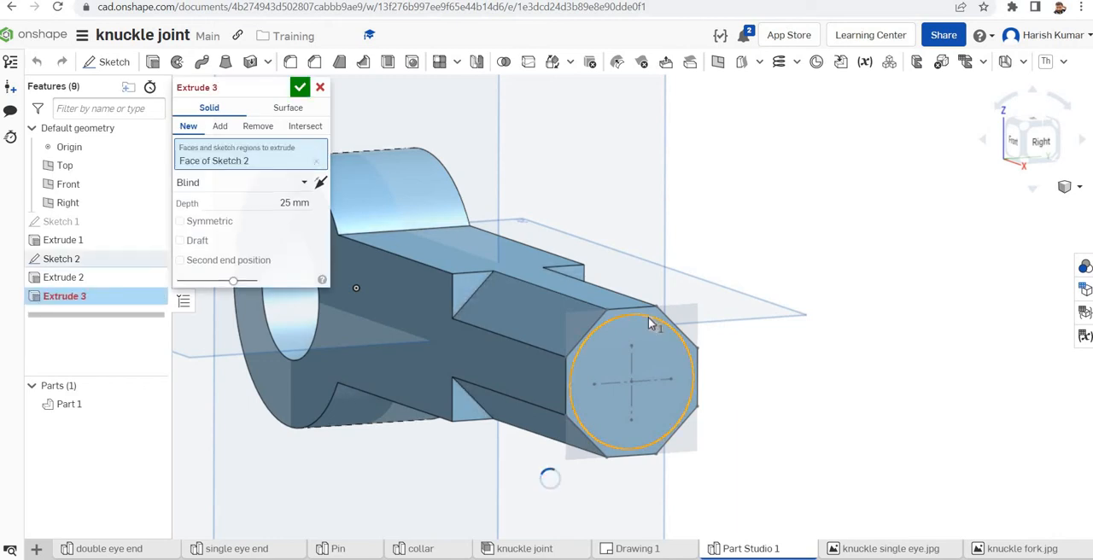
{"action": "left_click", "coordinate": [294, 203]}
{"action": "type", "text": "25"}
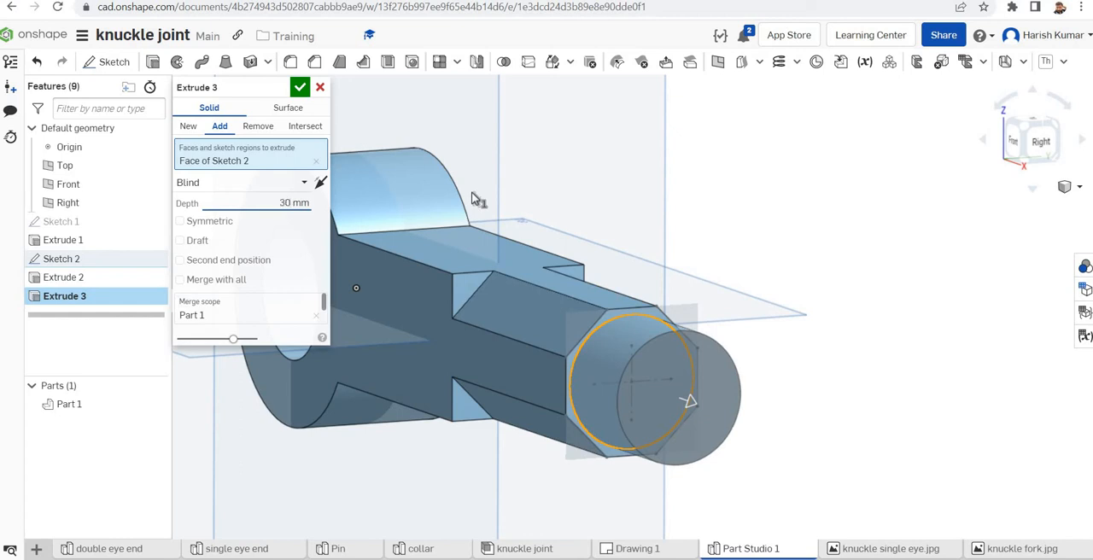
{"action": "left_click", "coordinate": [304, 92]}
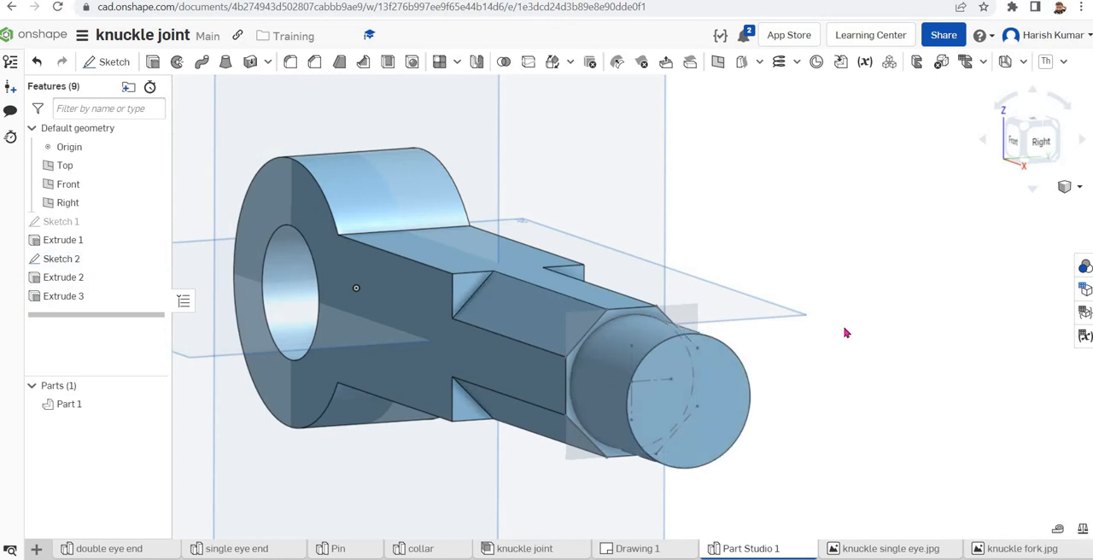
{"action": "scroll", "coordinate": [845, 333], "scroll_direction": "down", "scroll_amount": 3}
{"action": "right_click_drag", "start_coordinate": [876, 368], "coordinate": [917, 376]}
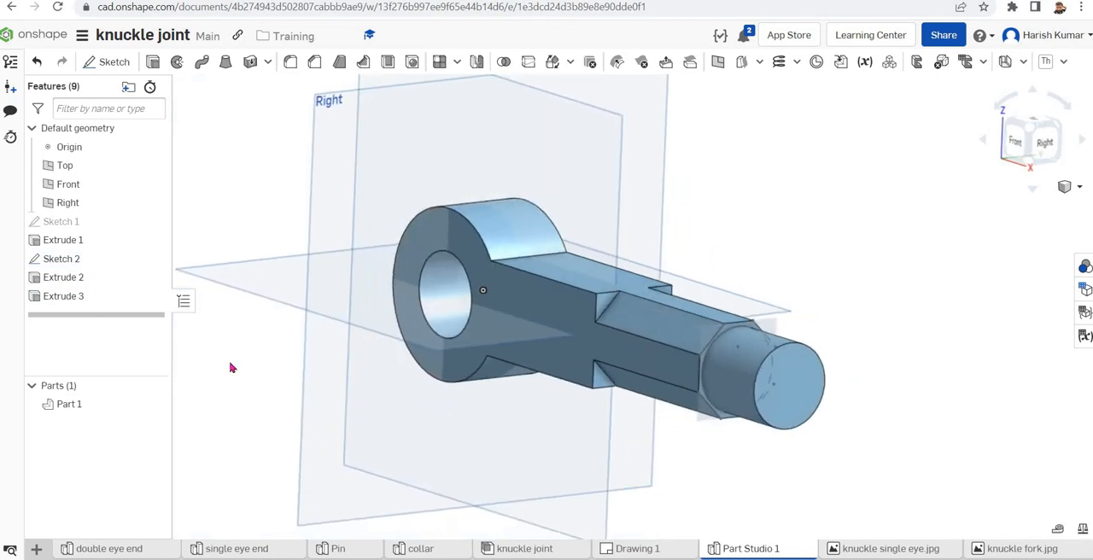
{"action": "left_click", "coordinate": [150, 257]}
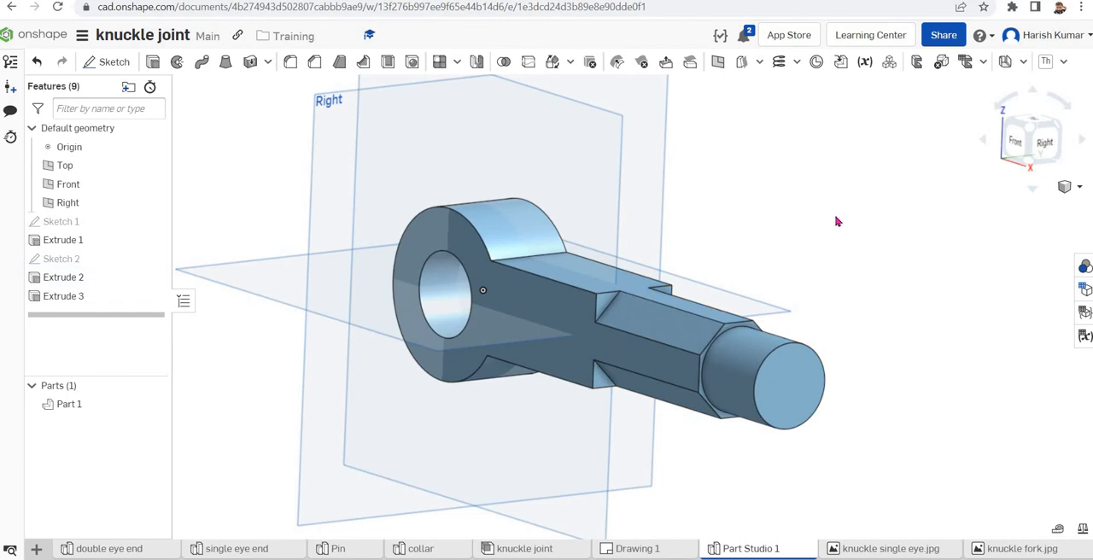
Check the eye end in Drawing 1, then fillet both eye-to-arm edges and the four inner edges of the corner cuts with 15 mm radius
{"action": "right_click_drag", "start_coordinate": [837, 221], "coordinate": [885, 223]}
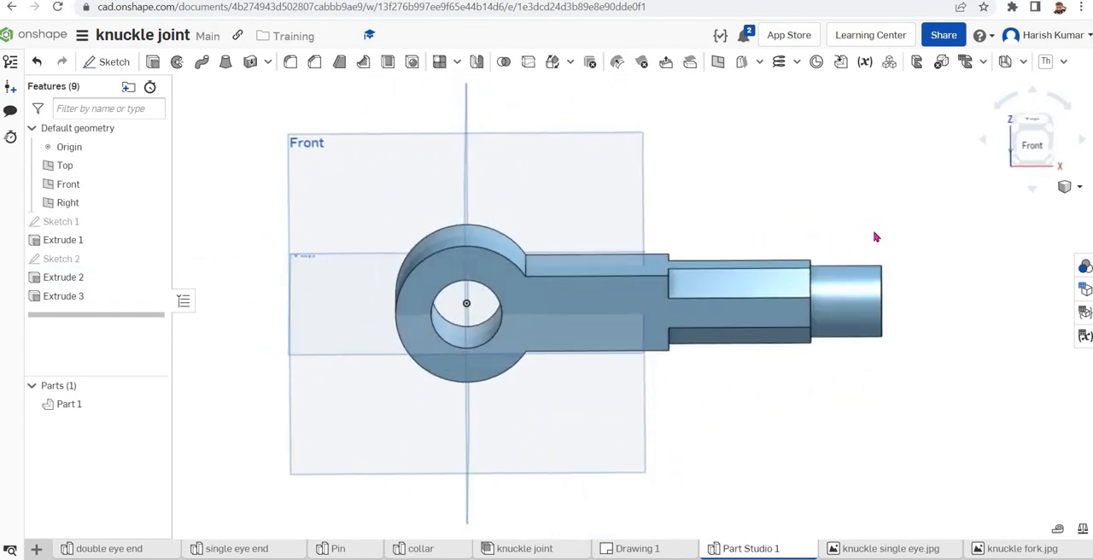
{"action": "key", "text": "shift+7"}
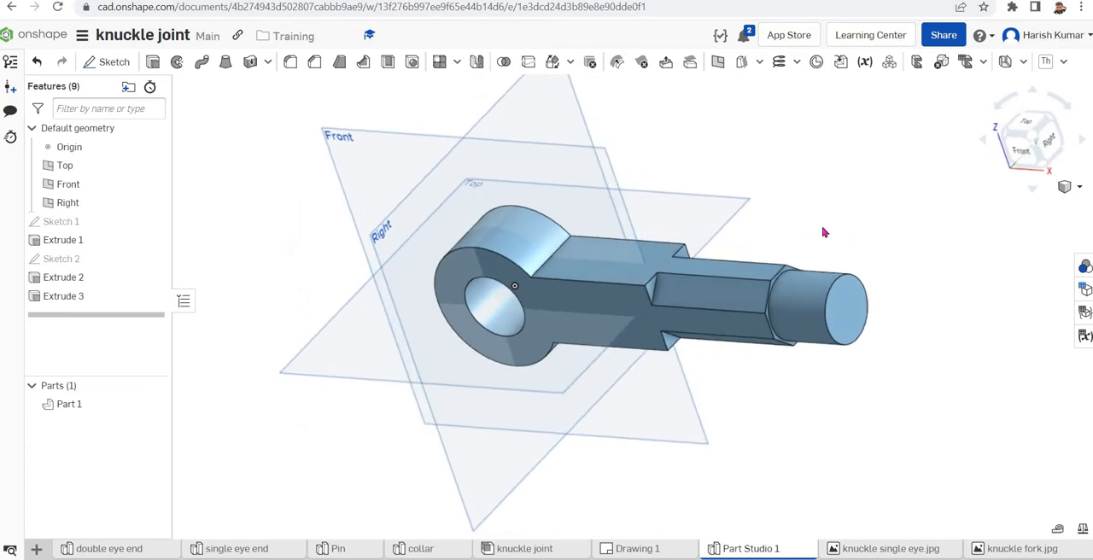
{"action": "left_click", "coordinate": [638, 549]}
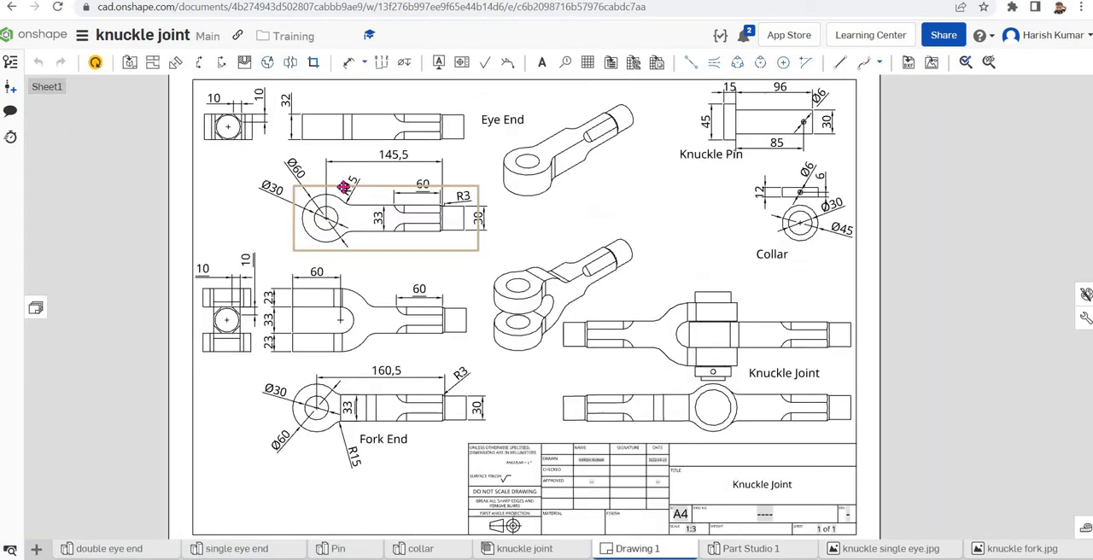
{"action": "left_click", "coordinate": [749, 549]}
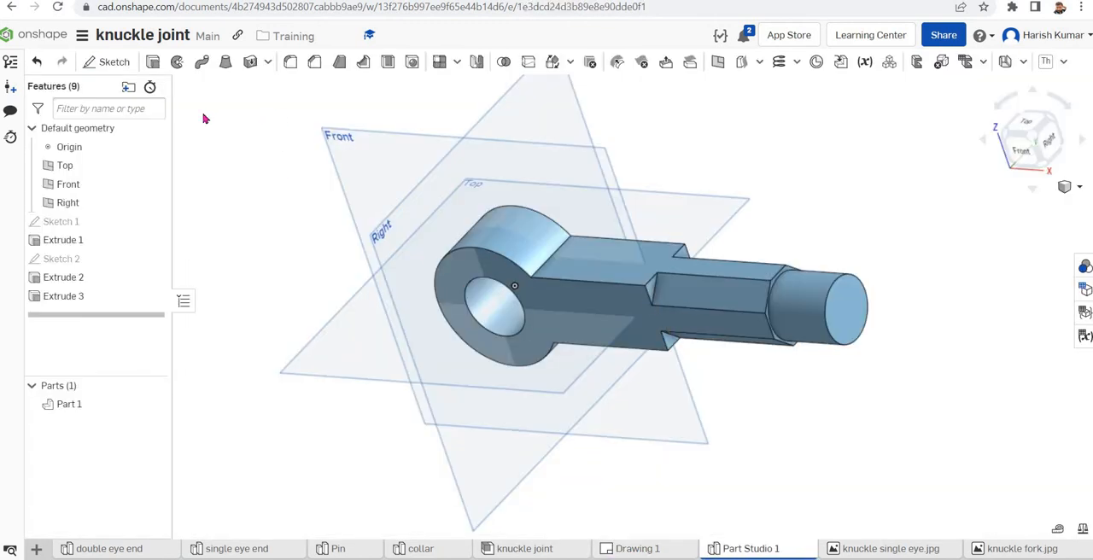
{"action": "left_click", "coordinate": [536, 274]}
{"action": "right_click_drag", "start_coordinate": [825, 469], "coordinate": [674, 413]}
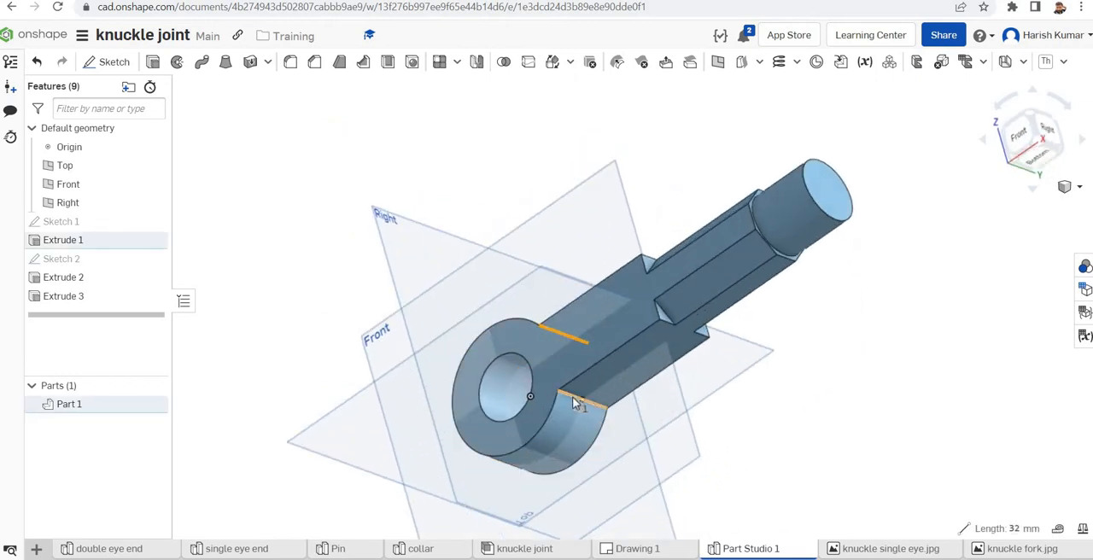
{"action": "right_click_drag", "start_coordinate": [960, 381], "coordinate": [995, 430]}
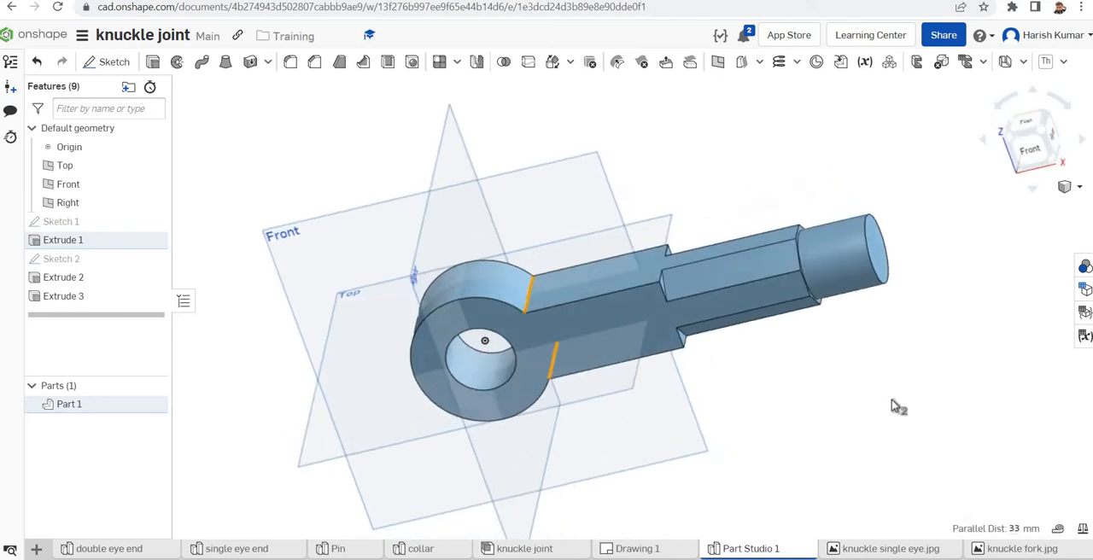
{"action": "left_click", "coordinate": [663, 276]}
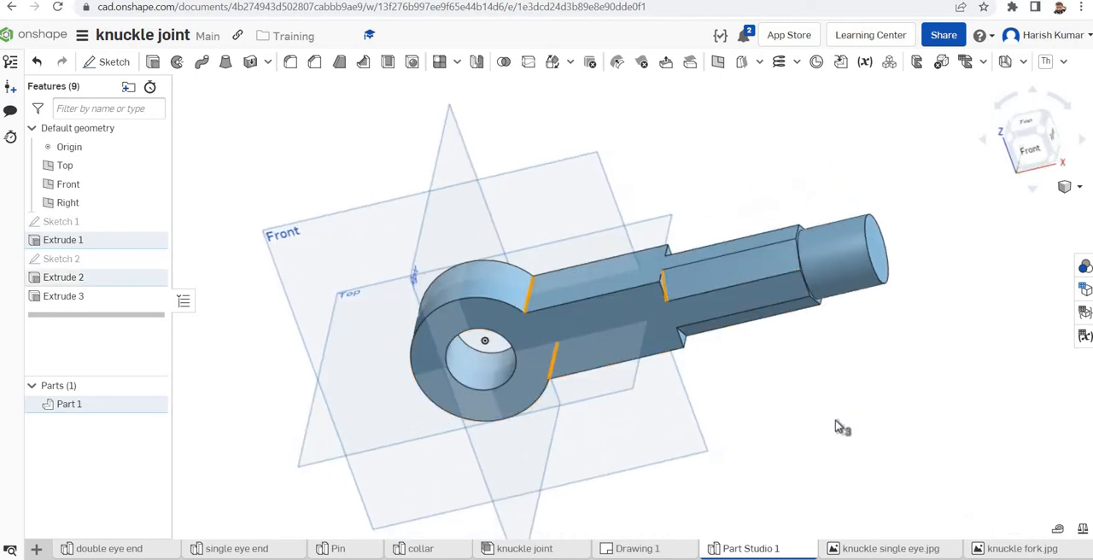
{"action": "right_click_drag", "start_coordinate": [835, 428], "coordinate": [811, 416]}
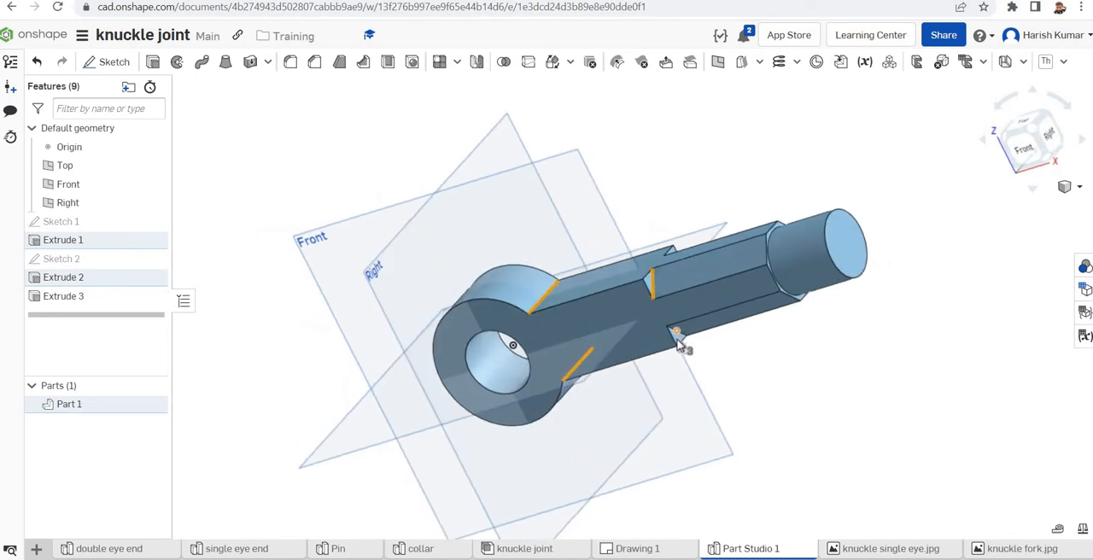
{"action": "scroll", "coordinate": [696, 335], "scroll_direction": "up", "scroll_amount": 3}
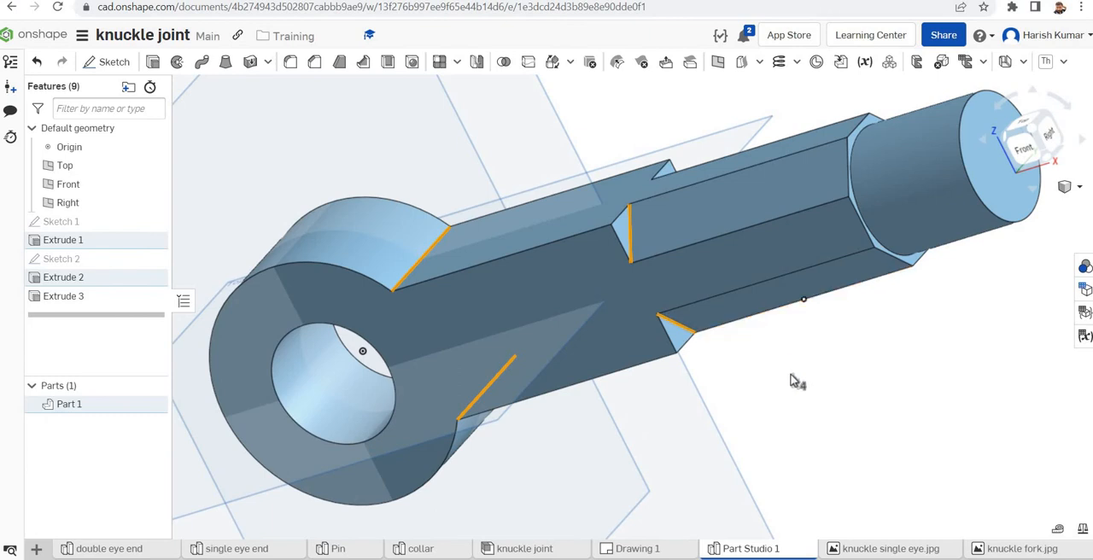
{"action": "right_click_drag", "start_coordinate": [798, 409], "coordinate": [781, 461]}
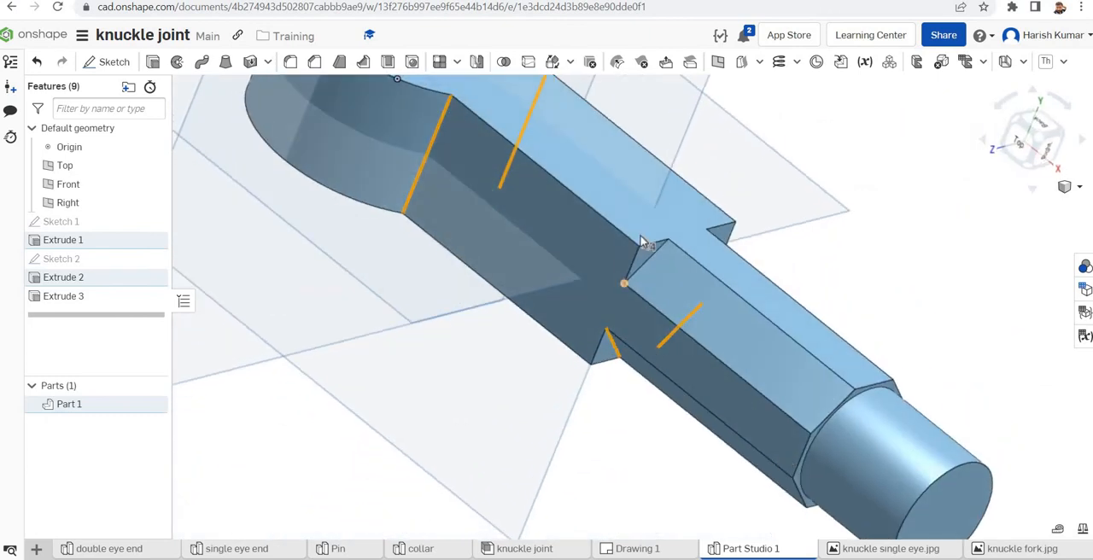
{"action": "left_click", "coordinate": [659, 256]}
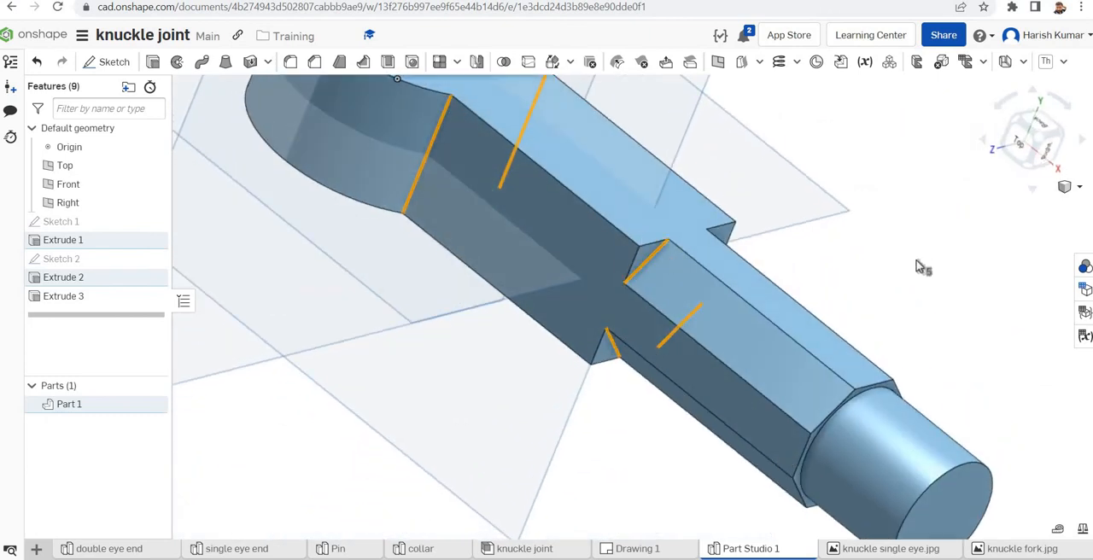
{"action": "right_click_drag", "start_coordinate": [916, 268], "coordinate": [812, 261]}
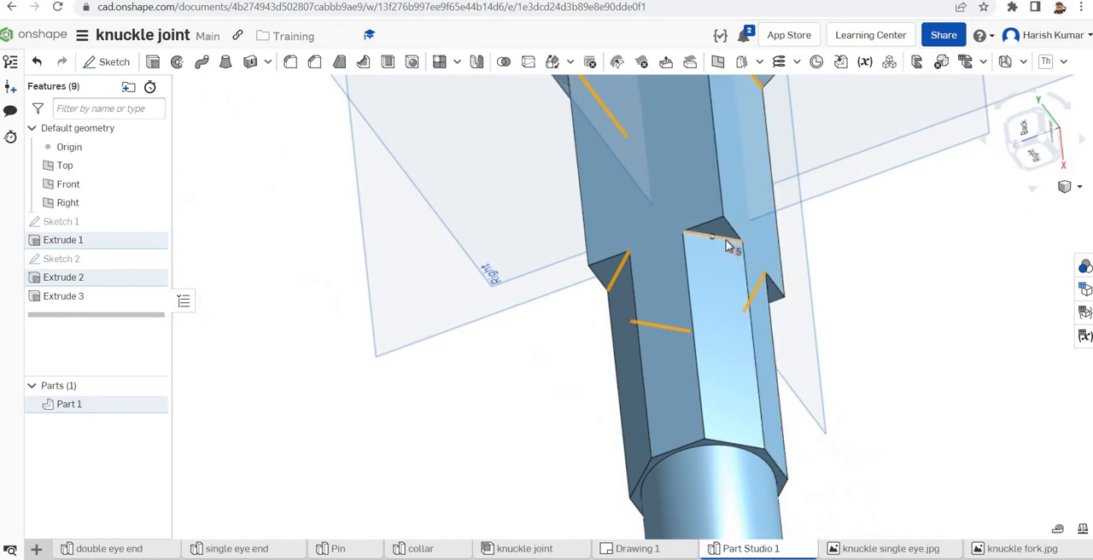
{"action": "right_click_drag", "start_coordinate": [956, 288], "coordinate": [896, 261]}
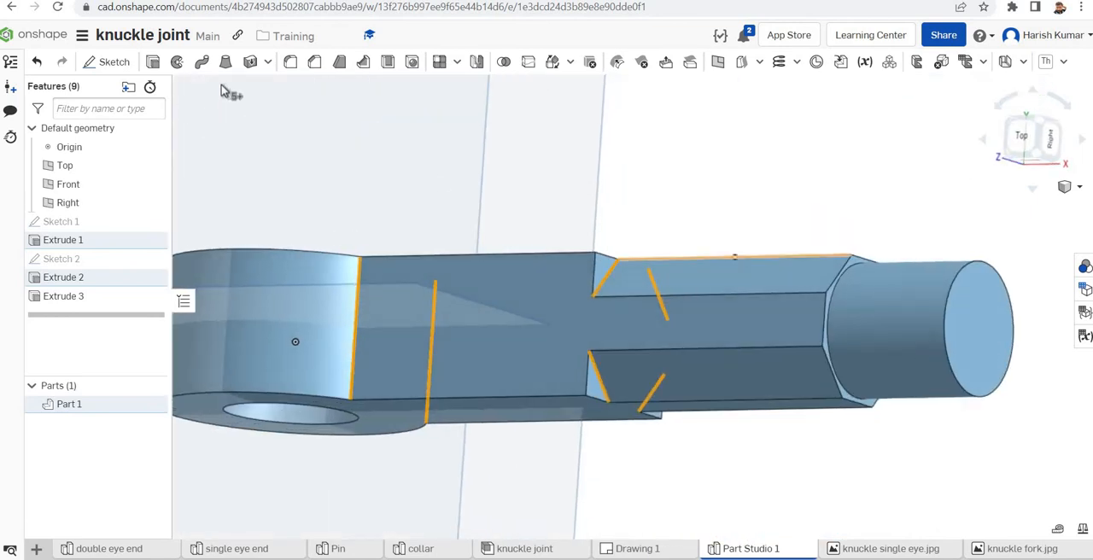
{"action": "left_click", "coordinate": [287, 66]}
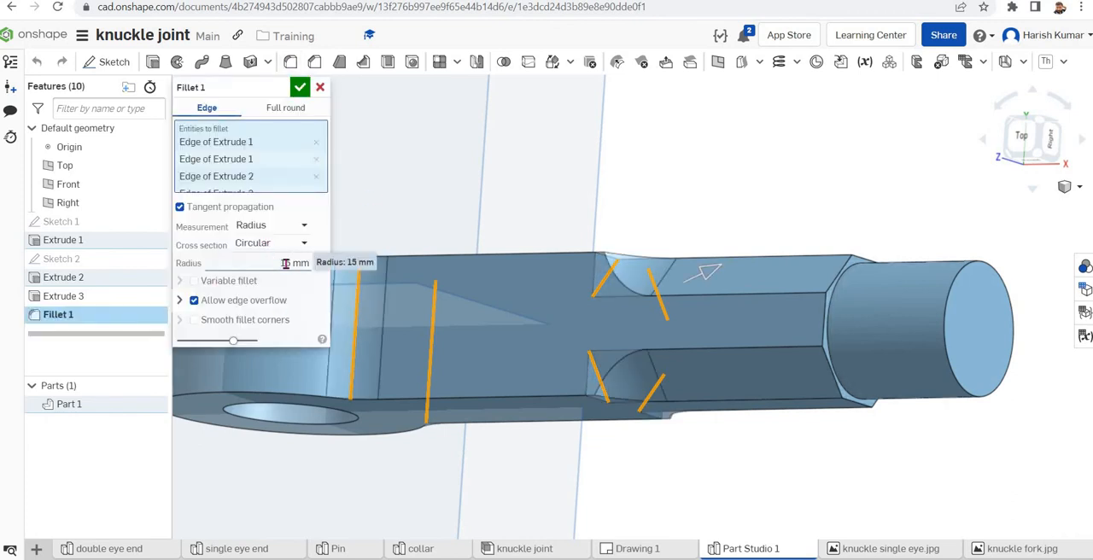
{"action": "left_click", "coordinate": [300, 89]}
Fillet the circular edge where the round end meets the octagonal arm with a 3 mm radius
{"action": "key", "text": "f"}
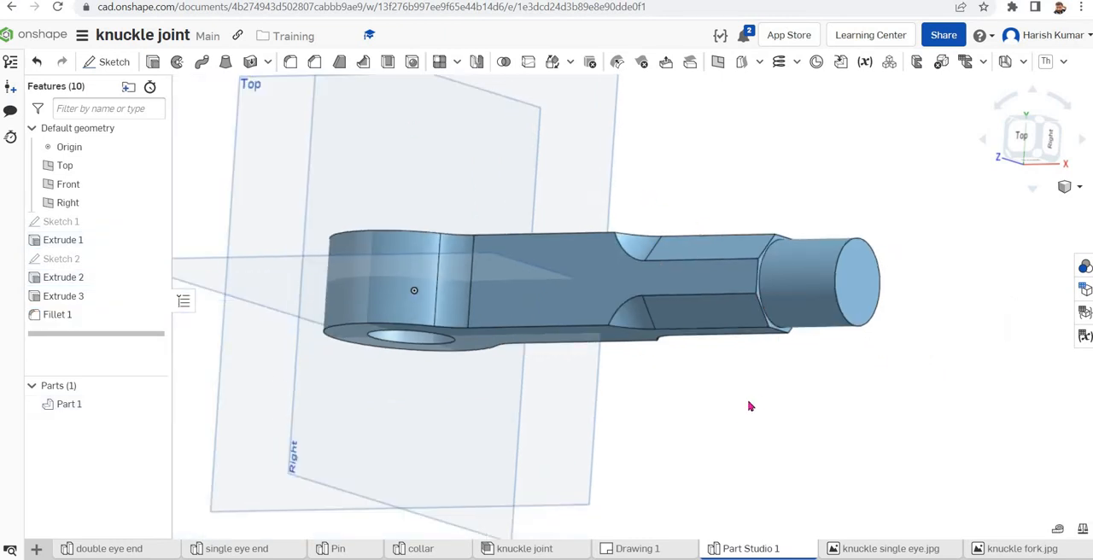
{"action": "right_click_drag", "start_coordinate": [749, 406], "coordinate": [688, 340]}
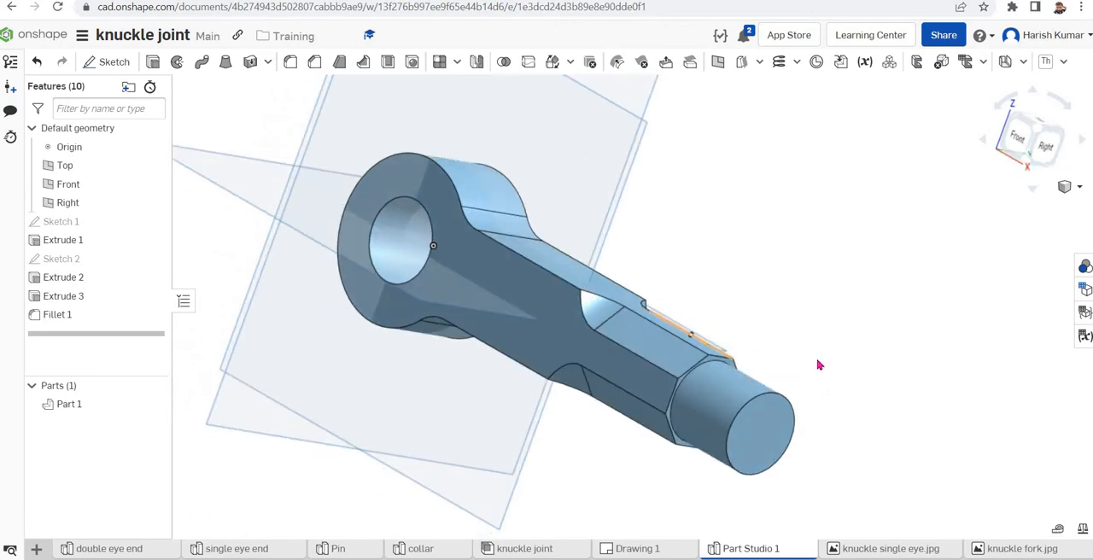
{"action": "left_click", "coordinate": [715, 367]}
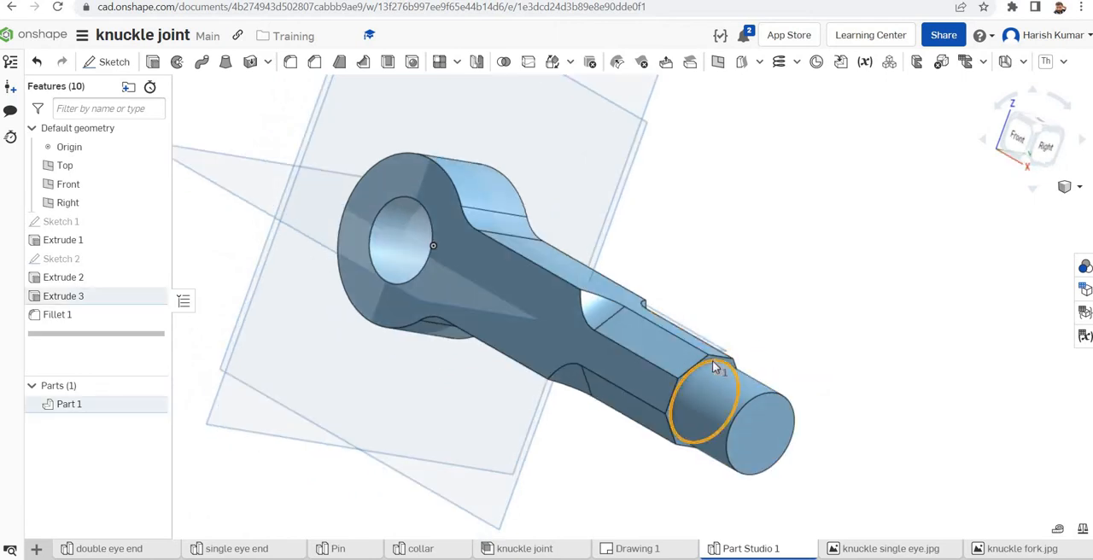
{"action": "left_click", "coordinate": [290, 63]}
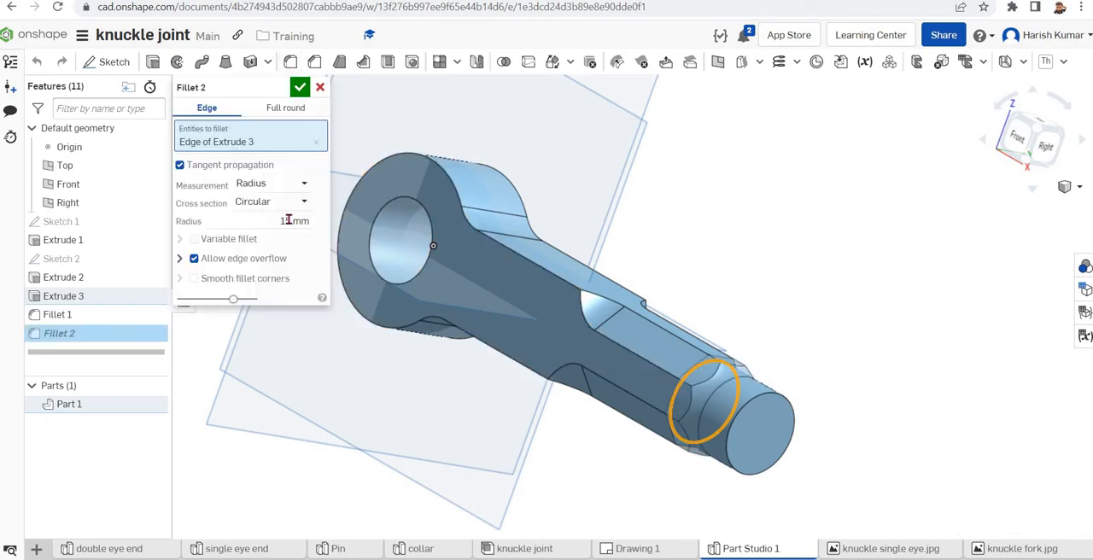
{"action": "left_click", "coordinate": [287, 221]}
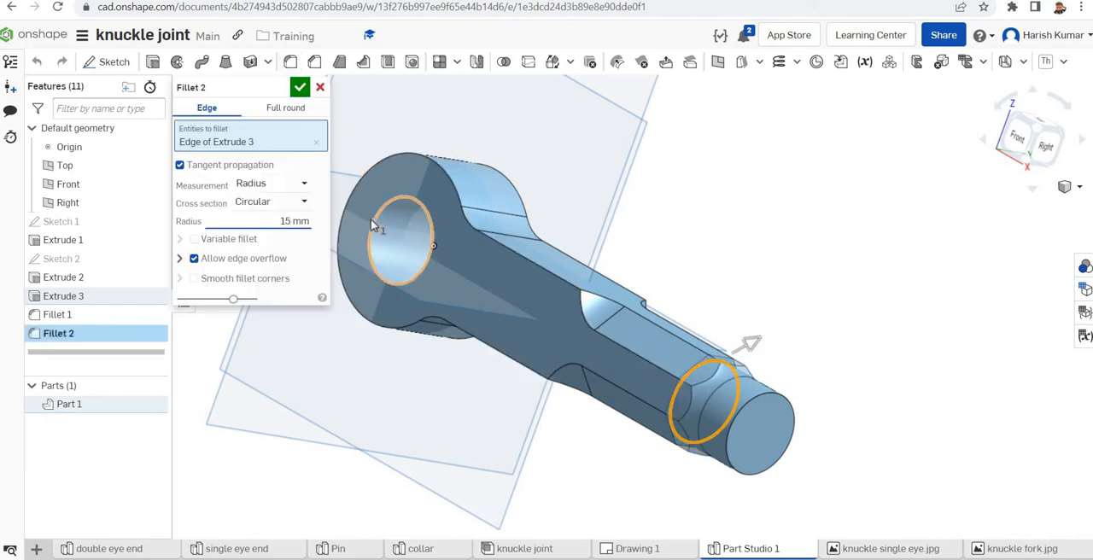
{"action": "key", "text": "BackSpace"}
{"action": "key", "text": "BackSpace"}
{"action": "type", "text": "3"}
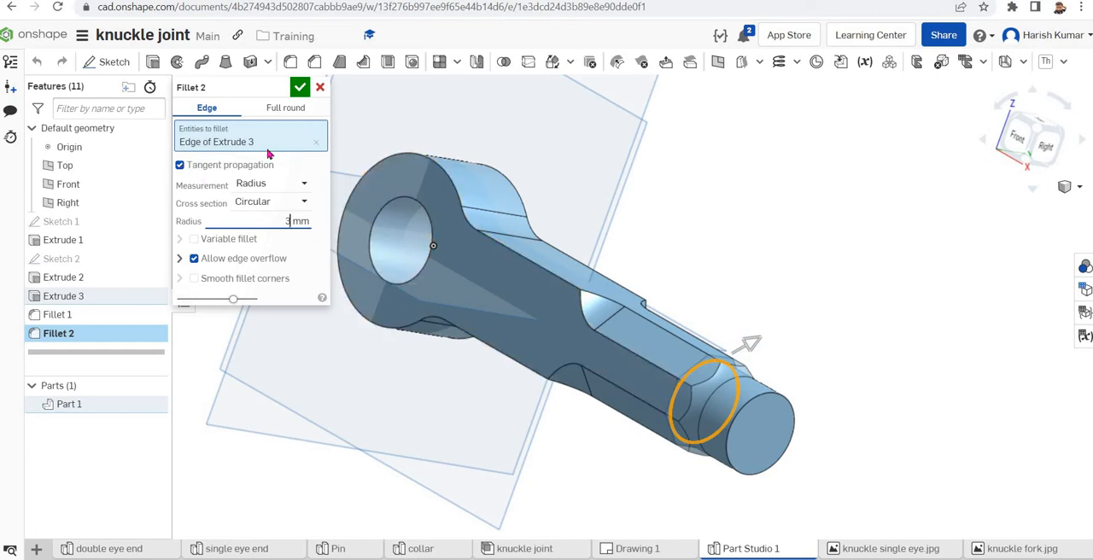
{"action": "left_click", "coordinate": [300, 88]}
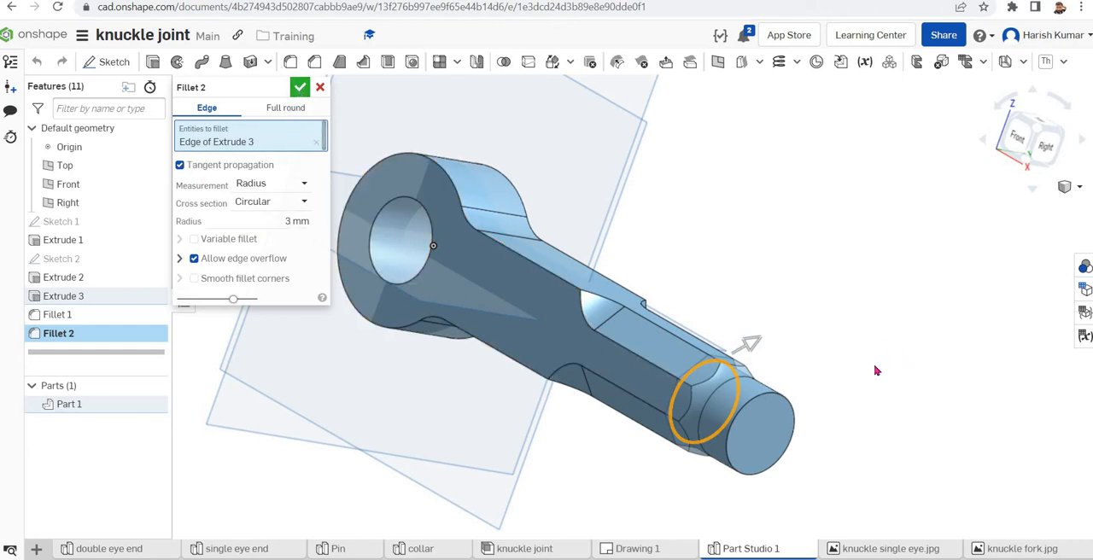
Create another Part Studio in the knuckle joint document and open it
{"action": "right_click_drag", "start_coordinate": [871, 415], "coordinate": [895, 414]}
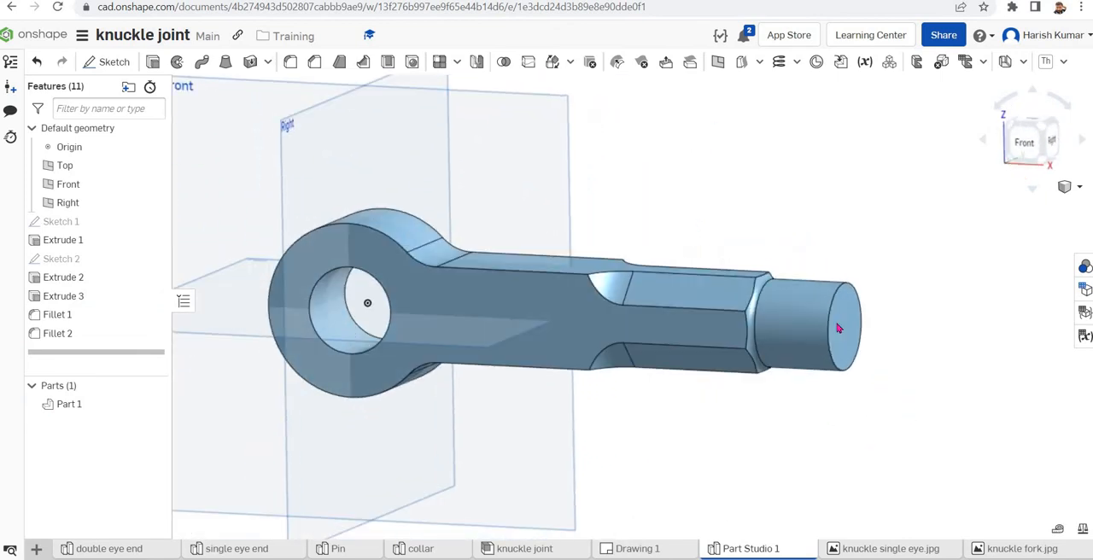
{"action": "scroll", "coordinate": [757, 215], "scroll_direction": "down", "scroll_amount": 3}
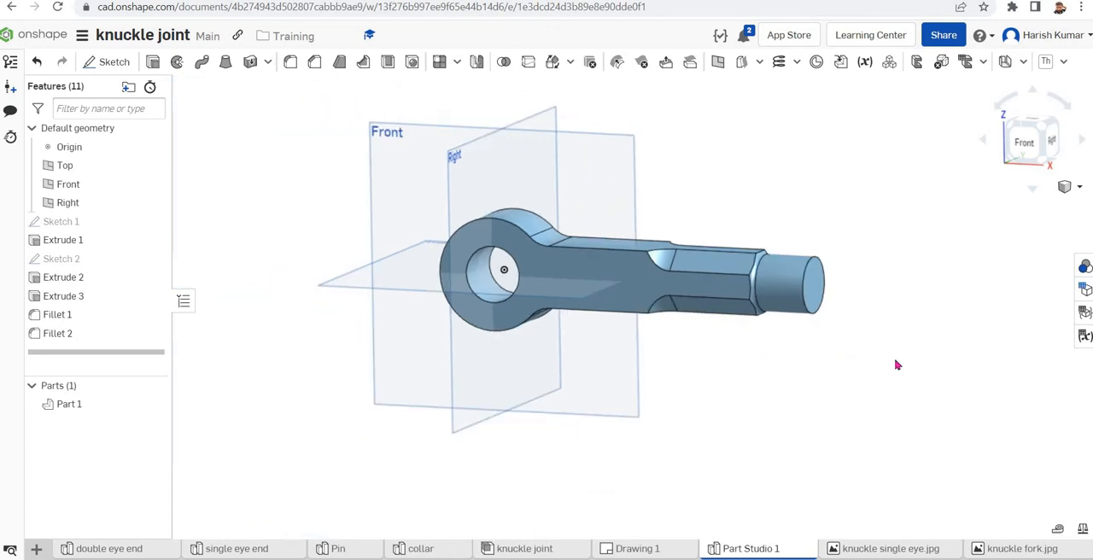
{"action": "right_click_drag", "start_coordinate": [894, 388], "coordinate": [906, 384]}
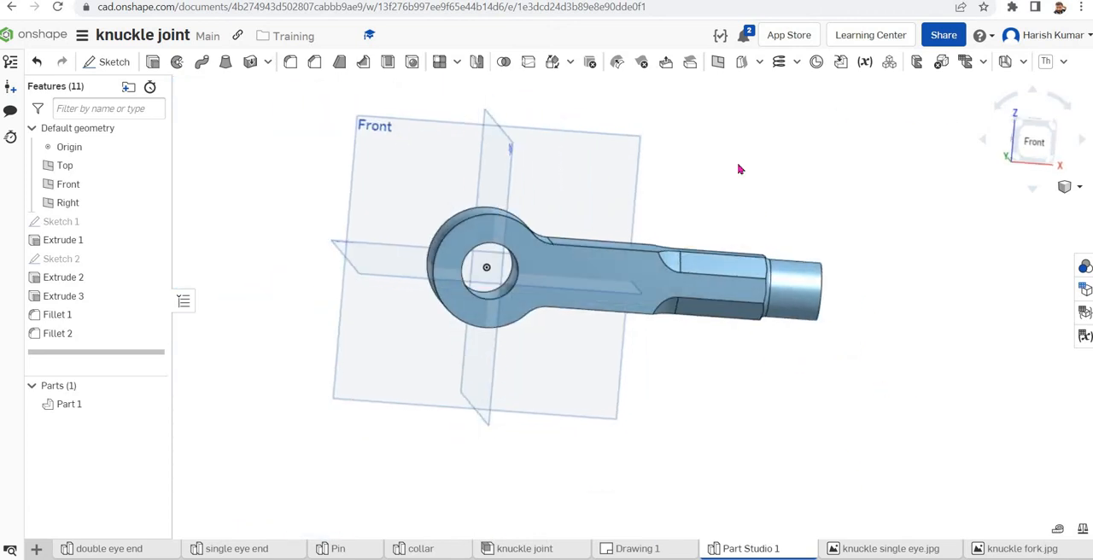
{"action": "left_click", "coordinate": [36, 549]}
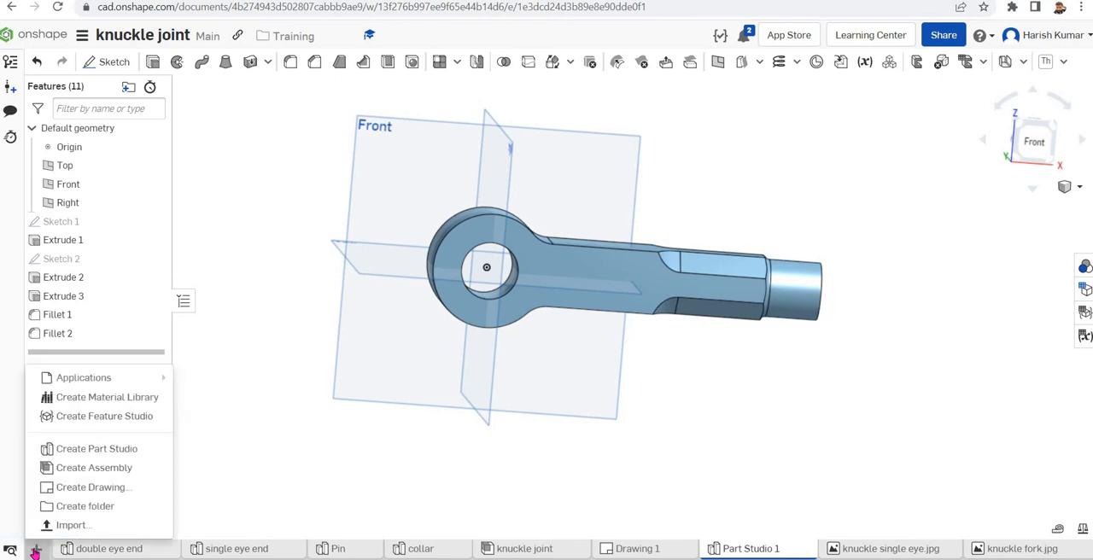
{"action": "left_click", "coordinate": [104, 457]}
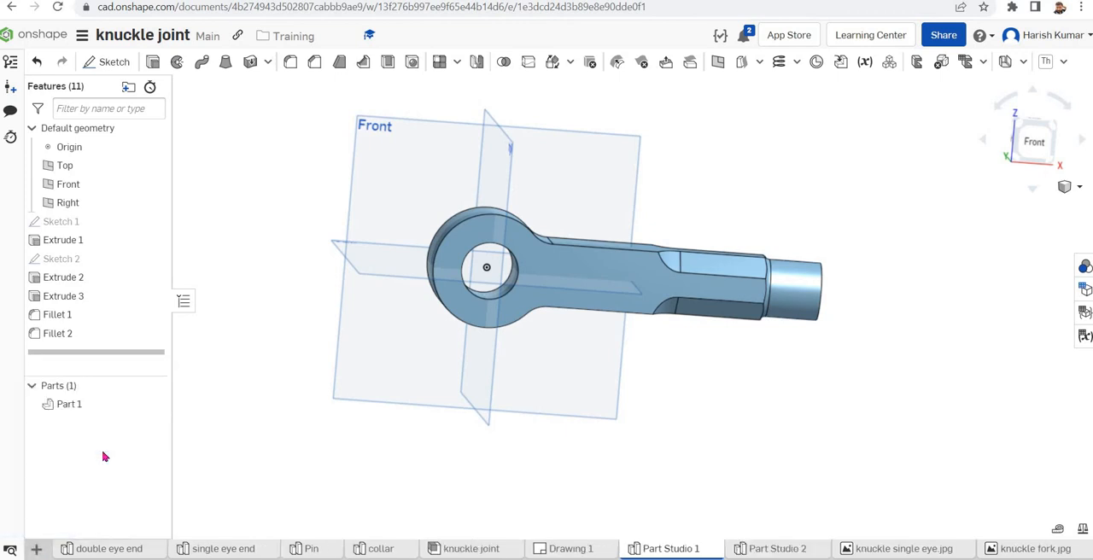
{"action": "left_click", "coordinate": [779, 547]}
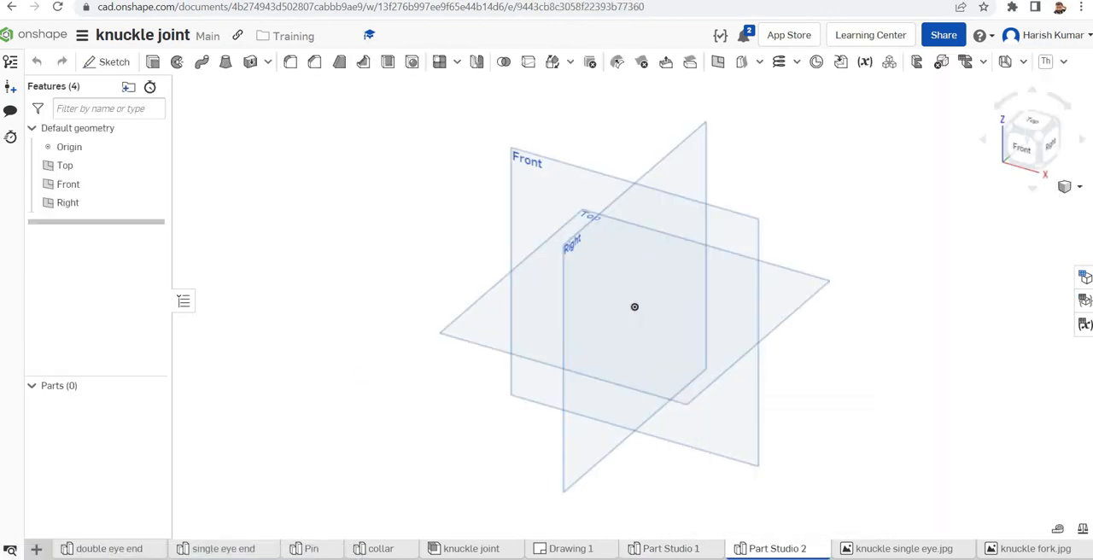
Start a sketch on the Top plane and insert the knuckle fork reference image beside the origin
{"action": "left_click", "coordinate": [476, 312]}
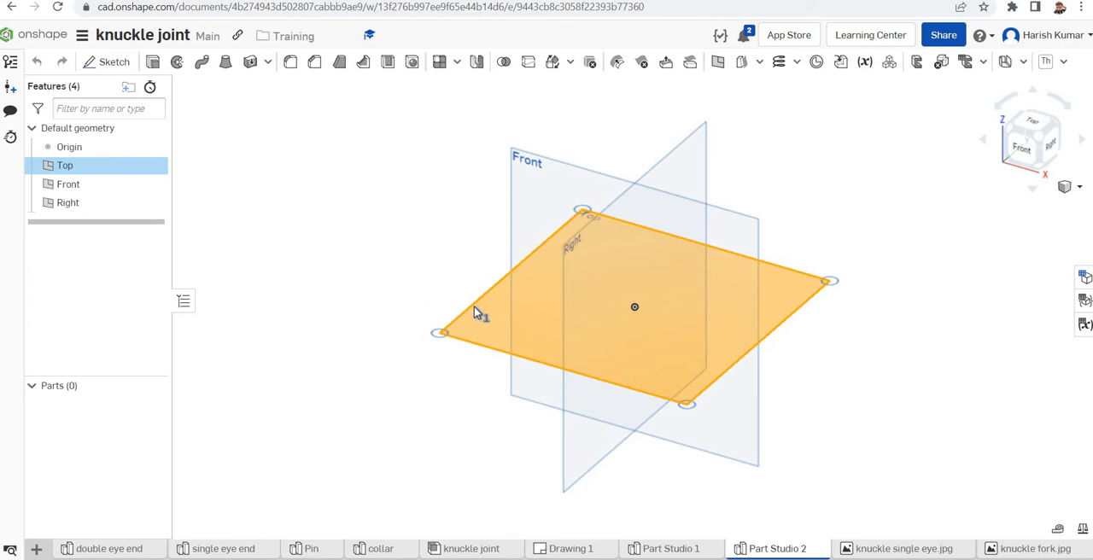
{"action": "left_click", "coordinate": [114, 62]}
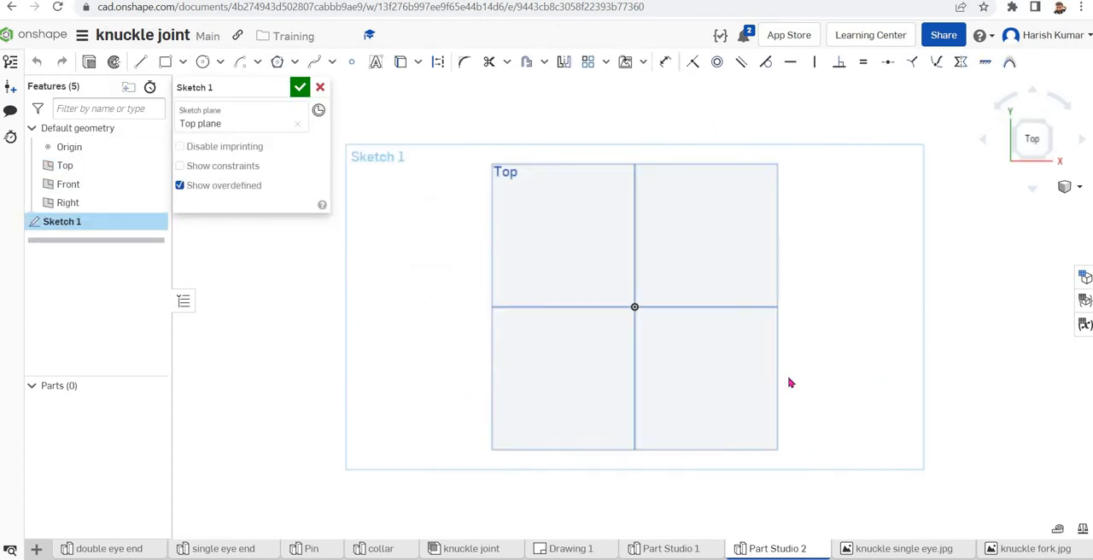
{"action": "left_click", "coordinate": [641, 65]}
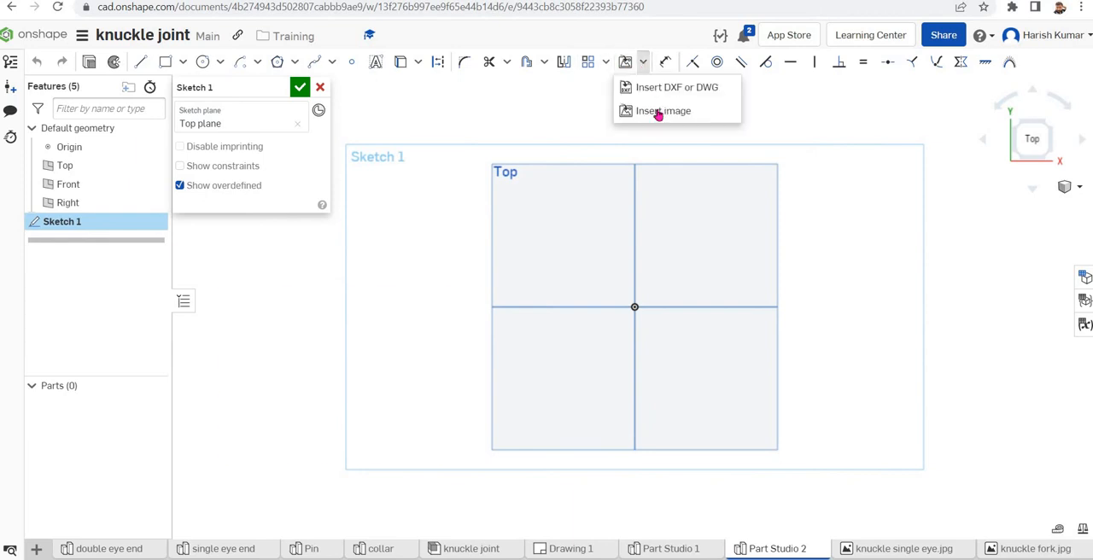
{"action": "left_click", "coordinate": [655, 109]}
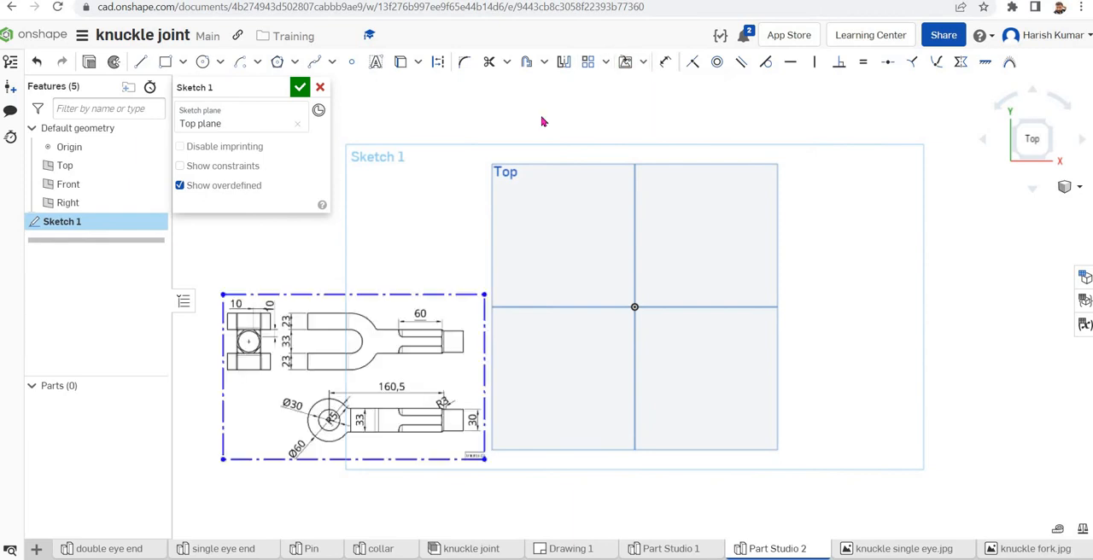
Sketch a corner rectangle about 187 by 62 mm, starting on the vertical axis above the origin and spanning the horizontal axis
{"action": "left_click", "coordinate": [165, 62]}
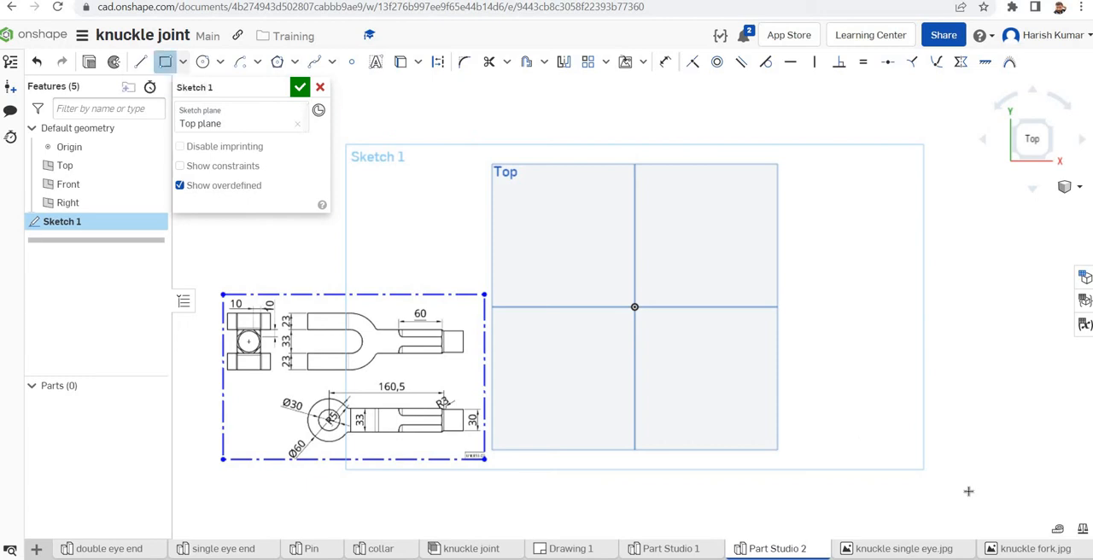
{"action": "left_click", "coordinate": [635, 254]}
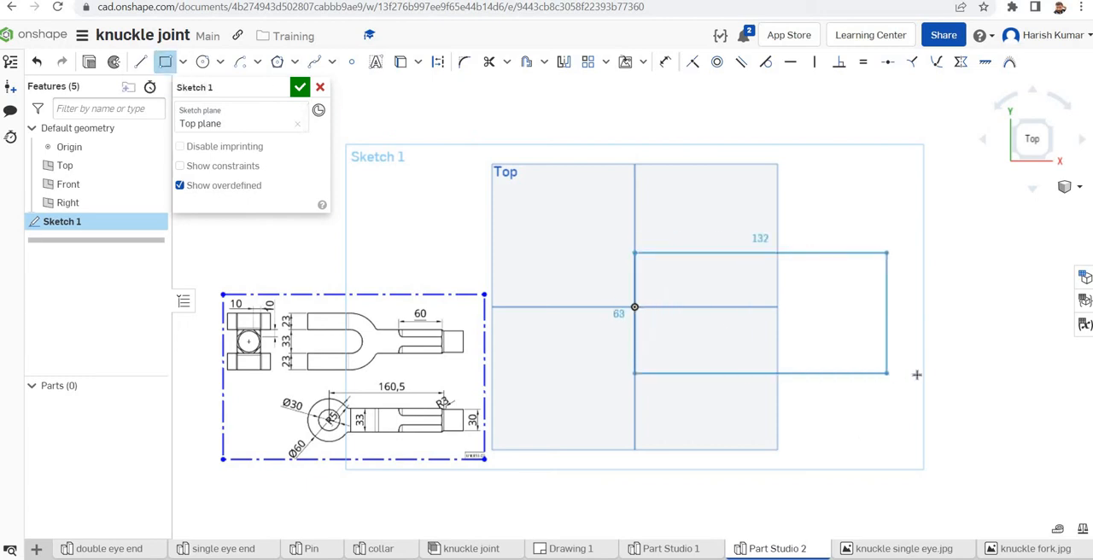
{"action": "left_click", "coordinate": [991, 372]}
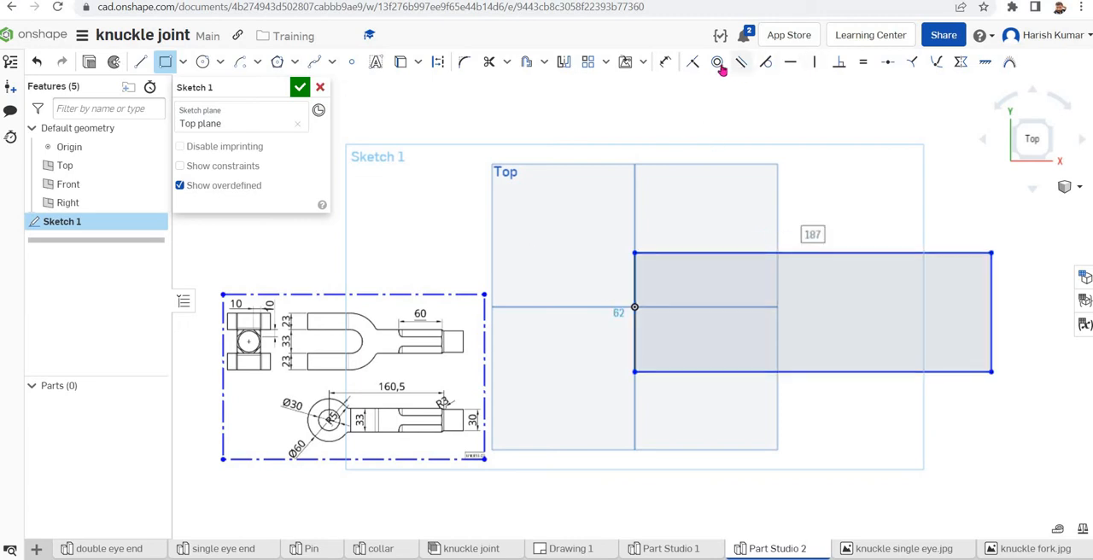
Dimension the rectangle's height and set it to 79 mm
{"action": "left_click", "coordinate": [665, 62]}
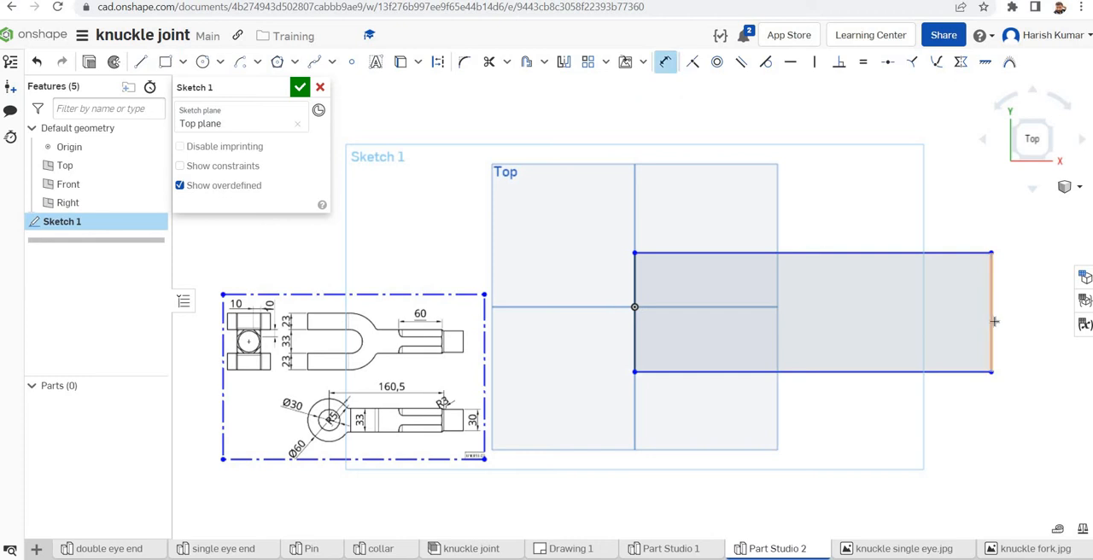
{"action": "left_click", "coordinate": [992, 321]}
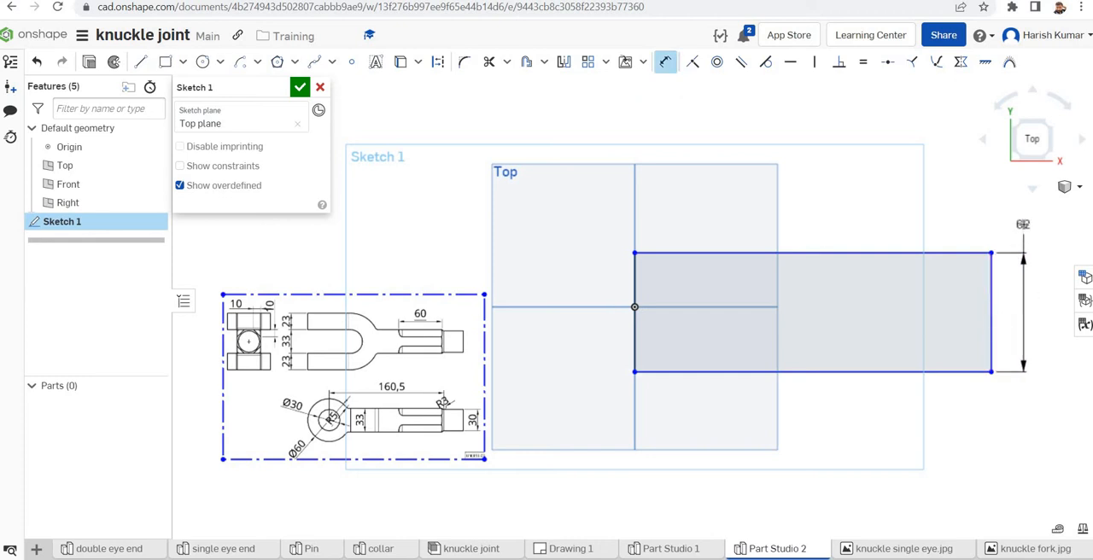
{"action": "left_click", "coordinate": [1056, 219]}
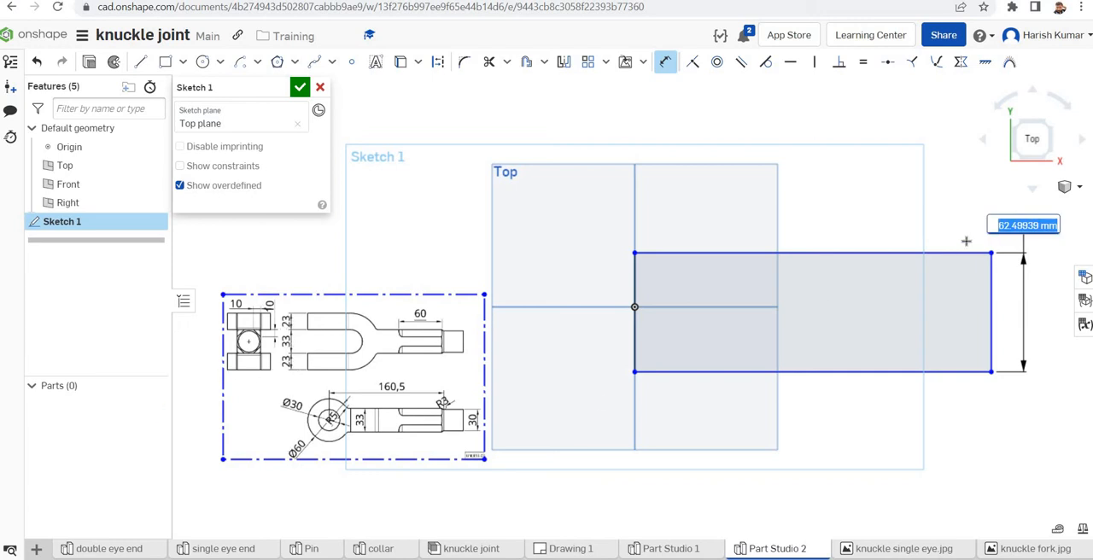
{"action": "type", "text": "79"}
{"action": "key", "text": "Return"}
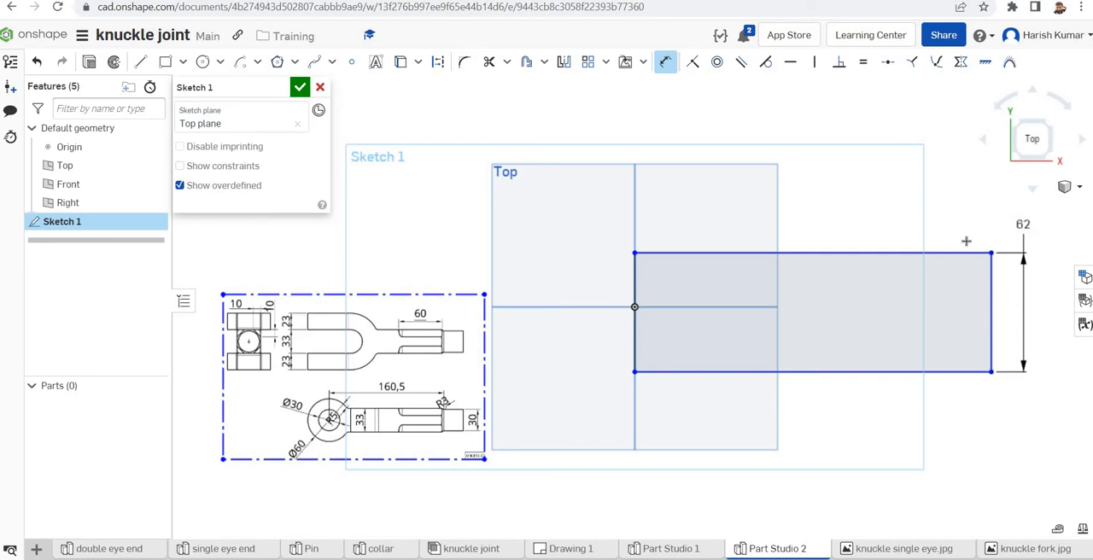
{"action": "scroll", "coordinate": [454, 275], "scroll_direction": "down", "scroll_amount": 2}
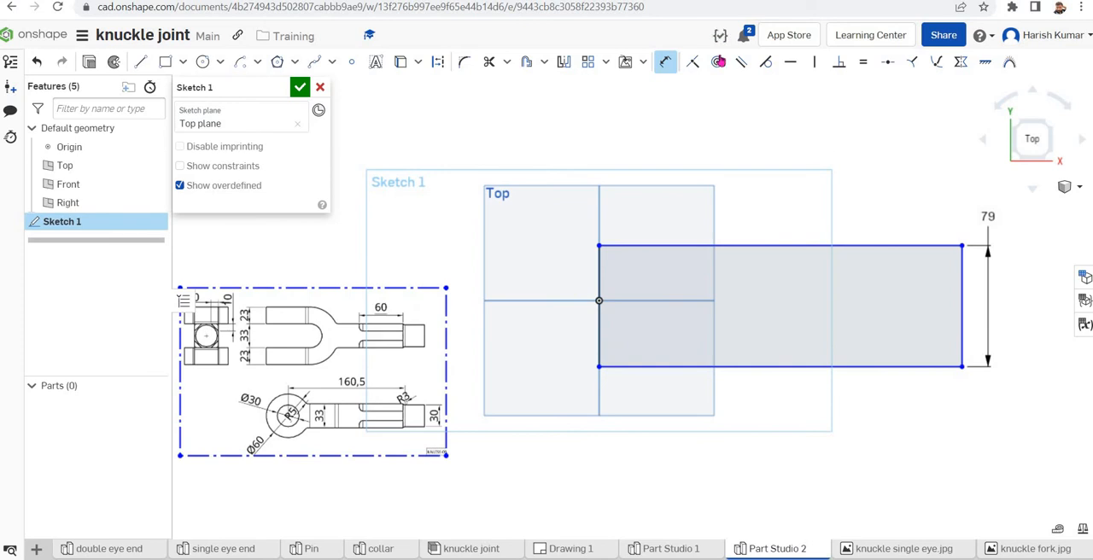
Make the rectangle's two long edges symmetric about the horizontal Front plane line
{"action": "left_click", "coordinate": [959, 64]}
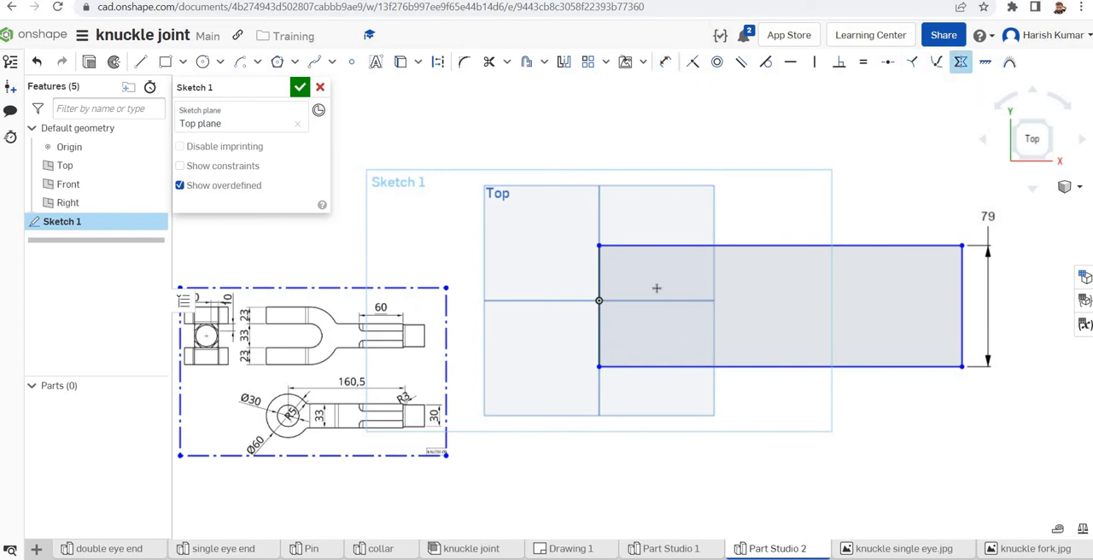
{"action": "left_click", "coordinate": [659, 247]}
{"action": "left_click", "coordinate": [664, 301]}
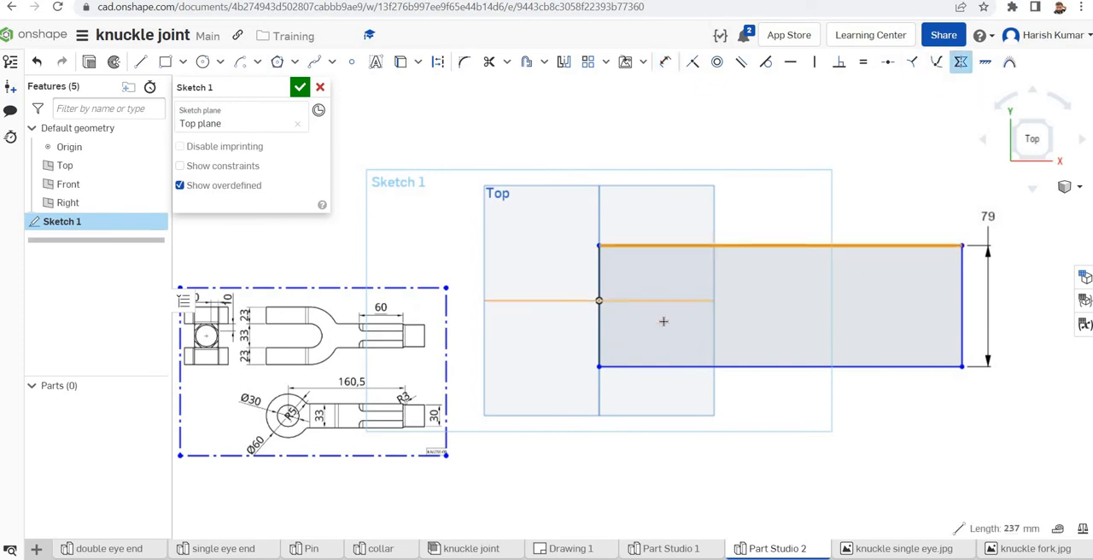
{"action": "left_click", "coordinate": [654, 367]}
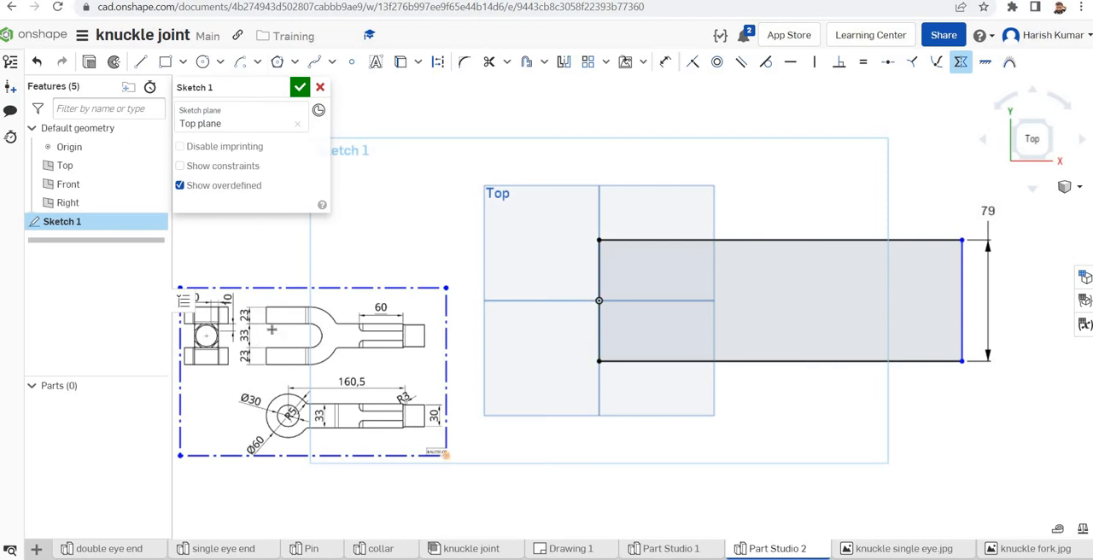
Check the fork end in Drawing 1, then sketch an inner slot rectangle about 124 mm long from the vertical axis and set its height to 33 mm
{"action": "left_click", "coordinate": [559, 551]}
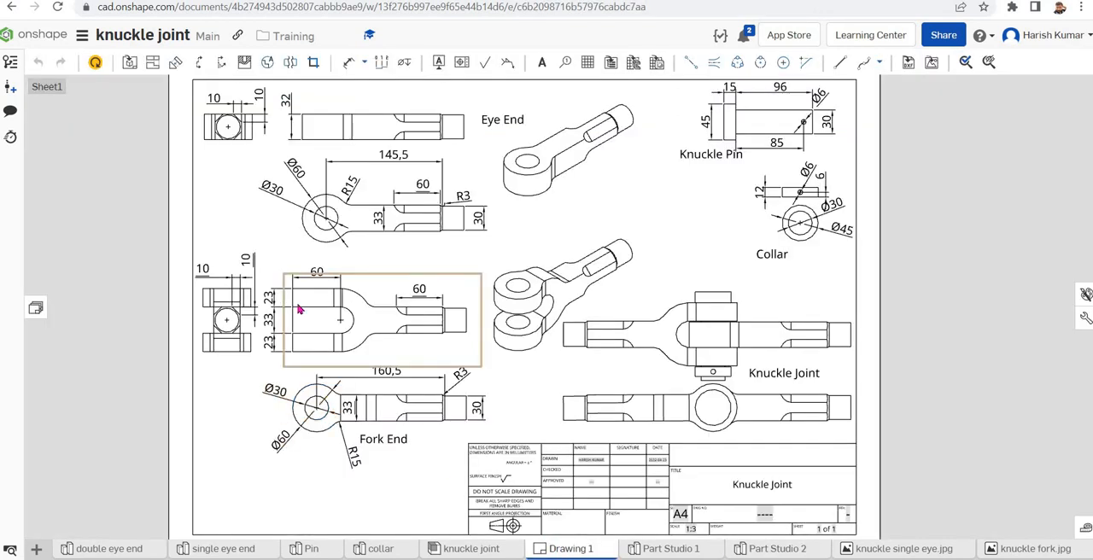
{"action": "left_click", "coordinate": [296, 297]}
{"action": "left_click", "coordinate": [777, 549]}
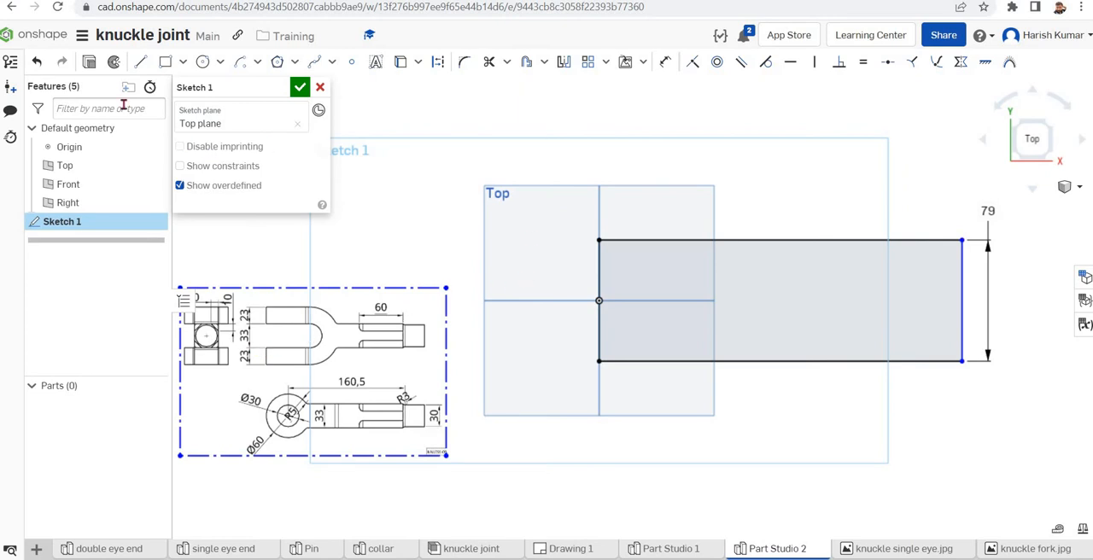
{"action": "left_click", "coordinate": [165, 61]}
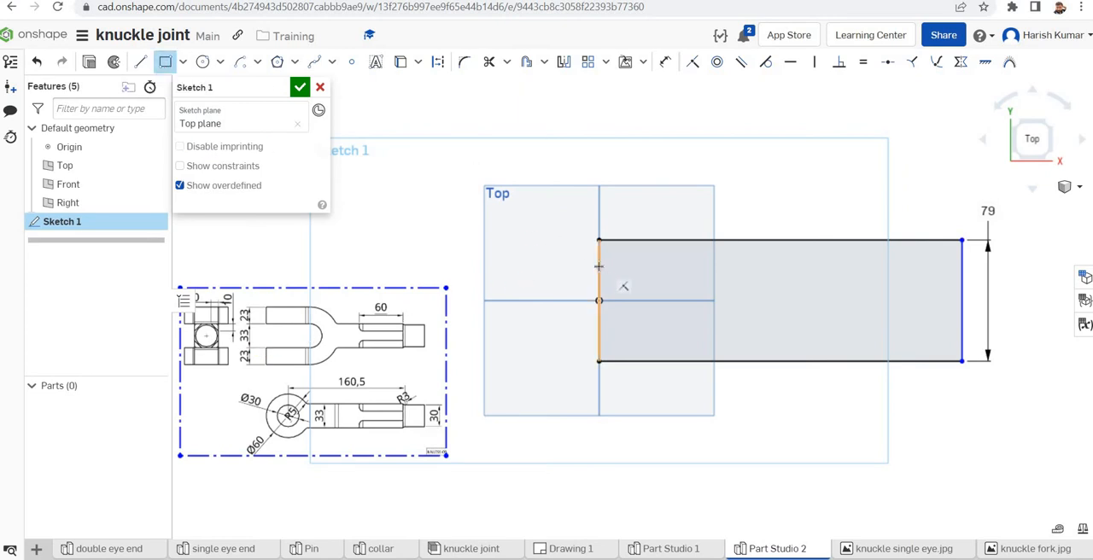
{"action": "left_click", "coordinate": [599, 265]}
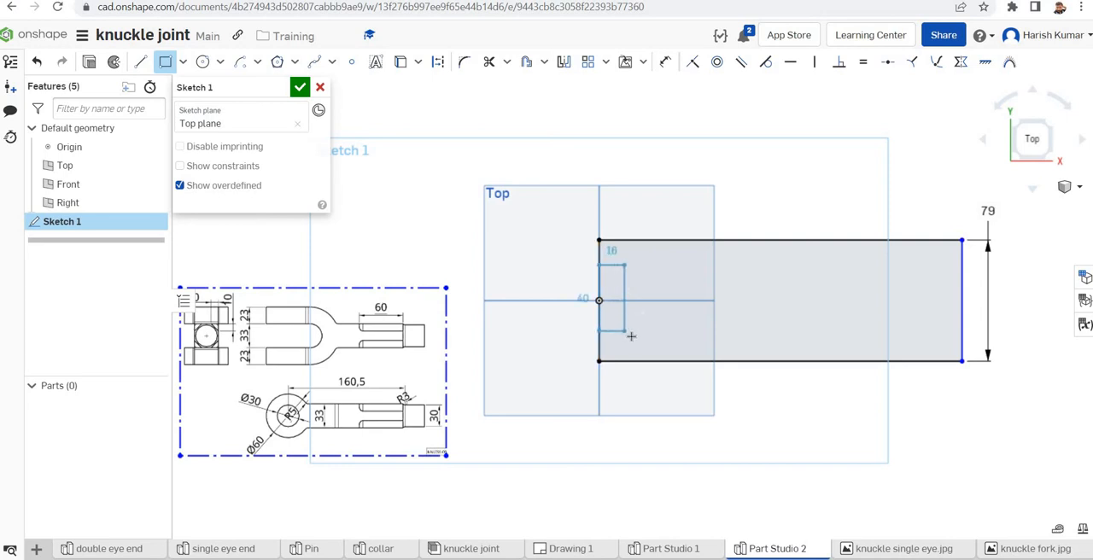
{"action": "left_click", "coordinate": [790, 332]}
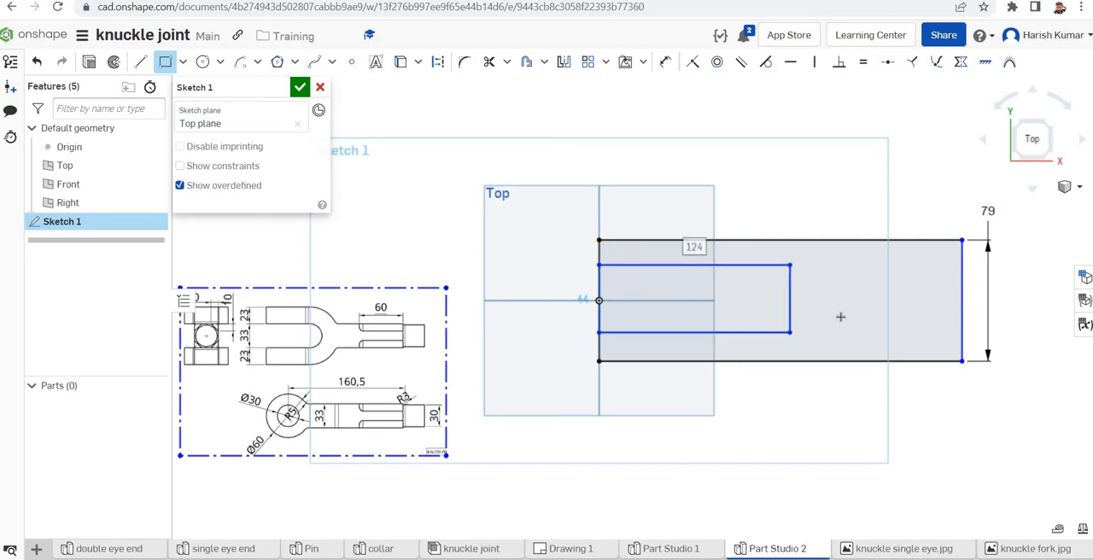
{"action": "left_click", "coordinate": [665, 62]}
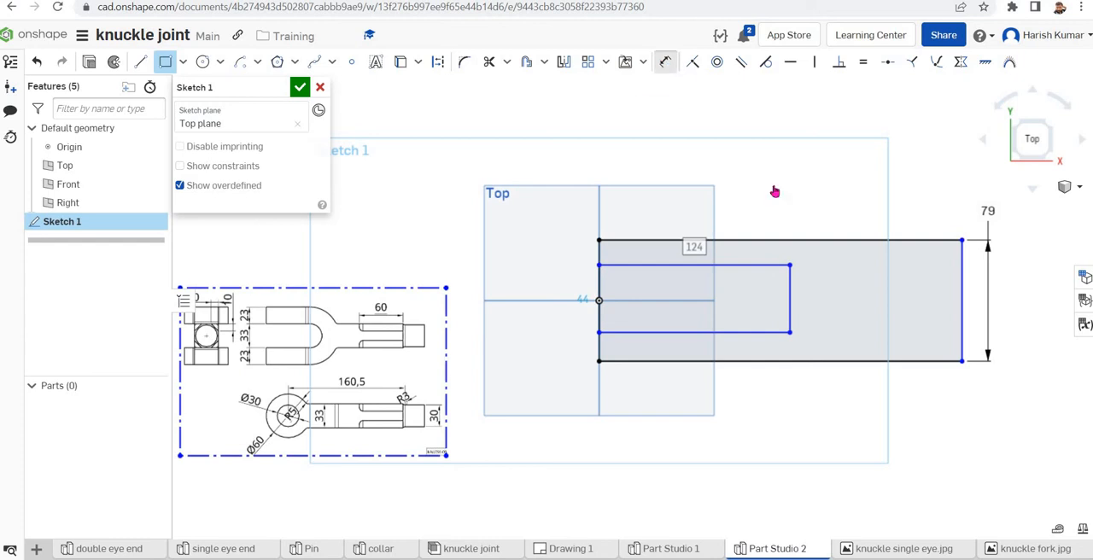
{"action": "left_click", "coordinate": [835, 300]}
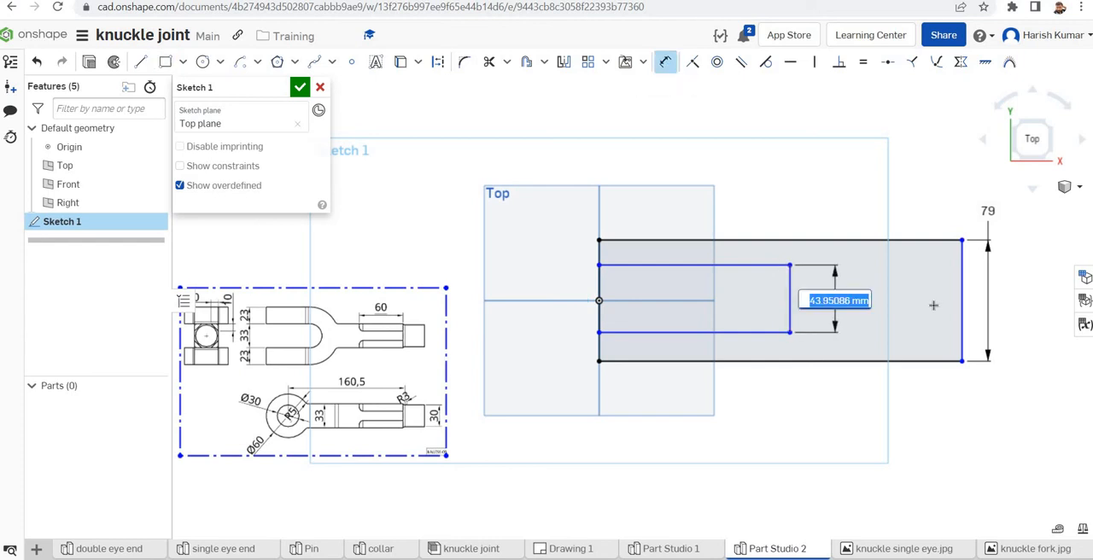
{"action": "type", "text": "35"}
{"action": "key", "text": "Return"}
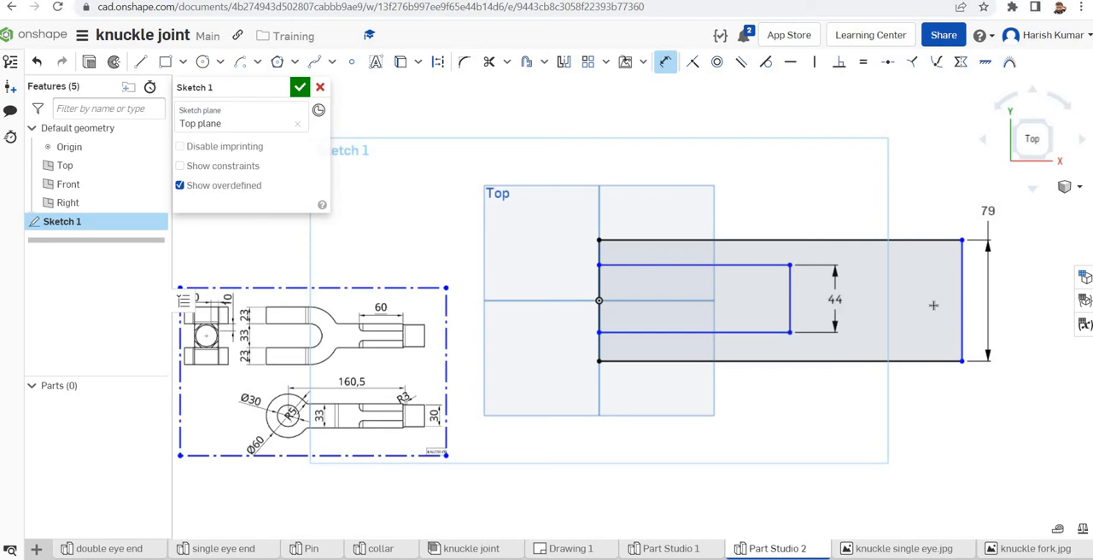
Make the inner slot rectangle's long edges symmetric about the horizontal Front plane line
{"action": "left_click", "coordinate": [960, 62]}
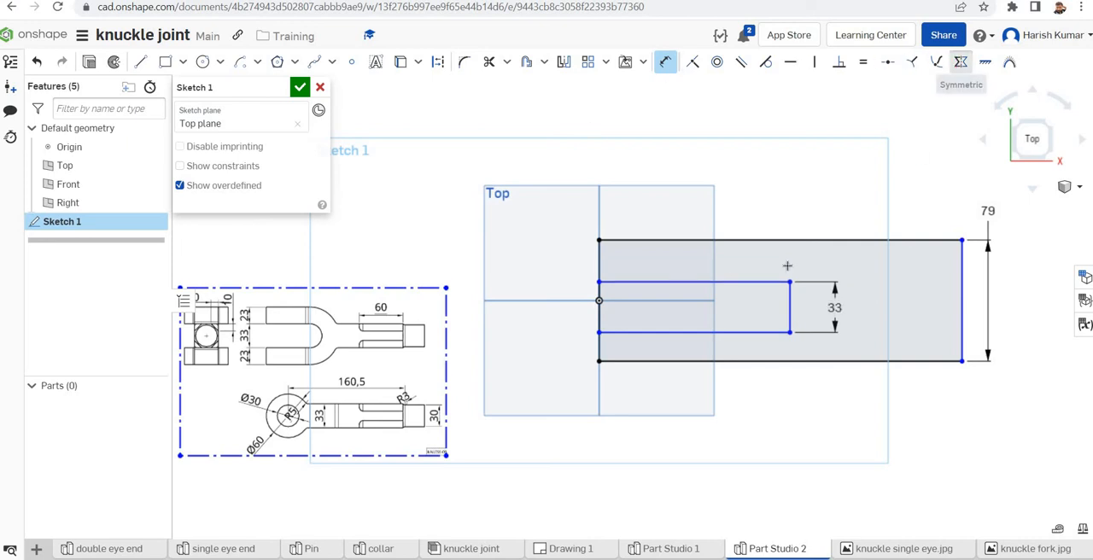
{"action": "left_click", "coordinate": [682, 301]}
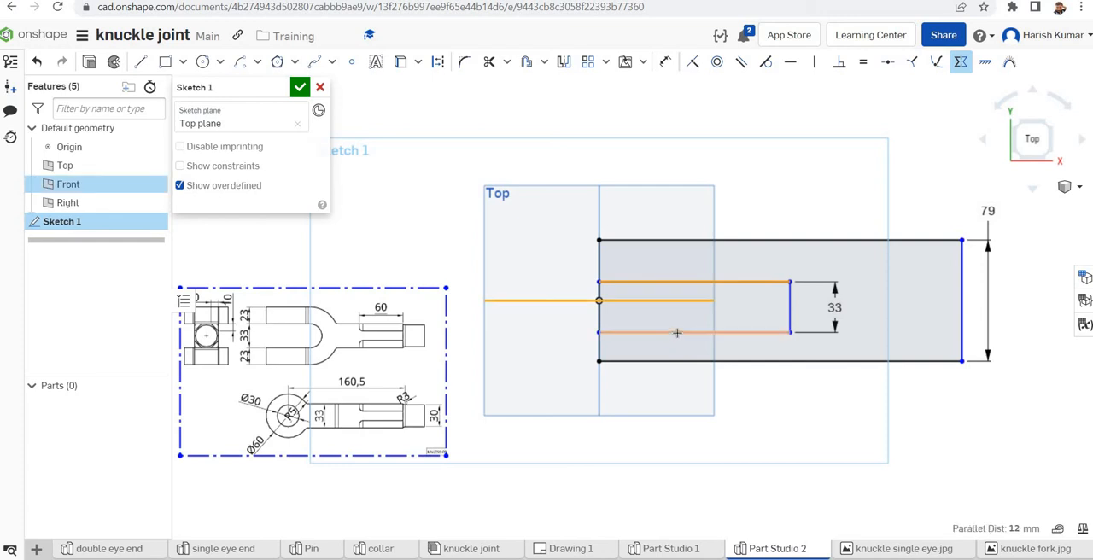
{"action": "left_click", "coordinate": [677, 332]}
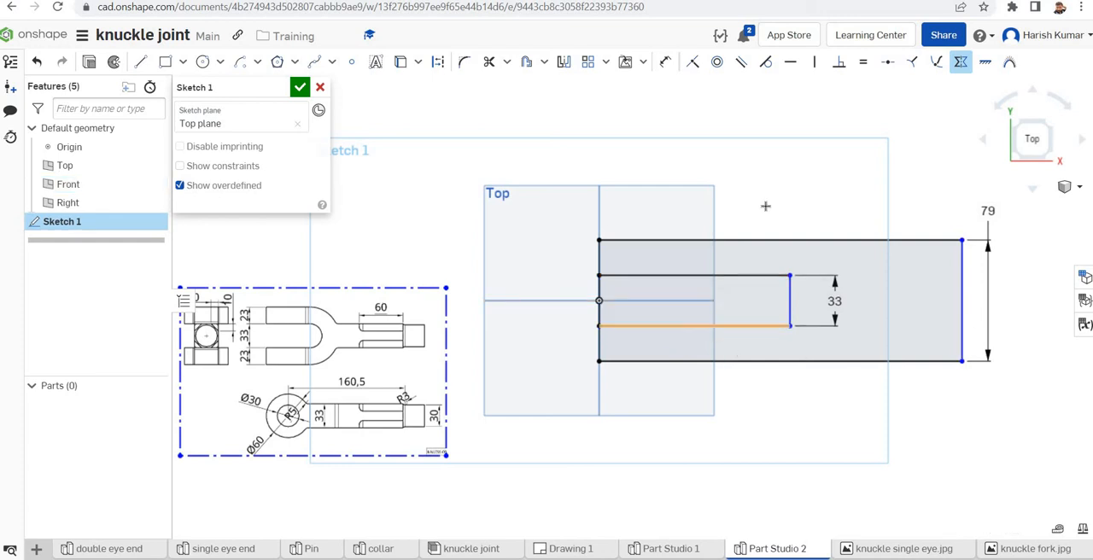
Dimension the inner slot rectangle's length and set it to 60 mm
{"action": "left_click", "coordinate": [665, 62]}
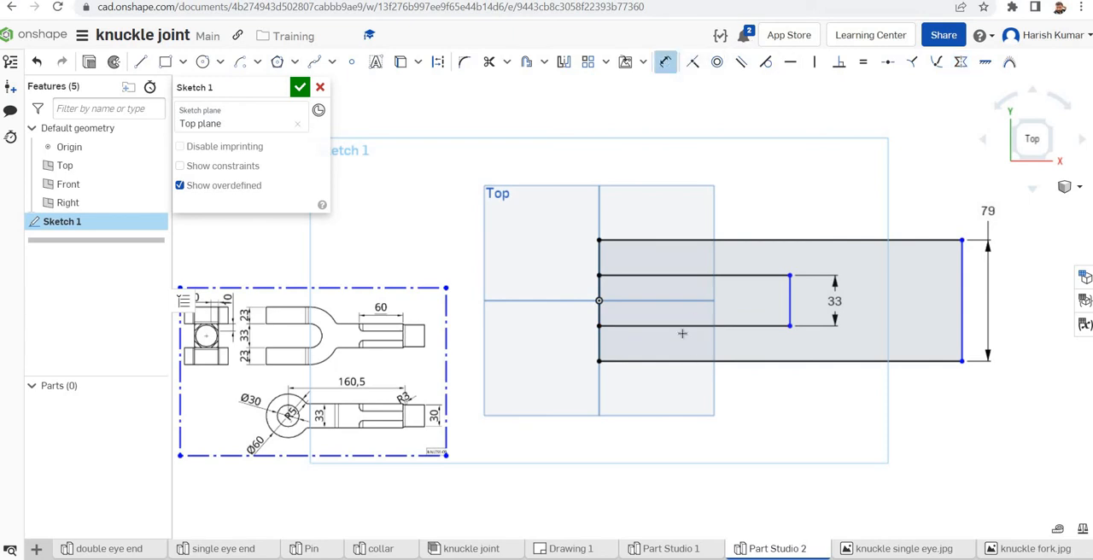
{"action": "left_click", "coordinate": [679, 325]}
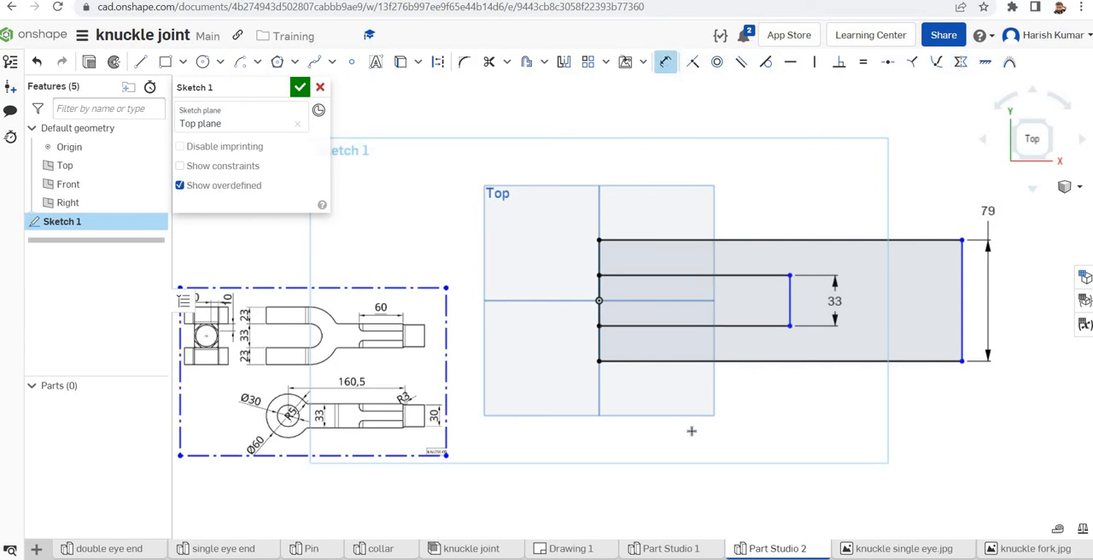
{"action": "left_click", "coordinate": [819, 439]}
{"action": "type", "text": "6"}
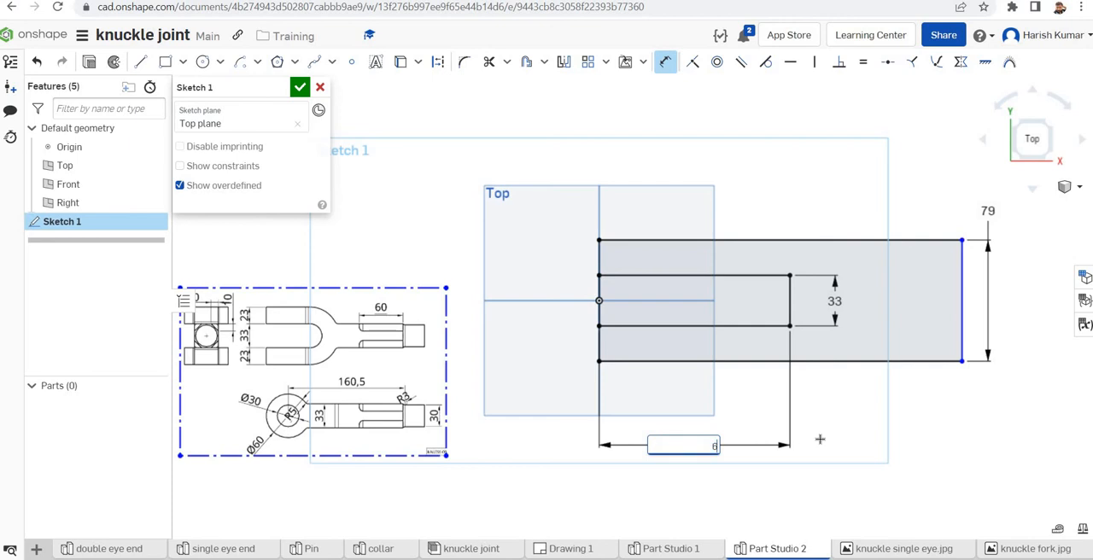
{"action": "type", "text": "0"}
{"action": "key", "text": "Return"}
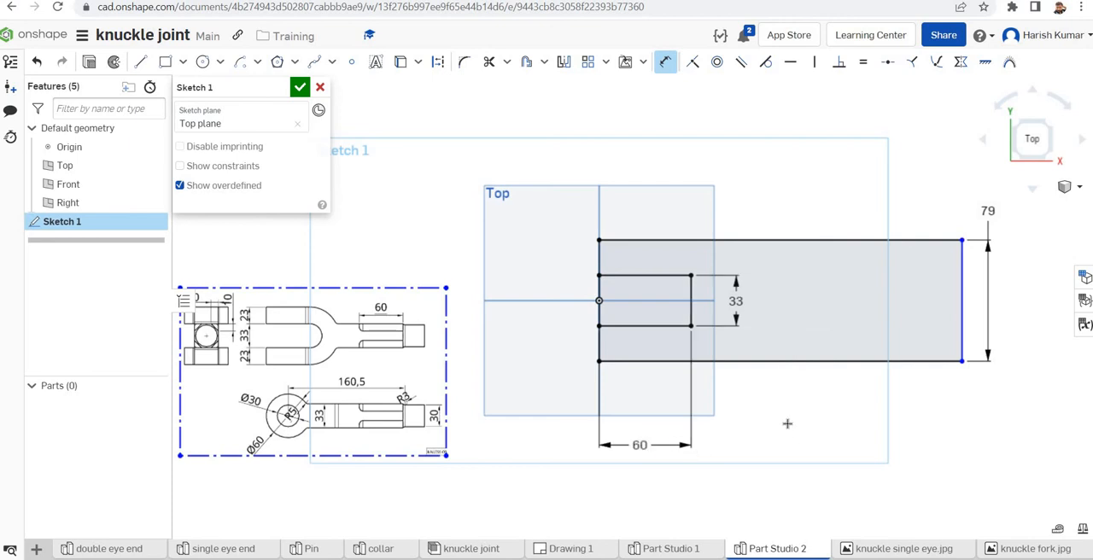
Draw a center point arc of about 16 mm radius around the midpoint of the slot's end edge, joining its two corners to round the slot
{"action": "left_click", "coordinate": [258, 66]}
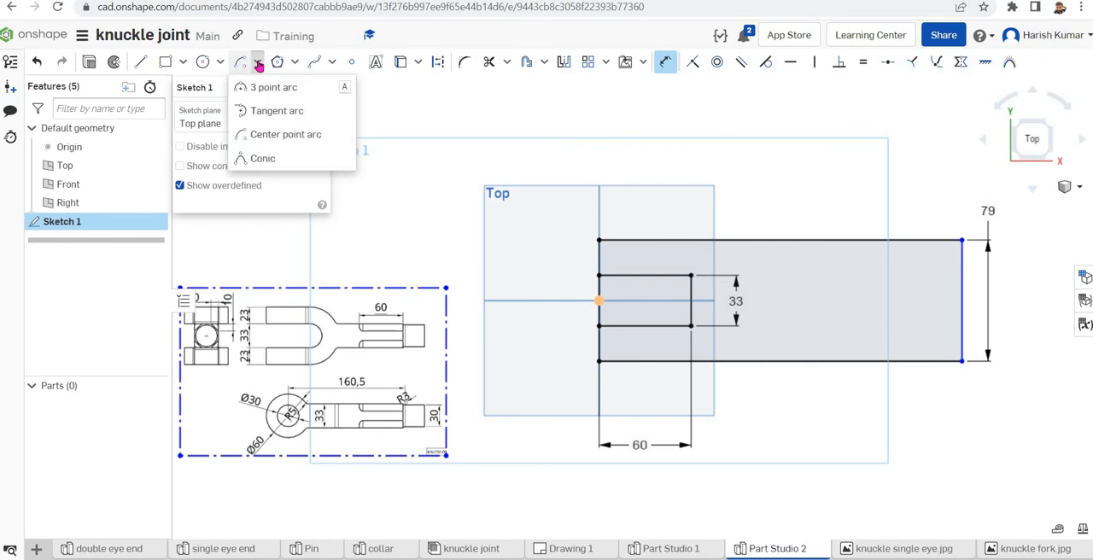
{"action": "left_click", "coordinate": [260, 135]}
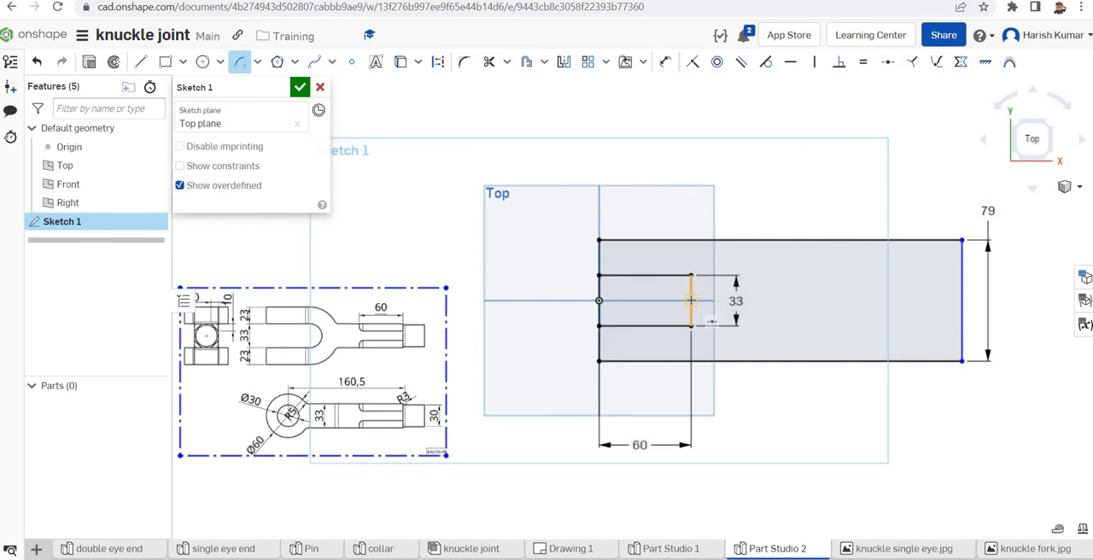
{"action": "left_click", "coordinate": [690, 301]}
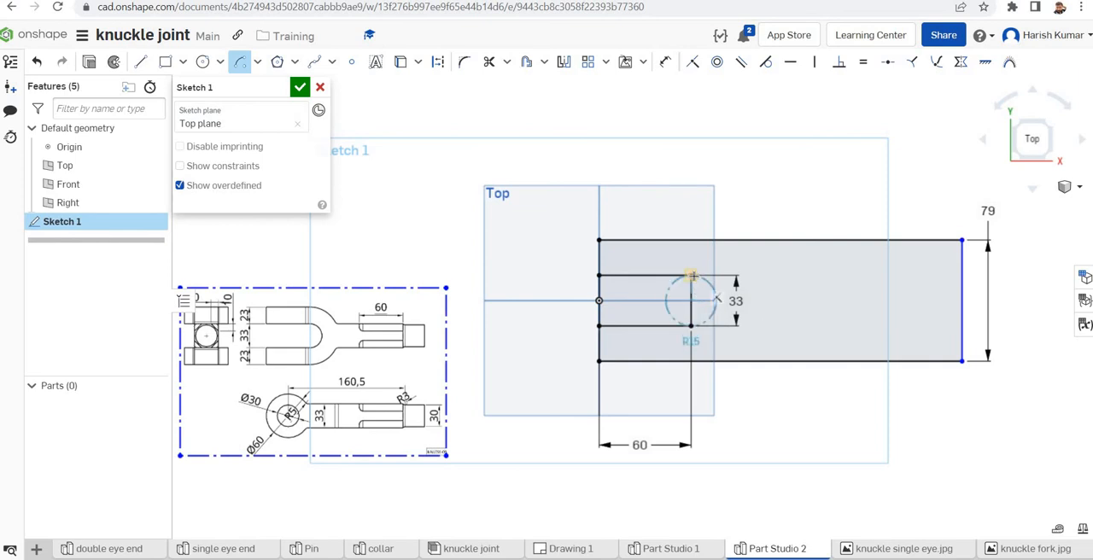
{"action": "left_click", "coordinate": [690, 275]}
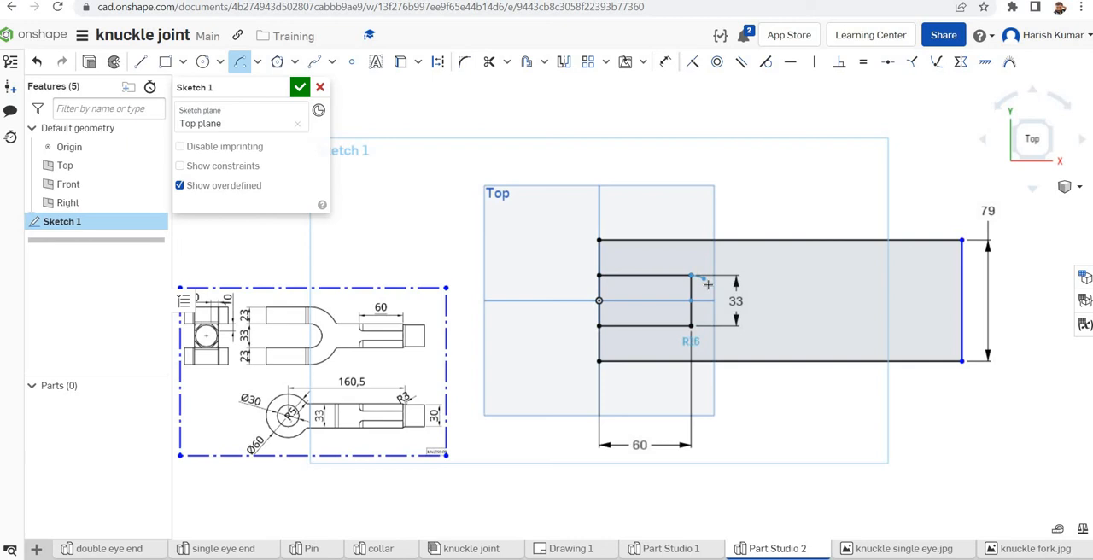
{"action": "left_click", "coordinate": [692, 326]}
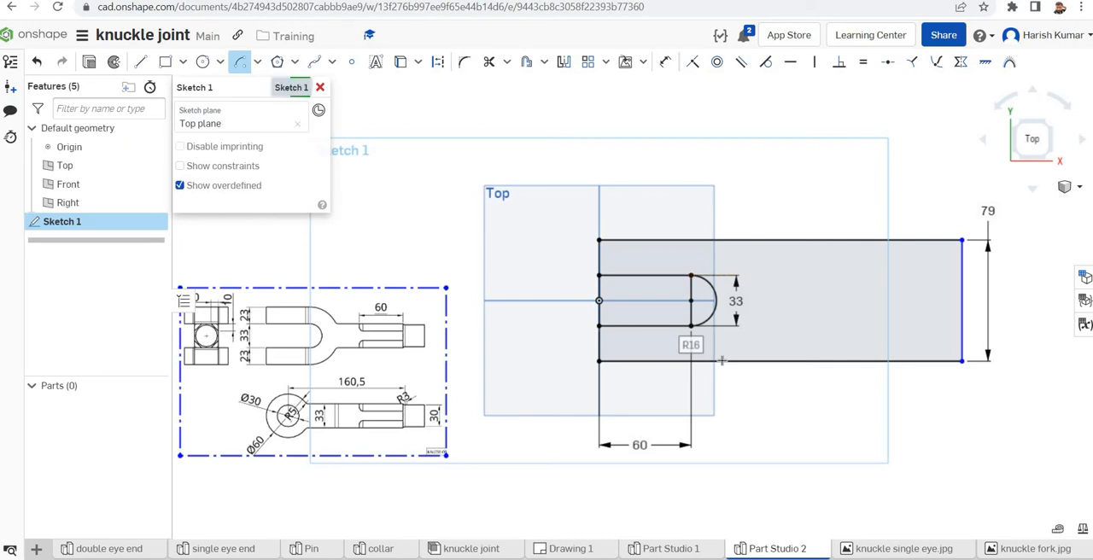
Draw a concentric arc of about 40 mm radius between the outer rectangle's long edges, bulging away from the origin
{"action": "left_click", "coordinate": [689, 300]}
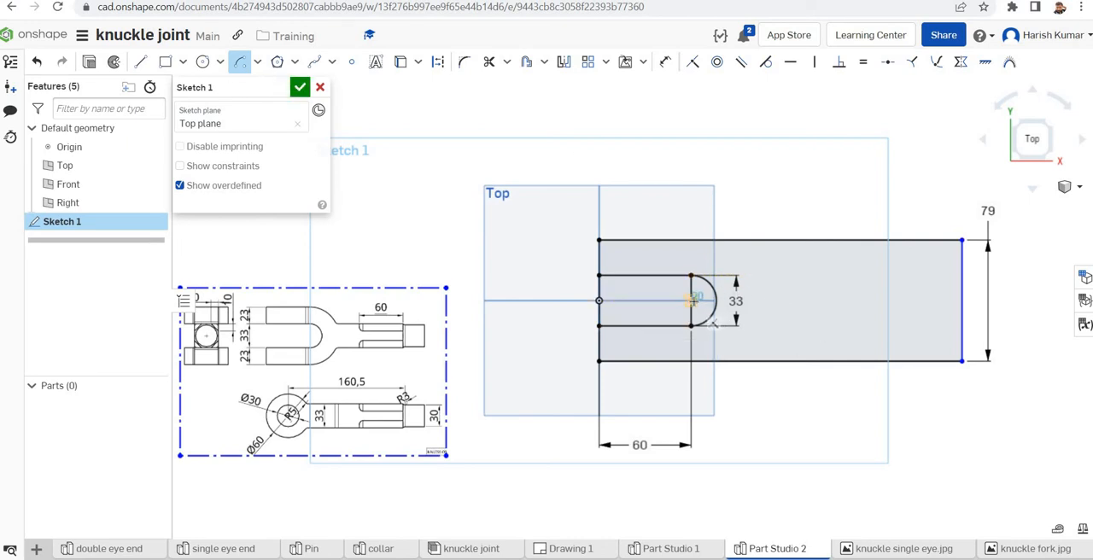
{"action": "left_click", "coordinate": [692, 240]}
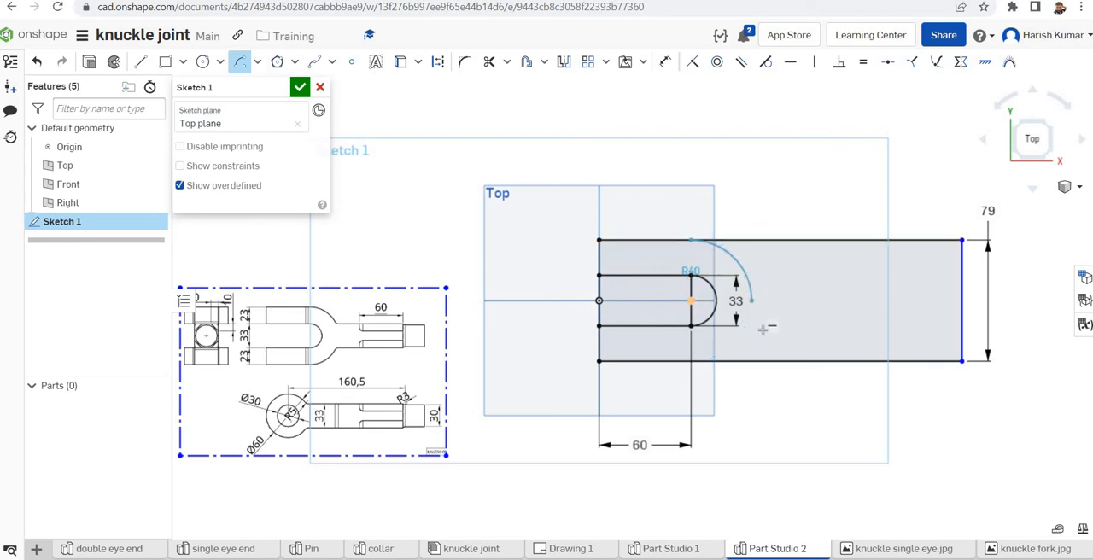
{"action": "left_click", "coordinate": [692, 362]}
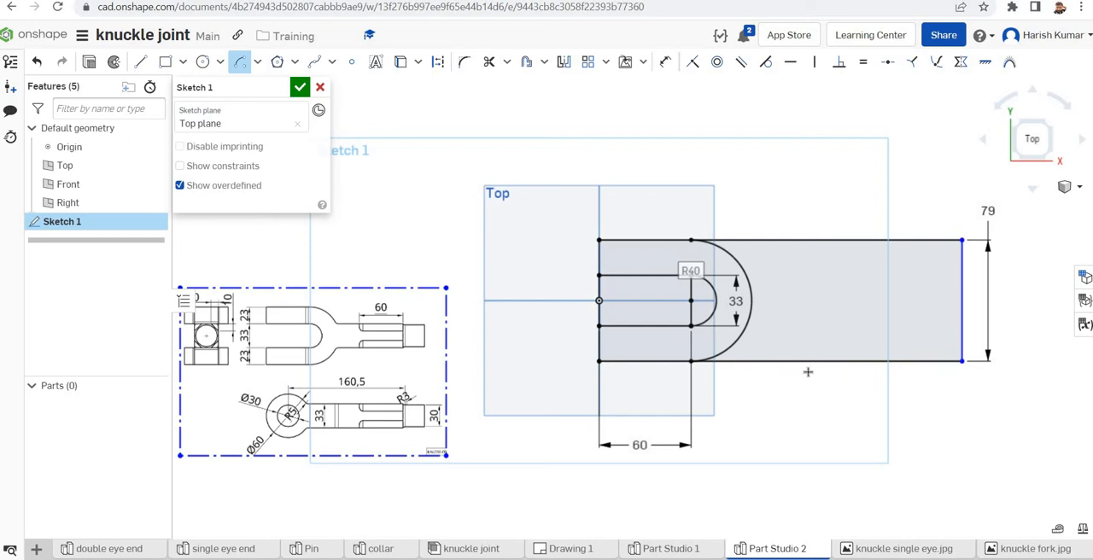
Sketch a shank rectangle about 135 mm long, starting inside the outer arc, and set its height to 33 mm
{"action": "left_click", "coordinate": [164, 61]}
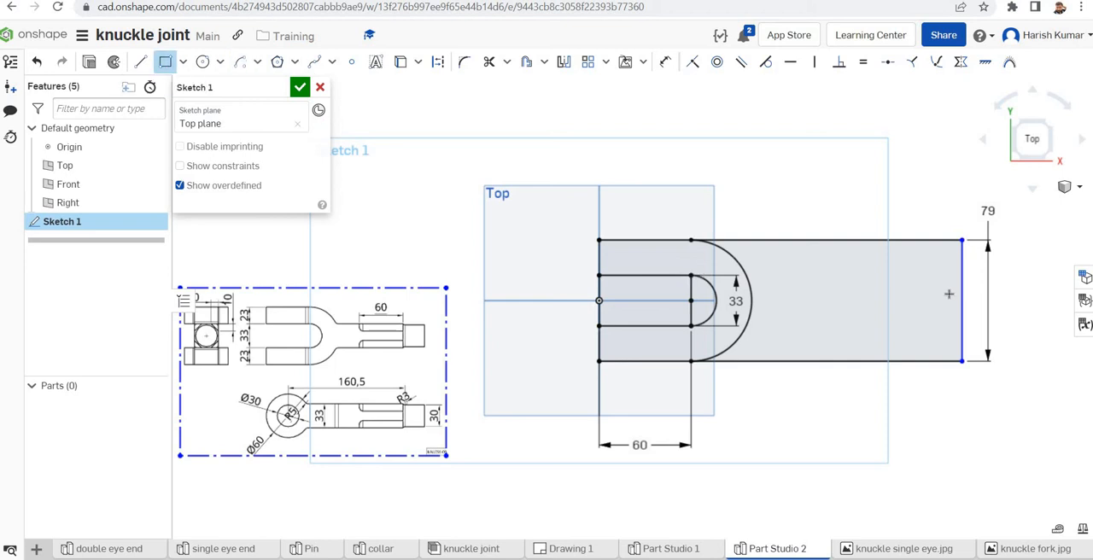
{"action": "left_click", "coordinate": [728, 281]}
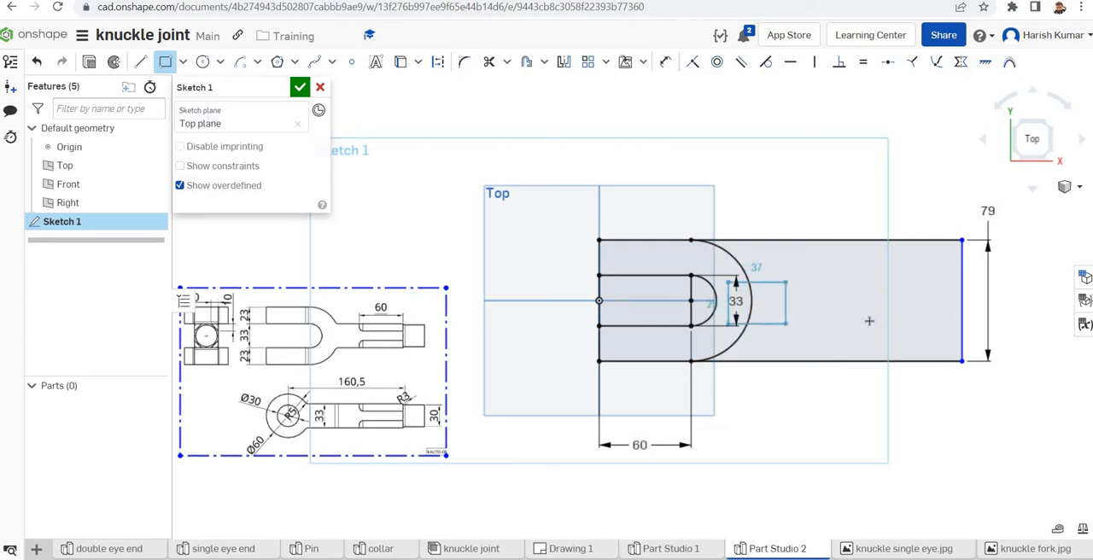
{"action": "left_click", "coordinate": [935, 319]}
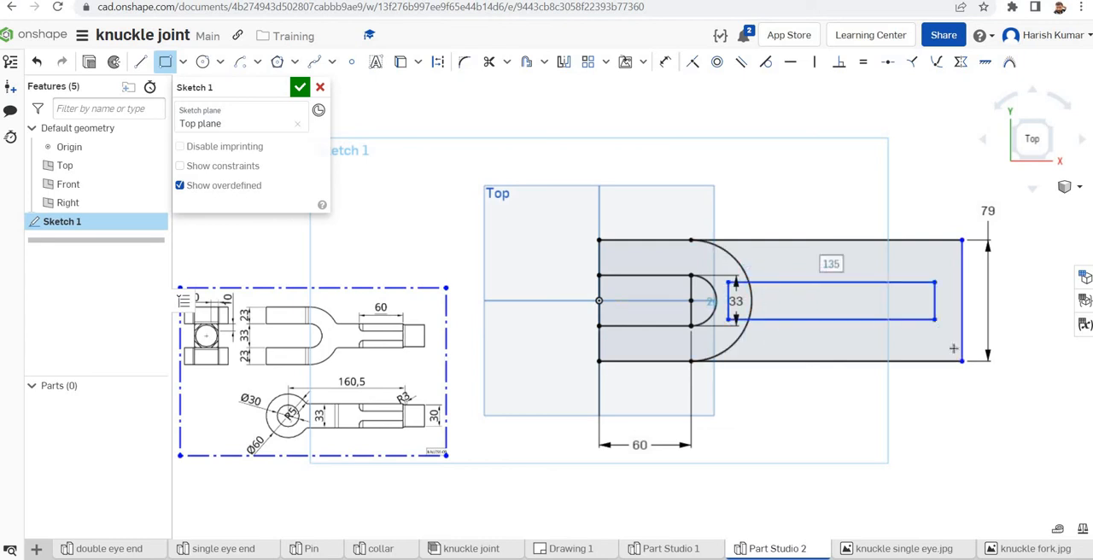
{"action": "left_click", "coordinate": [665, 61]}
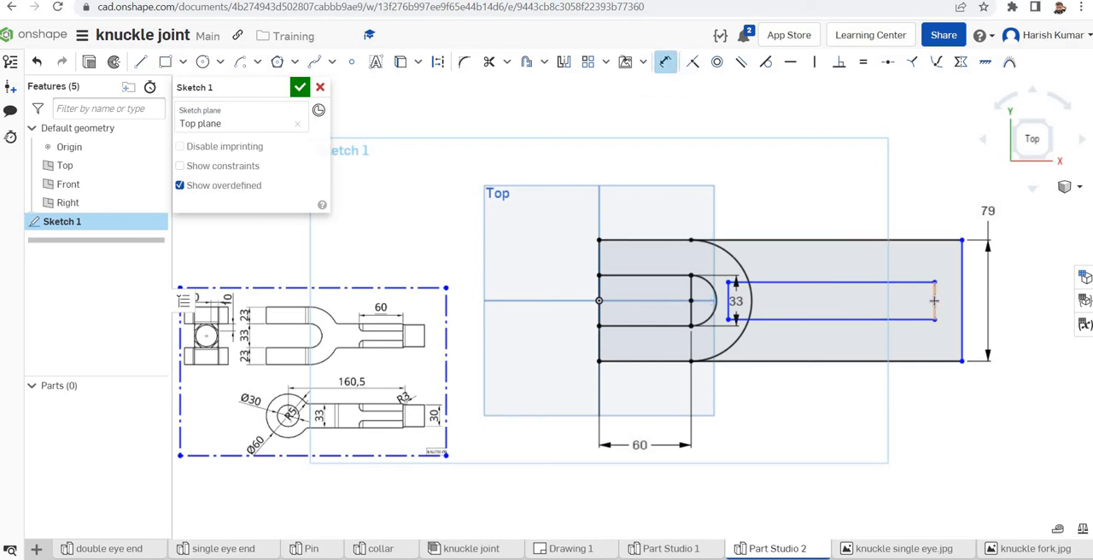
{"action": "left_click", "coordinate": [934, 301]}
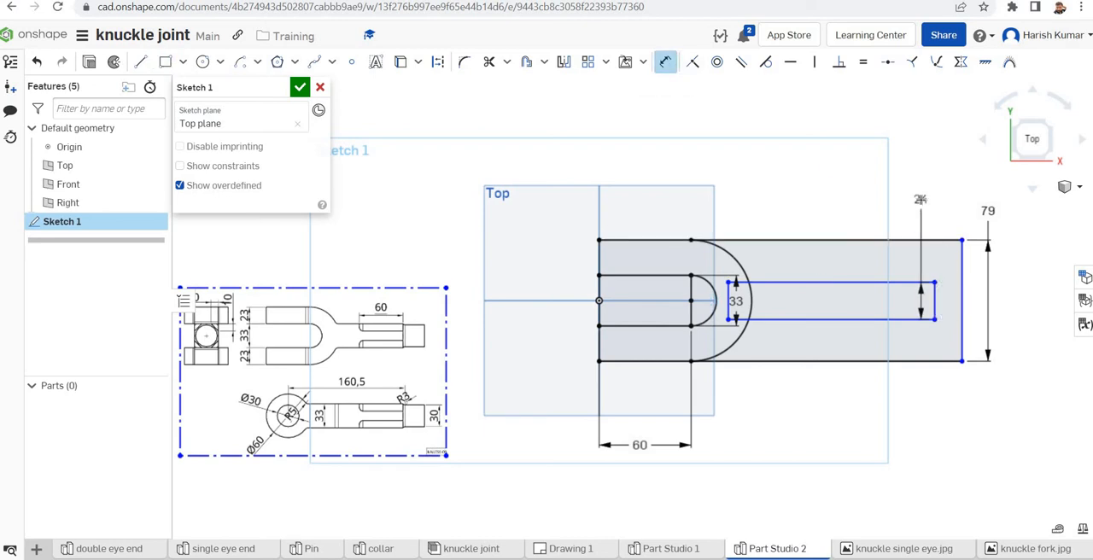
{"action": "left_click", "coordinate": [920, 199]}
{"action": "type", "text": "33"}
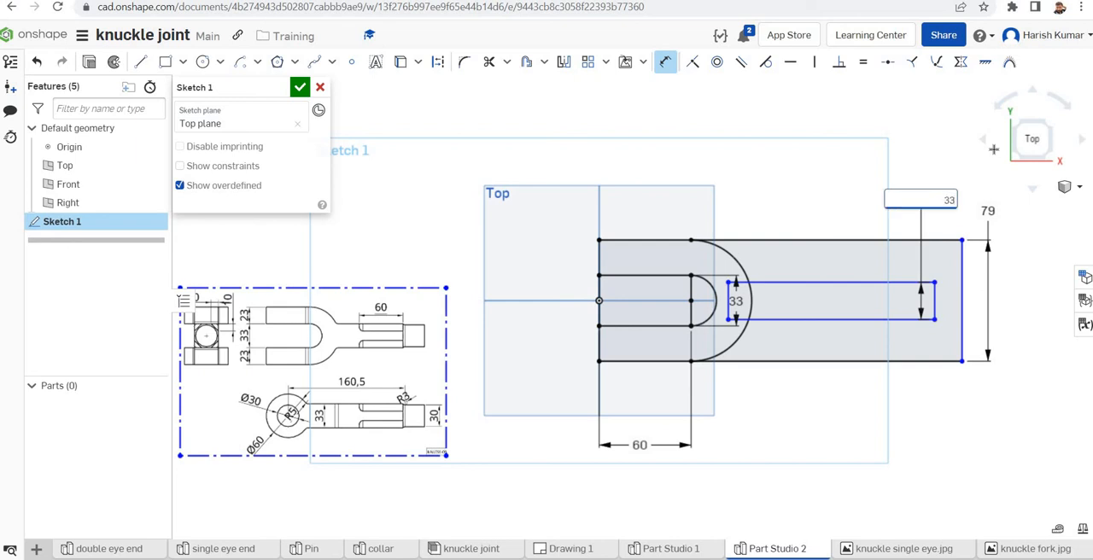
{"action": "key", "text": "Return"}
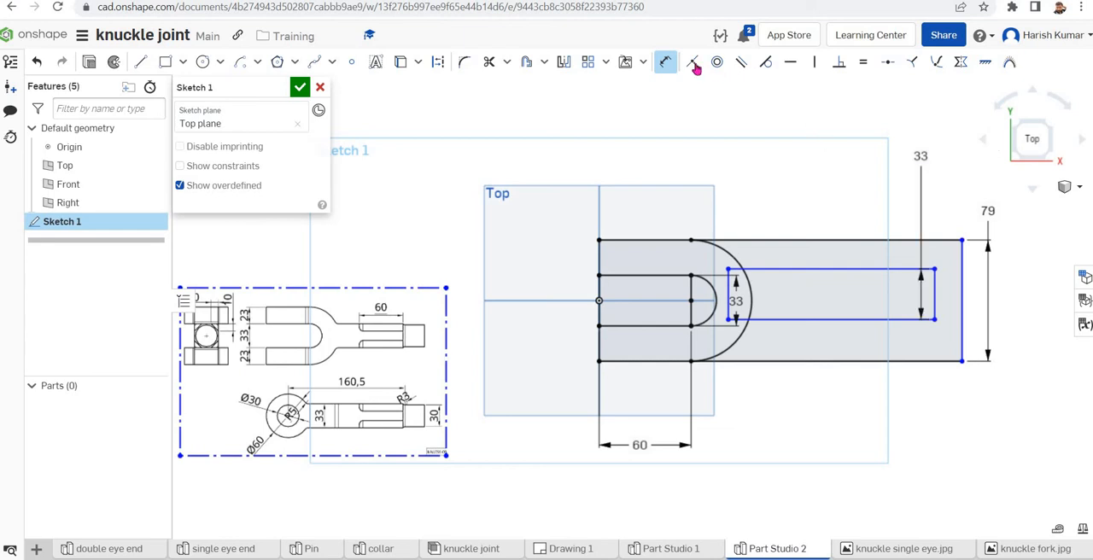
Make the shank rectangle's long edges symmetric about the horizontal Front plane line and its far end coincident with the outer rectangle's end edge
{"action": "left_click", "coordinate": [959, 68]}
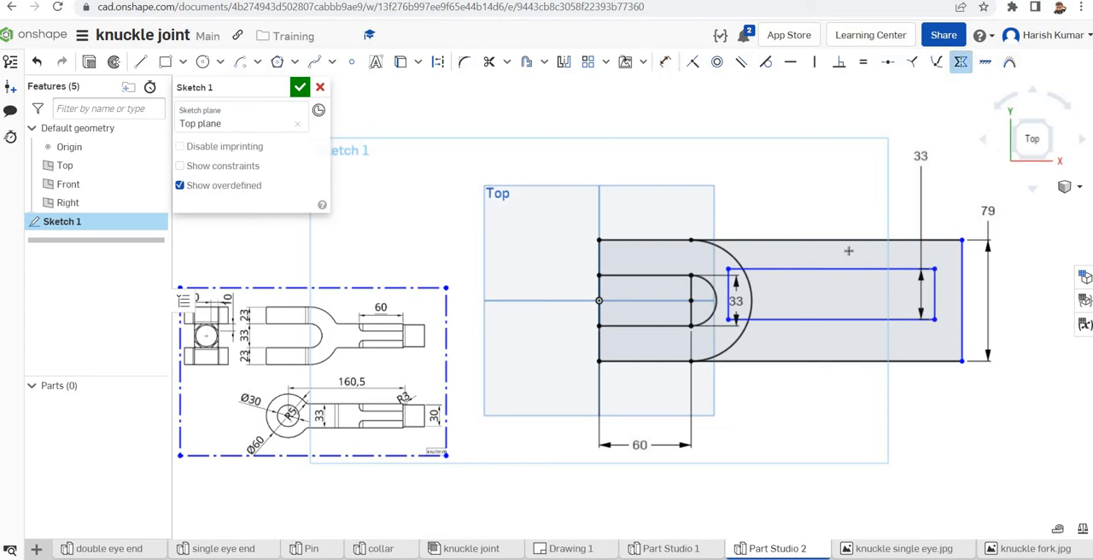
{"action": "left_click", "coordinate": [811, 270]}
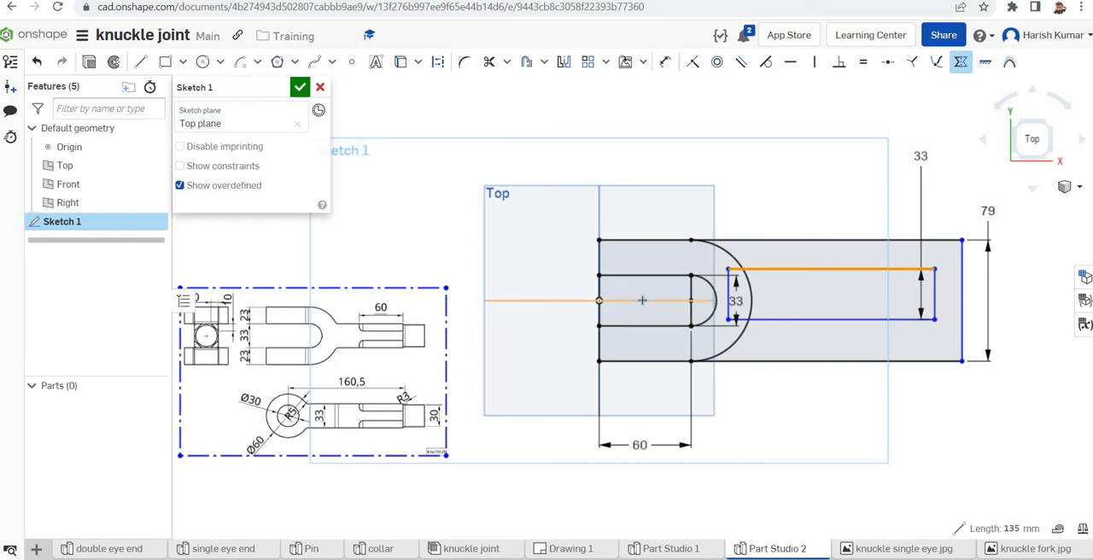
{"action": "left_click", "coordinate": [777, 309]}
{"action": "left_click", "coordinate": [805, 319]}
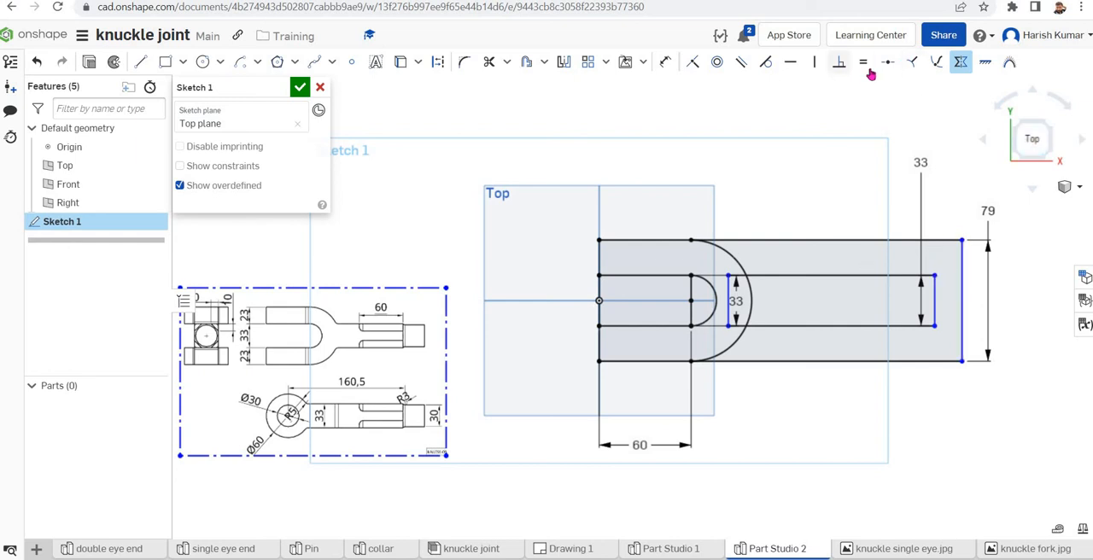
{"action": "left_click", "coordinate": [692, 62]}
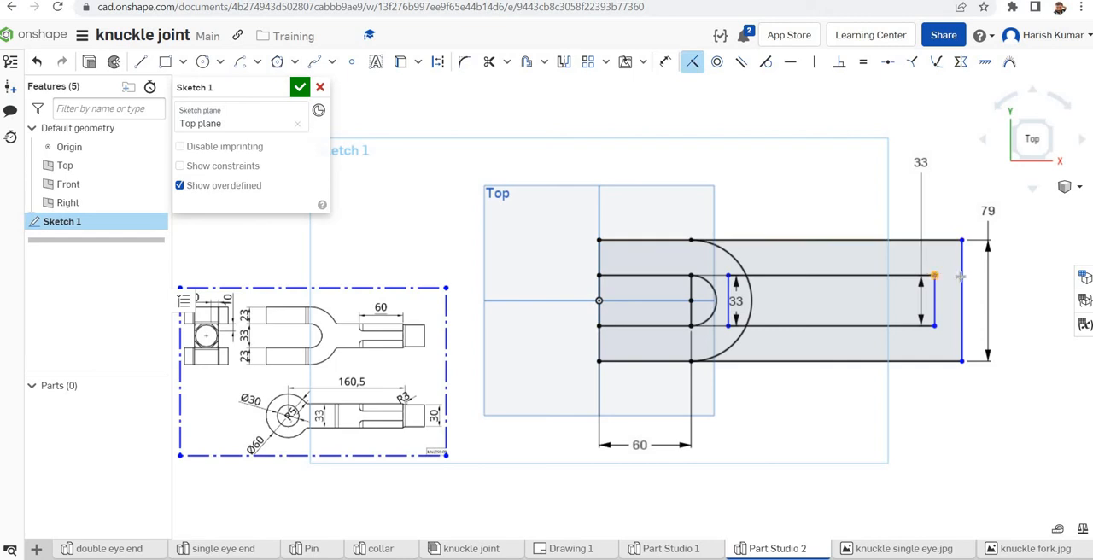
{"action": "left_click", "coordinate": [961, 278]}
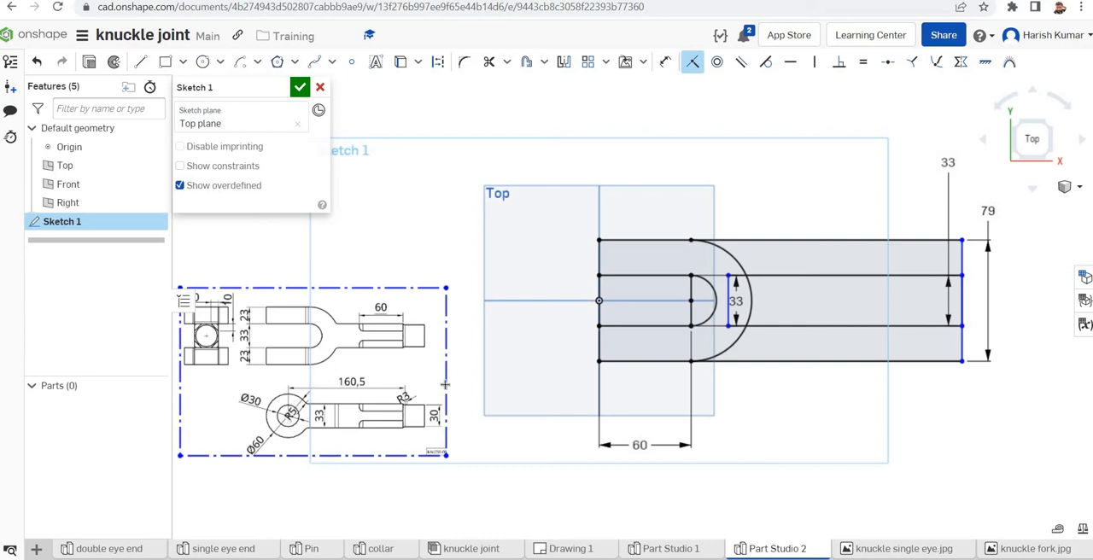
Dimension the distance from the slot's straight end edge to the shank's far end and set it to 160.5 mm
{"action": "left_click", "coordinate": [665, 62]}
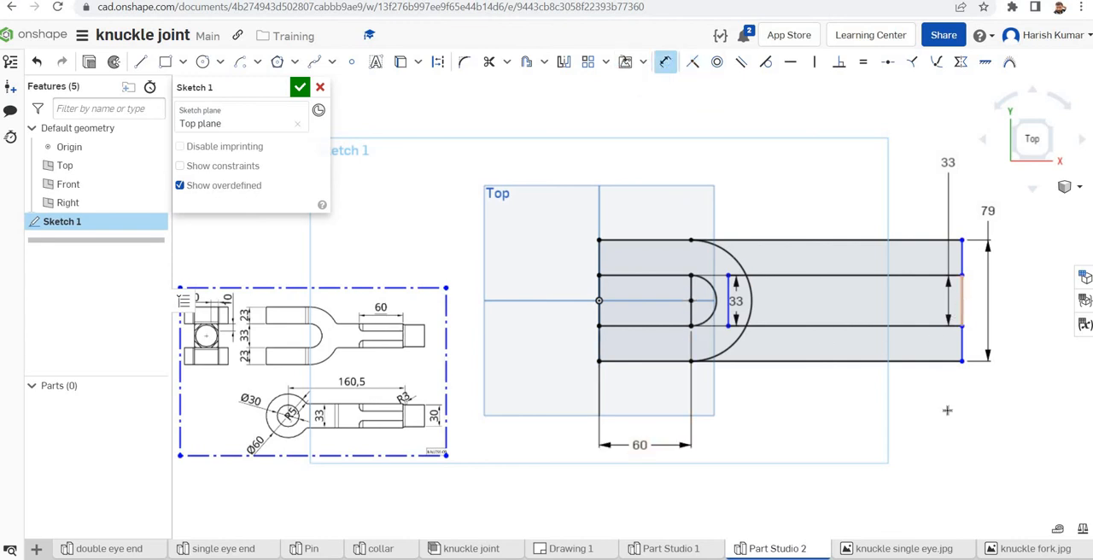
{"action": "left_click", "coordinate": [872, 445]}
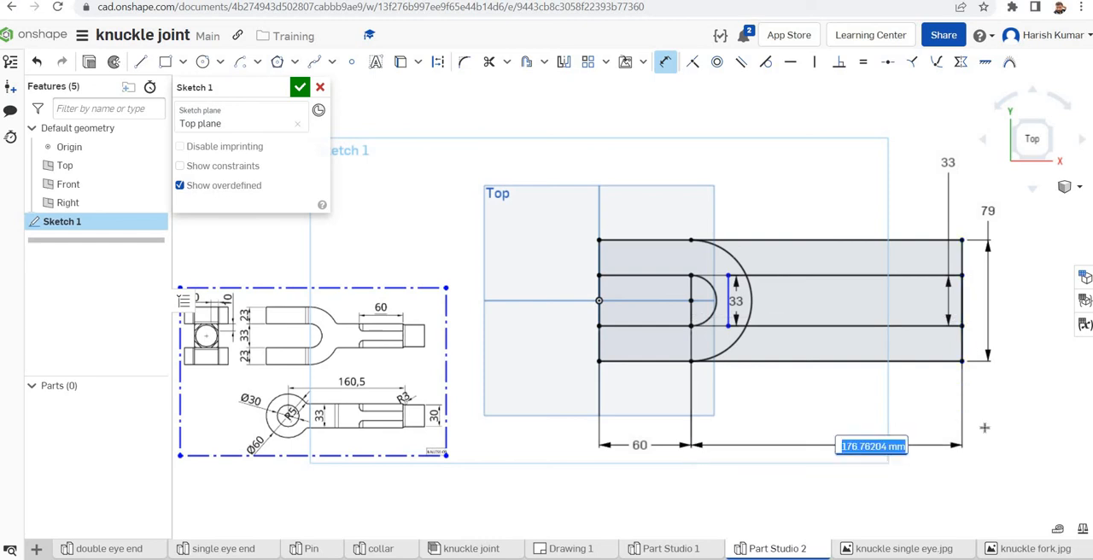
{"action": "type", "text": "160.5"}
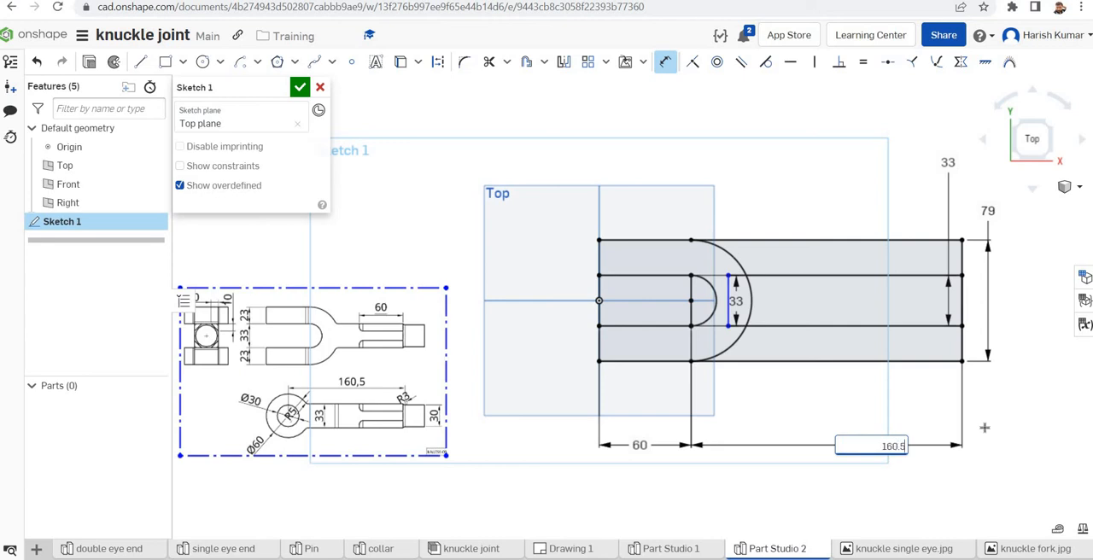
{"action": "key", "text": "Return"}
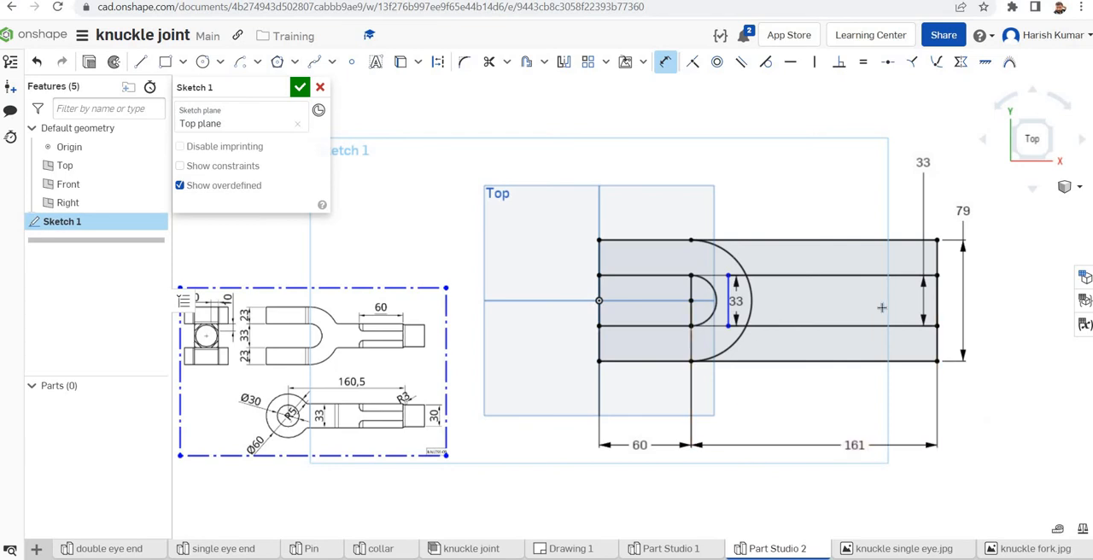
Extrude the fork, shank and overlapping arc regions of the sketch as a new solid with a blind depth of 60 mm
{"action": "scroll", "coordinate": [881, 308], "scroll_direction": "up", "scroll_amount": 2}
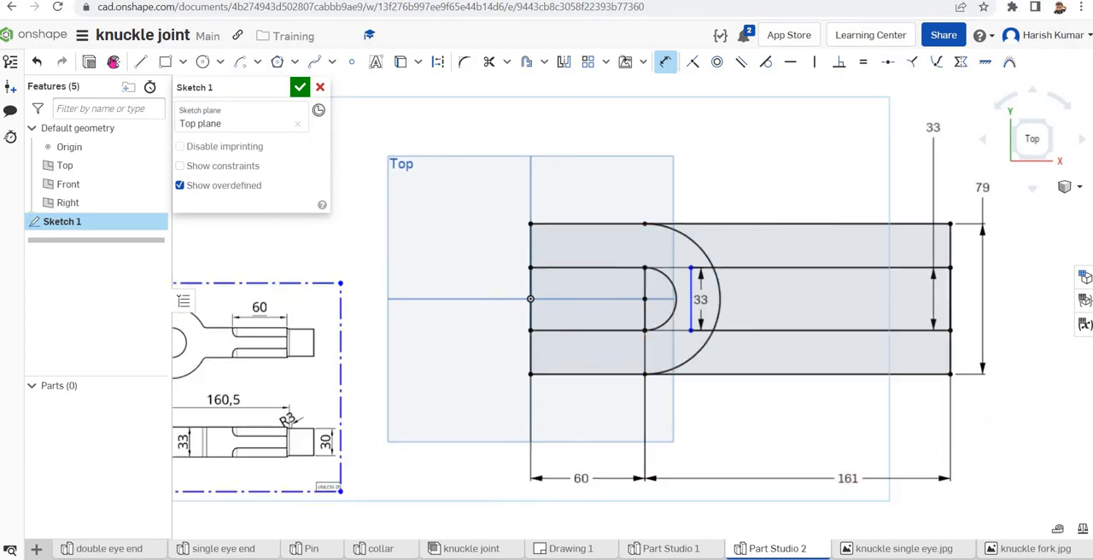
{"action": "left_click", "coordinate": [90, 62]}
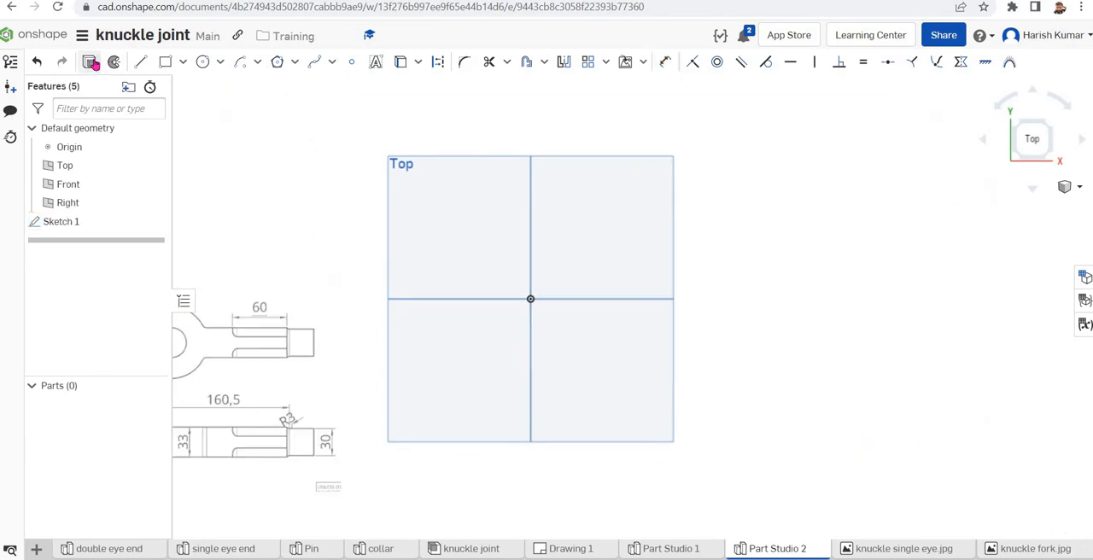
{"action": "key", "text": "shift+e"}
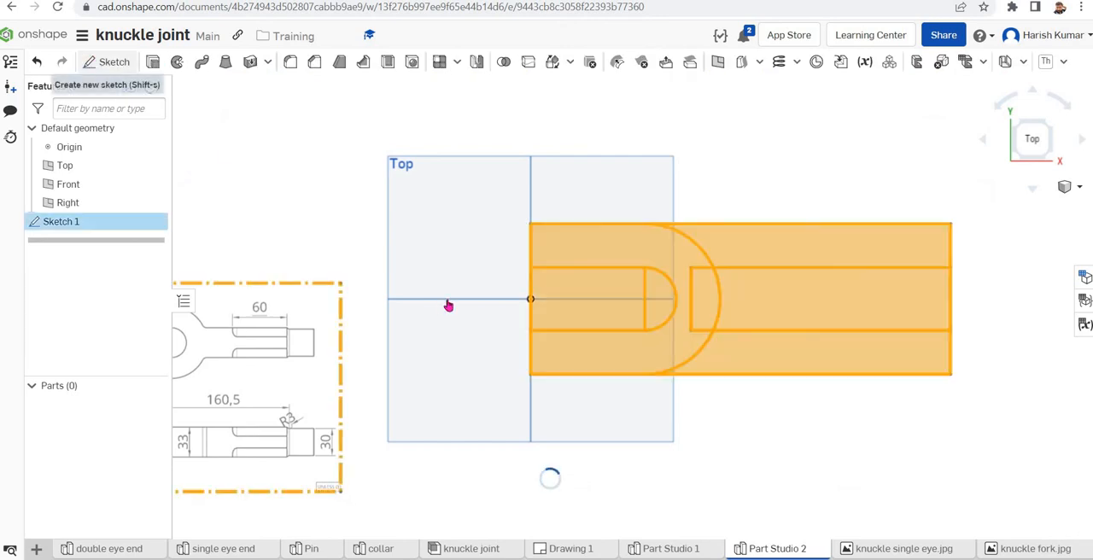
{"action": "left_click", "coordinate": [316, 165]}
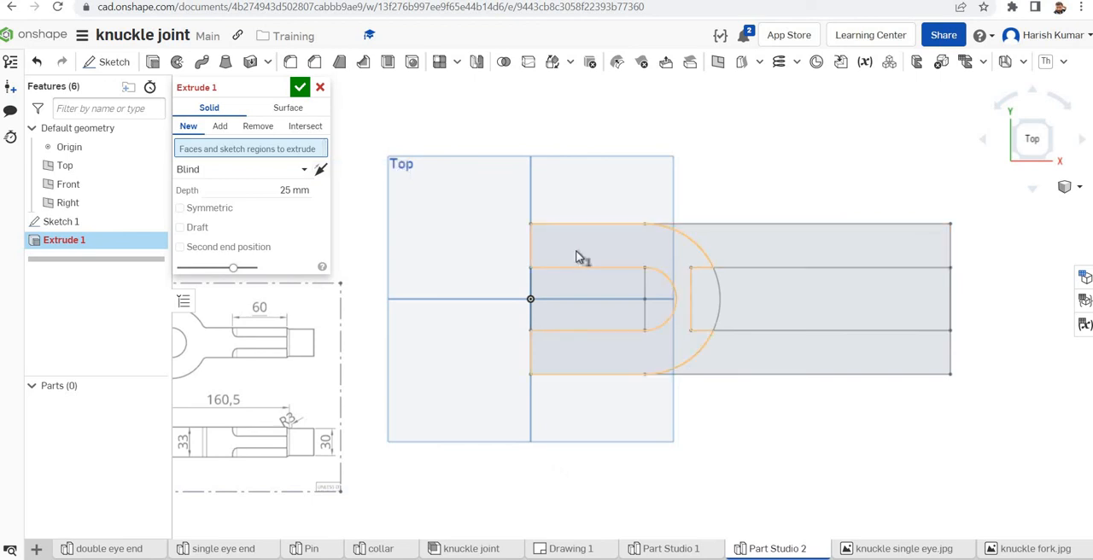
{"action": "left_click", "coordinate": [578, 255]}
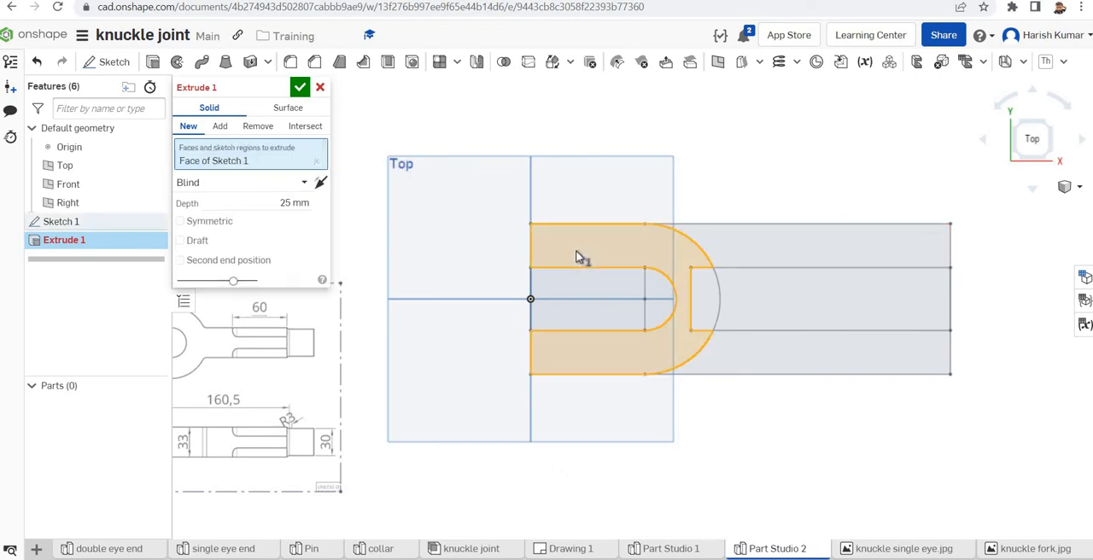
{"action": "left_click", "coordinate": [849, 314]}
{"action": "left_click", "coordinate": [710, 303]}
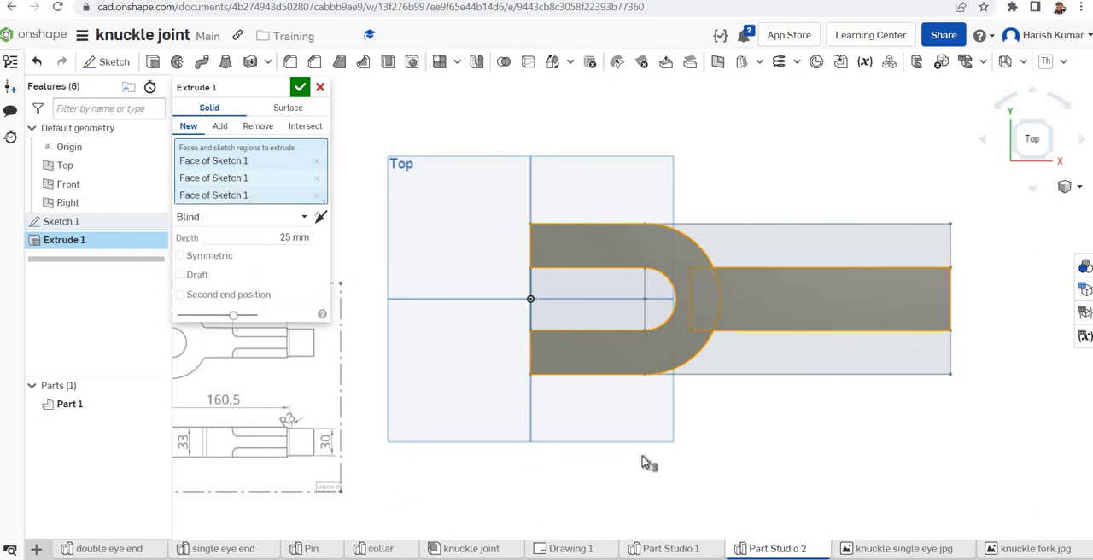
{"action": "scroll", "coordinate": [749, 446], "scroll_direction": "down", "scroll_amount": 3}
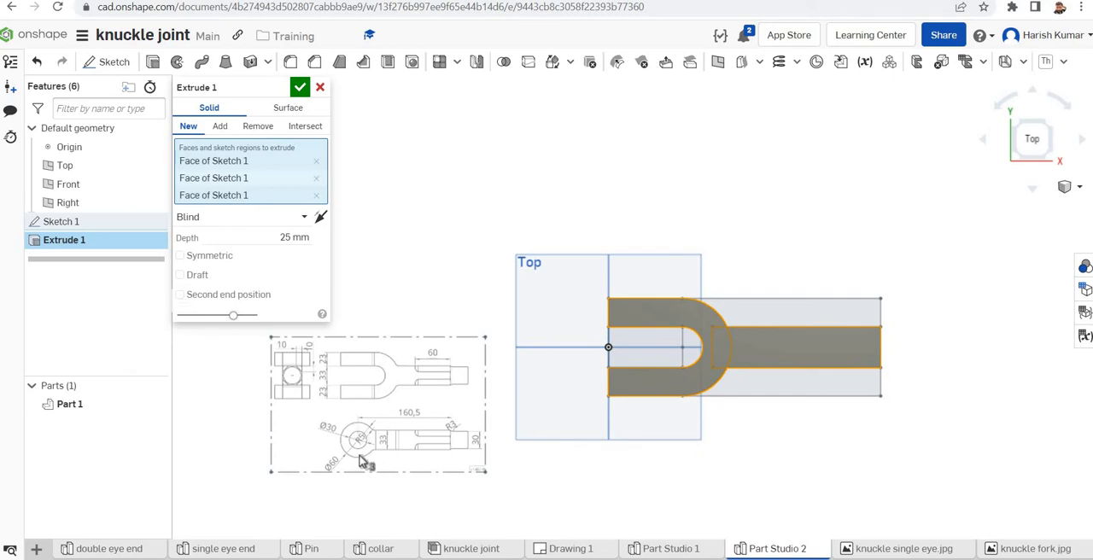
{"action": "left_click", "coordinate": [291, 236]}
{"action": "left_click", "coordinate": [289, 237]}
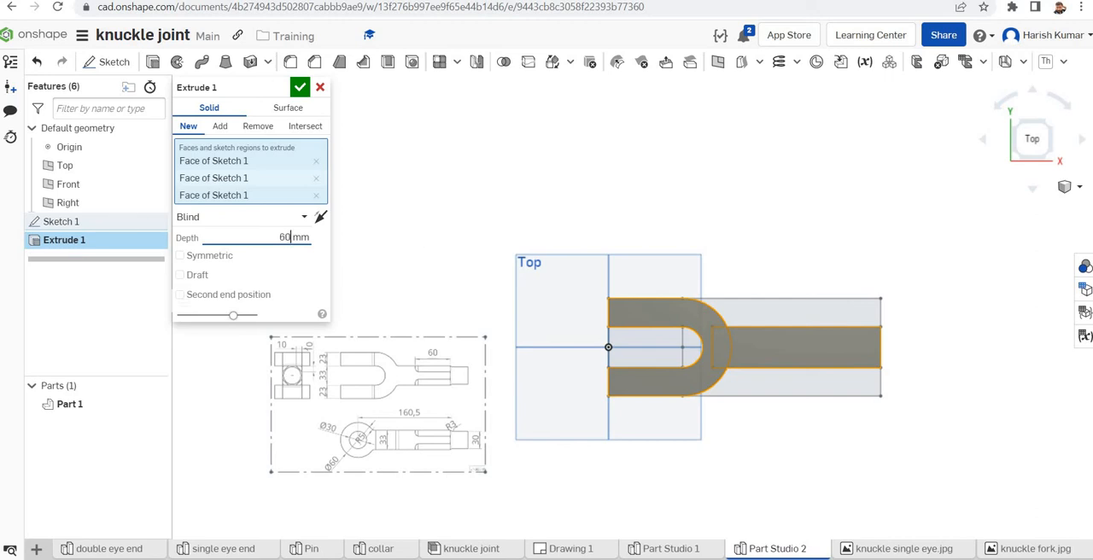
{"action": "left_click", "coordinate": [301, 87]}
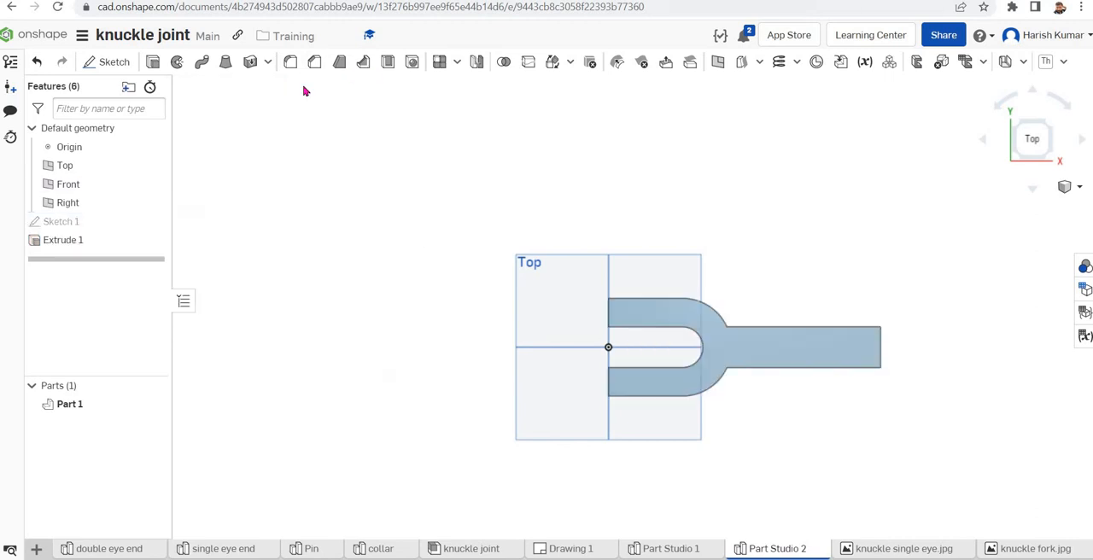
{"action": "right_click_drag", "start_coordinate": [851, 436], "coordinate": [844, 300]}
{"action": "scroll", "coordinate": [317, 221], "scroll_direction": "down", "scroll_amount": 3}
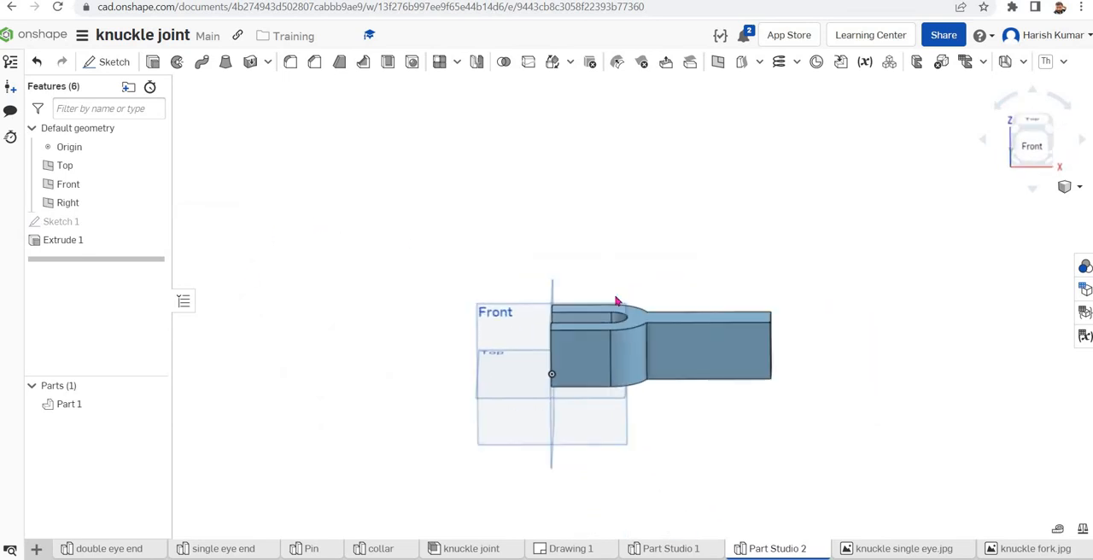
{"action": "scroll", "coordinate": [801, 362], "scroll_direction": "down", "scroll_amount": 2}
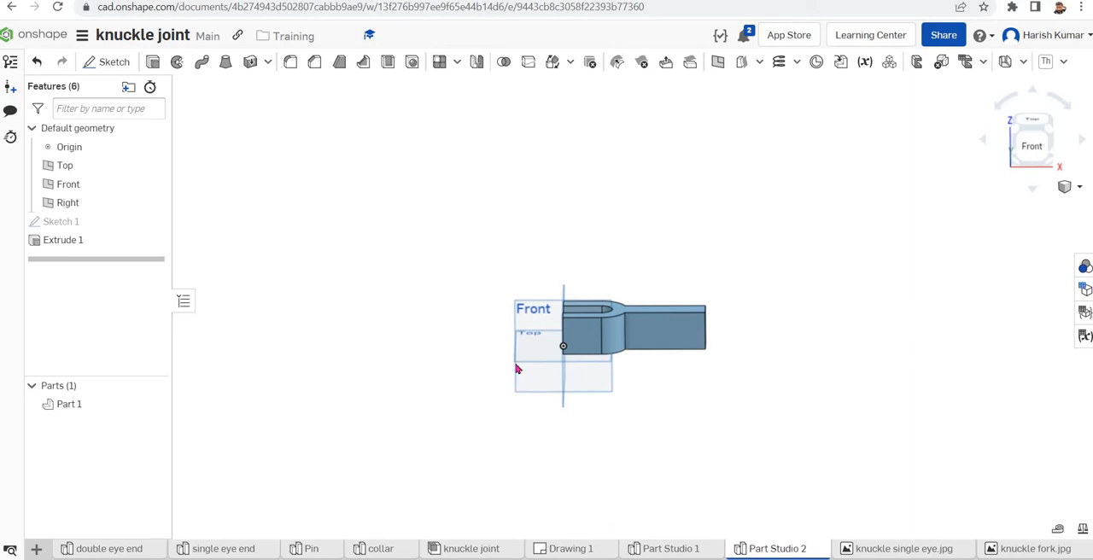
Create a new sketch on the fork's flat outer side face and view it normal to the sketch plane
{"action": "scroll", "coordinate": [446, 336], "scroll_direction": "up", "scroll_amount": 3}
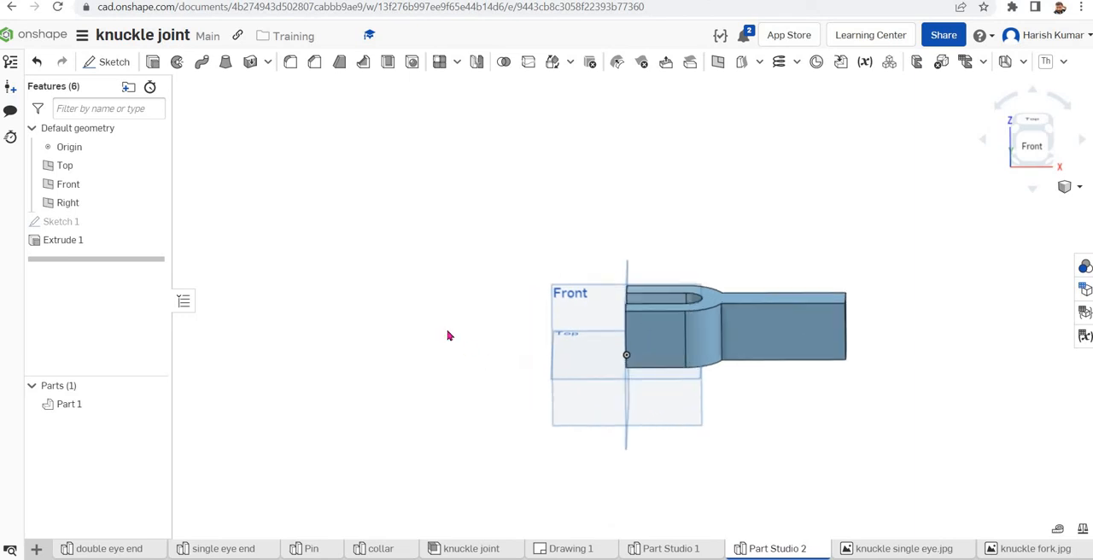
{"action": "left_click", "coordinate": [657, 336]}
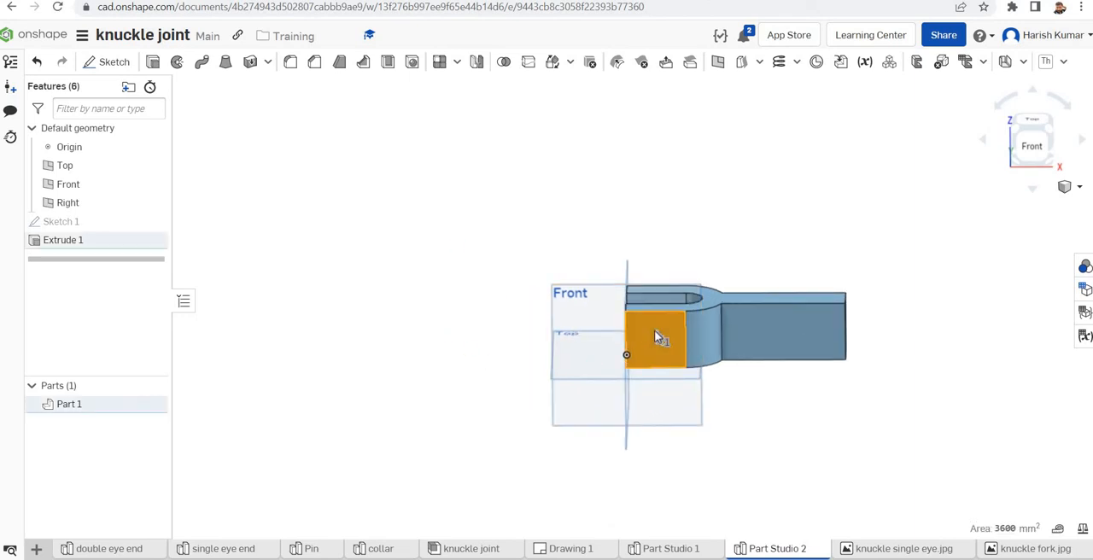
{"action": "right_click", "coordinate": [655, 337]}
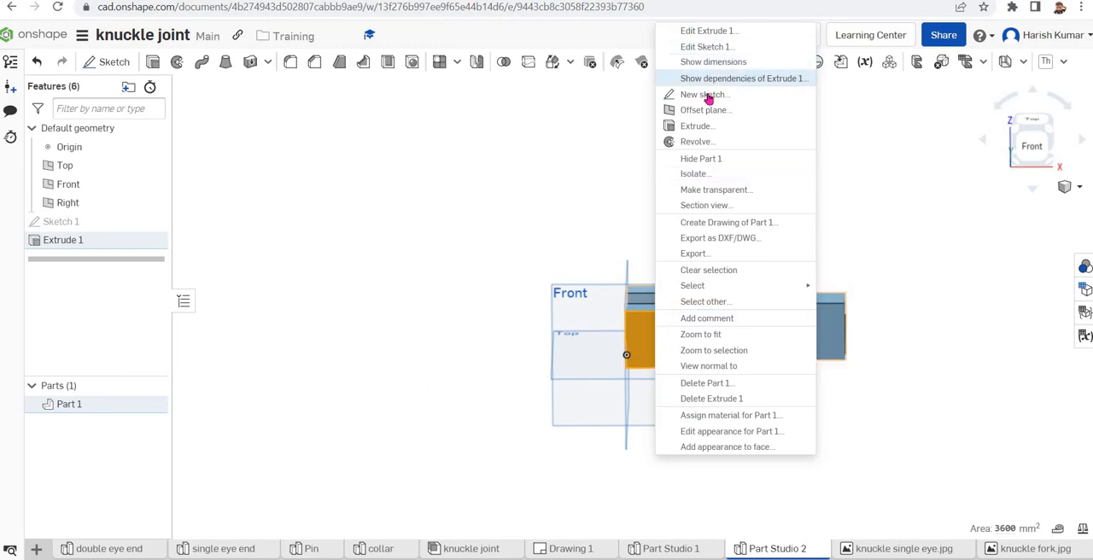
{"action": "left_click", "coordinate": [708, 94]}
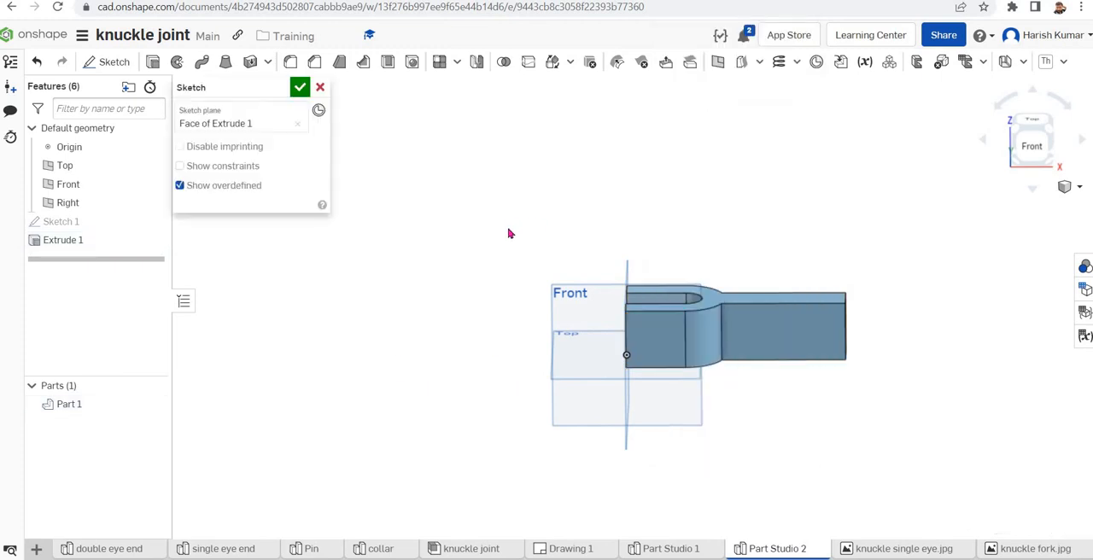
{"action": "right_click", "coordinate": [474, 268]}
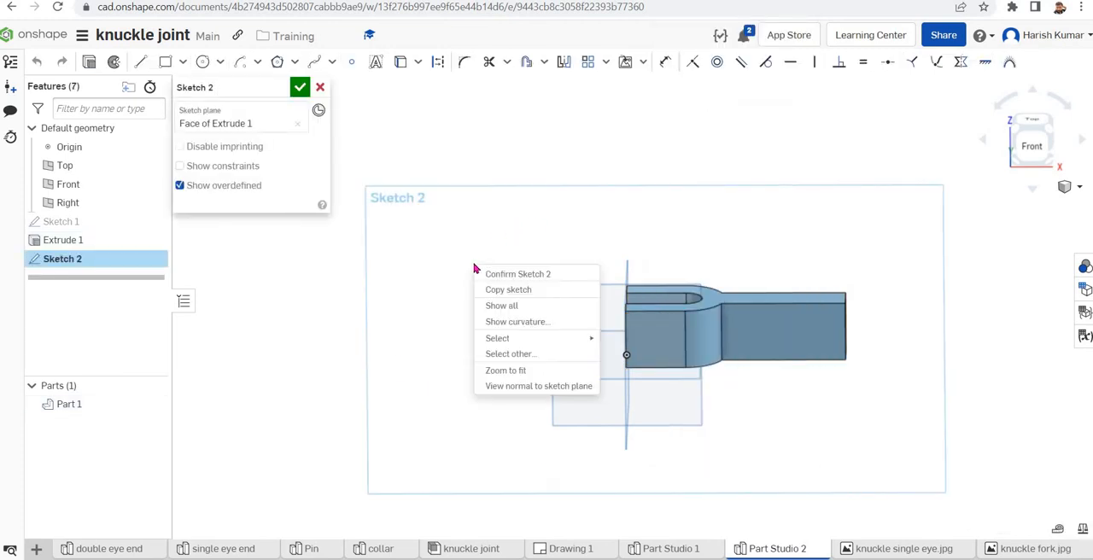
{"action": "left_click", "coordinate": [517, 390]}
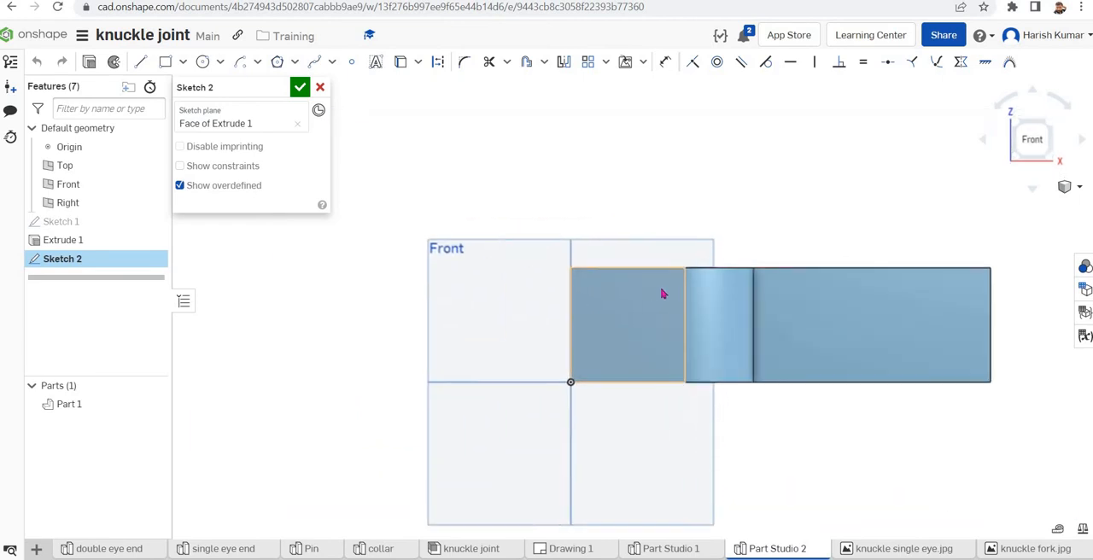
Insert the knuckle fork.jpg reference image into the sketch, placed beside the fork's open end
{"action": "left_click", "coordinate": [644, 67]}
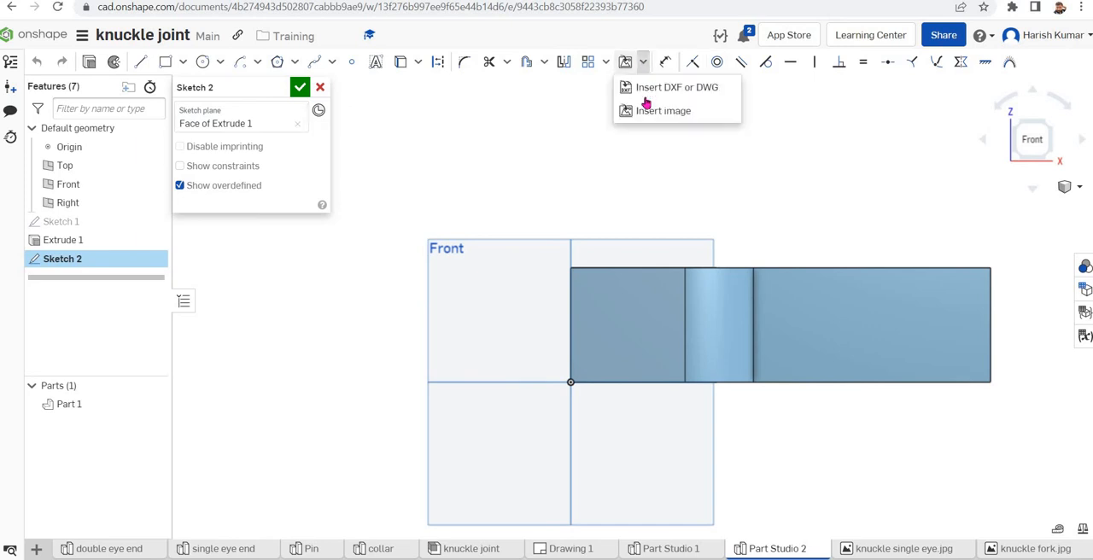
{"action": "left_click", "coordinate": [641, 112]}
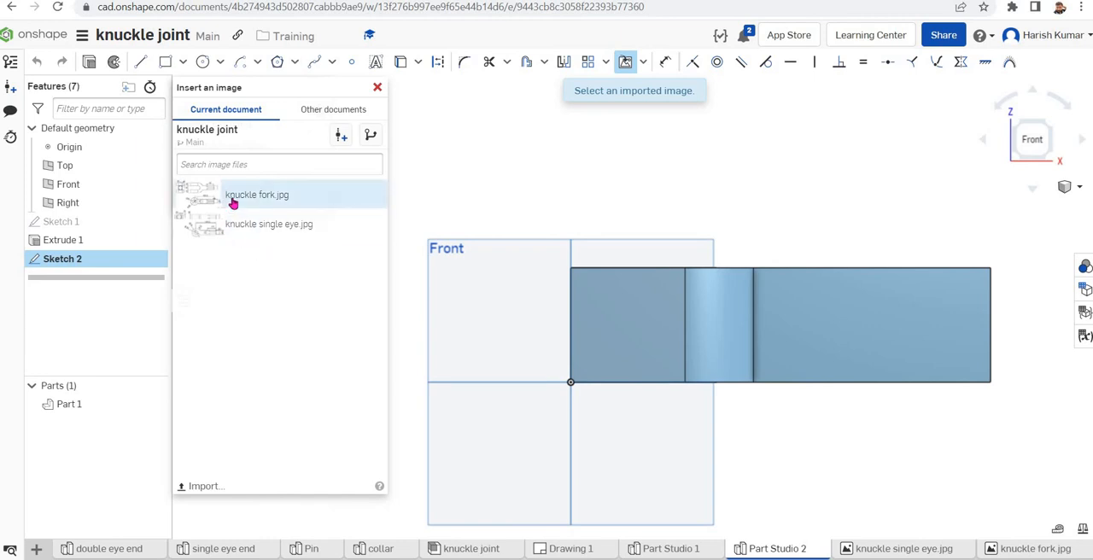
{"action": "left_click", "coordinate": [233, 200]}
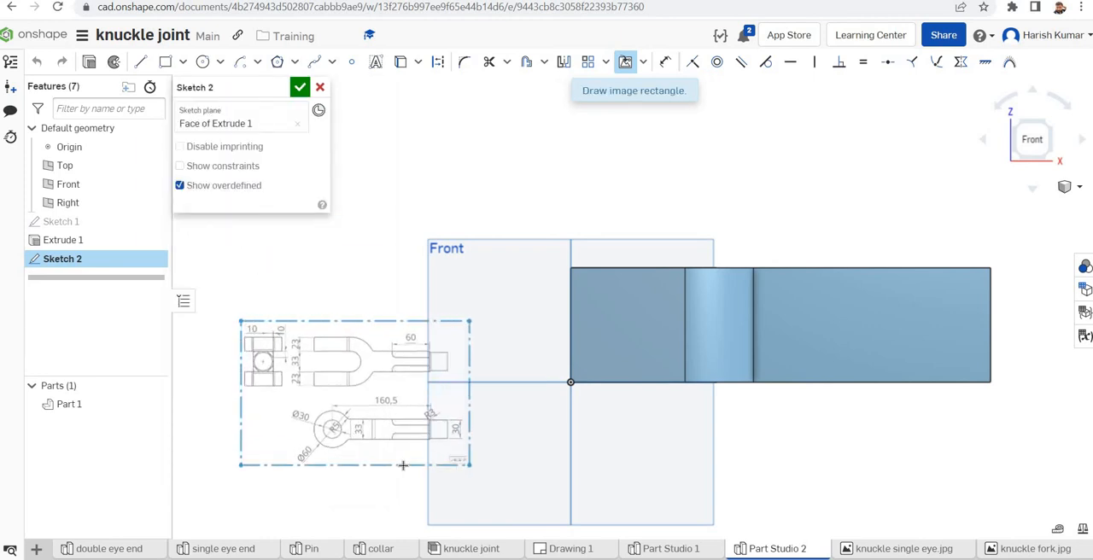
{"action": "left_click", "coordinate": [470, 465]}
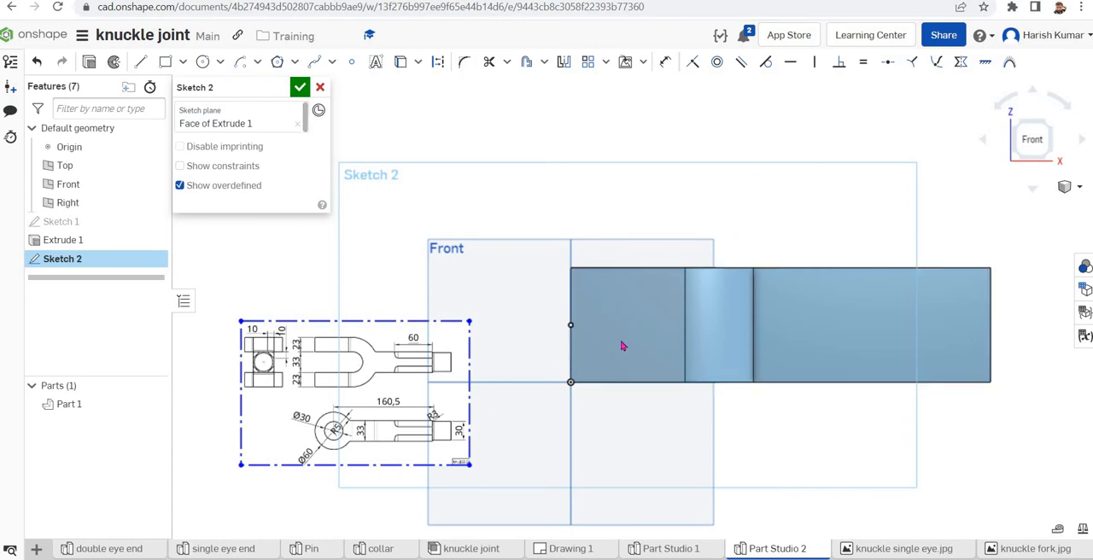
Project the solid's side face edges into the sketch and draw a circle about 34 mm in diameter on the fork's end region
{"action": "left_click", "coordinate": [401, 65]}
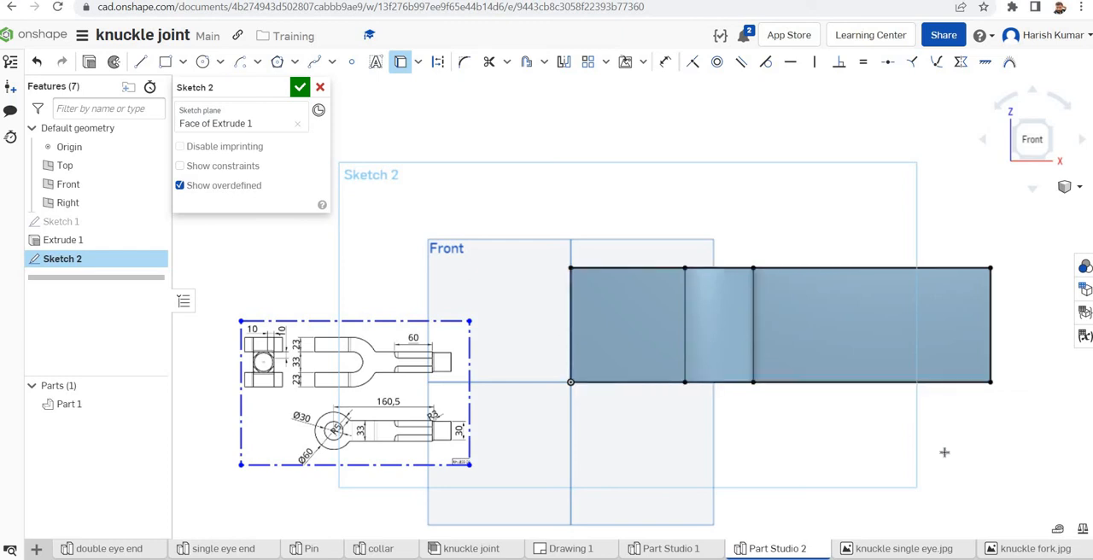
{"action": "left_click", "coordinate": [203, 67]}
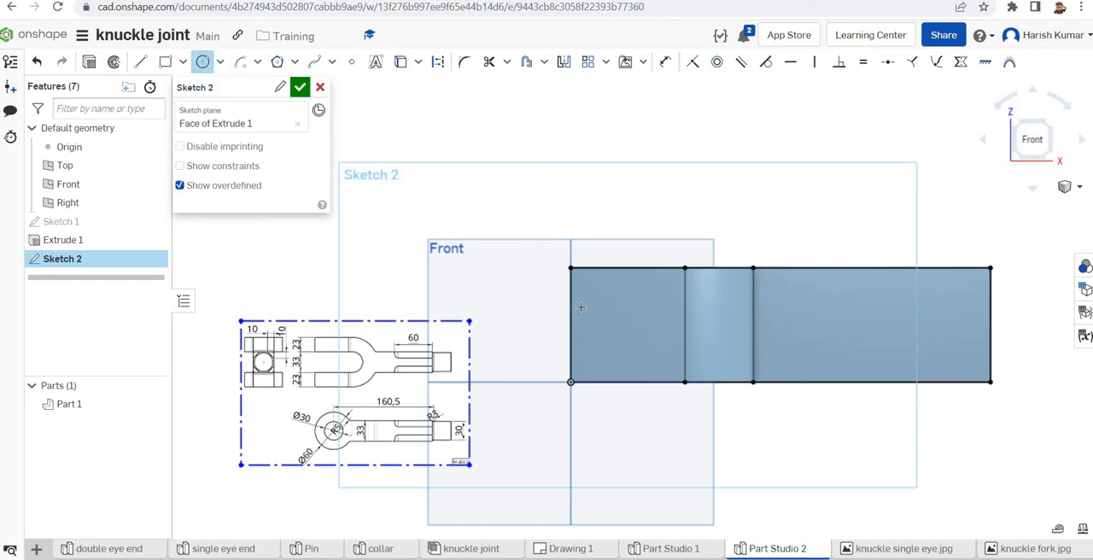
{"action": "left_click", "coordinate": [650, 346]}
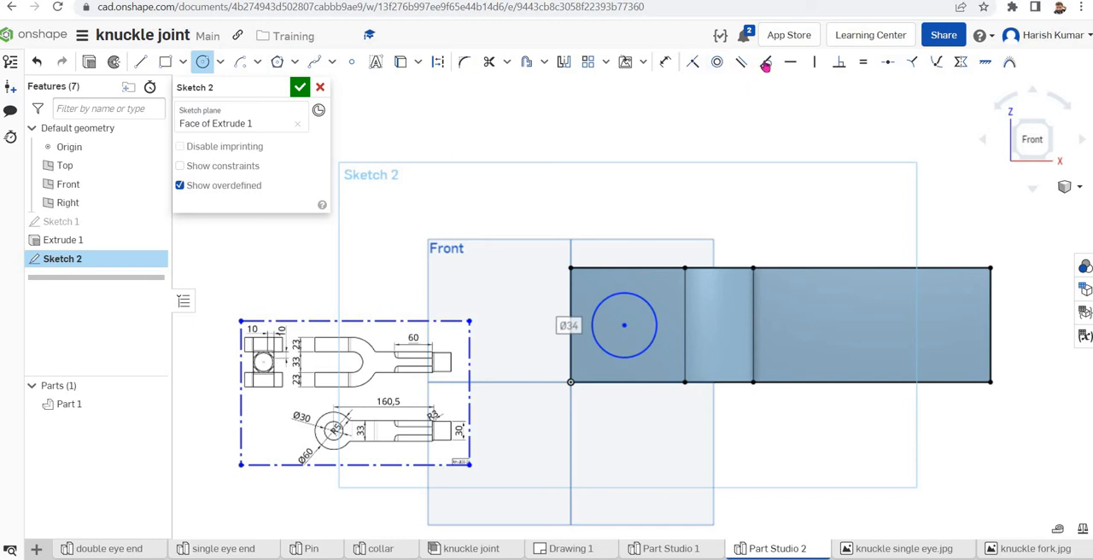
Make the circle tangent to the fork's upper edge and to its open-end vertical edge
{"action": "left_click", "coordinate": [766, 64]}
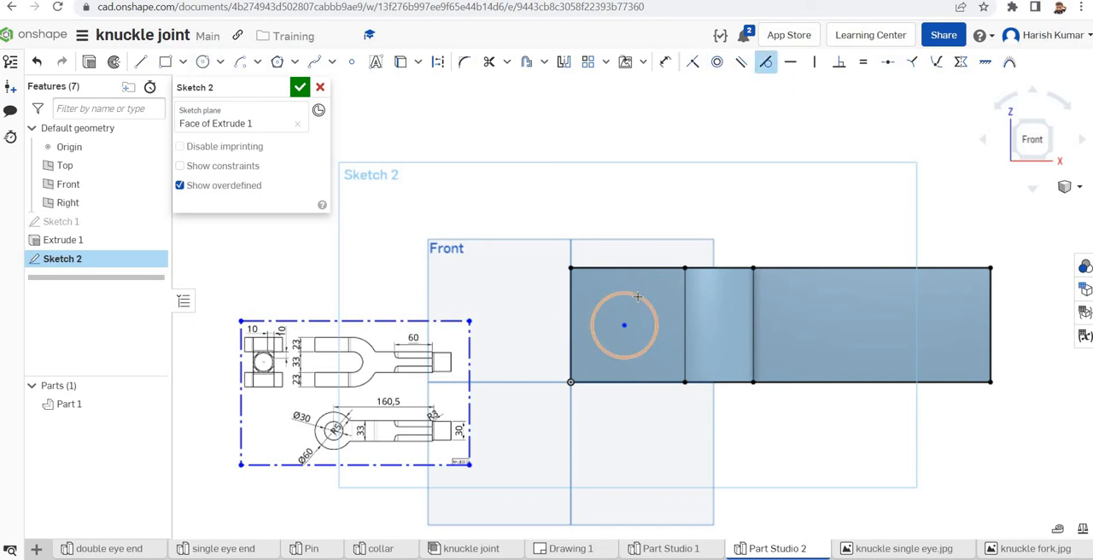
{"action": "left_click", "coordinate": [637, 297]}
{"action": "left_click", "coordinate": [646, 268]}
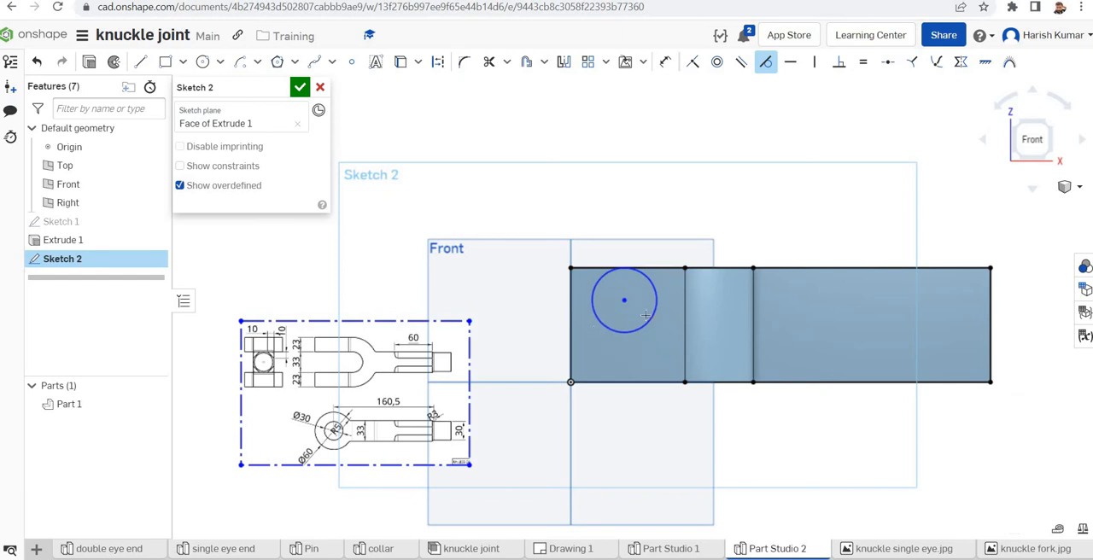
{"action": "left_click", "coordinate": [594, 312]}
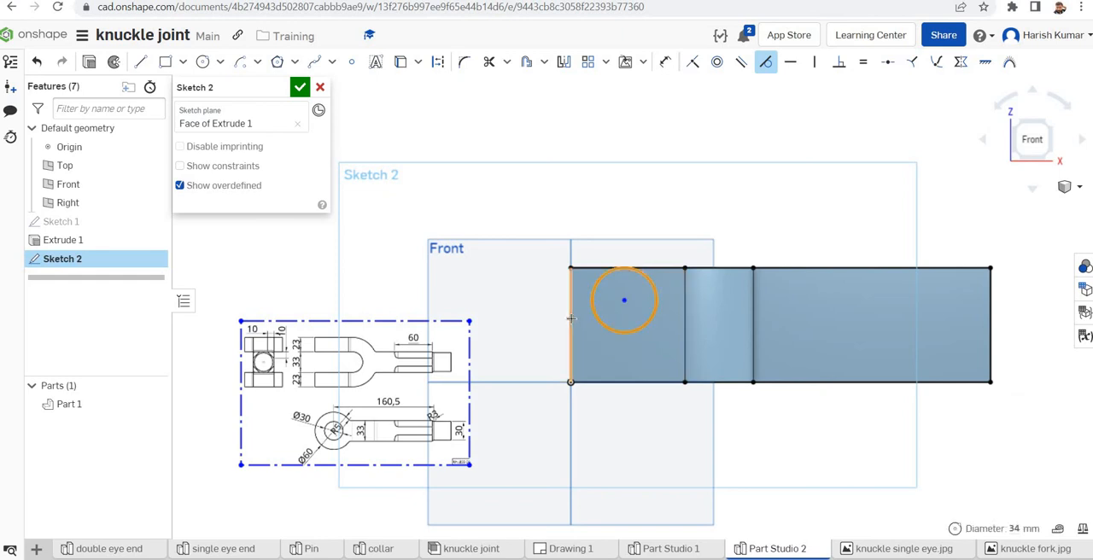
{"action": "left_click", "coordinate": [570, 318]}
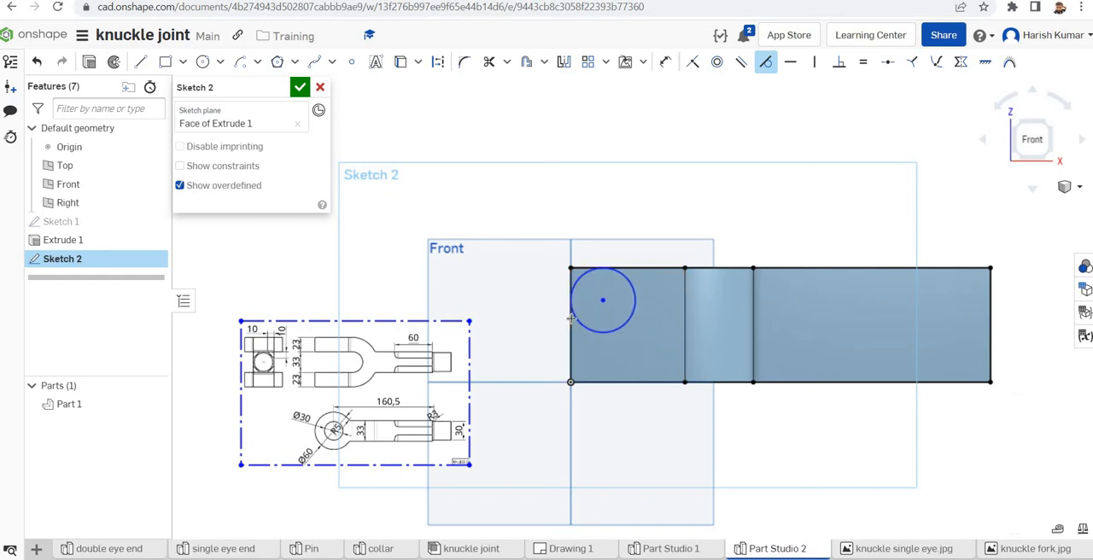
Dimension the circle's diameter and set it to 60 mm
{"action": "left_click", "coordinate": [665, 63]}
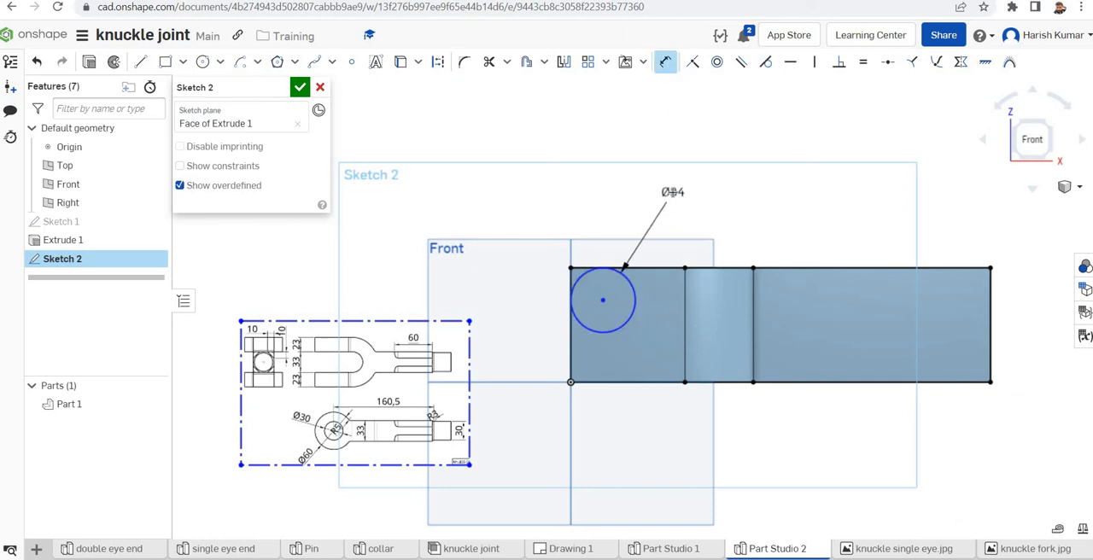
{"action": "left_click", "coordinate": [673, 192]}
{"action": "type", "text": "60"}
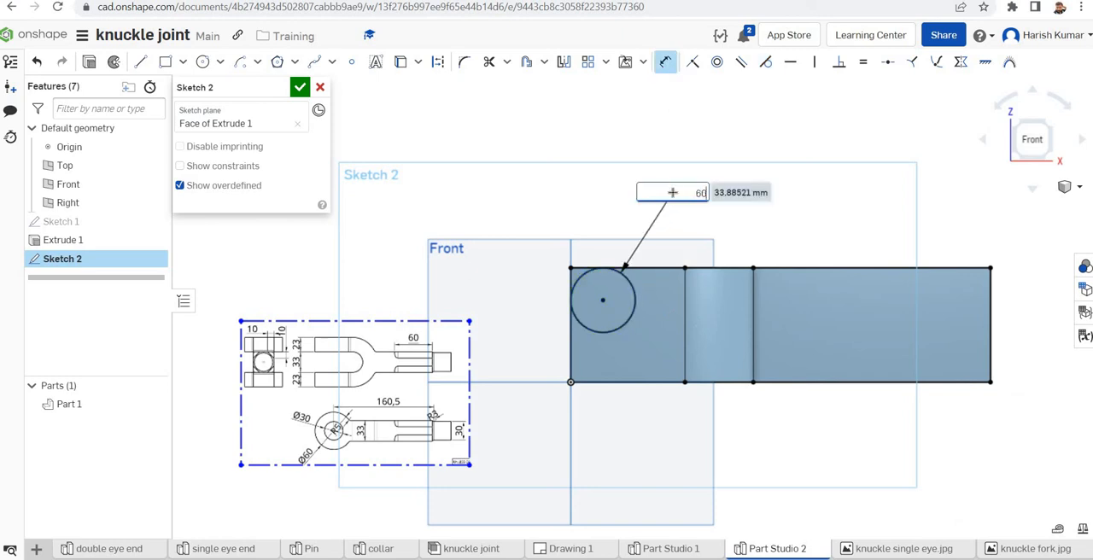
{"action": "key", "text": "Return"}
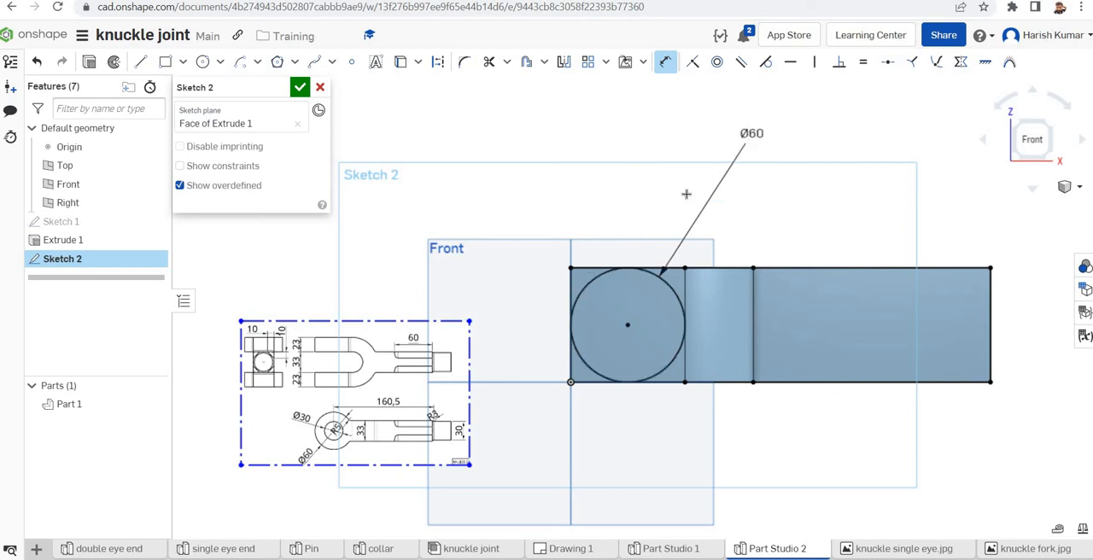
Sketch a smaller circle on the 60 mm circle's centre and set its diameter to 30 mm
{"action": "left_click", "coordinate": [202, 61]}
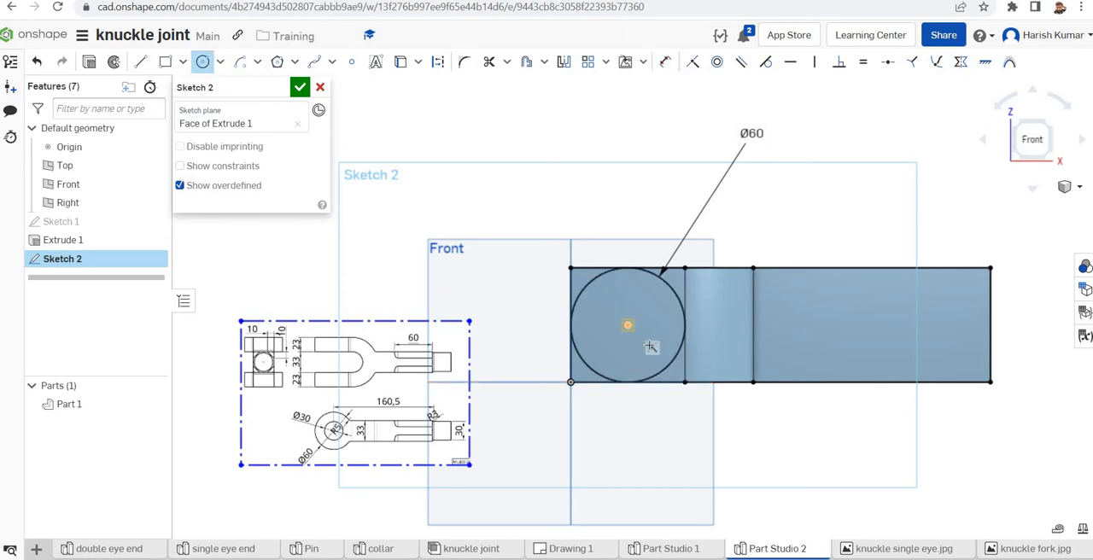
{"action": "left_click", "coordinate": [627, 324]}
{"action": "left_click", "coordinate": [648, 349]}
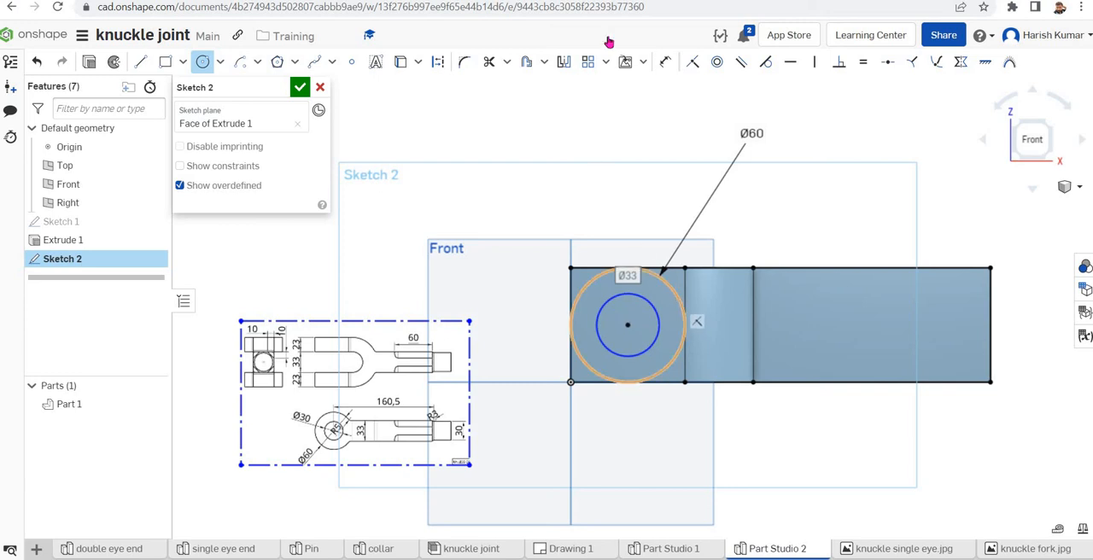
{"action": "left_click", "coordinate": [665, 63]}
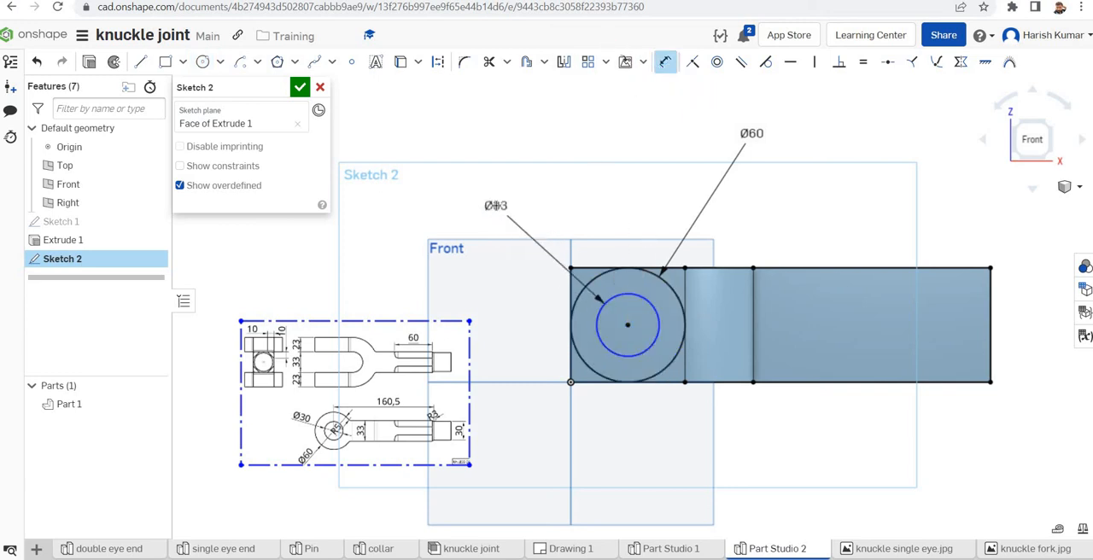
{"action": "left_click", "coordinate": [495, 205]}
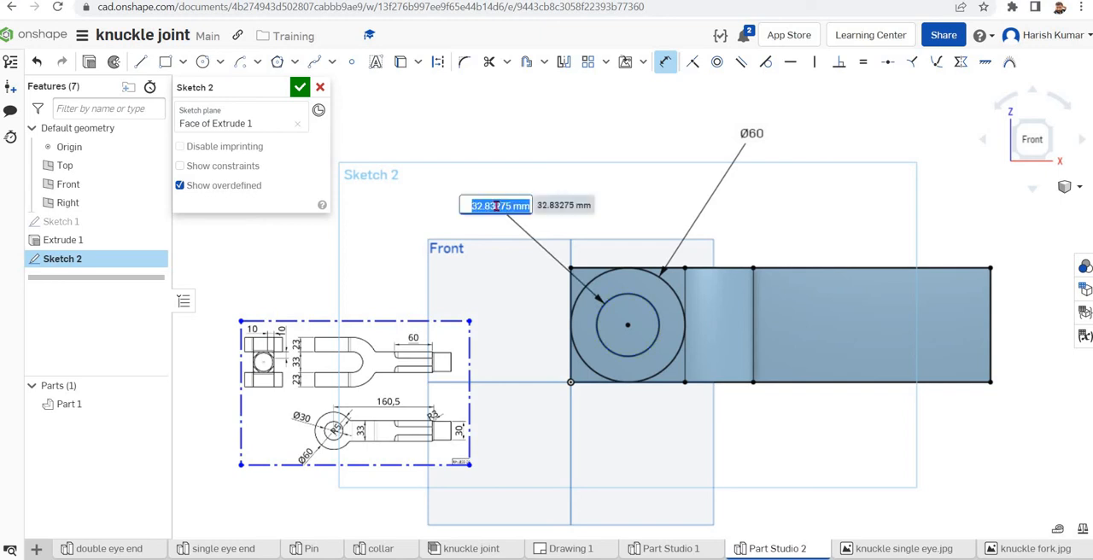
{"action": "type", "text": "30"}
{"action": "key", "text": "Return"}
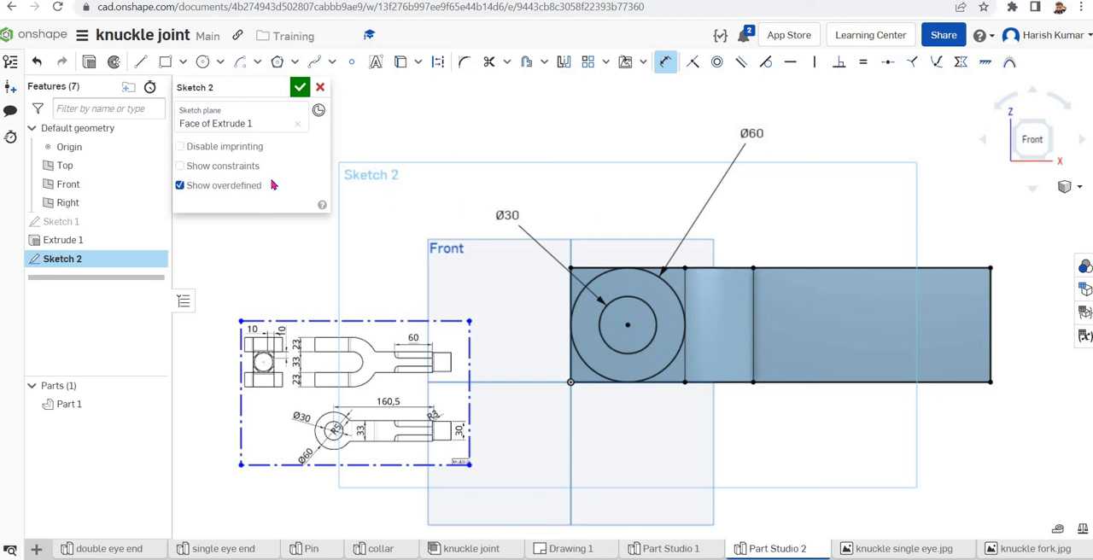
Sketch a rectangle about 171 by 24 mm ending at the shank's far edge, plus a horizontal construction line about 83 mm long from the circles' centre
{"action": "left_click", "coordinate": [167, 64]}
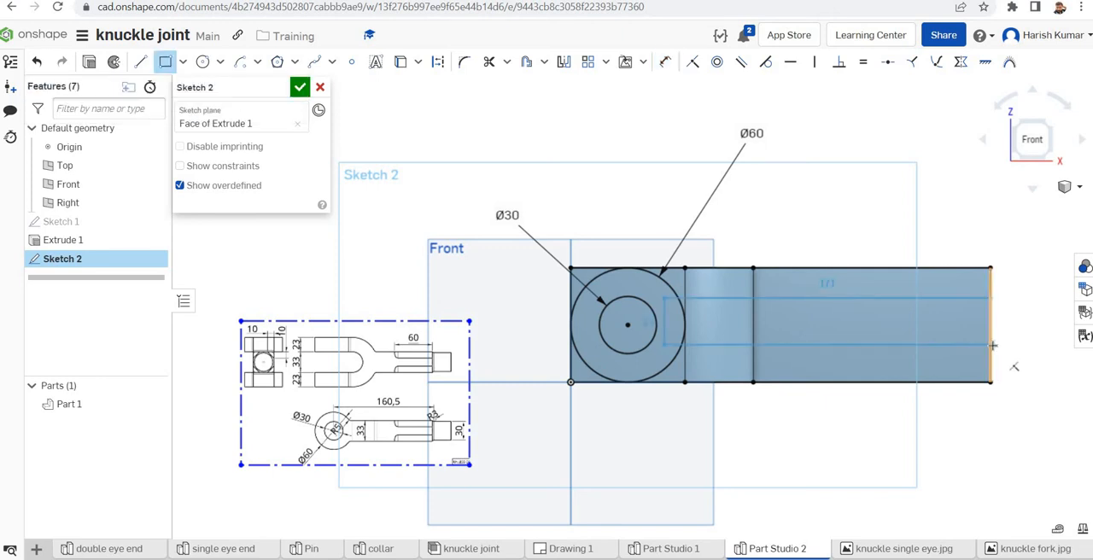
{"action": "left_click", "coordinate": [991, 344]}
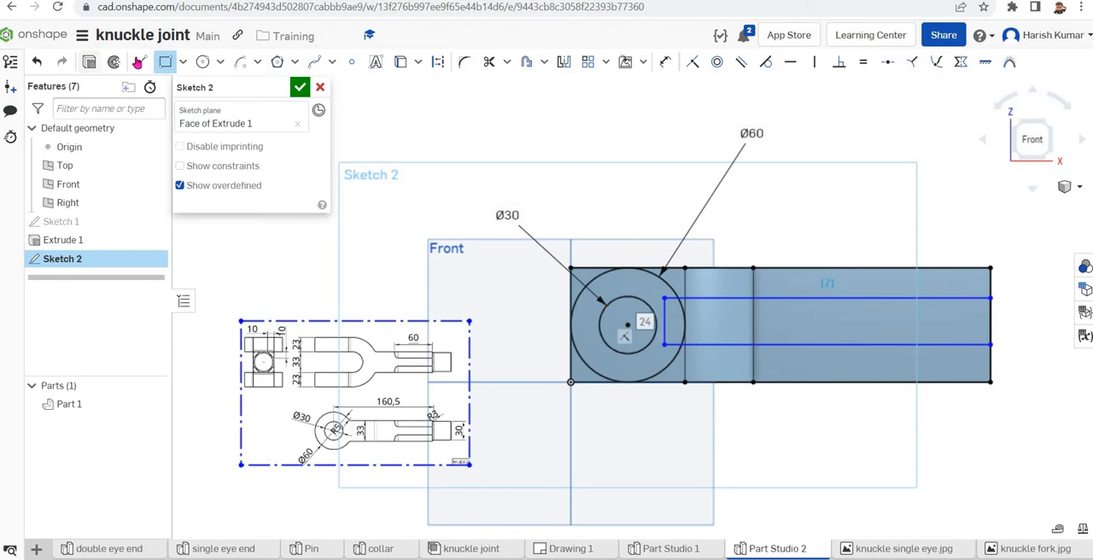
{"action": "left_click", "coordinate": [141, 62]}
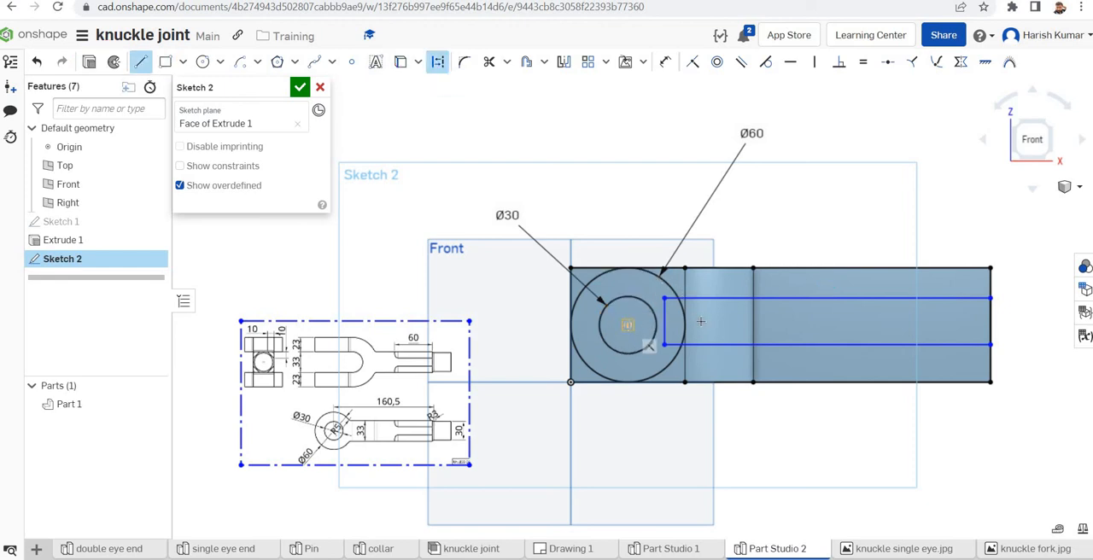
{"action": "left_click", "coordinate": [786, 323]}
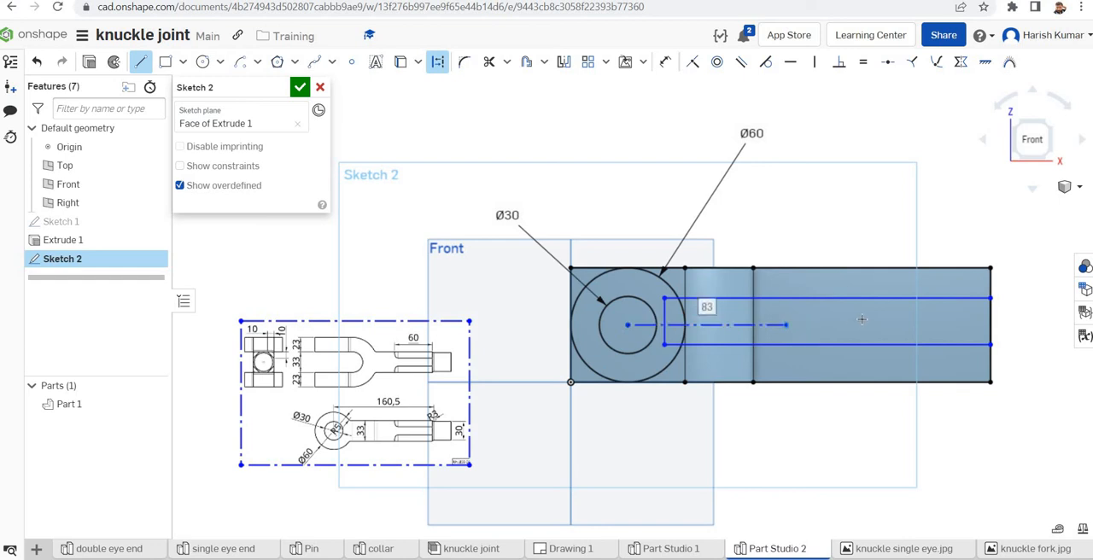
{"action": "key", "text": "Escape"}
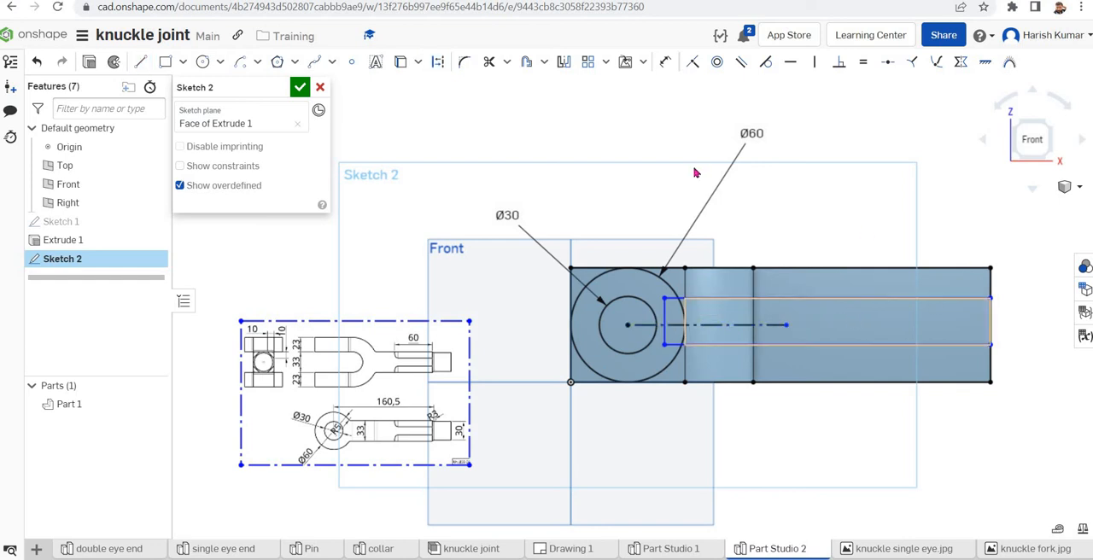
Make the rectangle's two long edges symmetric about the horizontal construction line
{"action": "left_click", "coordinate": [961, 61]}
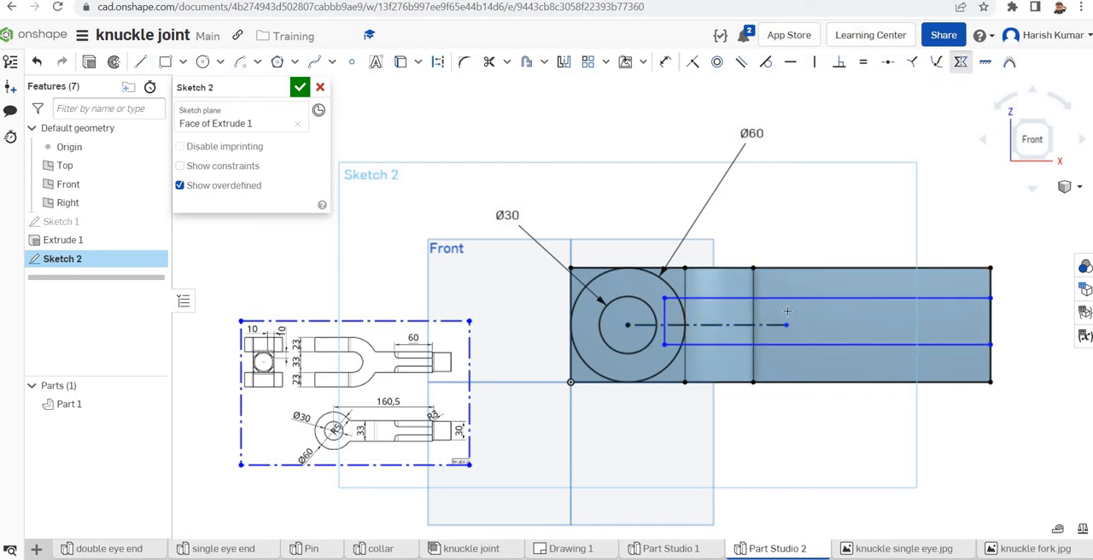
{"action": "left_click", "coordinate": [715, 298]}
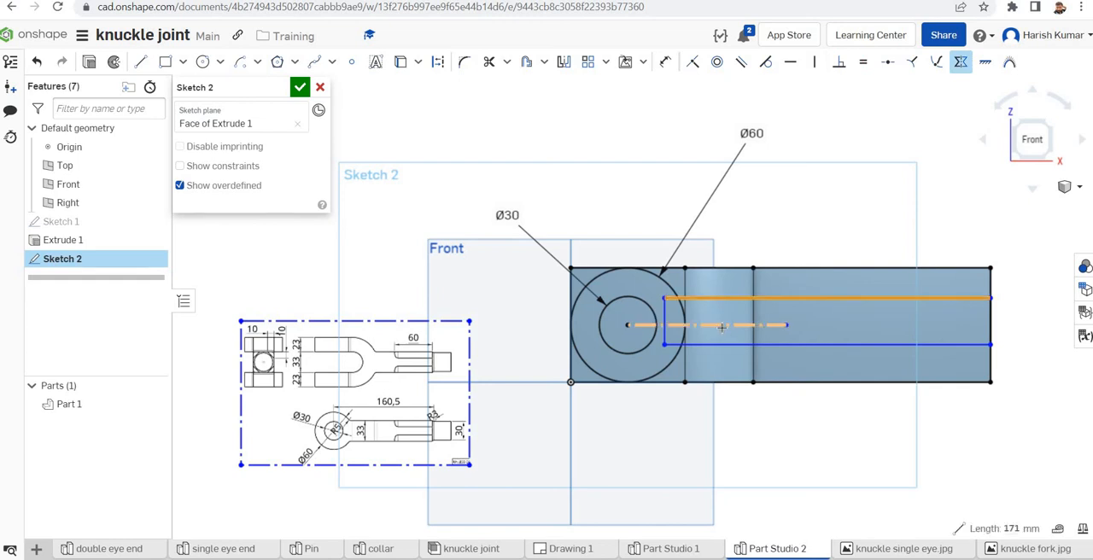
{"action": "left_click", "coordinate": [734, 345]}
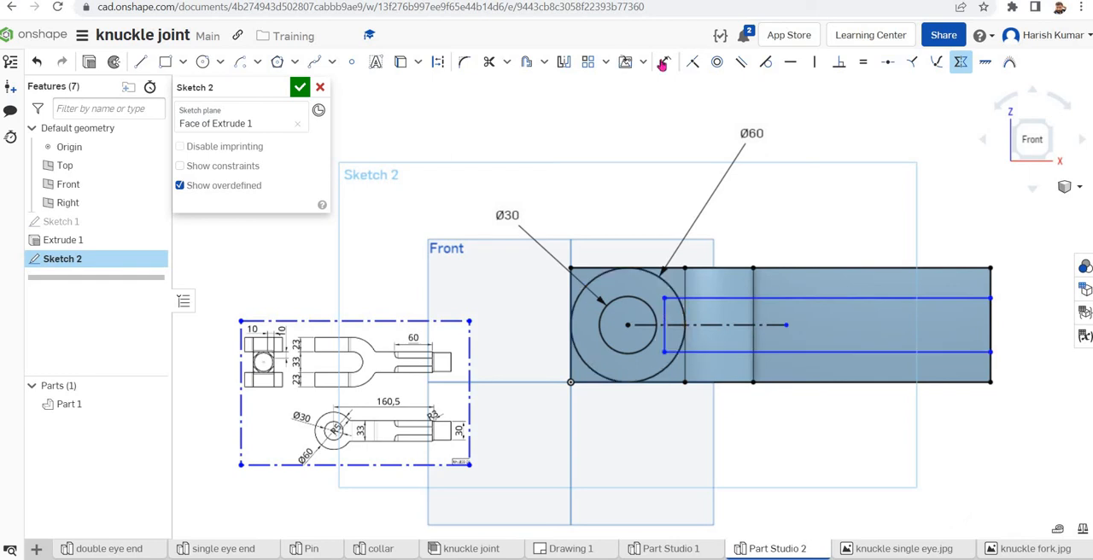
Dimension the rectangle's height between its two long edges near the shank's far end
{"action": "left_click", "coordinate": [665, 61]}
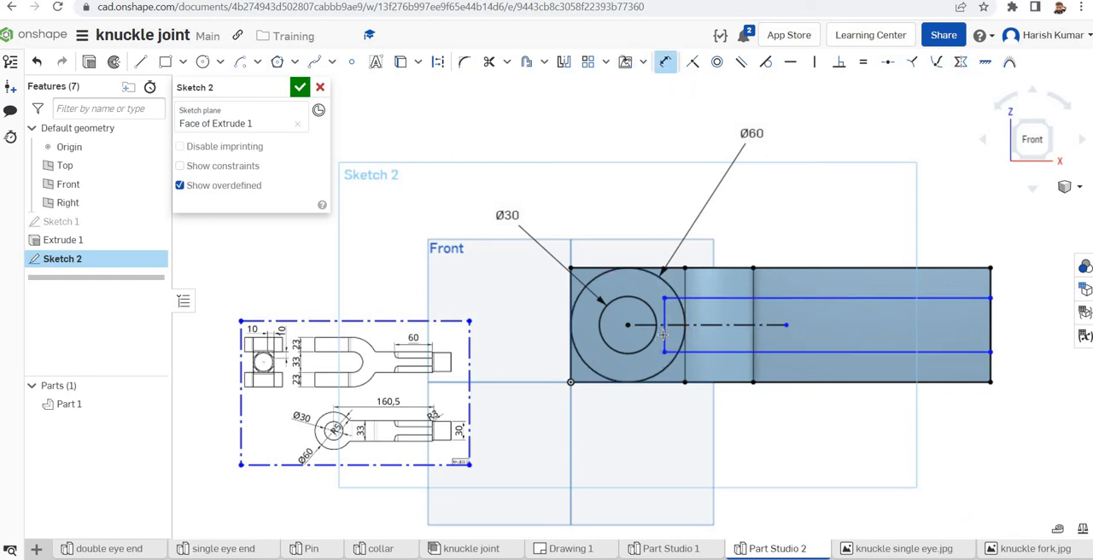
{"action": "left_click", "coordinate": [663, 335]}
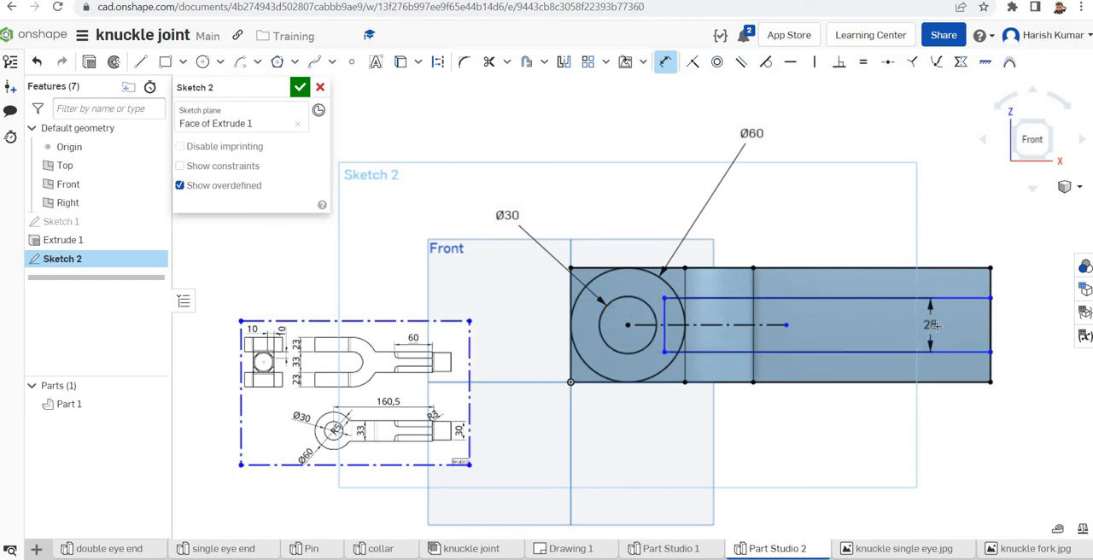
{"action": "left_click", "coordinate": [1034, 316]}
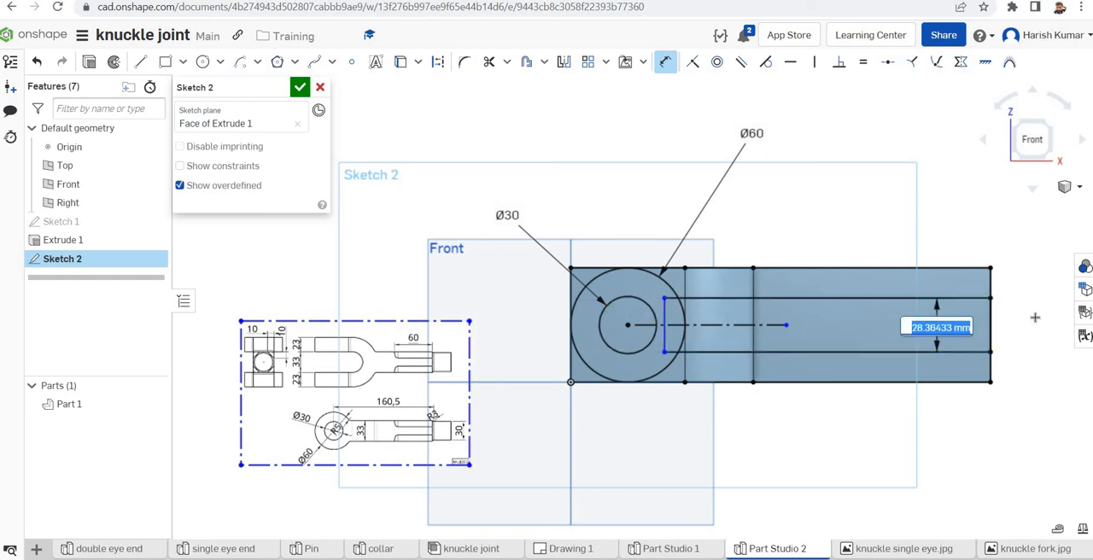
{"action": "type", "text": "33"}
{"action": "key", "text": "Return"}
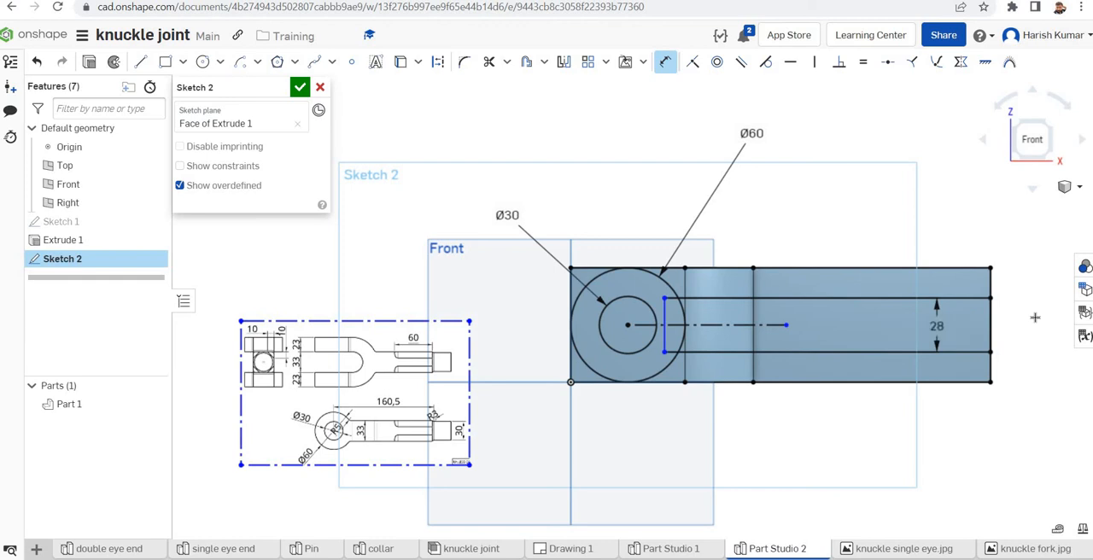
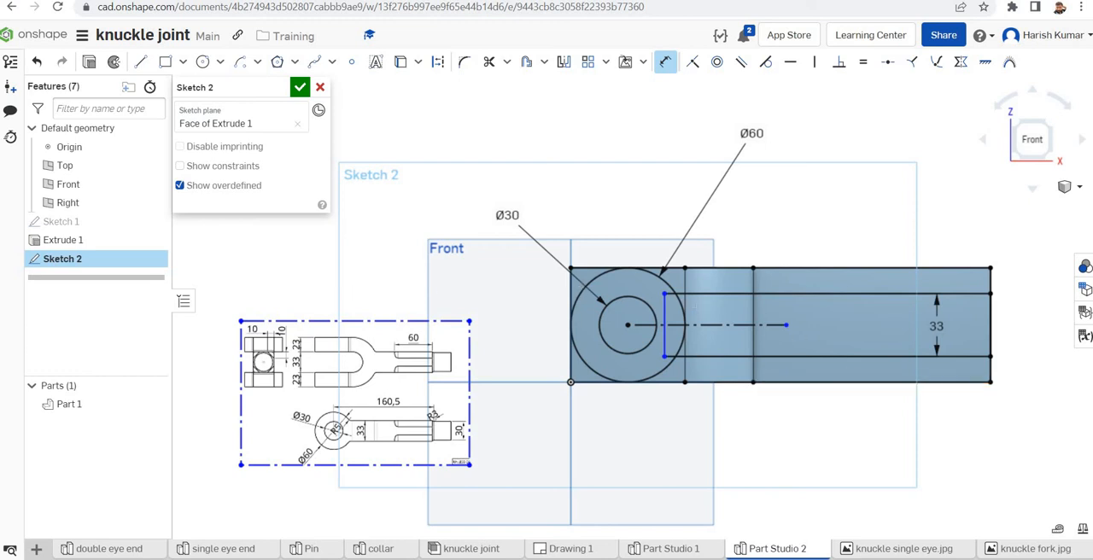
Extrude the sketch regions outside the 60 mm circle and the shank rectangle as a Through all removal from the fork body
{"action": "left_click", "coordinate": [88, 64]}
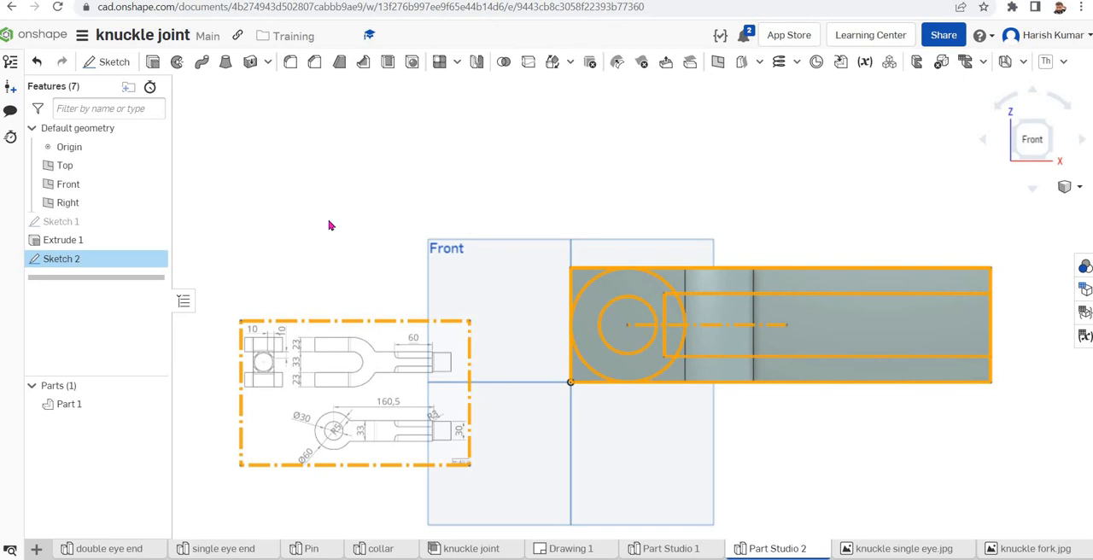
{"action": "left_click", "coordinate": [261, 128]}
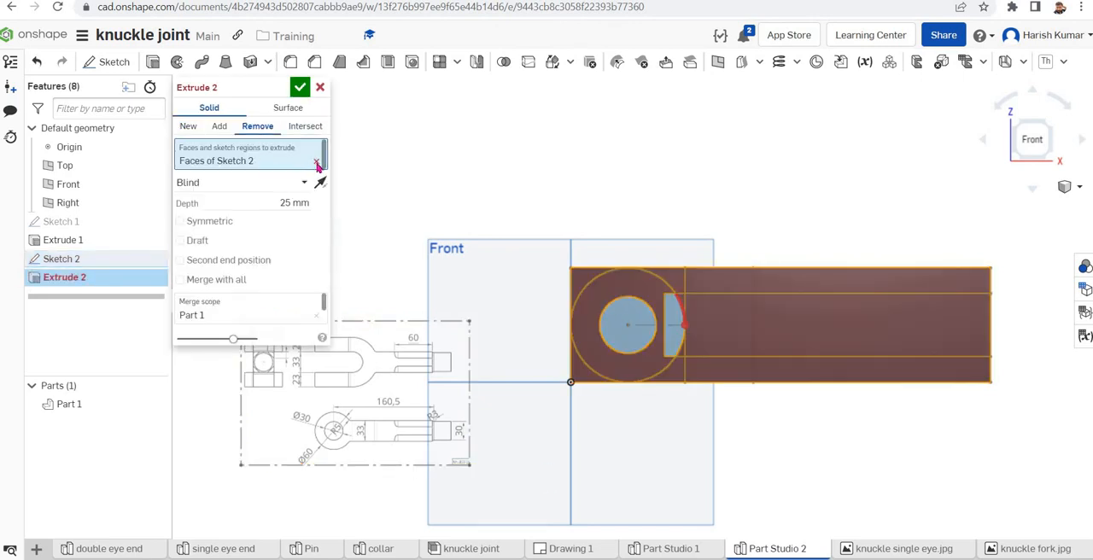
{"action": "left_click", "coordinate": [446, 321]}
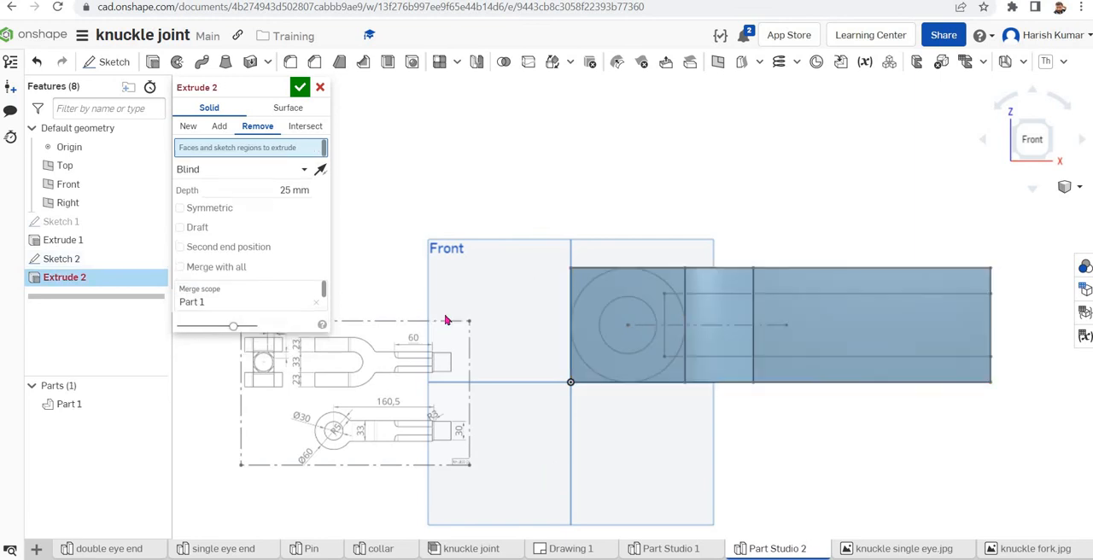
{"action": "left_click", "coordinate": [578, 283]}
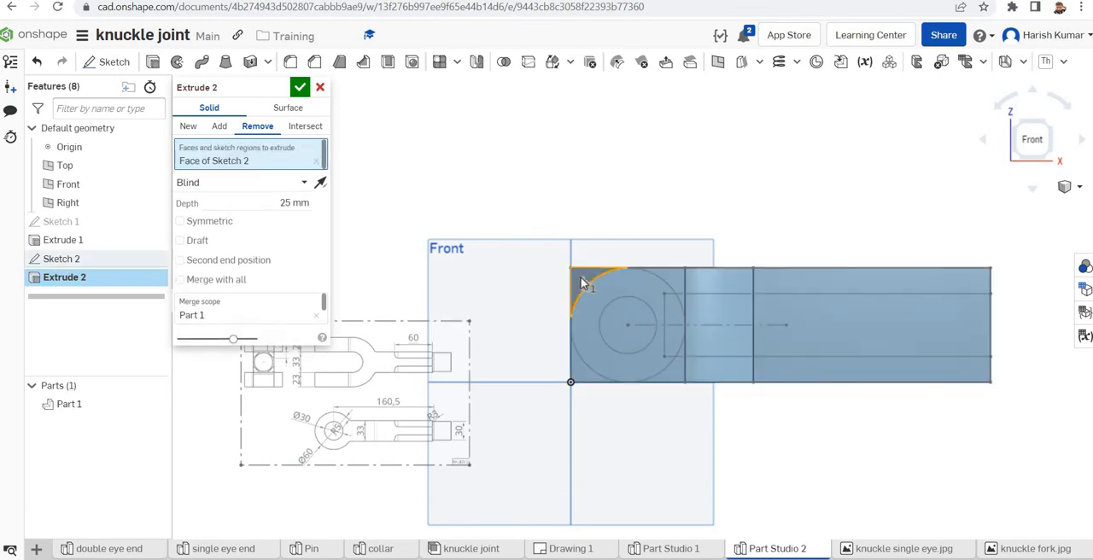
{"action": "left_click", "coordinate": [742, 281]}
{"action": "left_click", "coordinate": [853, 285]}
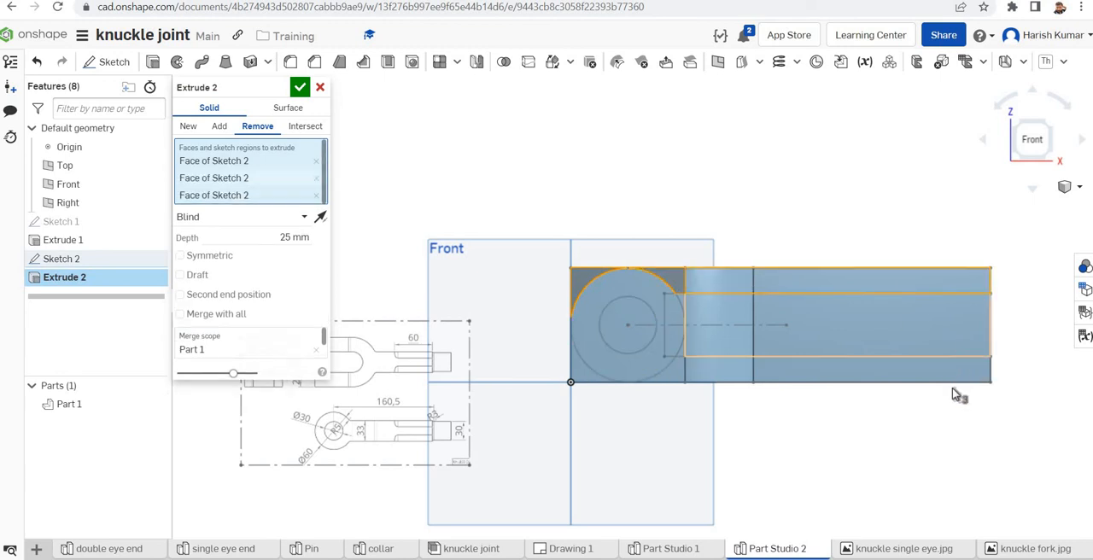
{"action": "left_click", "coordinate": [864, 379]}
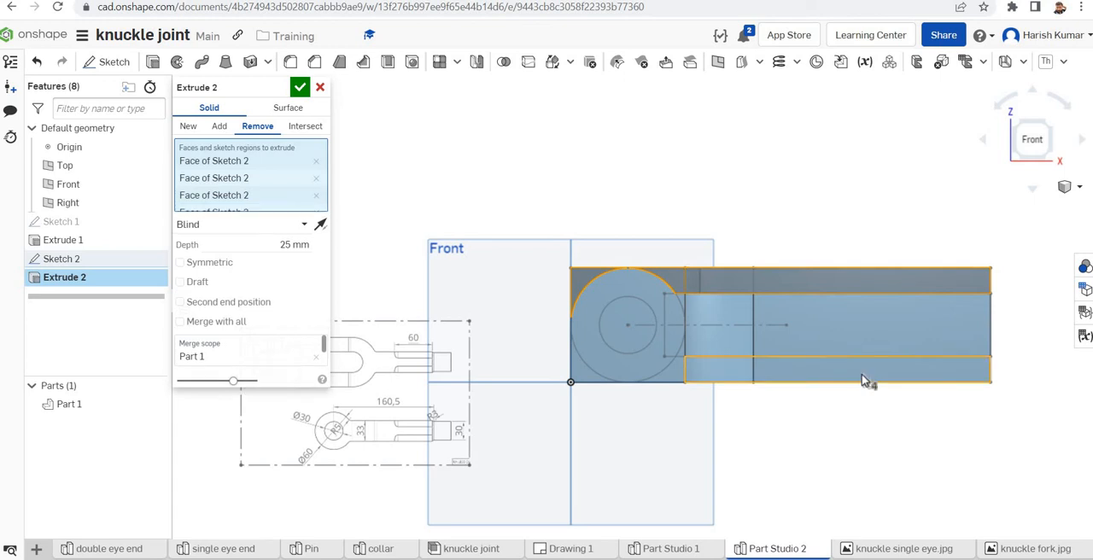
{"action": "left_click", "coordinate": [677, 381]}
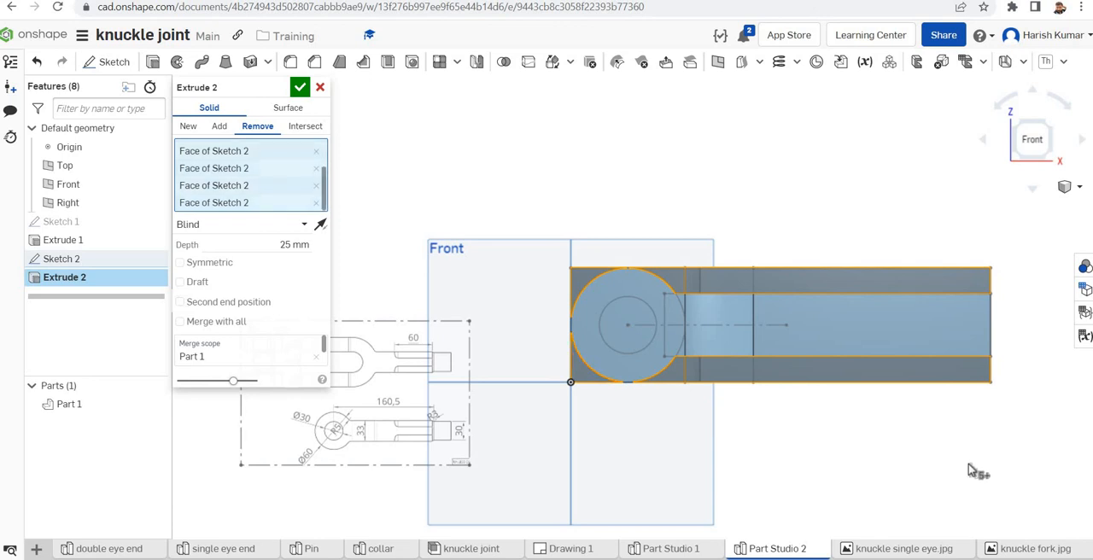
{"action": "mouse_move", "coordinate": [977, 474]}
{"action": "right_mouse_down"}
{"action": "mouse_move", "coordinate": [978, 497]}
{"action": "mouse_move", "coordinate": [975, 469]}
{"action": "mouse_move", "coordinate": [973, 484]}
{"action": "right_mouse_up"}
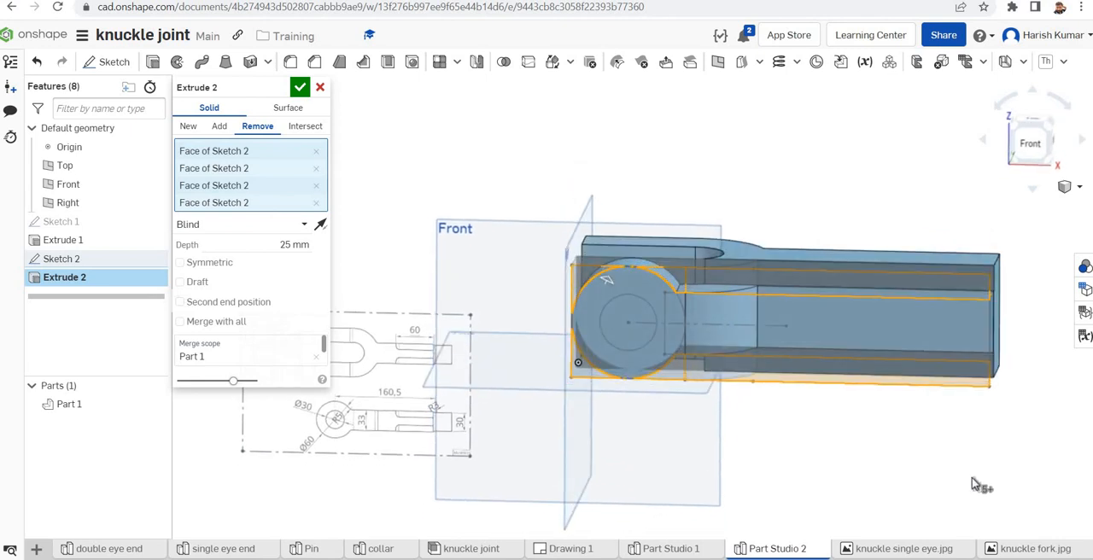
{"action": "left_click", "coordinate": [304, 224]}
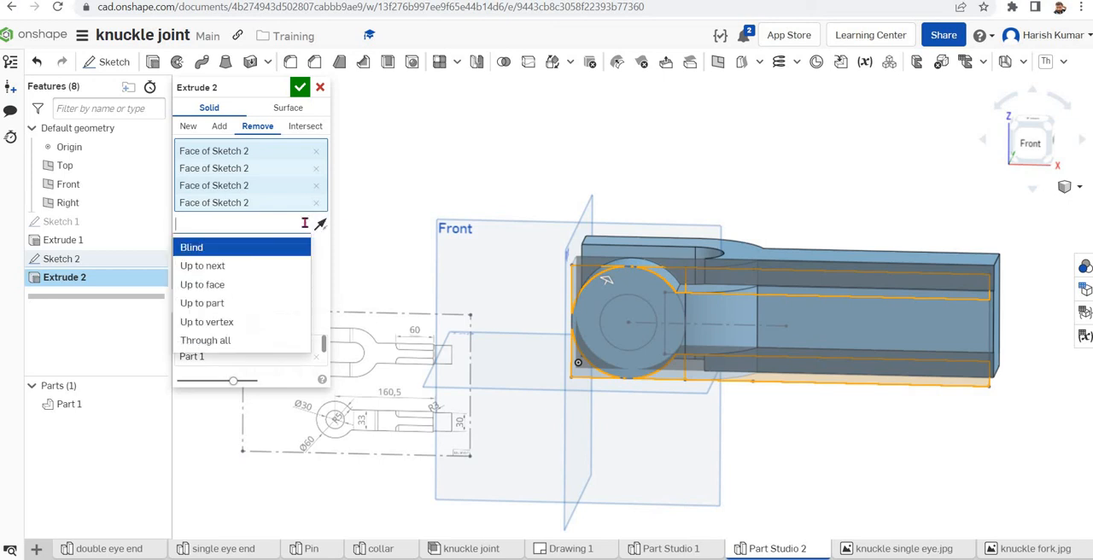
{"action": "left_click", "coordinate": [212, 341]}
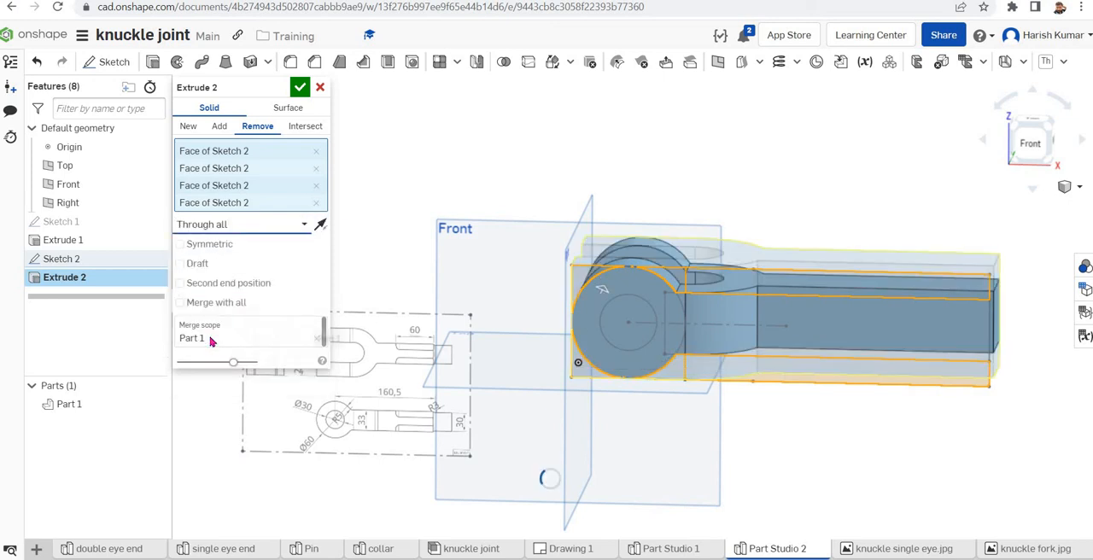
{"action": "left_click", "coordinate": [300, 87]}
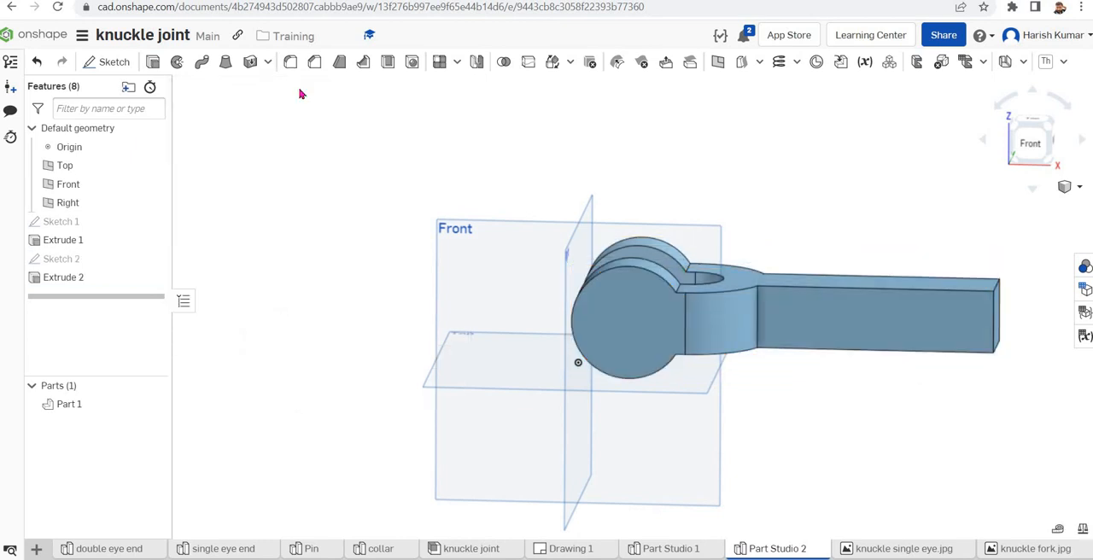
Add the 30 mm inner circle to the through-all removal to cut the pin hole through both fork eyes
{"action": "left_click", "coordinate": [70, 278]}
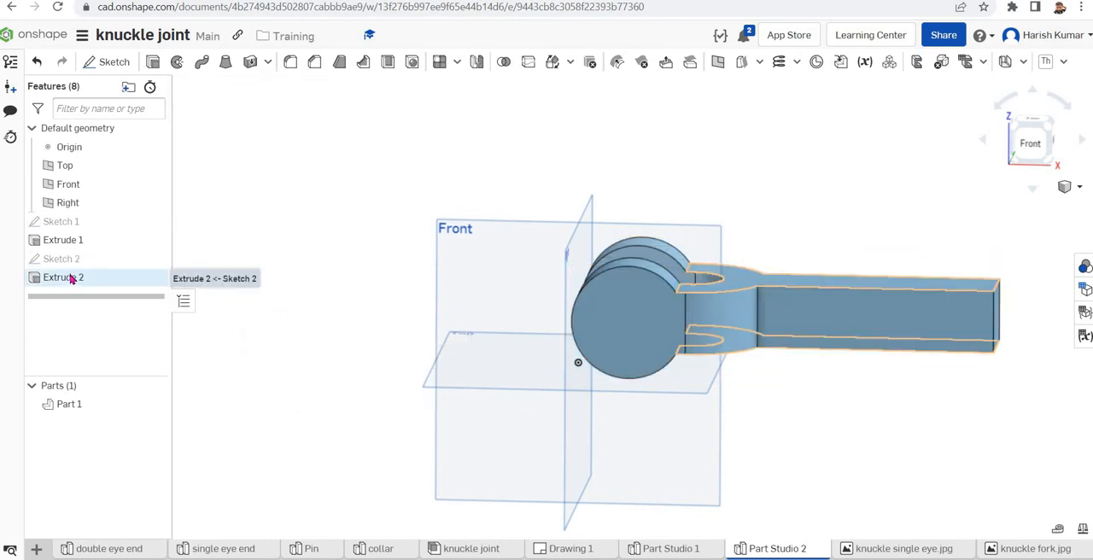
{"action": "double_click", "coordinate": [73, 278]}
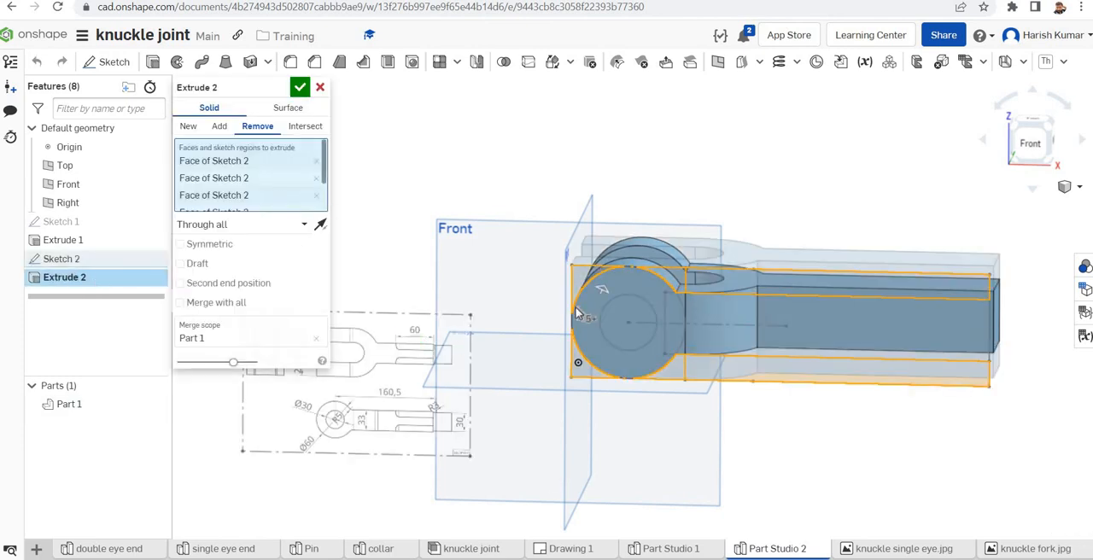
{"action": "left_click", "coordinate": [622, 331]}
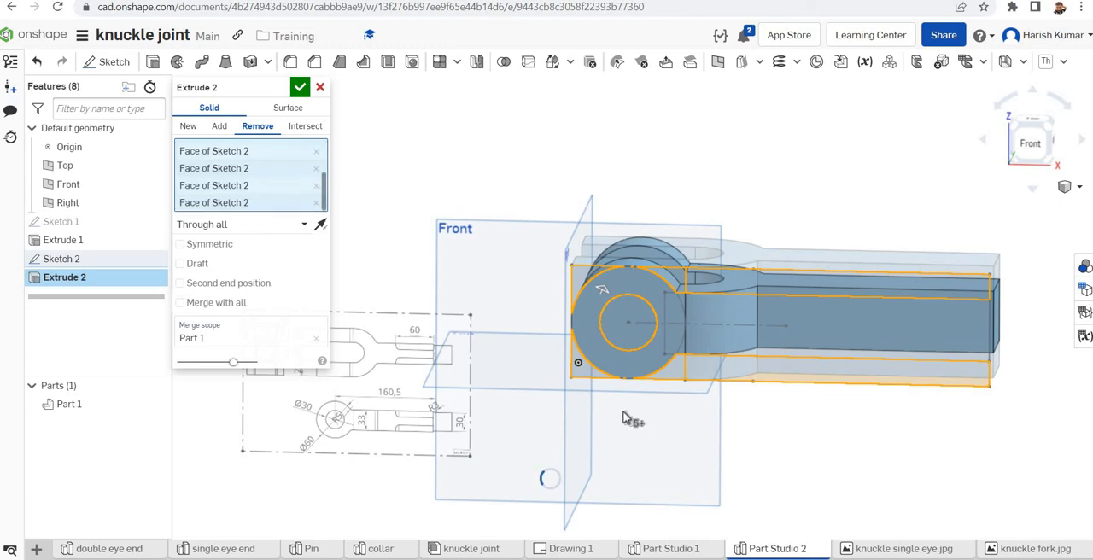
{"action": "left_click", "coordinate": [298, 88]}
{"action": "right_click_drag", "start_coordinate": [970, 450], "coordinate": [1014, 455]}
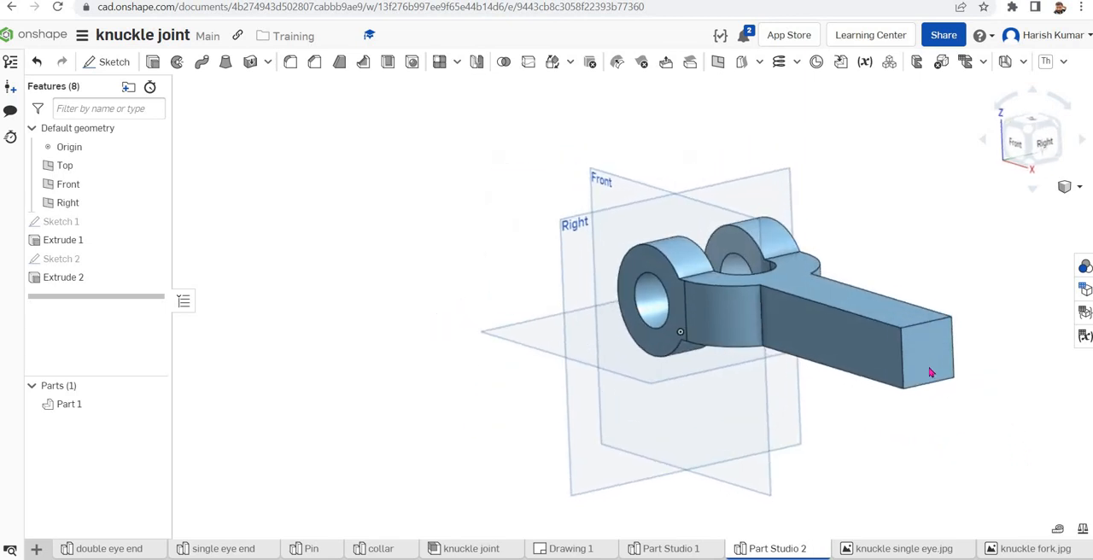
{"action": "left_click", "coordinate": [930, 365]}
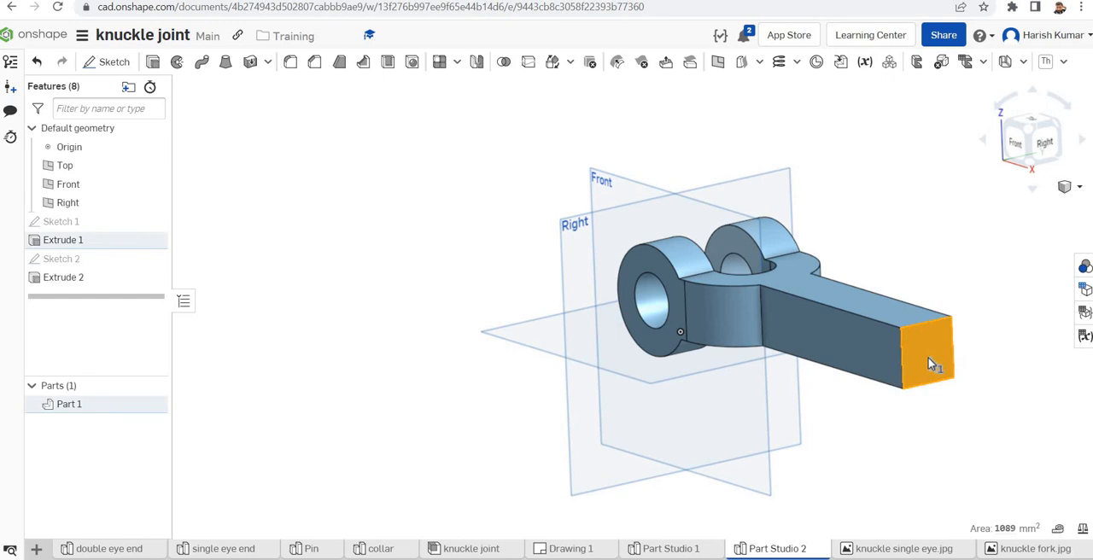
{"action": "right_click", "coordinate": [928, 364]}
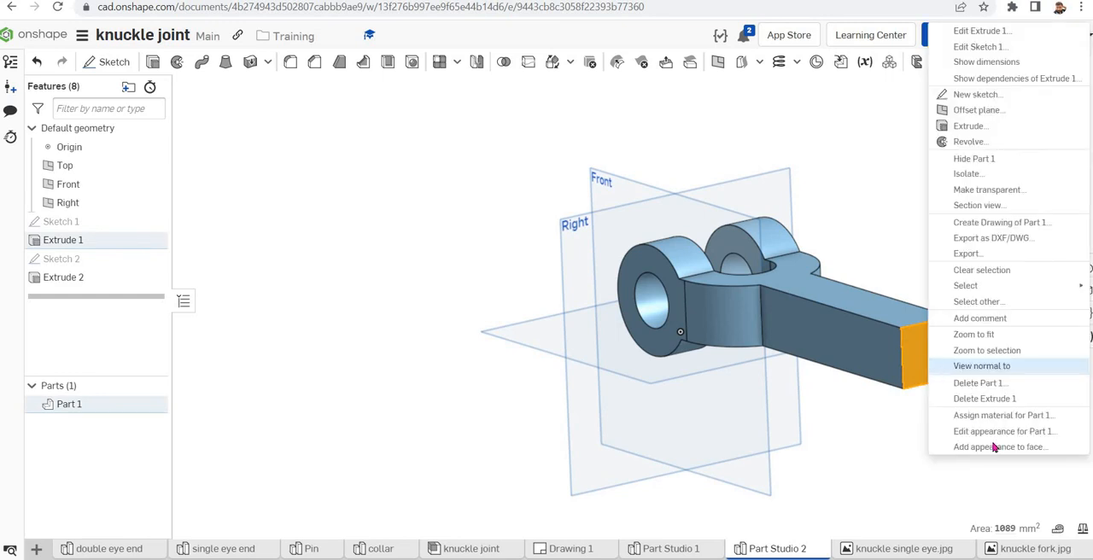
{"action": "left_click", "coordinate": [982, 96]}
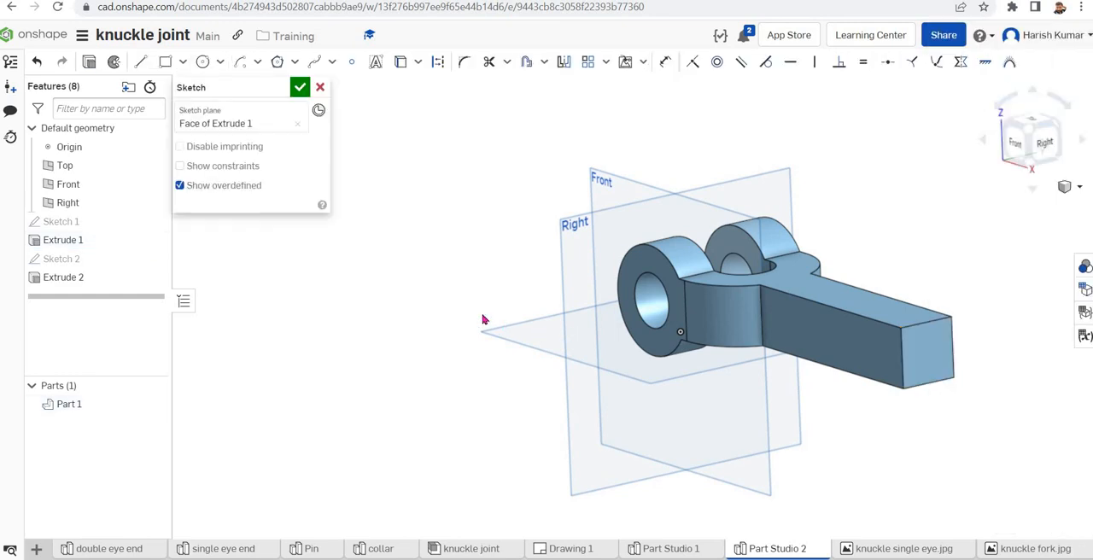
{"action": "right_click", "coordinate": [444, 306]}
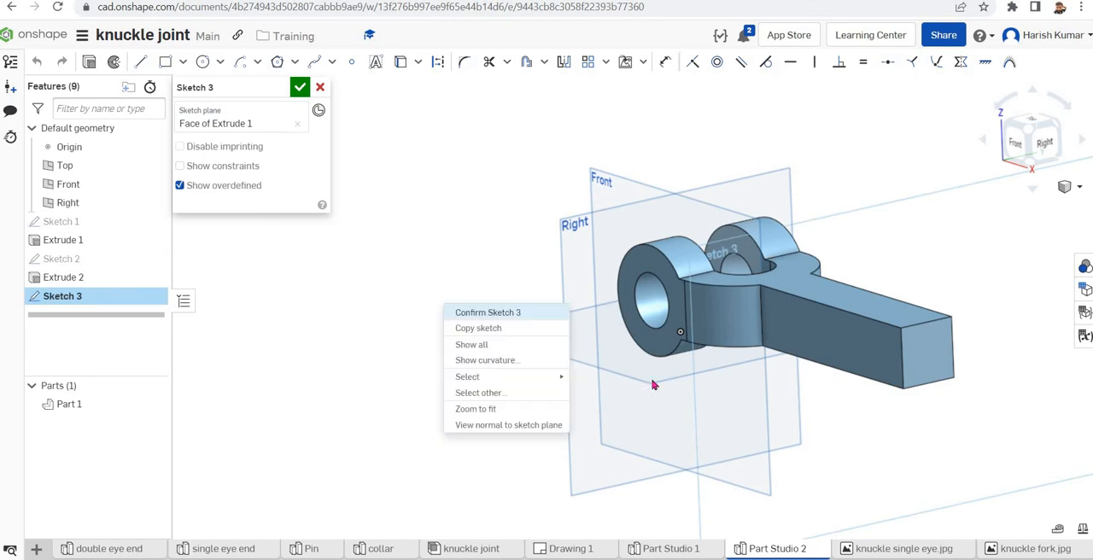
{"action": "left_click", "coordinate": [503, 426]}
{"action": "key", "text": "c"}
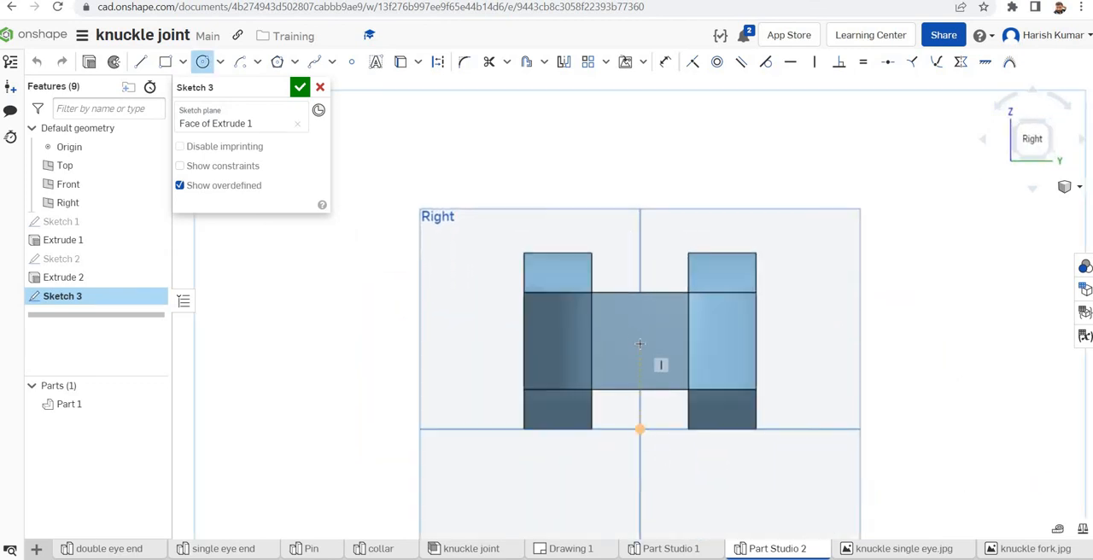
{"action": "left_click", "coordinate": [319, 89]}
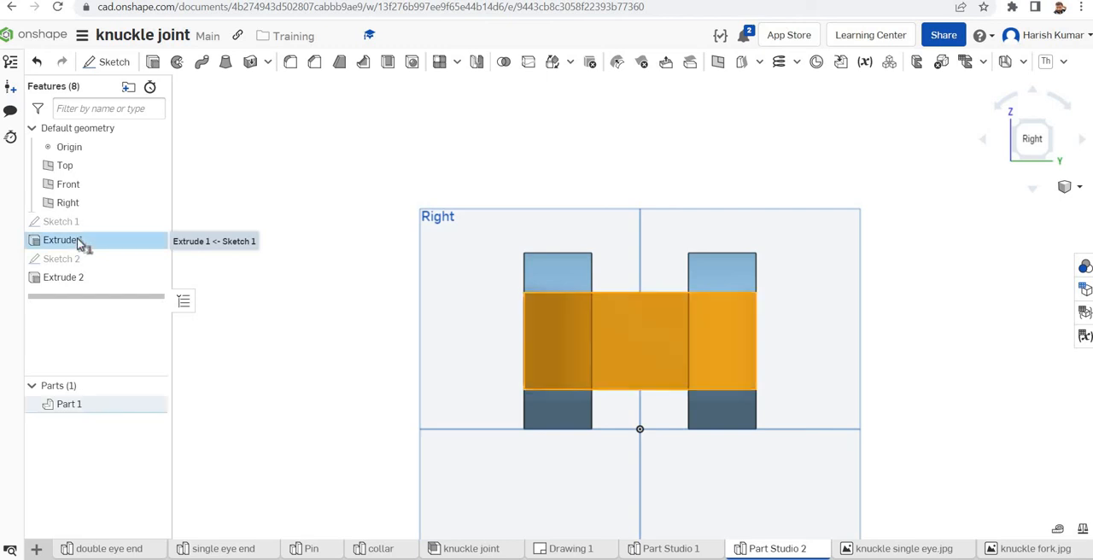
Make the fork body's 60 mm base extrusion symmetric about its sketch plane
{"action": "double_click", "coordinate": [79, 241]}
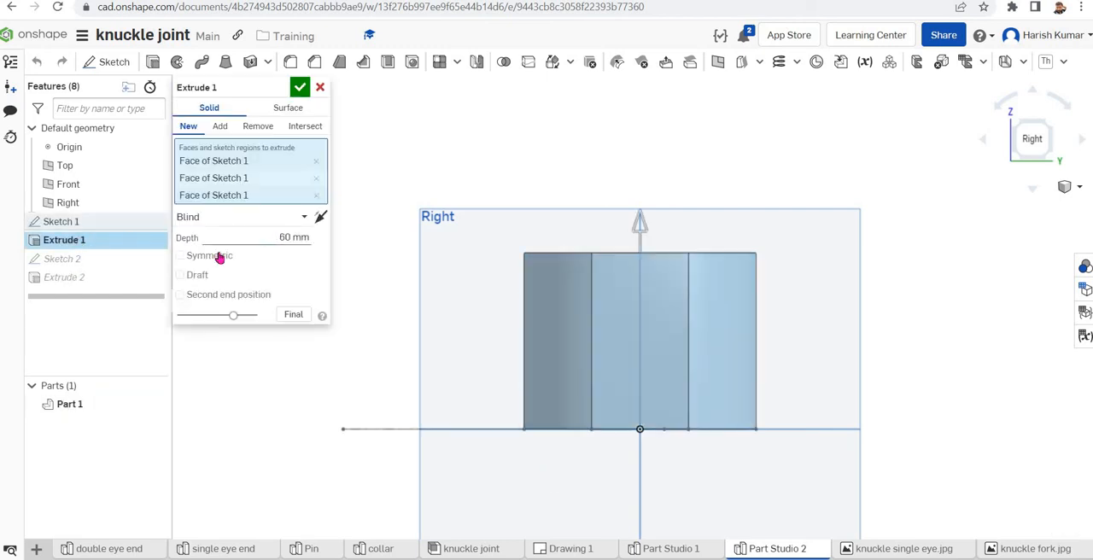
{"action": "left_click", "coordinate": [180, 256]}
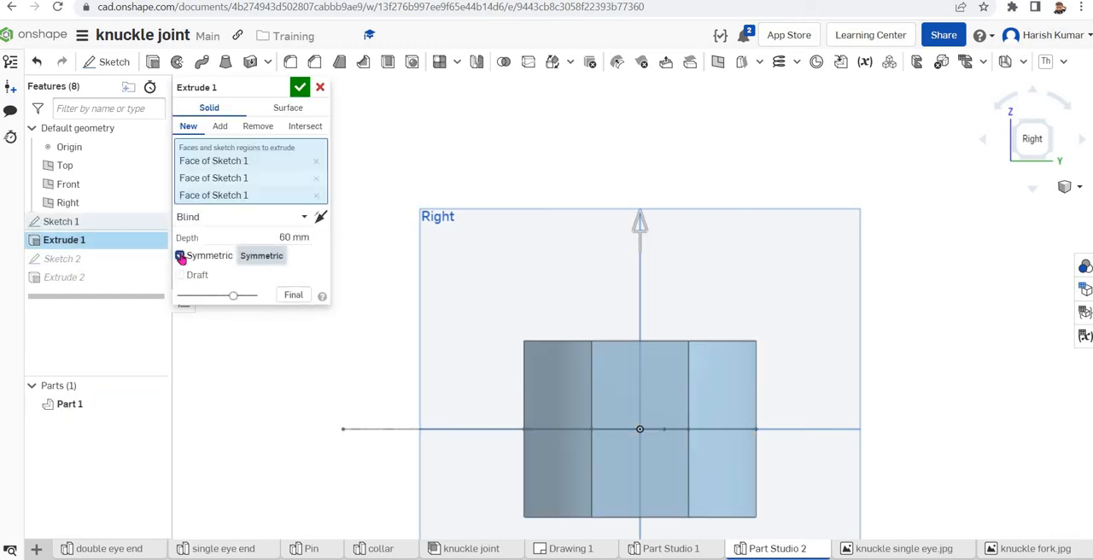
{"action": "left_click", "coordinate": [300, 88]}
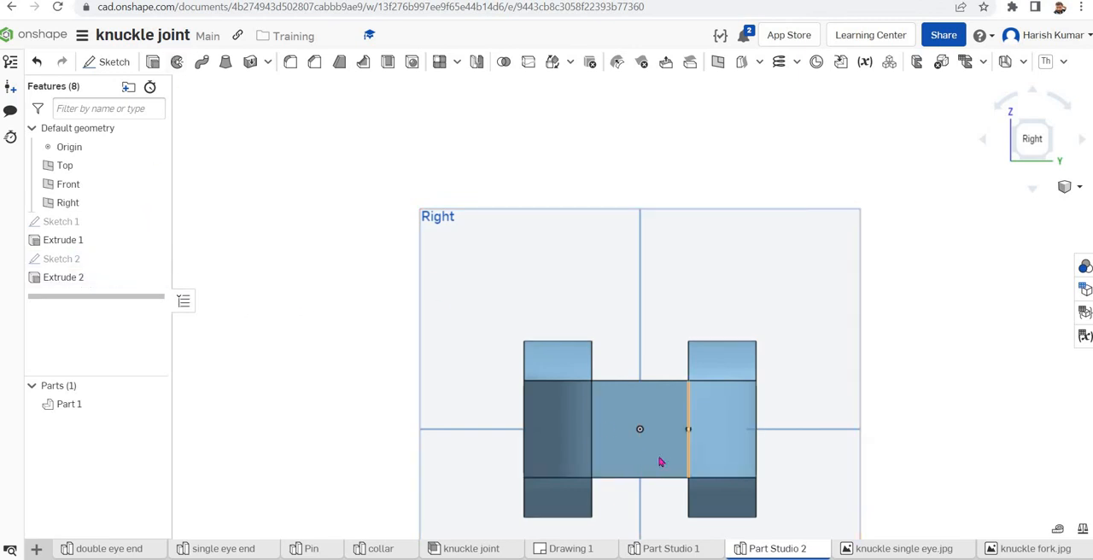
Start a sketch on the shank's square end face and draw a circle about 26 mm in diameter centred on the origin
{"action": "left_click", "coordinate": [660, 462]}
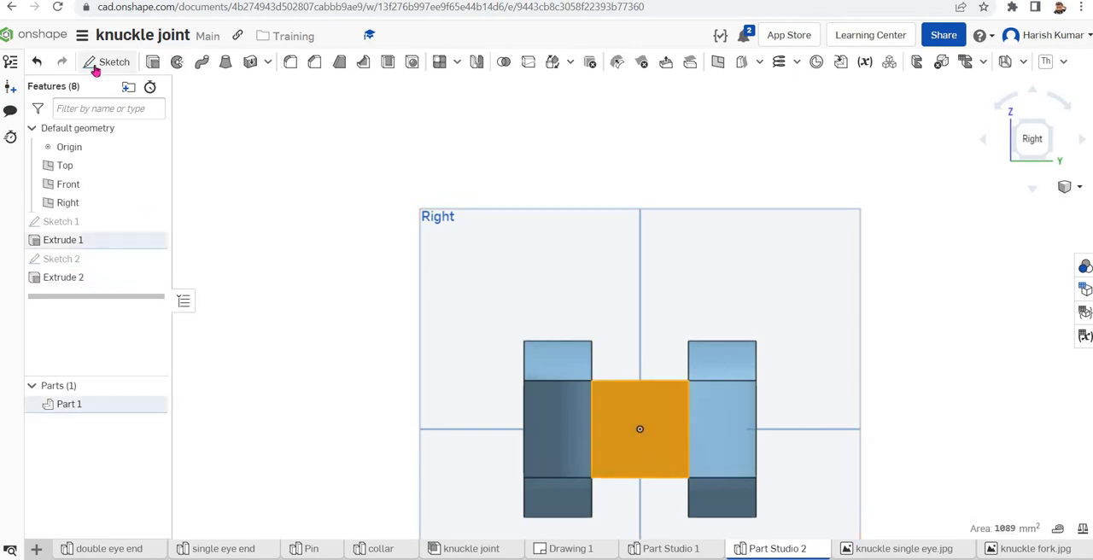
{"action": "left_click", "coordinate": [496, 240]}
{"action": "key", "text": "shift+s"}
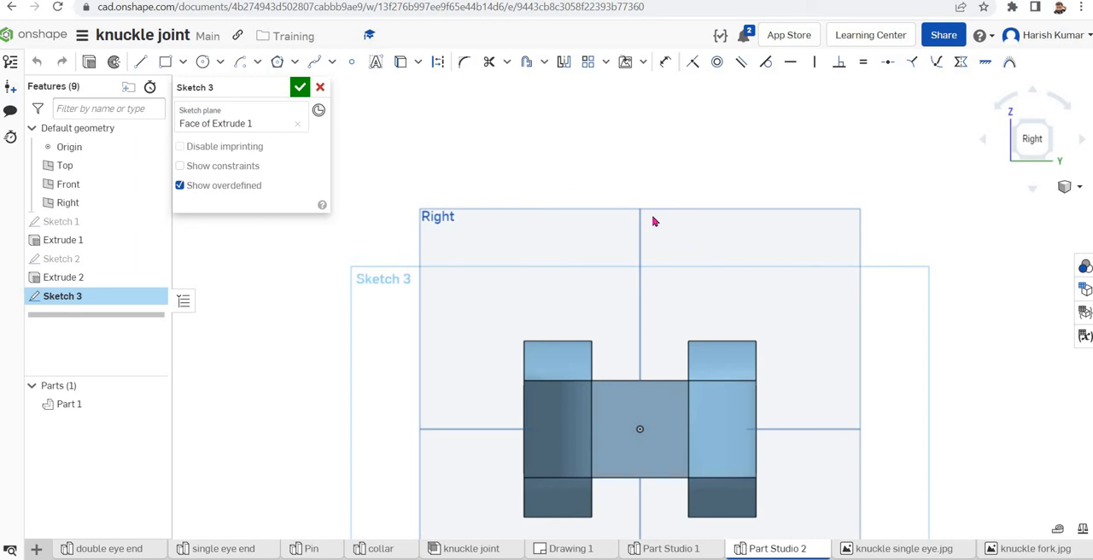
{"action": "scroll", "coordinate": [793, 384], "scroll_direction": "up", "scroll_amount": 2}
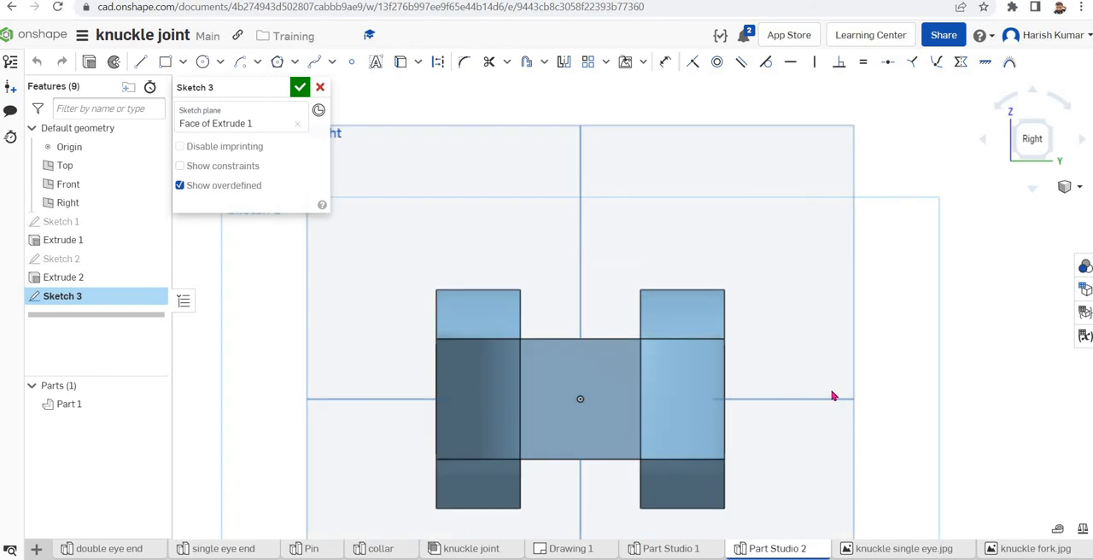
{"action": "left_click", "coordinate": [203, 61]}
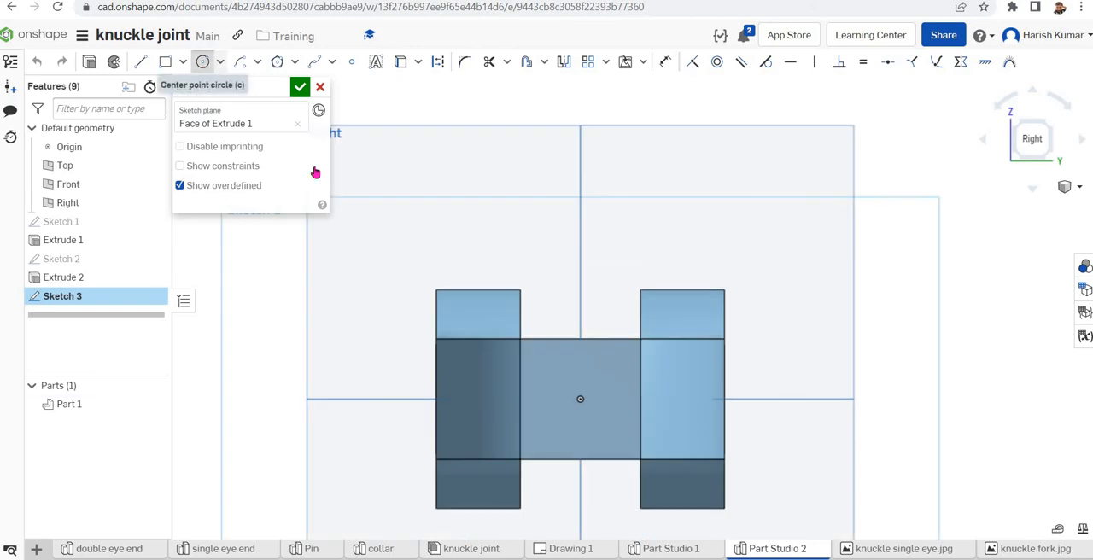
{"action": "left_click", "coordinate": [581, 399]}
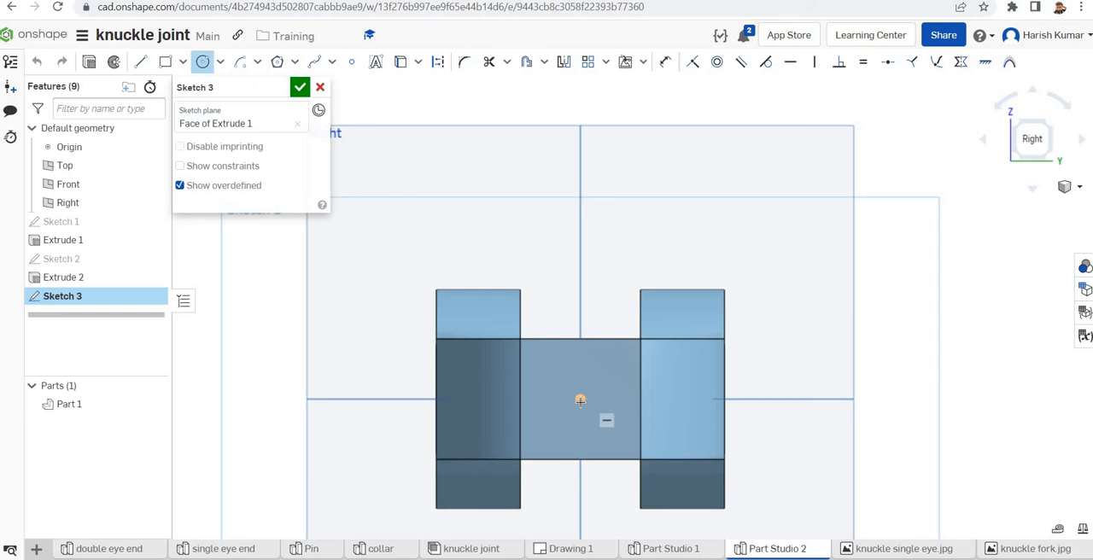
{"action": "left_click", "coordinate": [608, 436]}
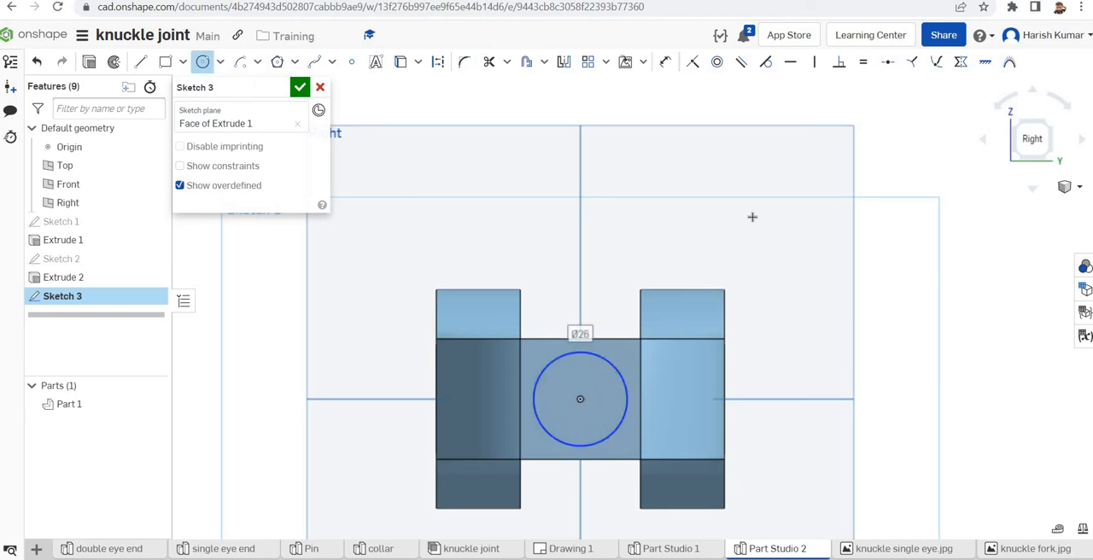
Dimension the circle on the shank's end face and set its diameter to 30 mm
{"action": "left_click", "coordinate": [665, 62]}
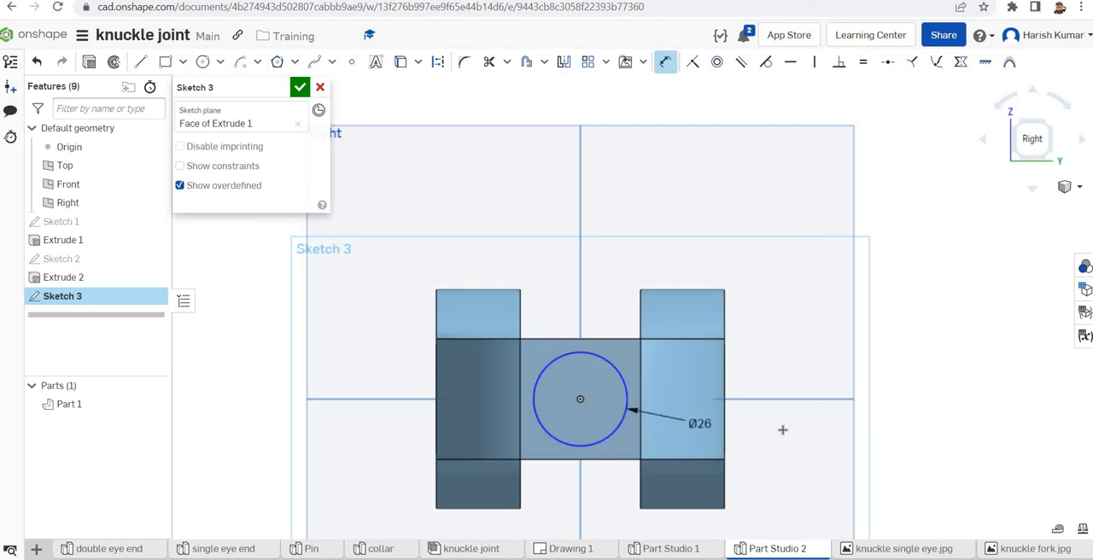
{"action": "left_click", "coordinate": [925, 436]}
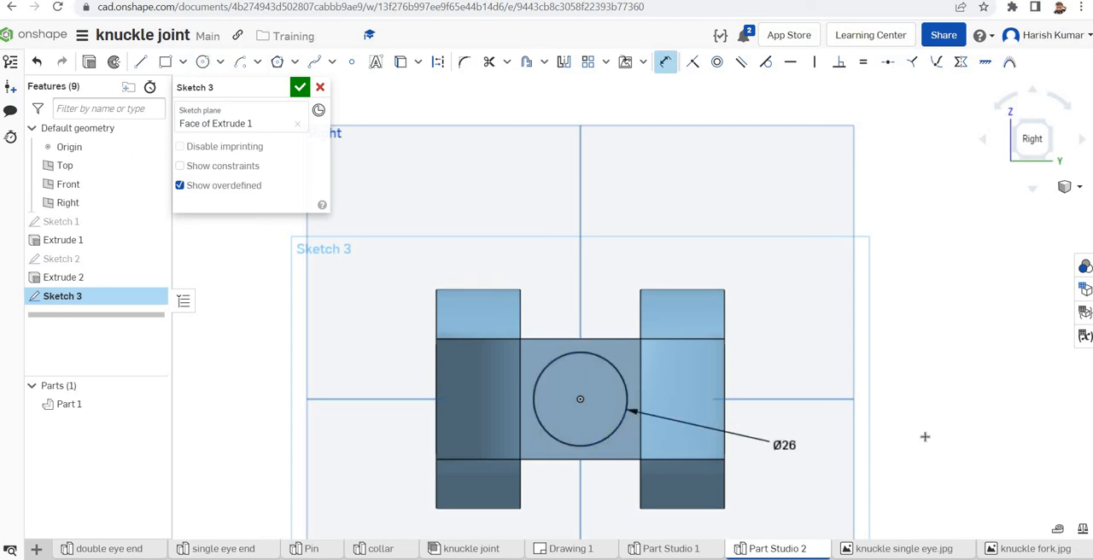
{"action": "type", "text": "30"}
{"action": "key", "text": "Return"}
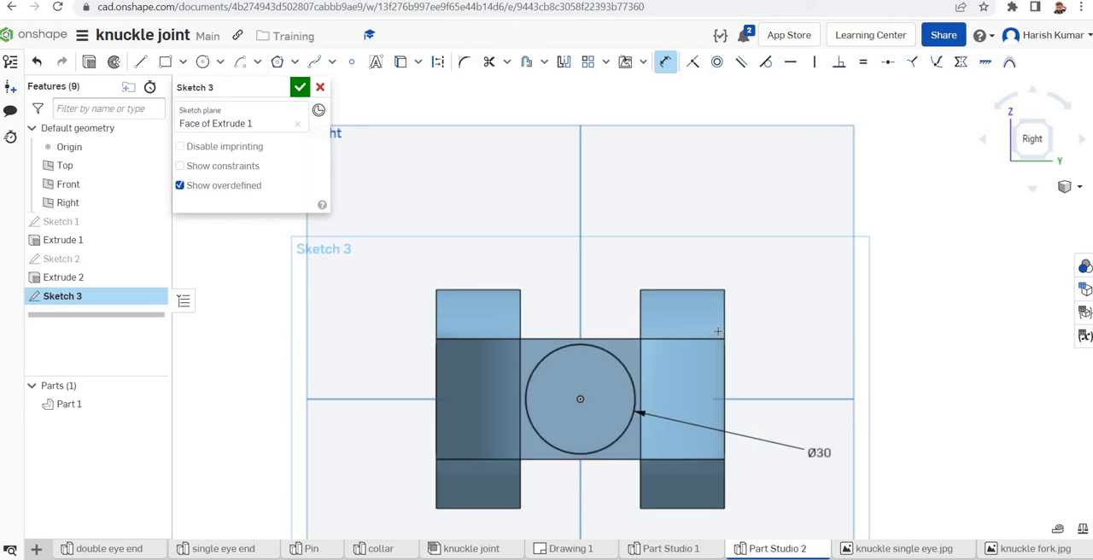
Sketch a diagonal line about 11 mm long across the upper-right corner of the shank's square end face
{"action": "left_click", "coordinate": [142, 62]}
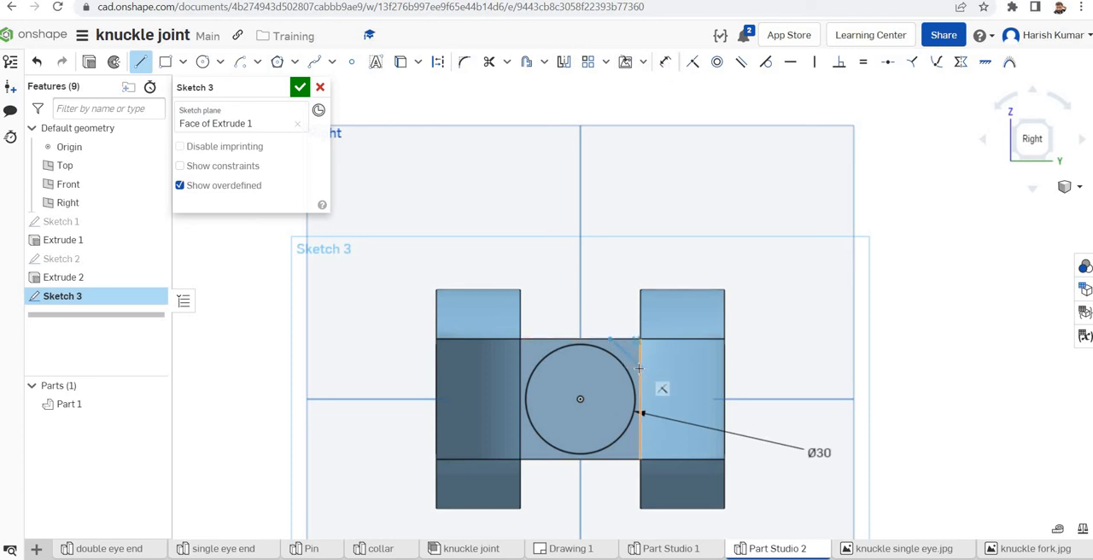
{"action": "left_click", "coordinate": [640, 367]}
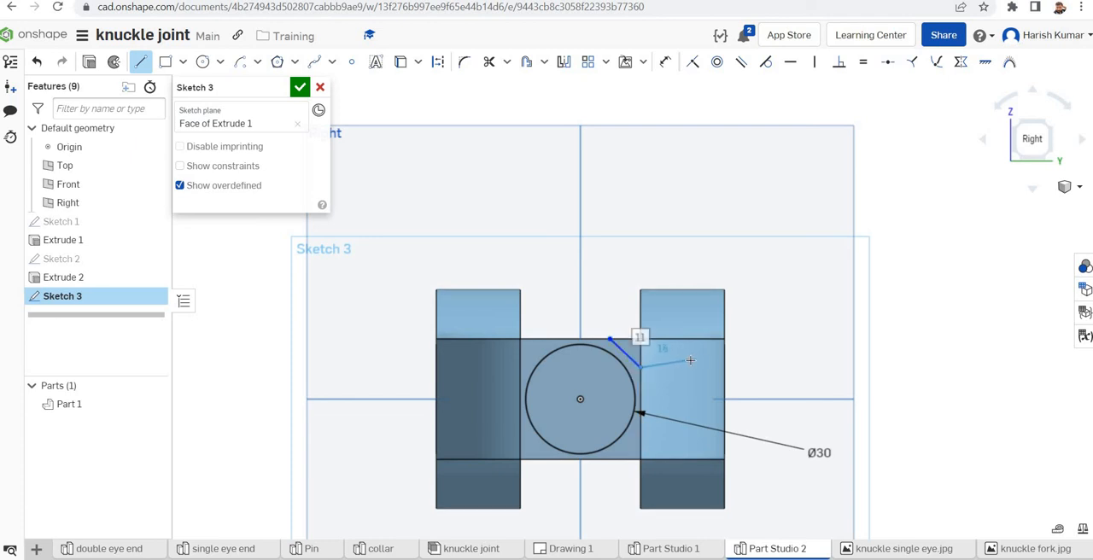
{"action": "key", "text": "Escape"}
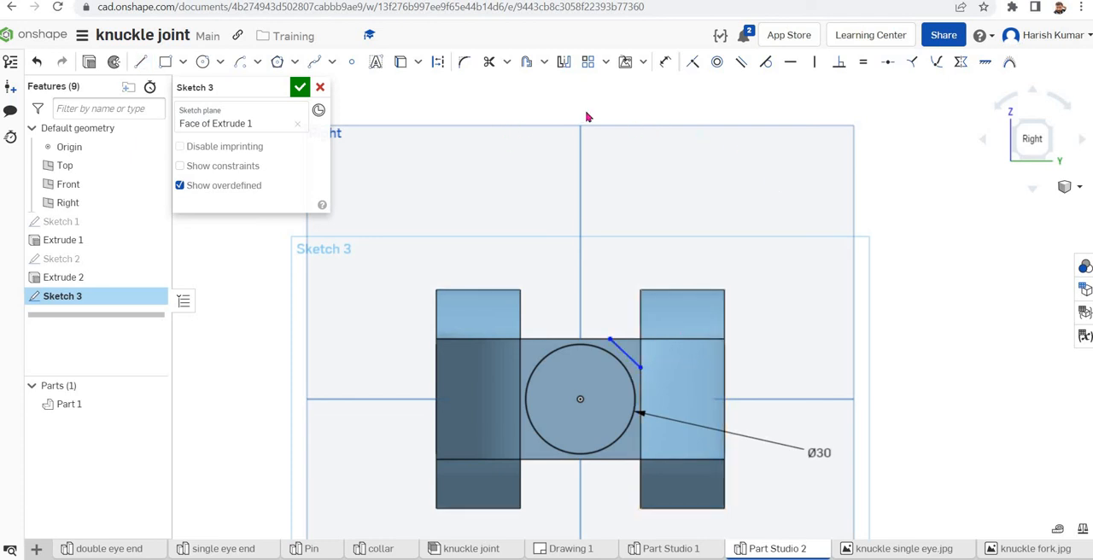
Dimension the diagonal line's endpoints from the square face's corner, setting both the vertical and horizontal distances to 10 mm
{"action": "left_click", "coordinate": [665, 62]}
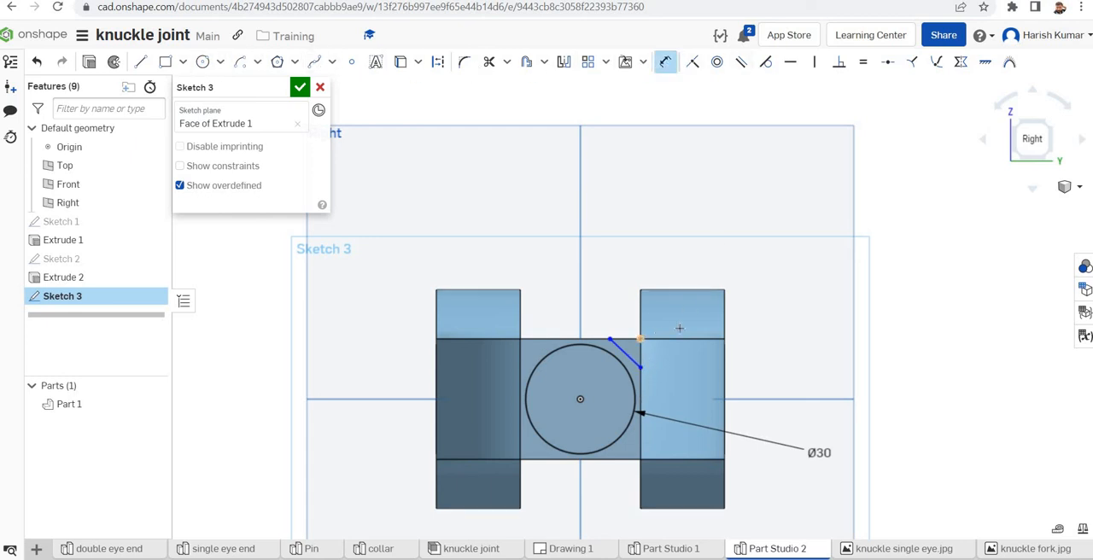
{"action": "left_click", "coordinate": [774, 285]}
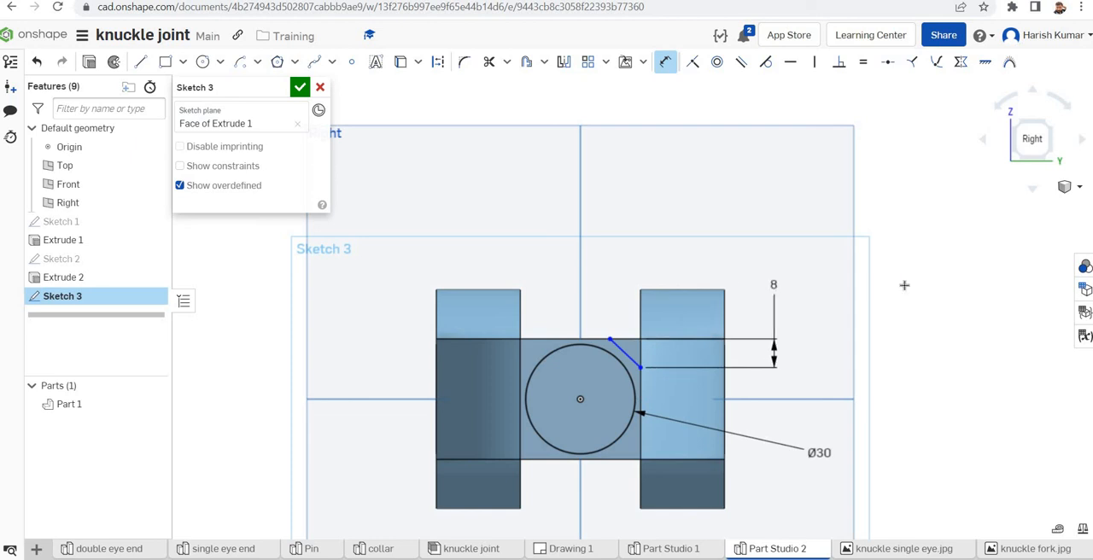
{"action": "type", "text": "10"}
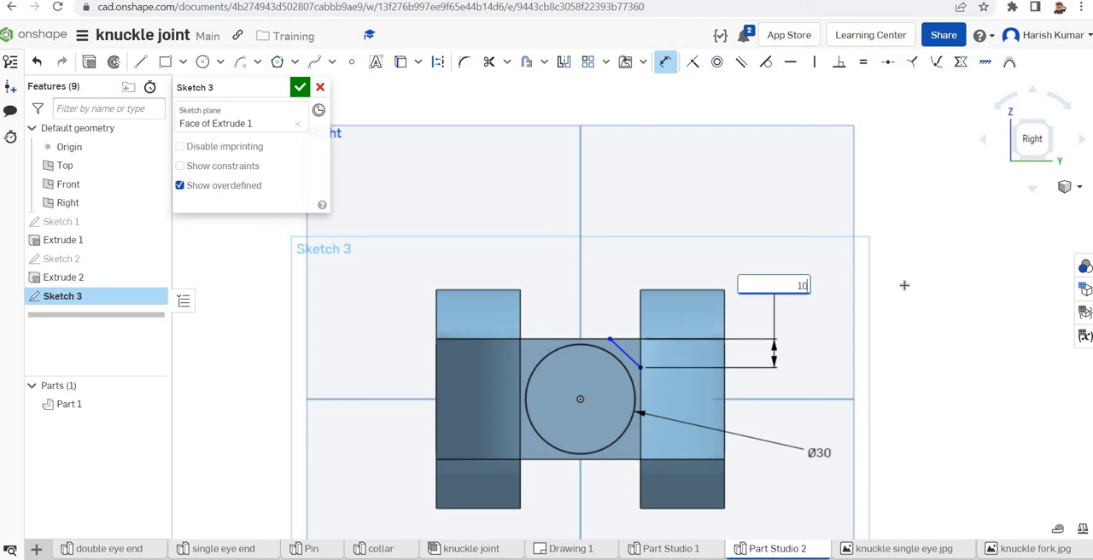
{"action": "key", "text": "Return"}
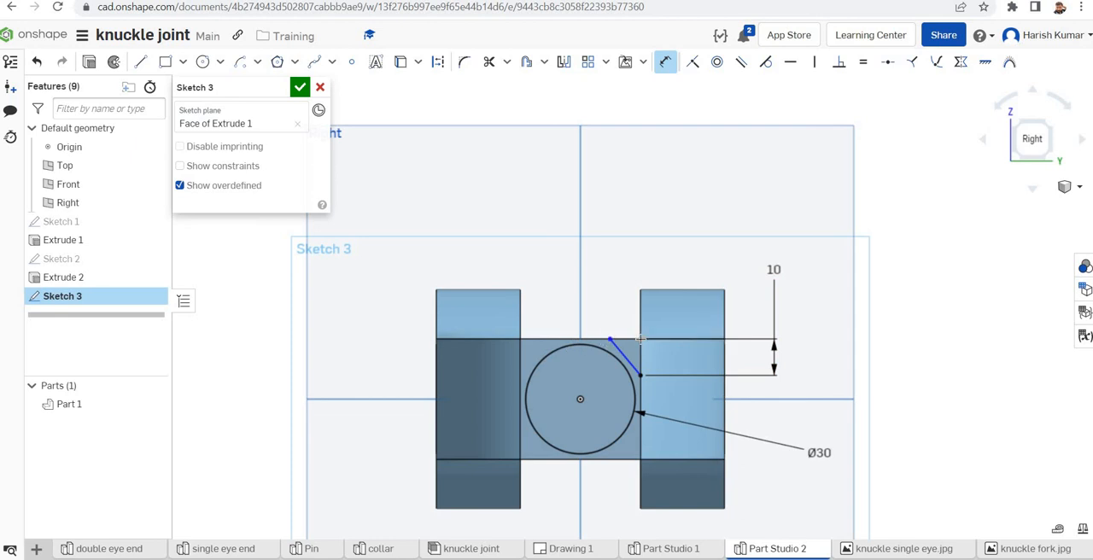
{"action": "left_click", "coordinate": [611, 339]}
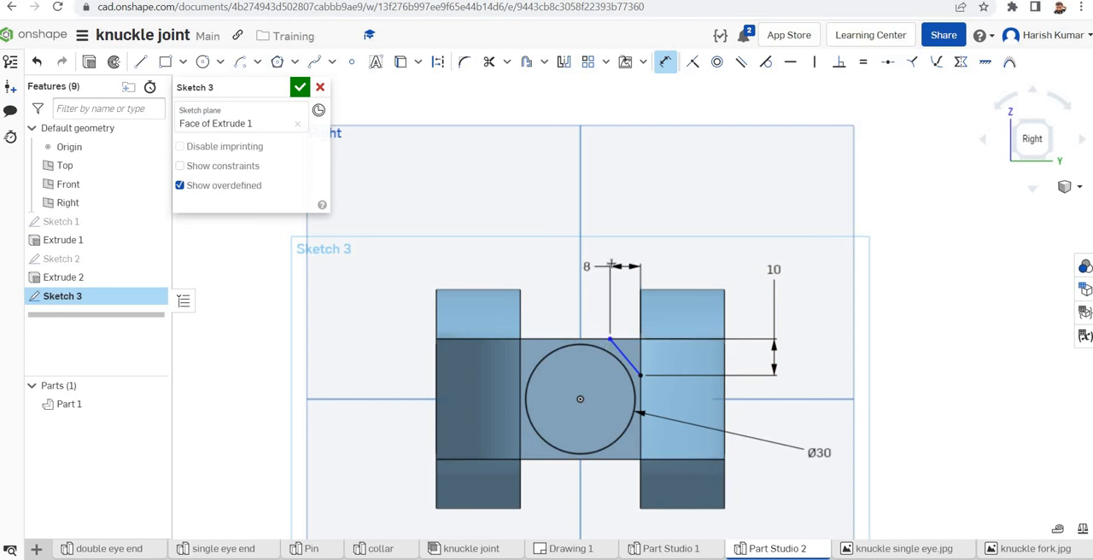
{"action": "left_click", "coordinate": [640, 256]}
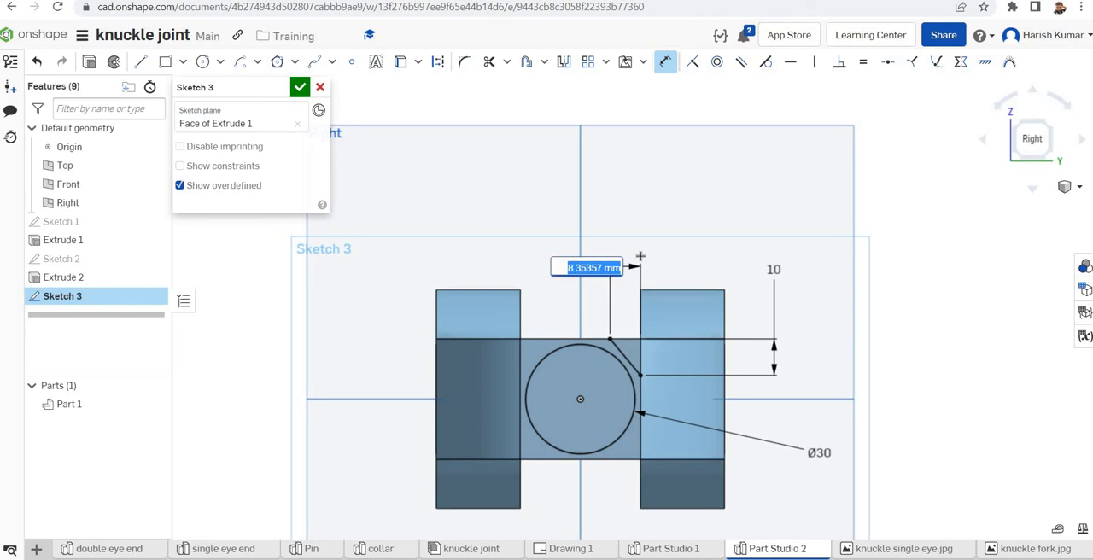
{"action": "type", "text": "10"}
{"action": "key", "text": "Return"}
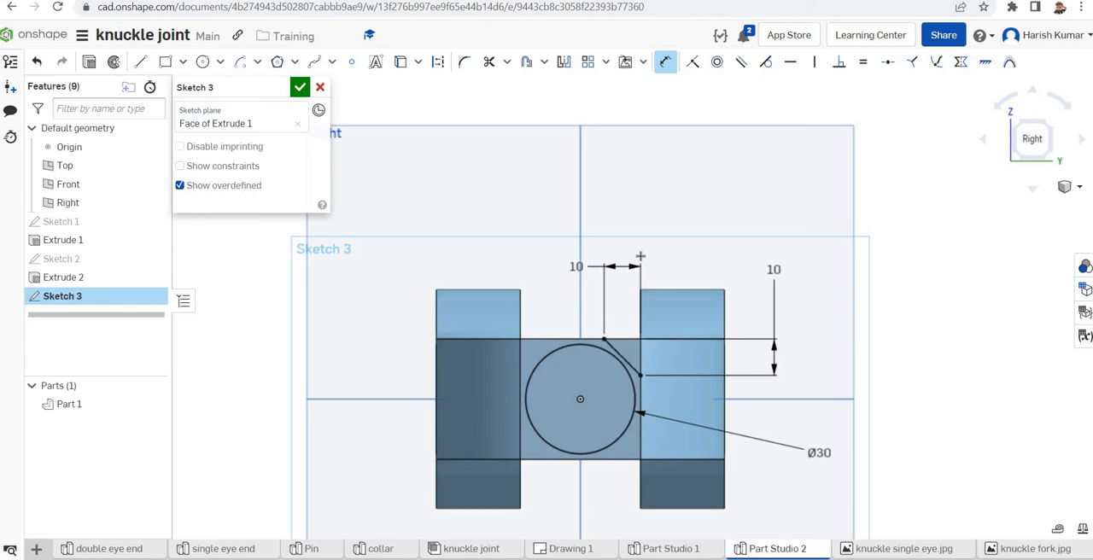
Draw a horizontal construction line about 18 mm long and a vertical construction line, both centred on the circle's centre
{"action": "left_click", "coordinate": [140, 61]}
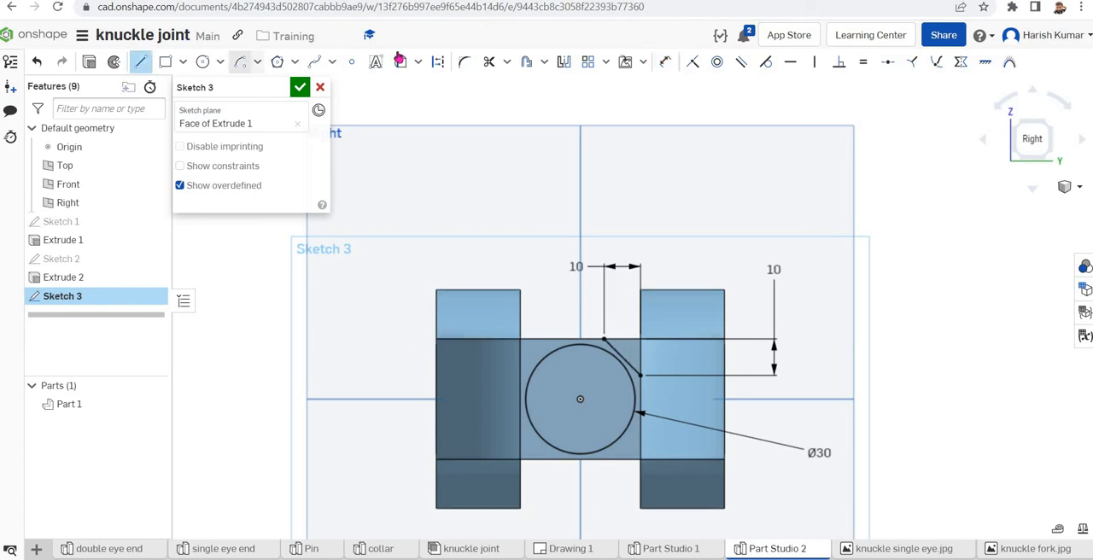
{"action": "left_click", "coordinate": [437, 62]}
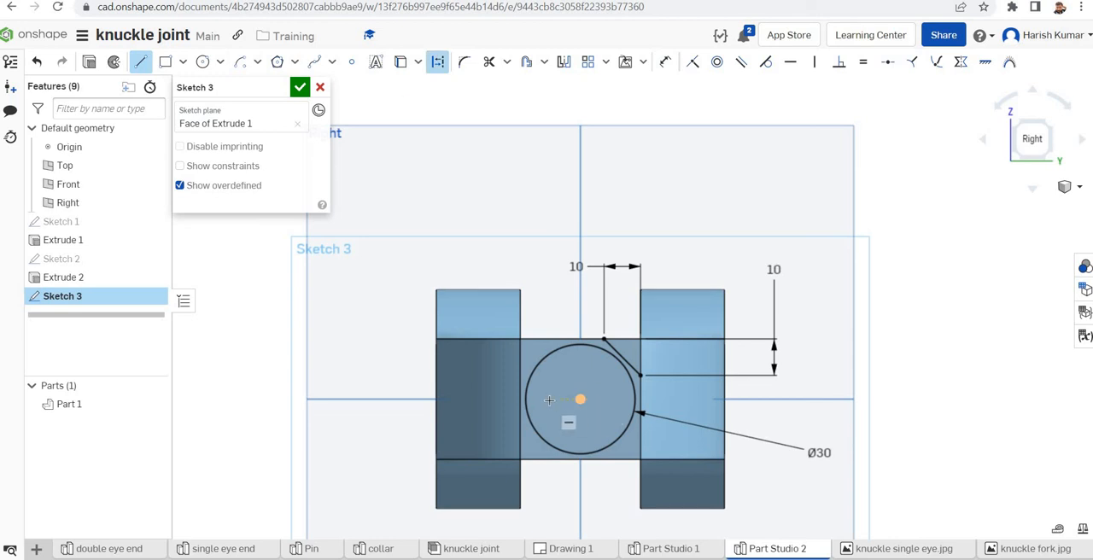
{"action": "left_click", "coordinate": [578, 399]}
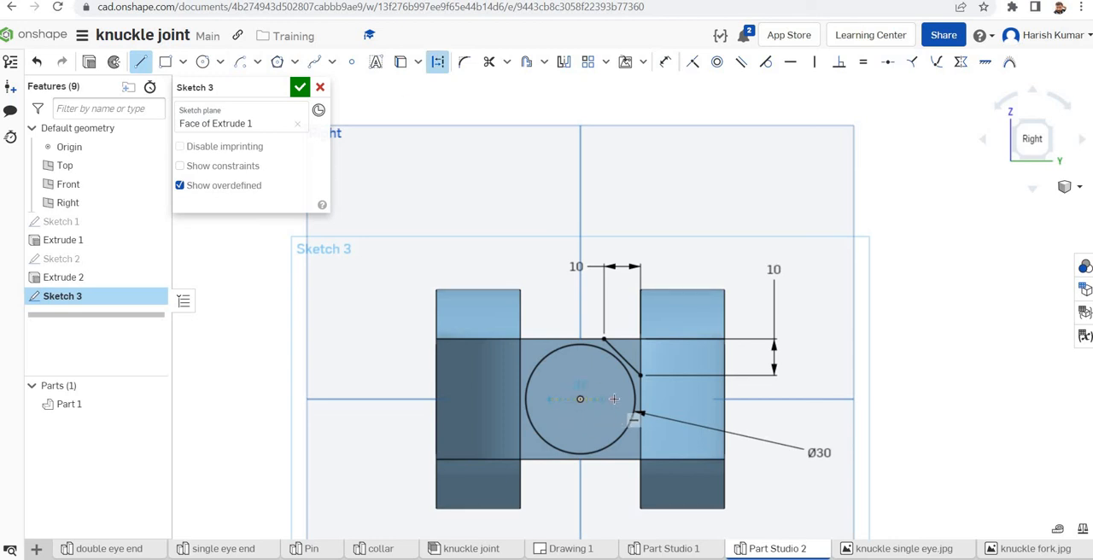
{"action": "left_click", "coordinate": [613, 399]}
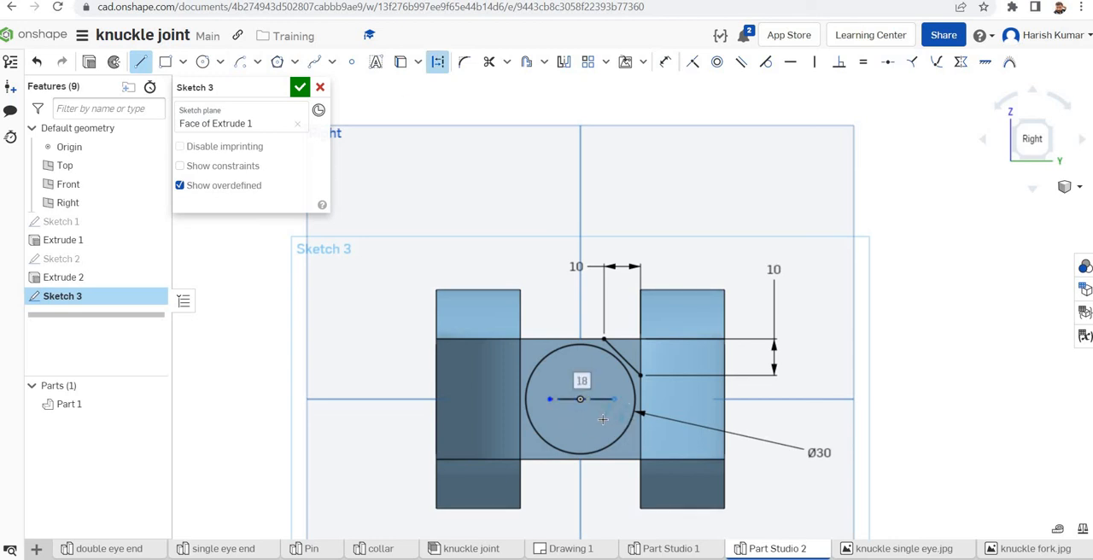
{"action": "key", "text": "Escape"}
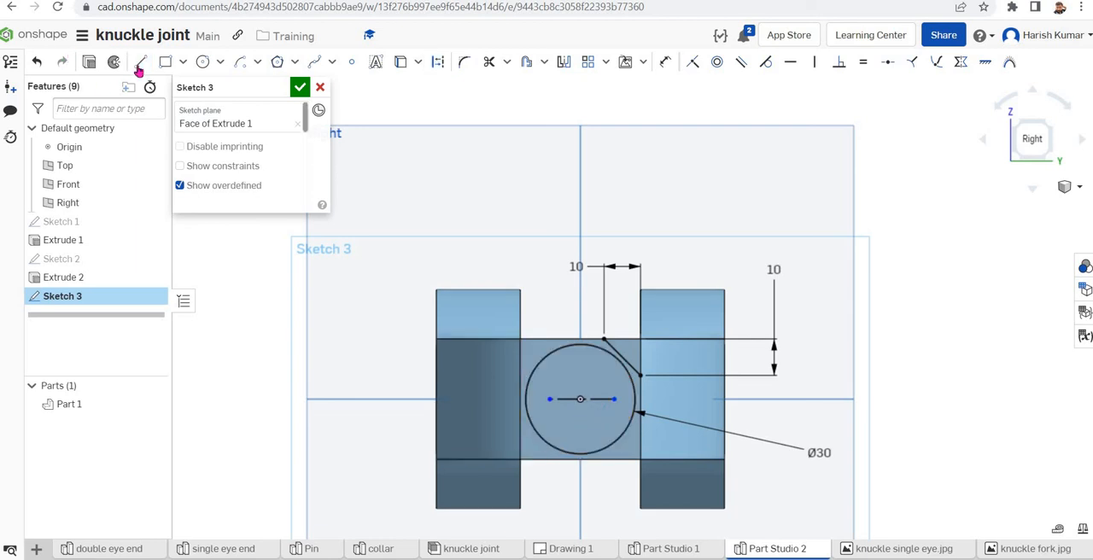
{"action": "left_click", "coordinate": [139, 65]}
{"action": "left_click", "coordinate": [437, 61]}
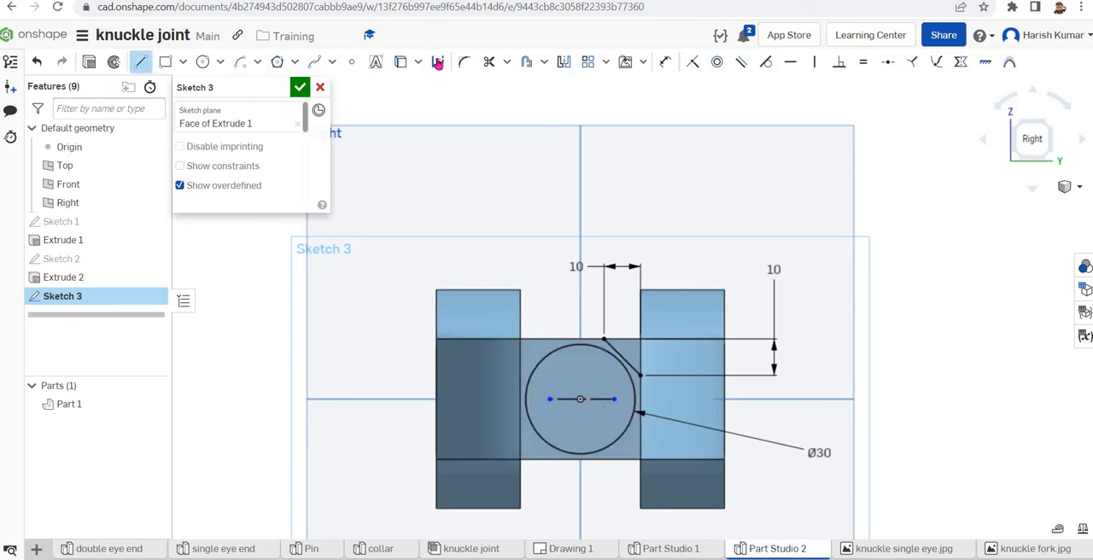
{"action": "left_click", "coordinate": [581, 398]}
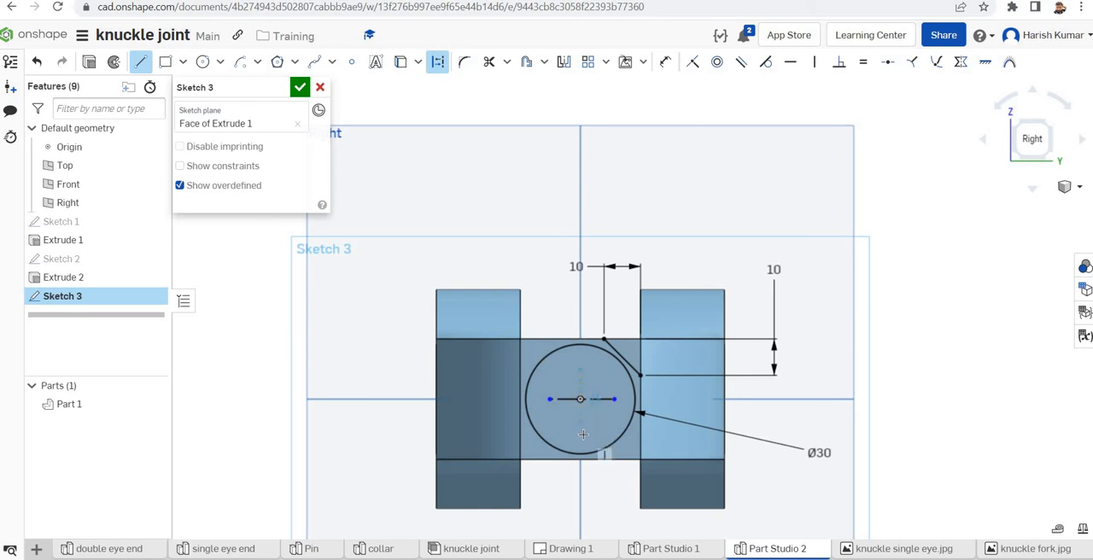
{"action": "key", "text": "Escape"}
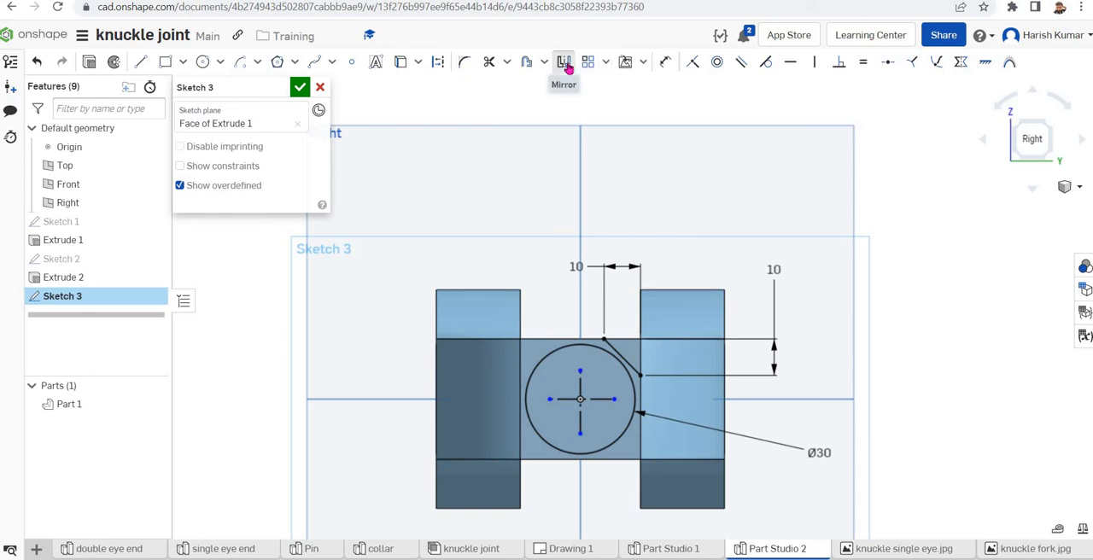
Mirror the diagonal corner line about the vertical construction line, and both diagonals about the horizontal one, to cover all four corners
{"action": "left_click", "coordinate": [563, 63]}
{"action": "left_click", "coordinate": [579, 384]}
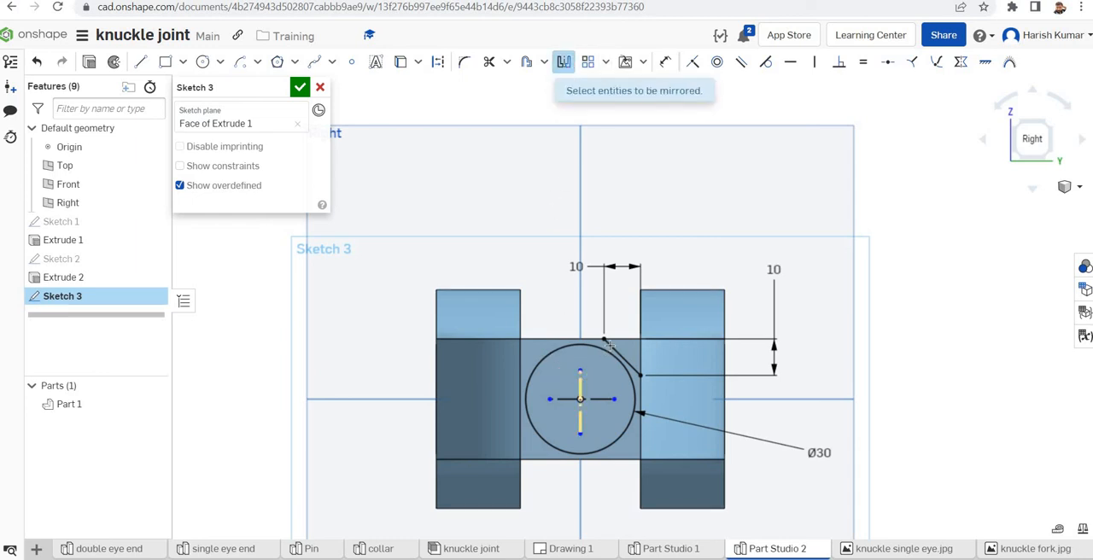
{"action": "left_click", "coordinate": [612, 344]}
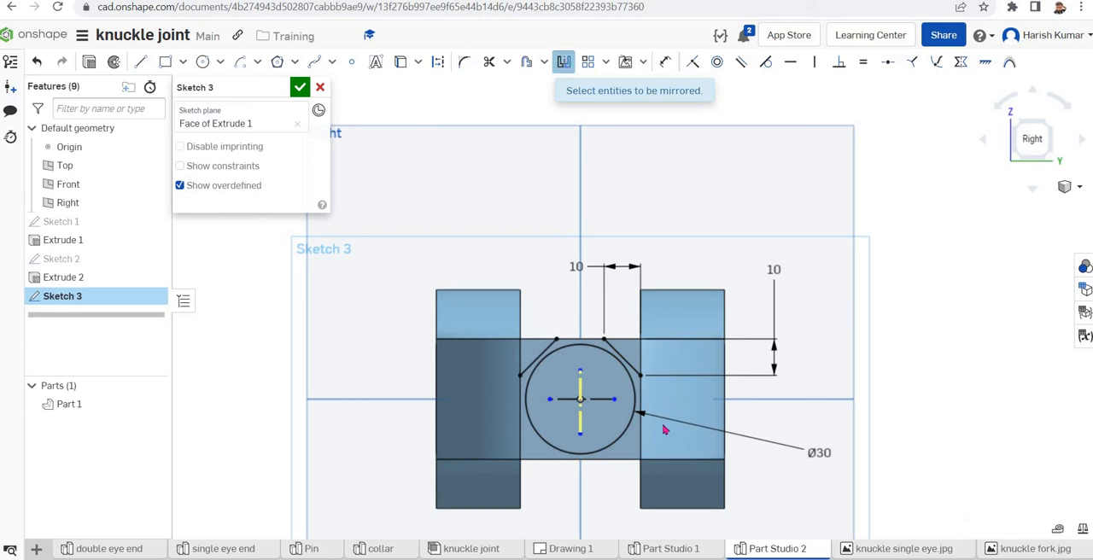
{"action": "key", "text": "Escape"}
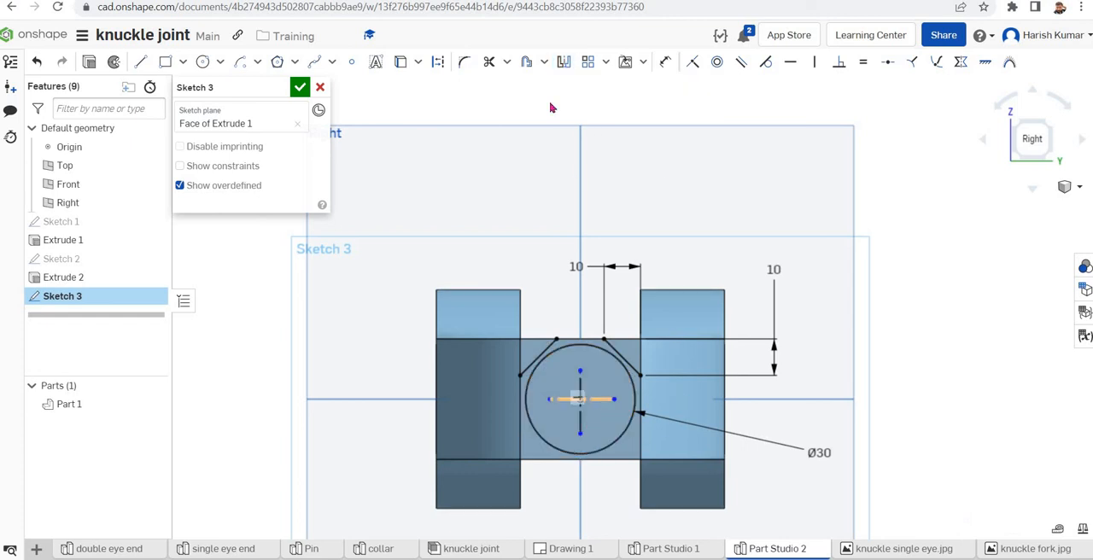
{"action": "left_click", "coordinate": [563, 61]}
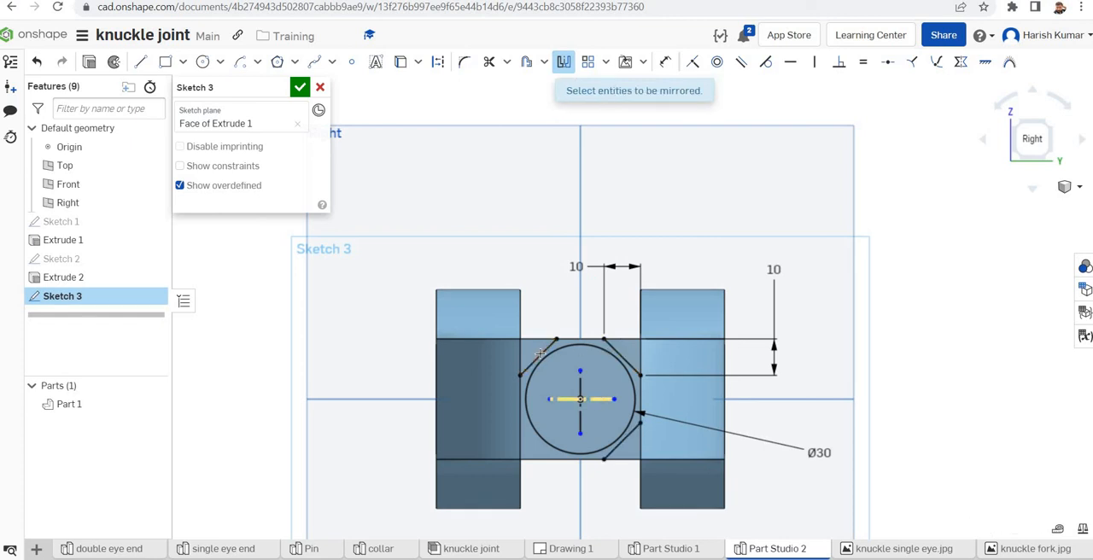
{"action": "left_click", "coordinate": [539, 354]}
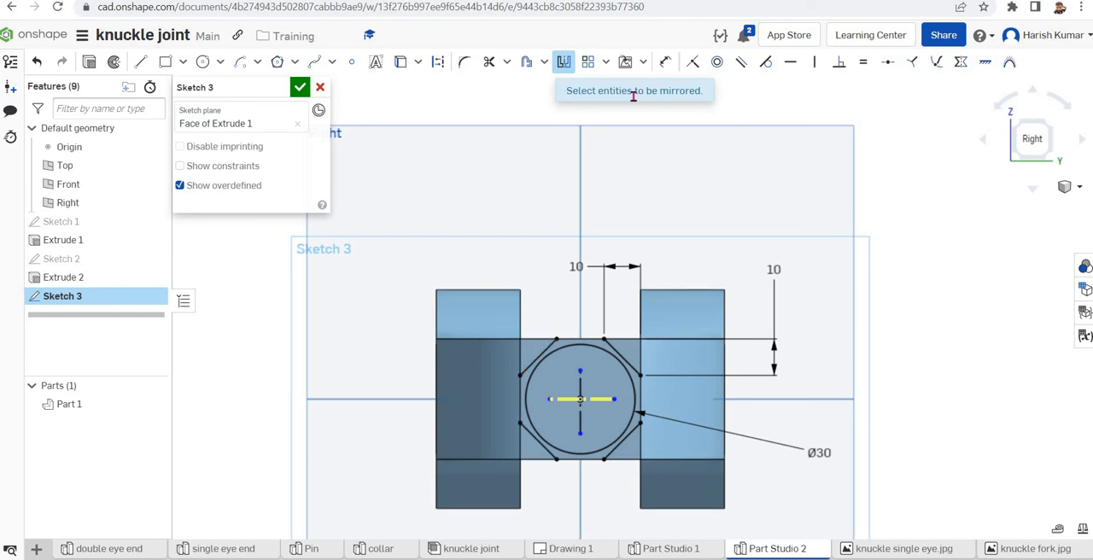
Extrude the four triangular corner regions of the end-face sketch as a 60 mm blind removal to cut the shank end to an octagon
{"action": "left_click", "coordinate": [89, 65]}
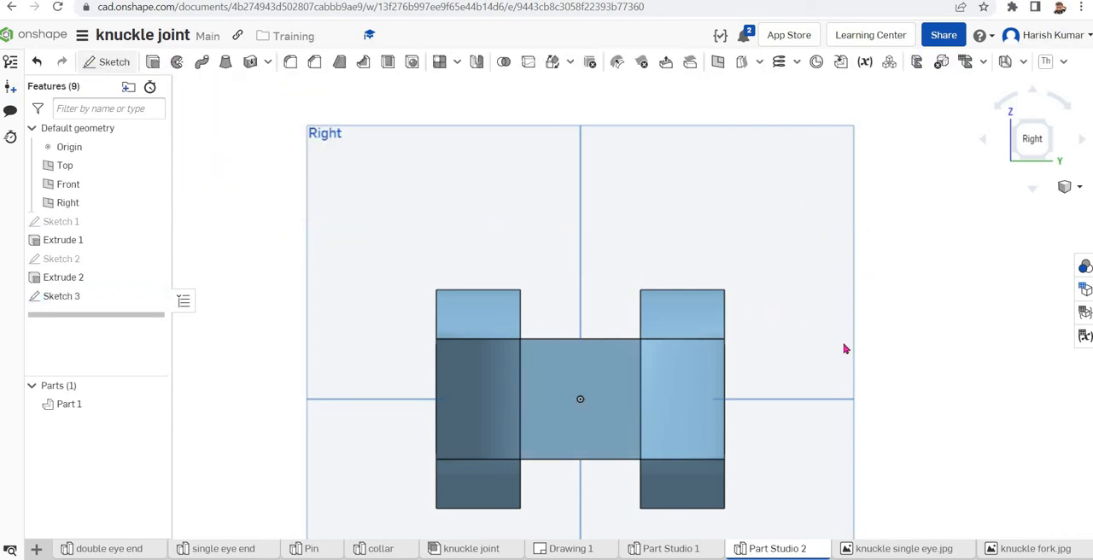
{"action": "key", "text": "shift+e"}
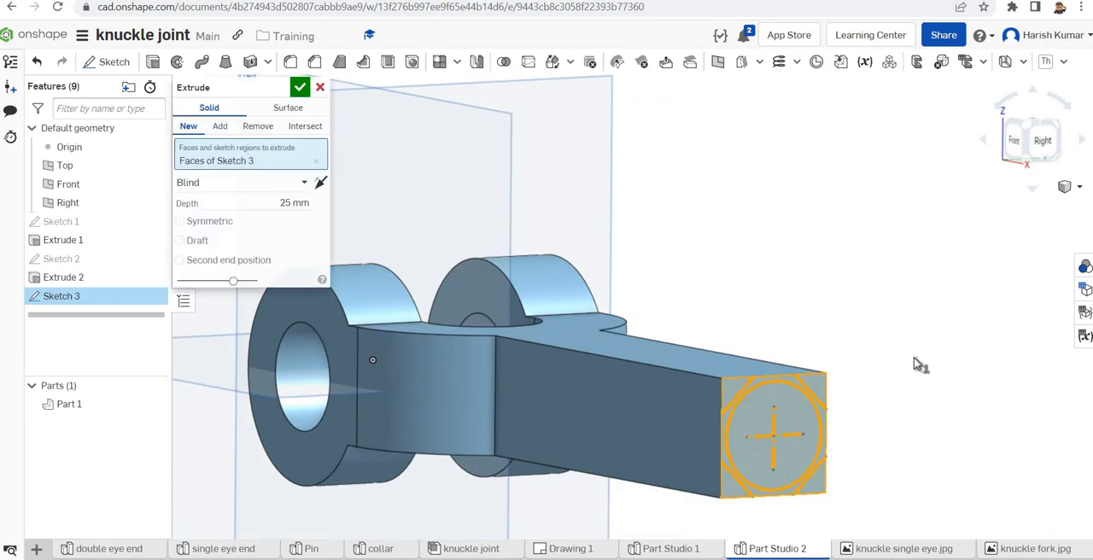
{"action": "left_click", "coordinate": [259, 126]}
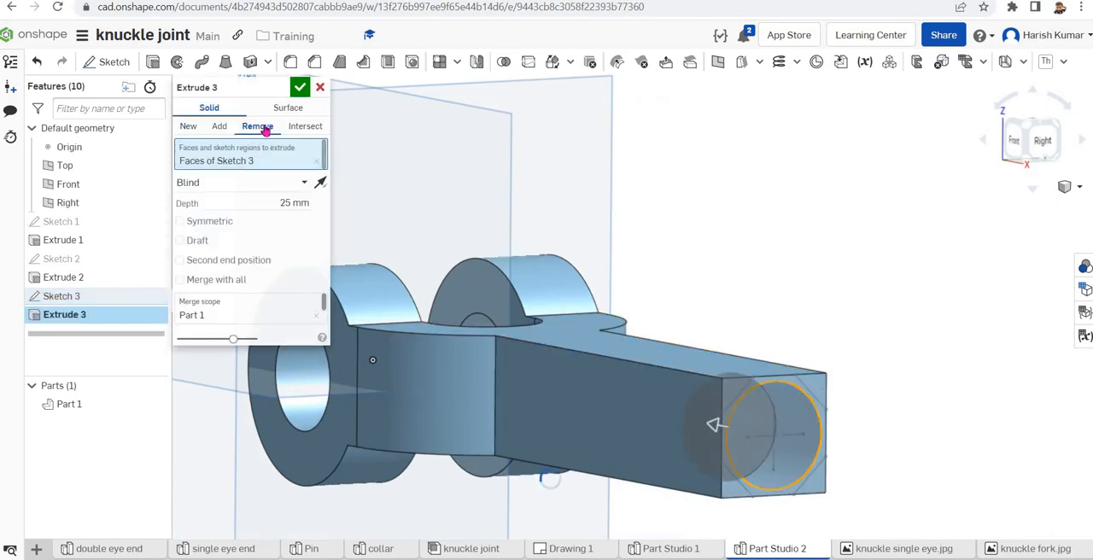
{"action": "left_click", "coordinate": [317, 162]}
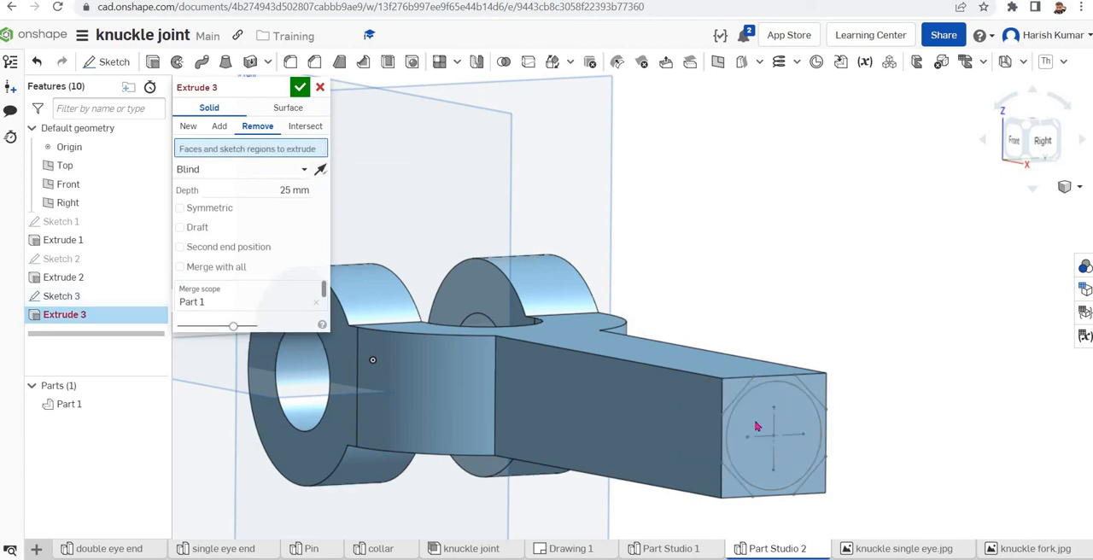
{"action": "left_click", "coordinate": [745, 394]}
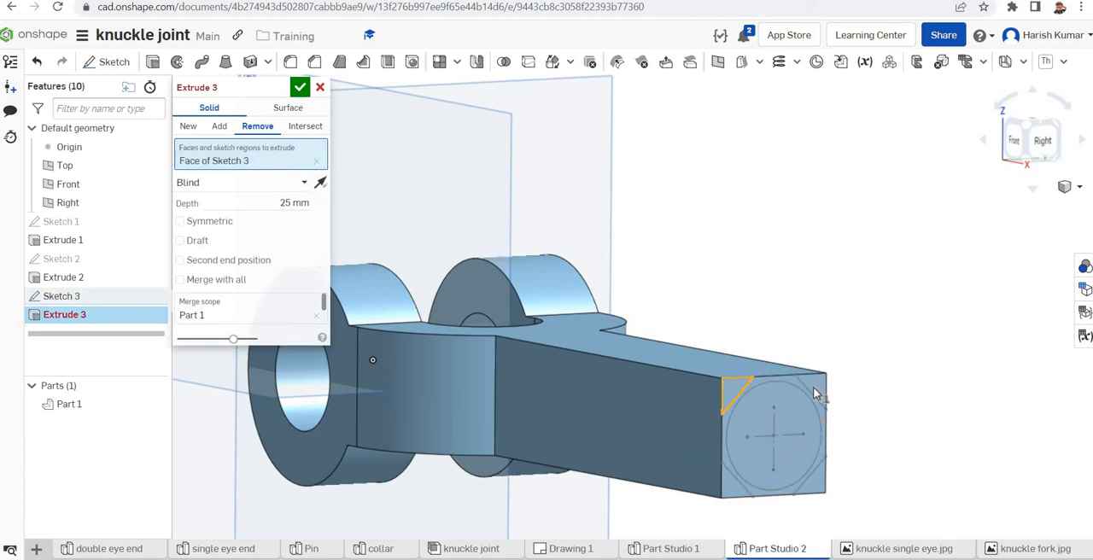
{"action": "left_click", "coordinate": [816, 389]}
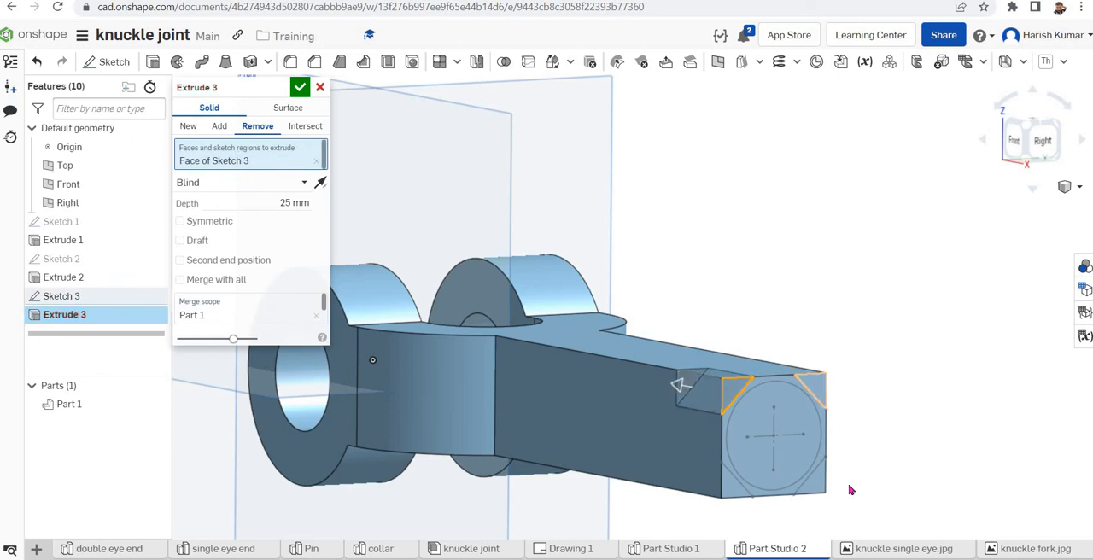
{"action": "left_click", "coordinate": [737, 490]}
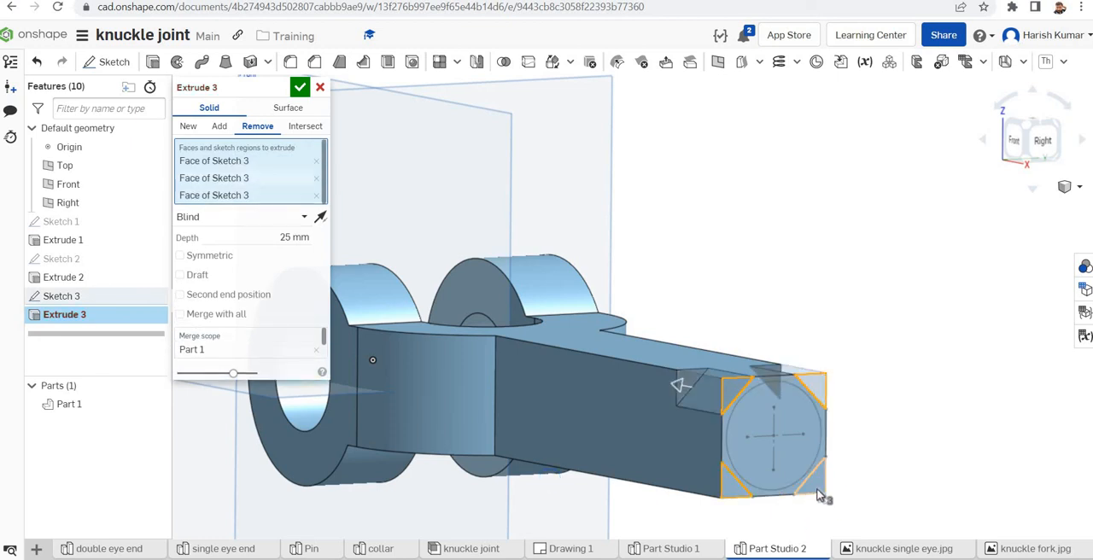
{"action": "left_click", "coordinate": [293, 244]}
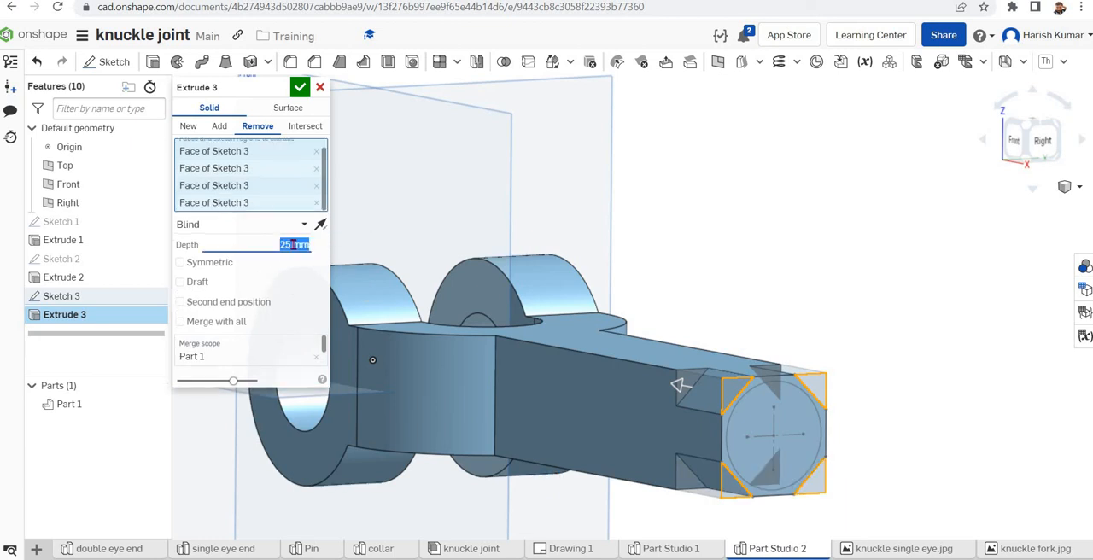
{"action": "left_click", "coordinate": [293, 244]}
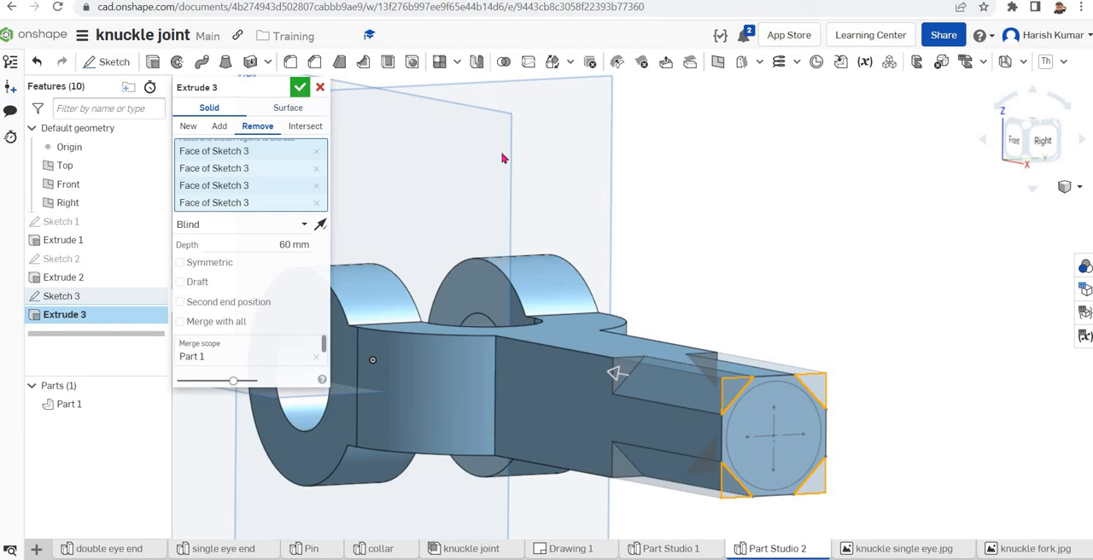
{"action": "key", "text": "Return"}
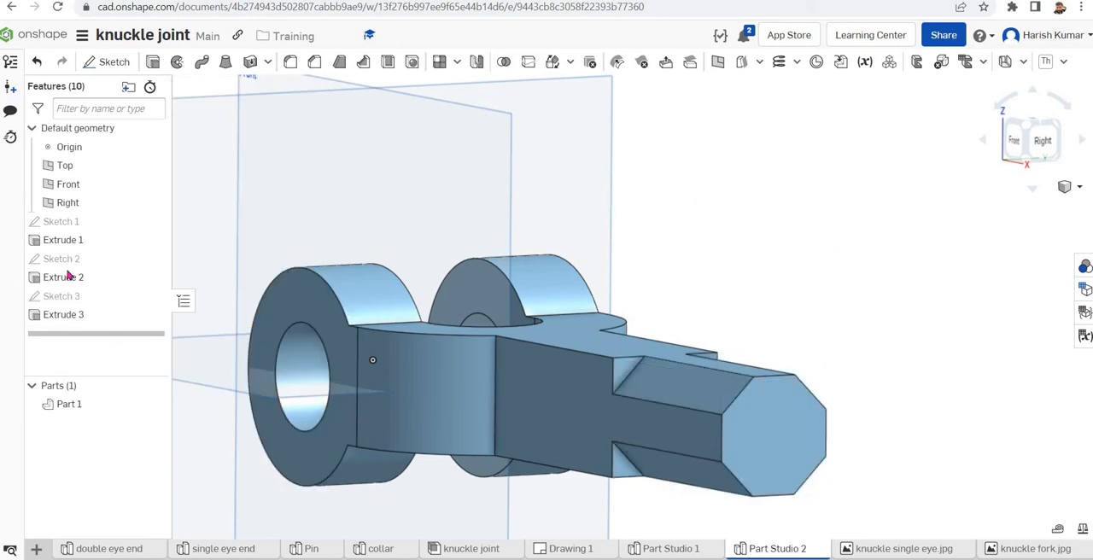
Show the end-face sketch, extrude its circular region as a 30 mm blind solid added to the octagonal shank, and hide the sketch again
{"action": "left_click", "coordinate": [154, 297]}
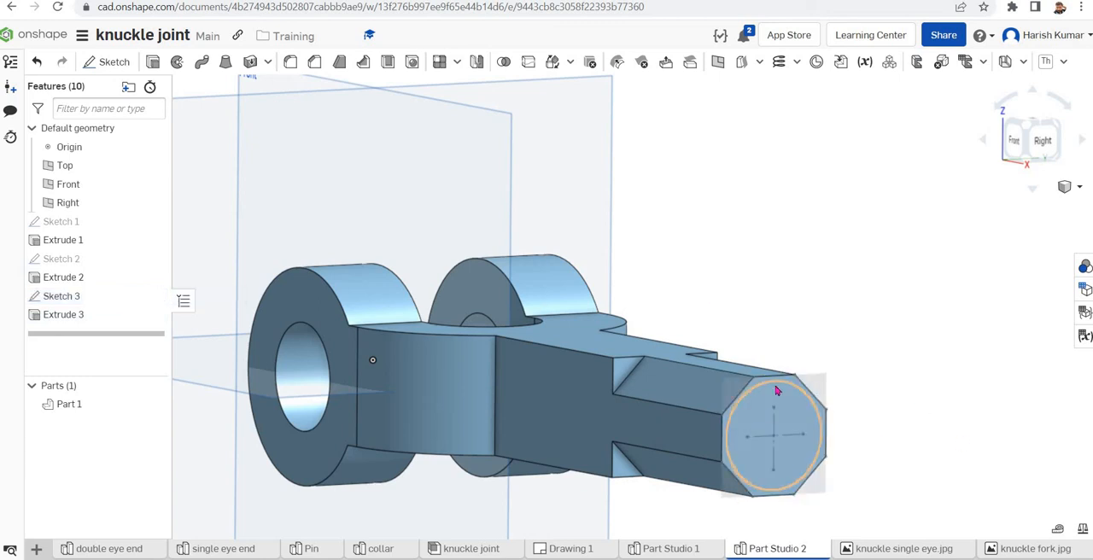
{"action": "left_click", "coordinate": [784, 390]}
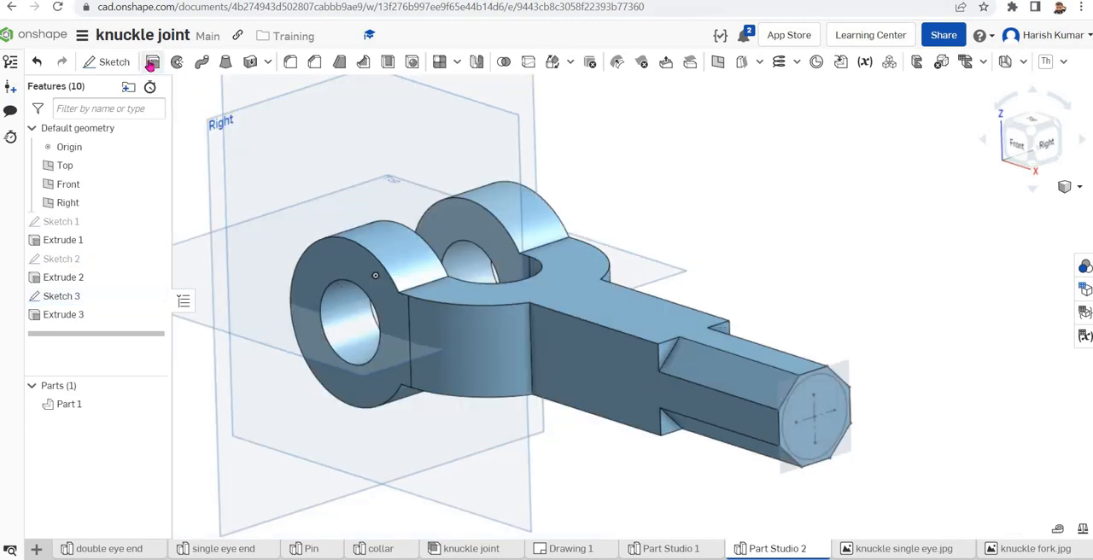
{"action": "left_click", "coordinate": [152, 63]}
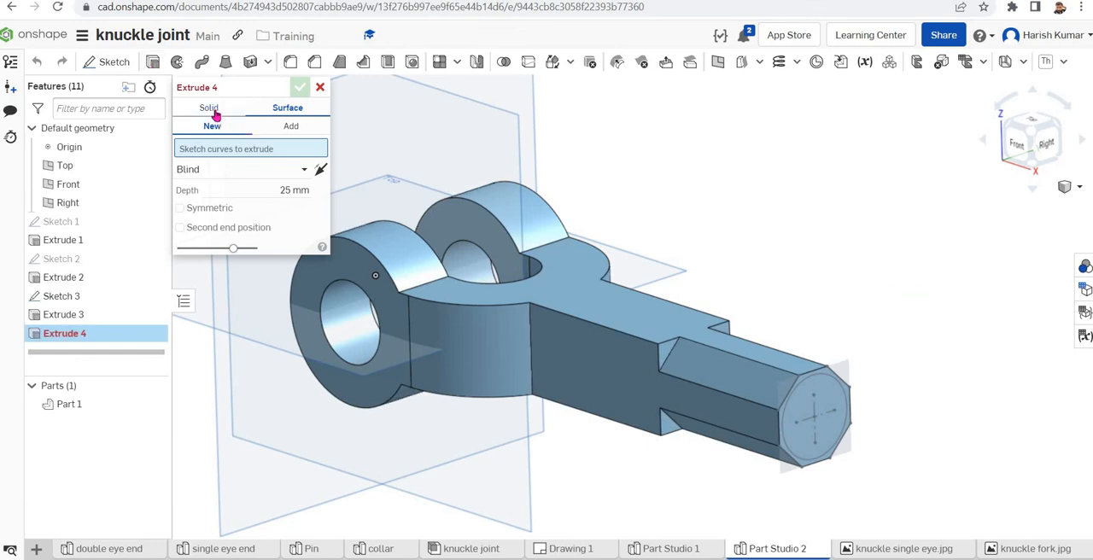
{"action": "left_click", "coordinate": [211, 110]}
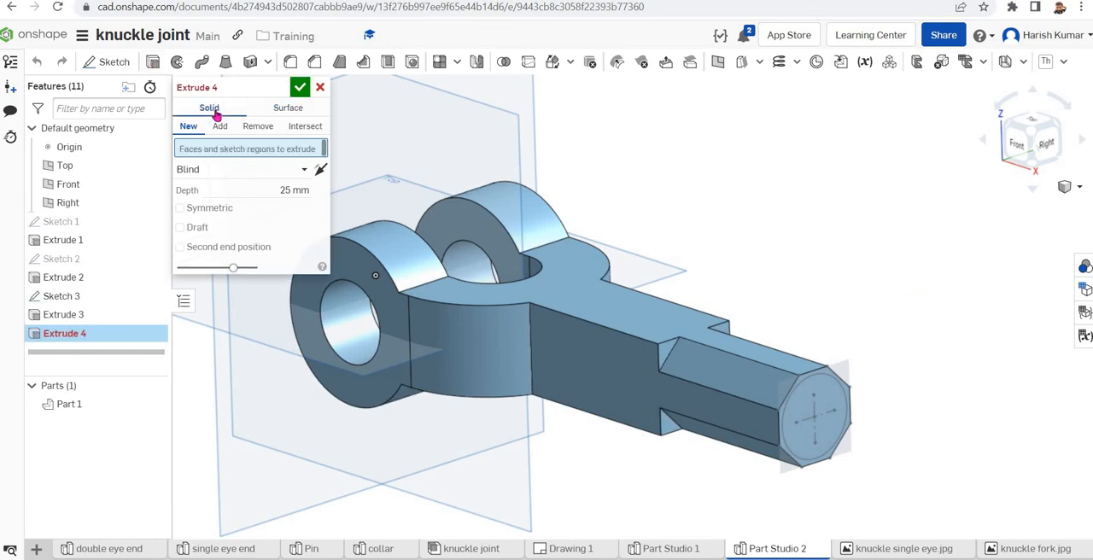
{"action": "left_click", "coordinate": [832, 390]}
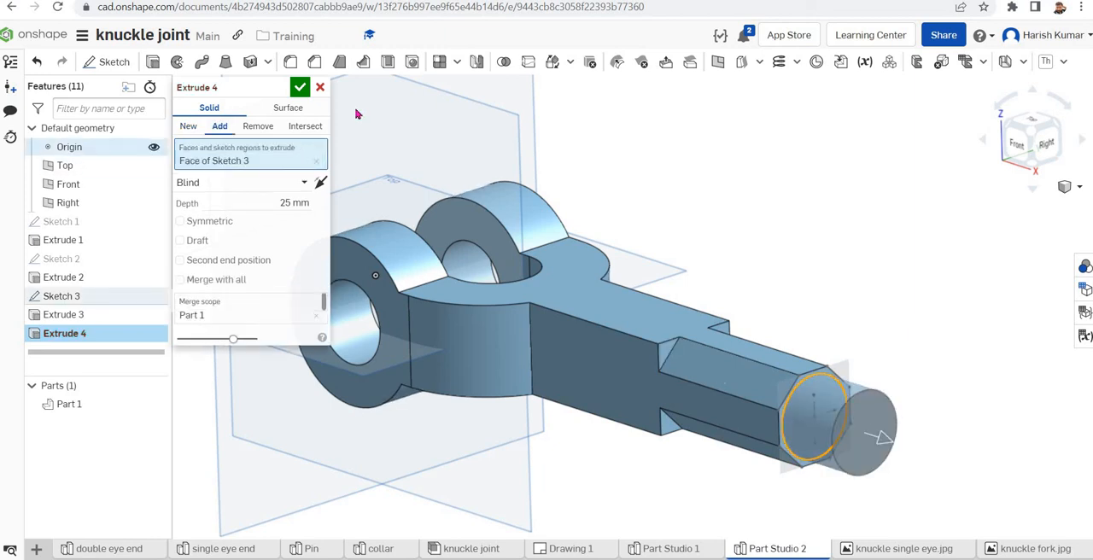
{"action": "left_click", "coordinate": [291, 202]}
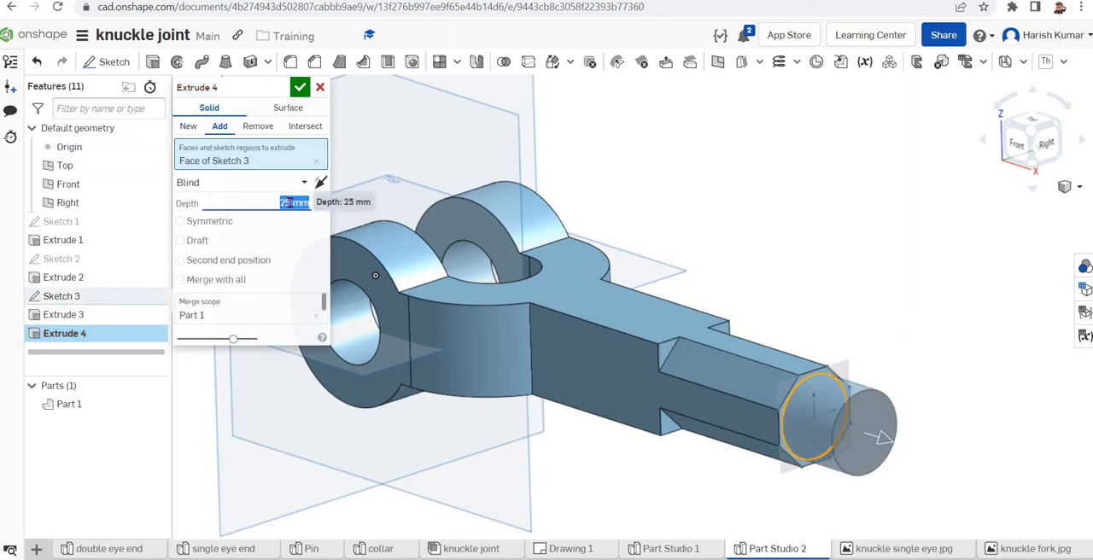
{"action": "left_click", "coordinate": [315, 206]}
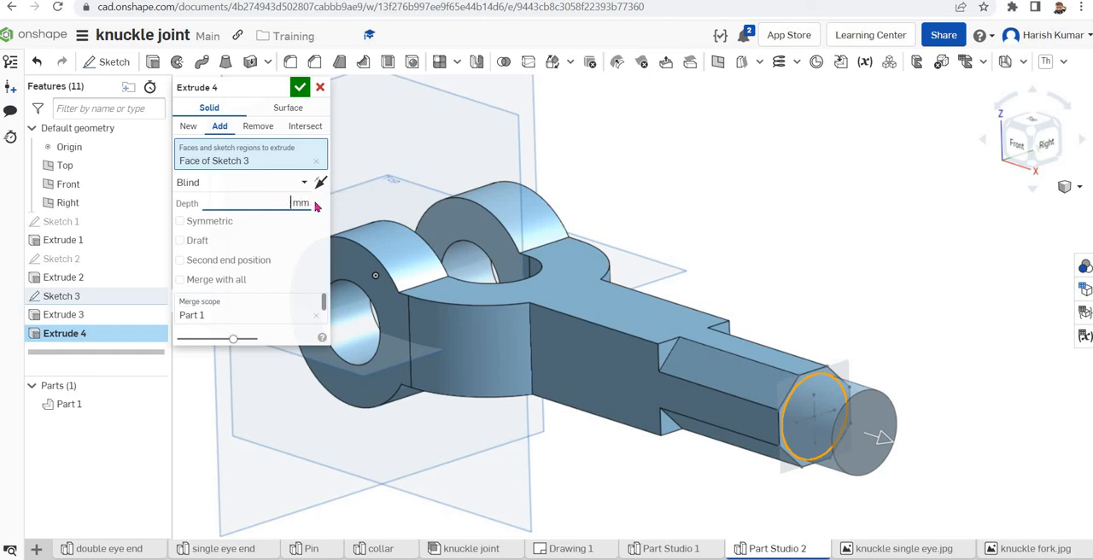
{"action": "left_click", "coordinate": [299, 88]}
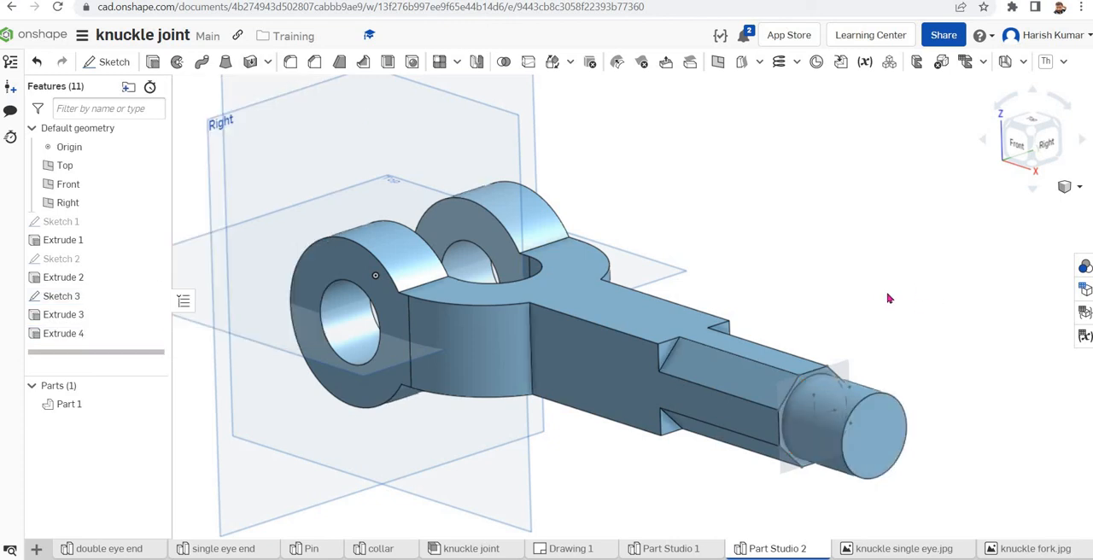
{"action": "left_click", "coordinate": [153, 297]}
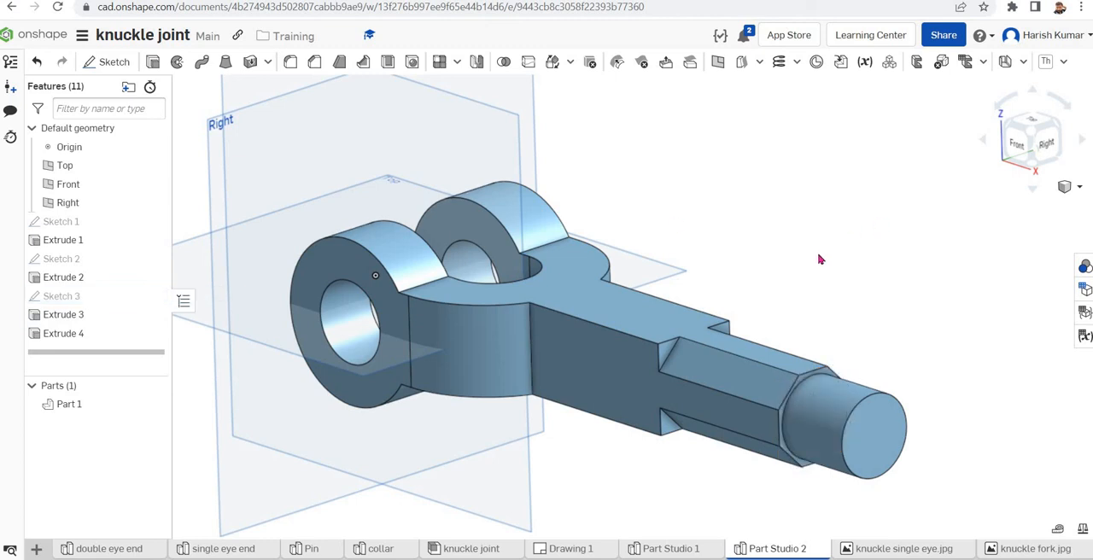
Fillet the edges where the eyes meet the fork body, where the body meets the shank, and at the octagon cut ends, with 15 mm radius
{"action": "mouse_move", "coordinate": [817, 259]}
{"action": "right_mouse_down"}
{"action": "mouse_move", "coordinate": [856, 276]}
{"action": "mouse_move", "coordinate": [845, 275]}
{"action": "right_mouse_up"}
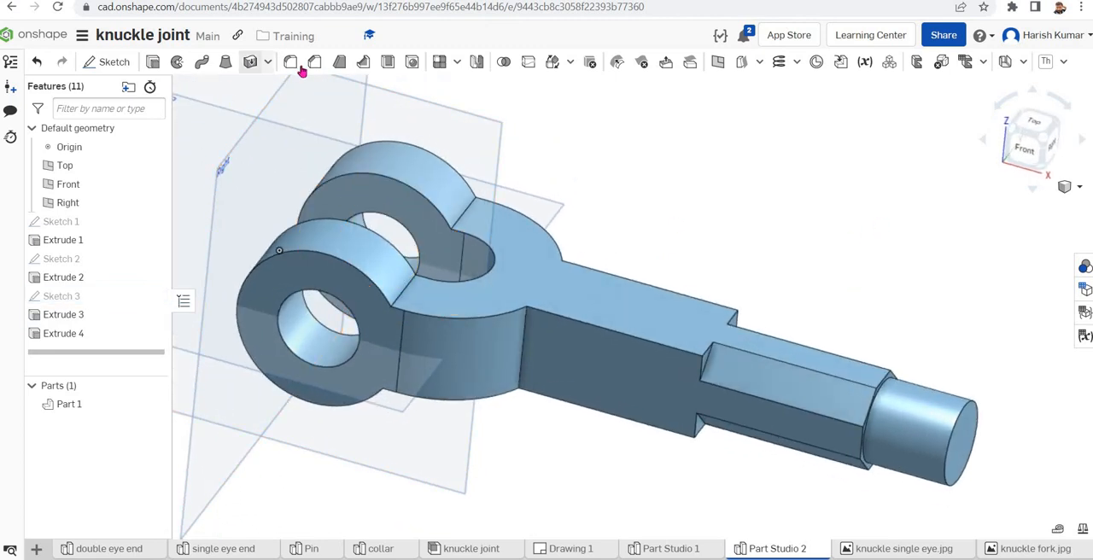
{"action": "left_click", "coordinate": [401, 295]}
{"action": "left_click", "coordinate": [458, 221]}
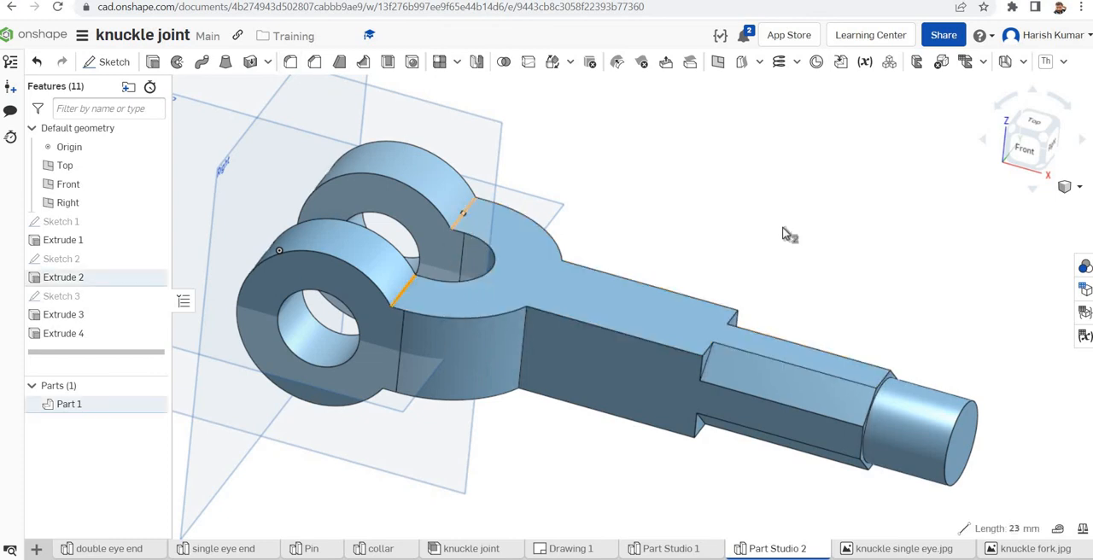
{"action": "left_click", "coordinate": [522, 345]}
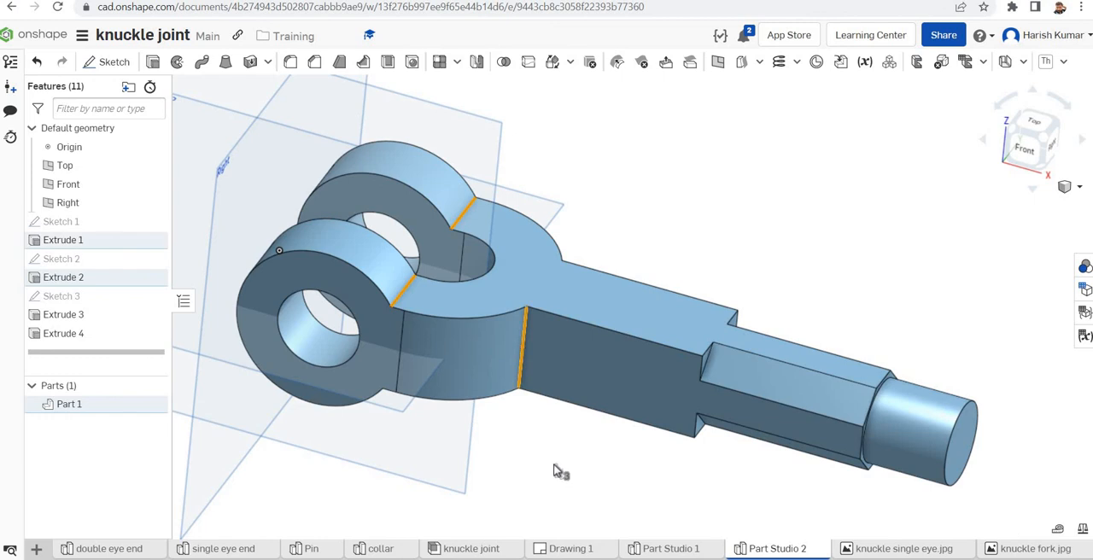
{"action": "right_click_drag", "start_coordinate": [556, 463], "coordinate": [411, 404]}
{"action": "left_click", "coordinate": [409, 399]}
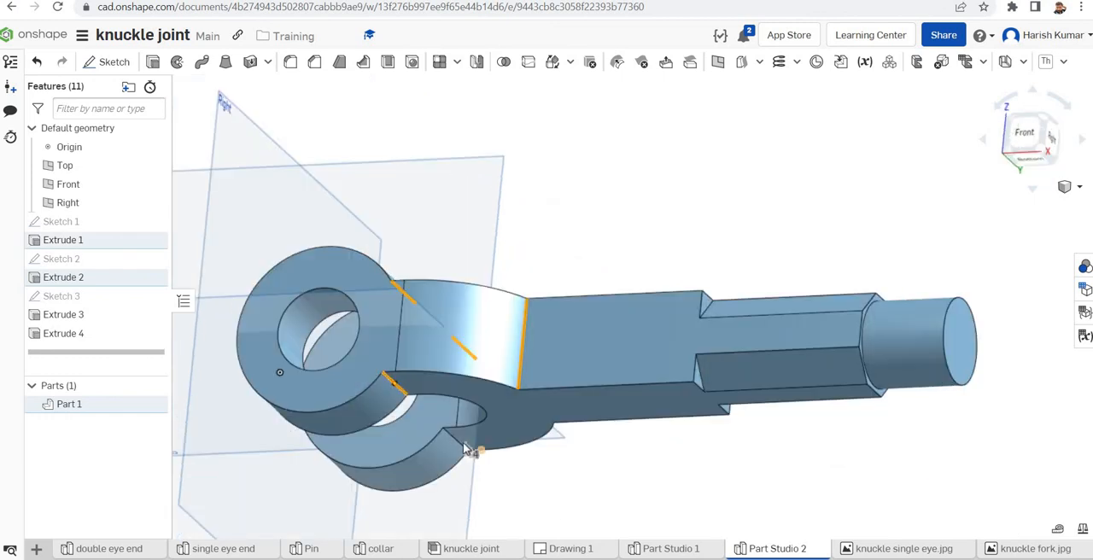
{"action": "left_click", "coordinate": [452, 442]}
{"action": "left_click", "coordinate": [697, 376]}
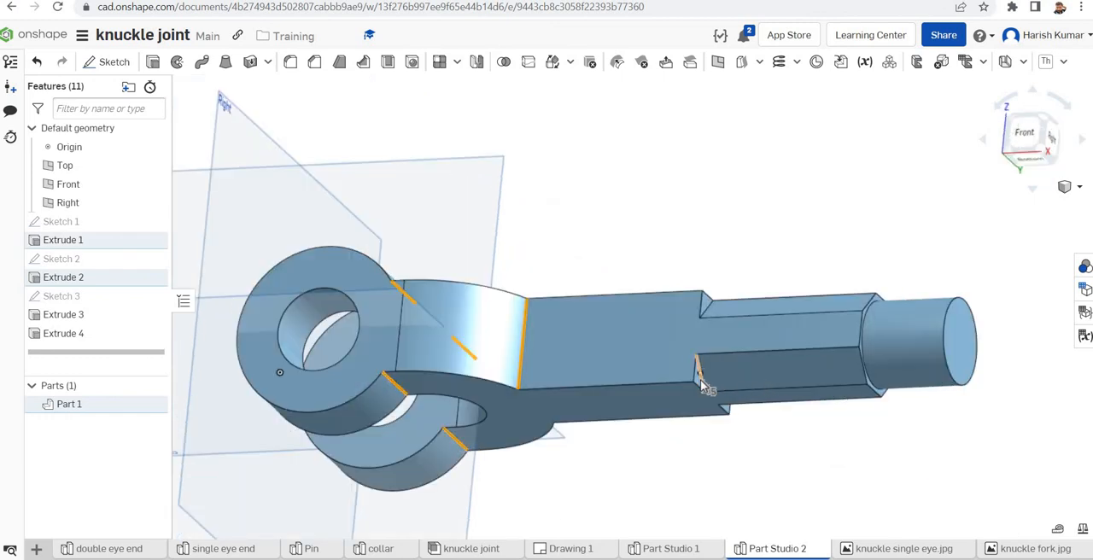
{"action": "right_click_drag", "start_coordinate": [705, 316], "coordinate": [578, 260]}
{"action": "left_click", "coordinate": [721, 275]}
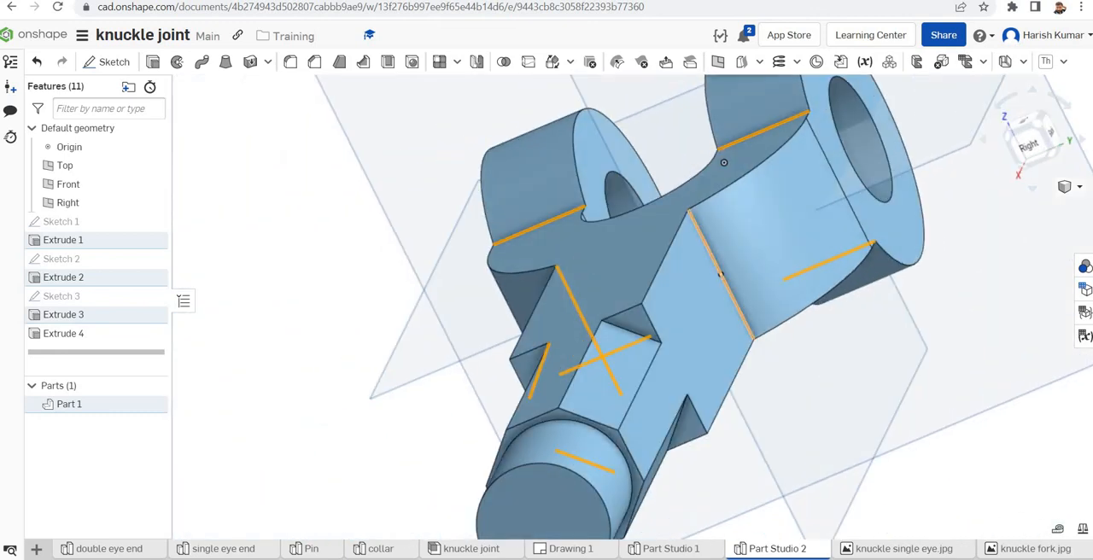
{"action": "left_click", "coordinate": [681, 418]}
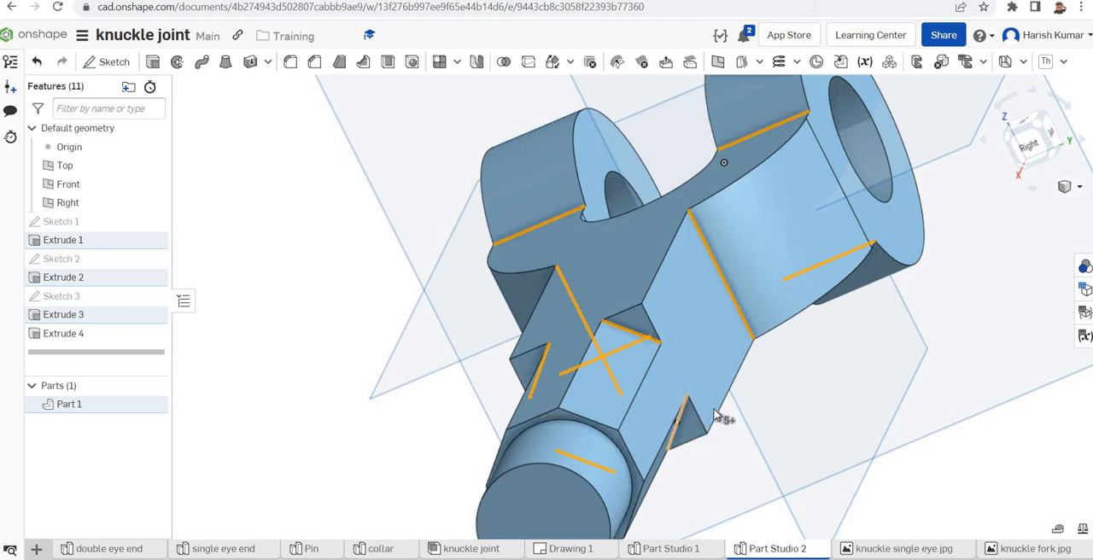
{"action": "left_click", "coordinate": [290, 63]}
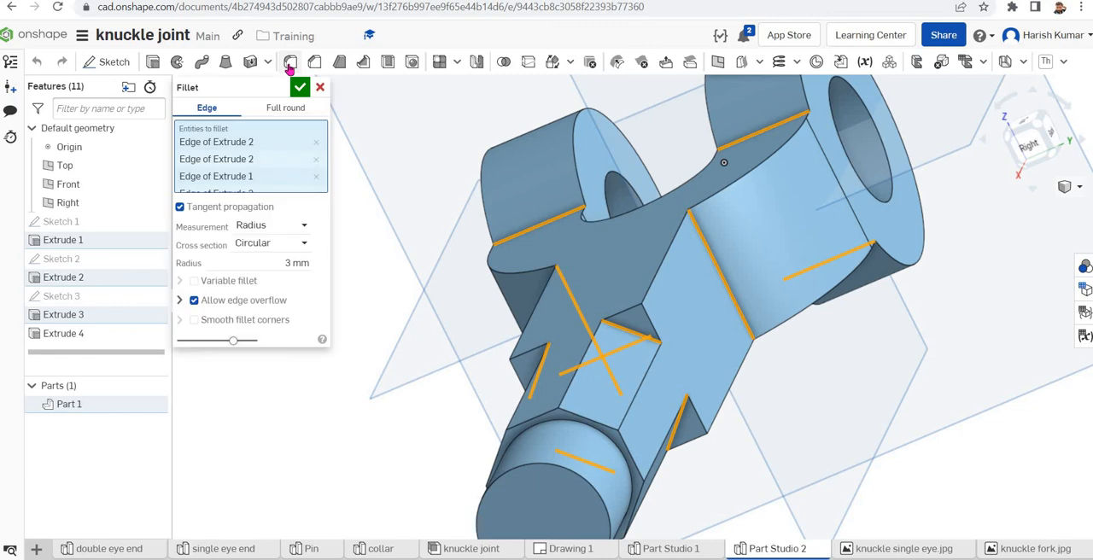
{"action": "left_click", "coordinate": [290, 263]}
{"action": "left_click", "coordinate": [290, 263]}
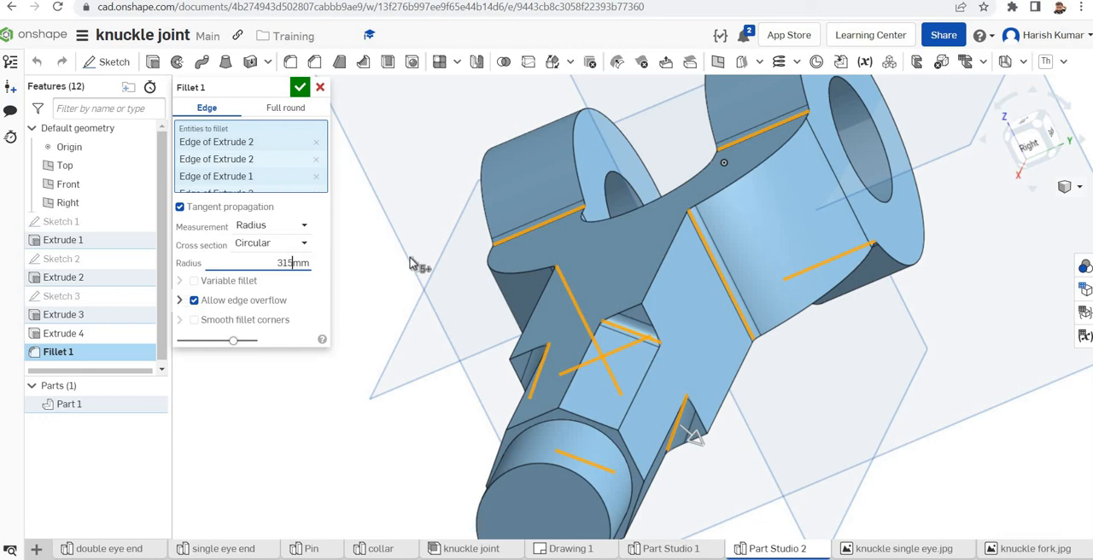
{"action": "left_click", "coordinate": [299, 88]}
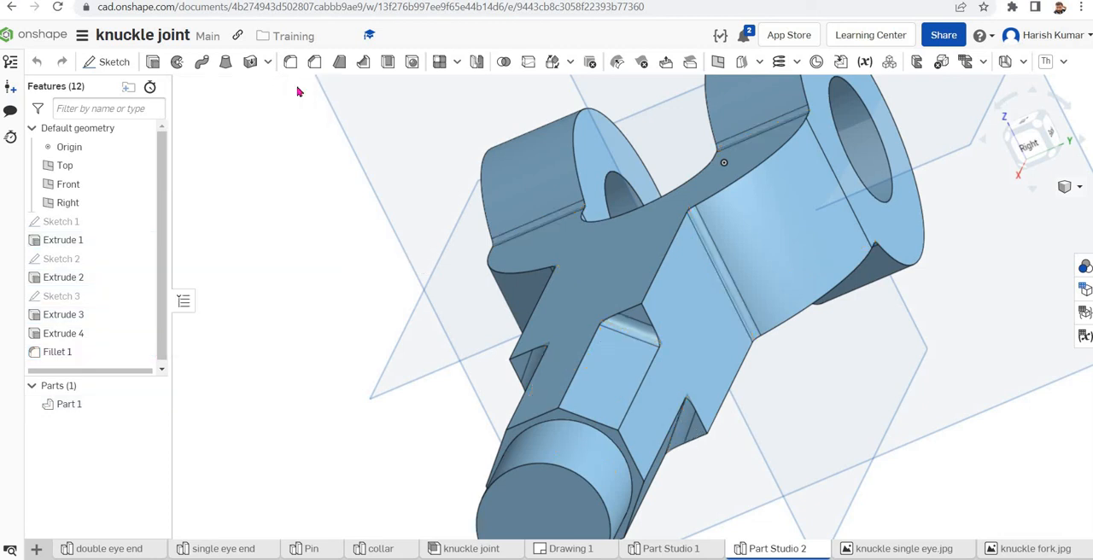
Fillet the circular edge where the round rod meets the octagonal shank with a 3 mm radius
{"action": "right_click_drag", "start_coordinate": [856, 433], "coordinate": [940, 416]}
{"action": "scroll", "coordinate": [686, 456], "scroll_direction": "down", "scroll_amount": 3}
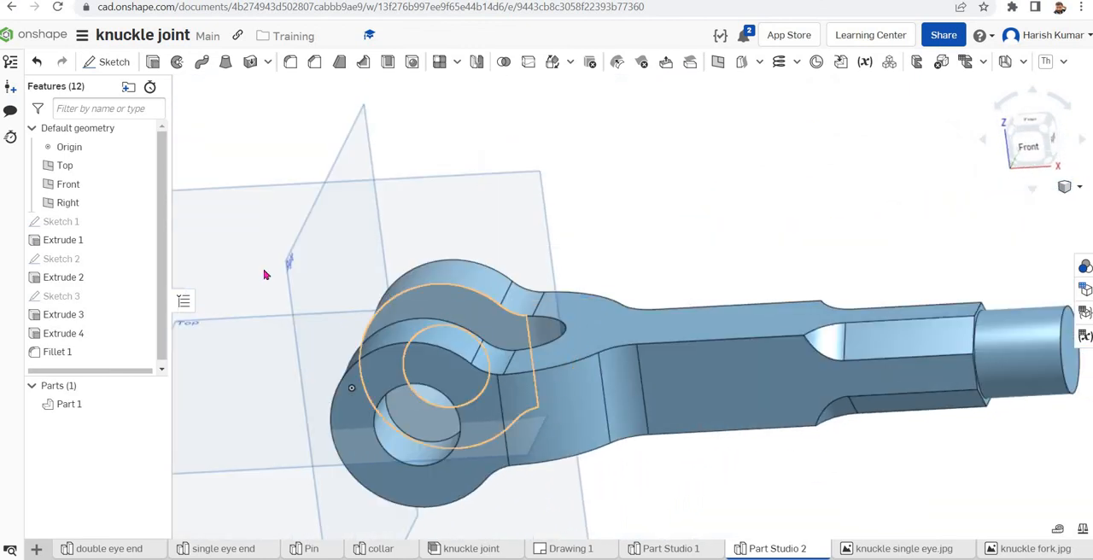
{"action": "scroll", "coordinate": [265, 274], "scroll_direction": "down", "scroll_amount": 3}
{"action": "scroll", "coordinate": [678, 424], "scroll_direction": "up", "scroll_amount": 2}
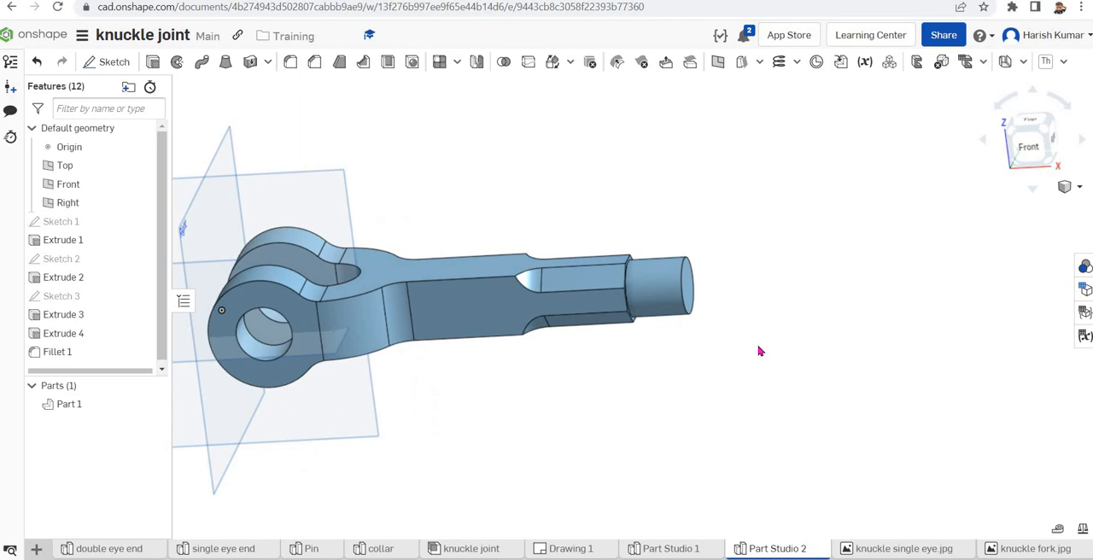
{"action": "right_click_drag", "start_coordinate": [809, 345], "coordinate": [590, 422]}
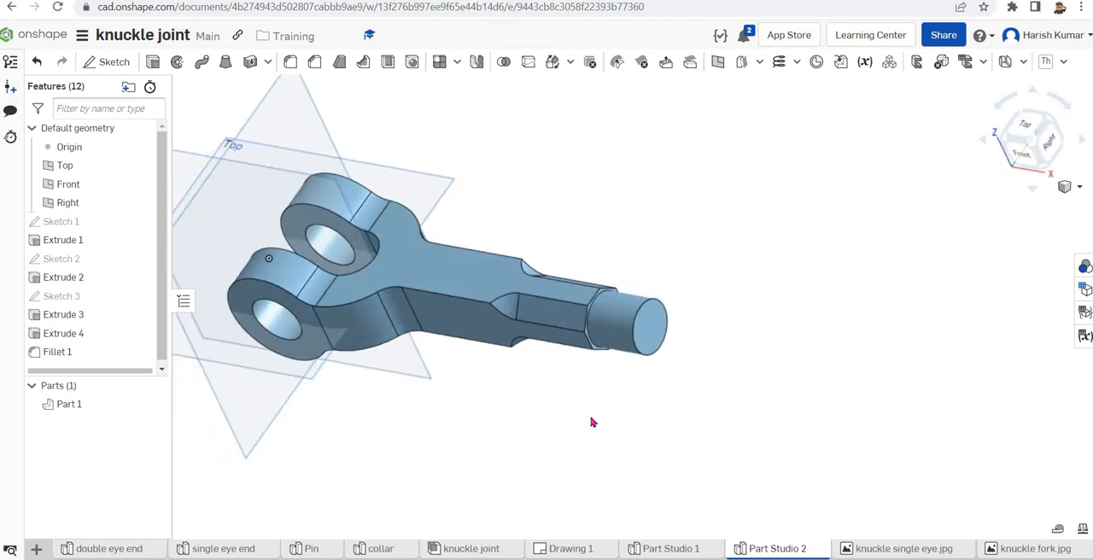
{"action": "left_click", "coordinate": [595, 349]}
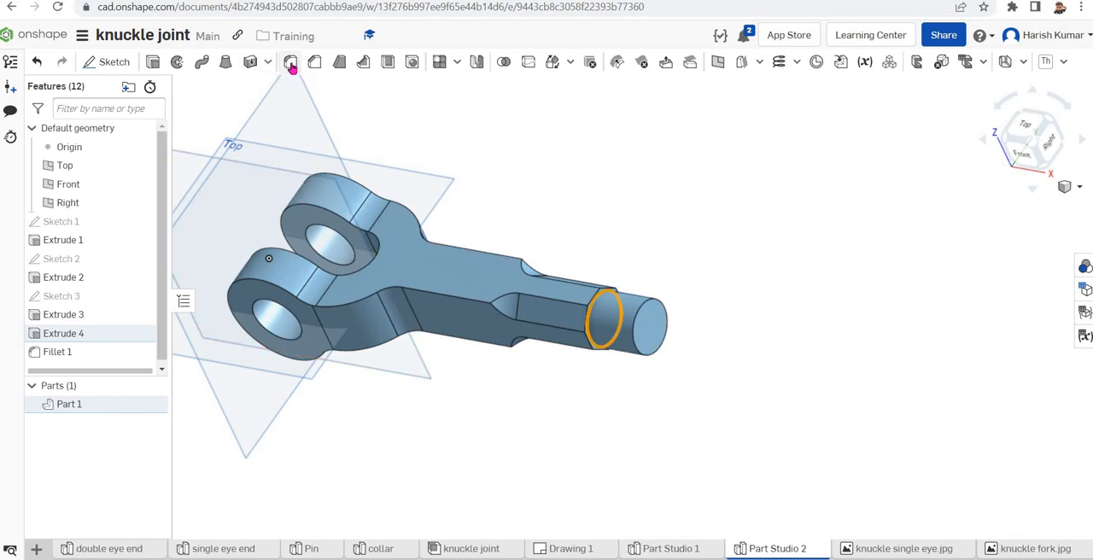
{"action": "left_click", "coordinate": [290, 63]}
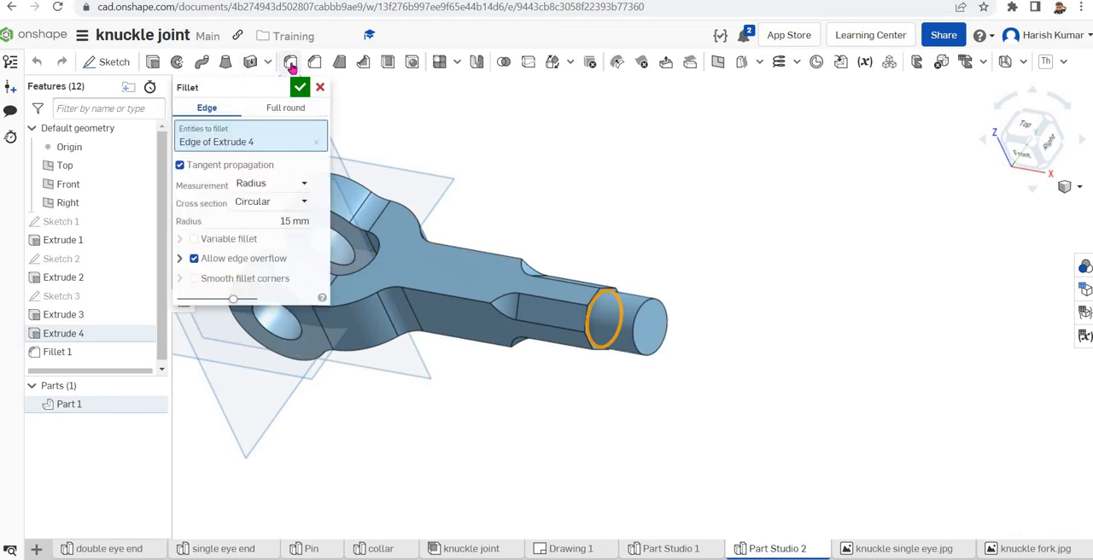
{"action": "left_click", "coordinate": [294, 220]}
{"action": "left_click", "coordinate": [295, 220]}
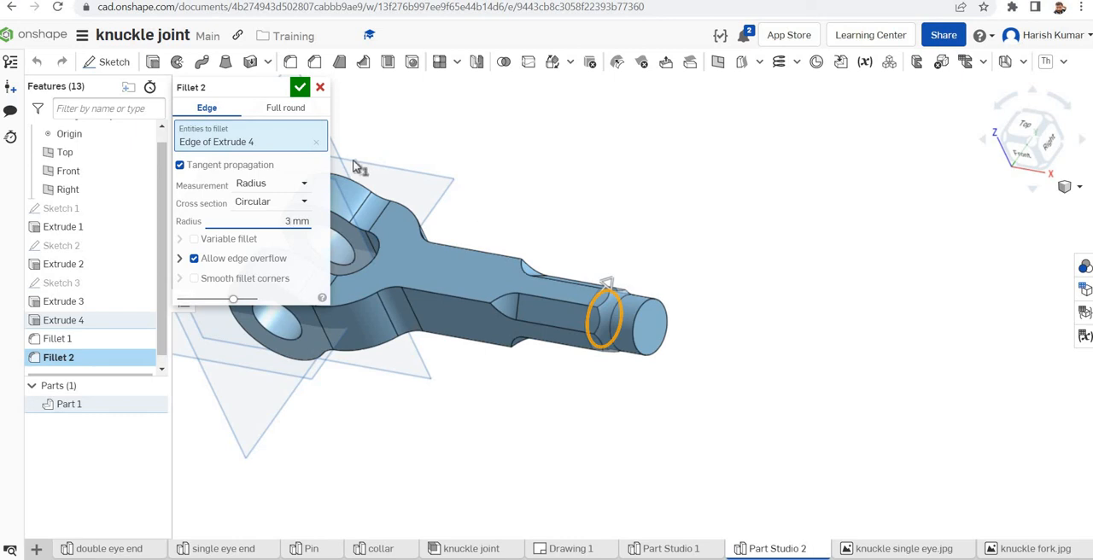
{"action": "left_click", "coordinate": [299, 87]}
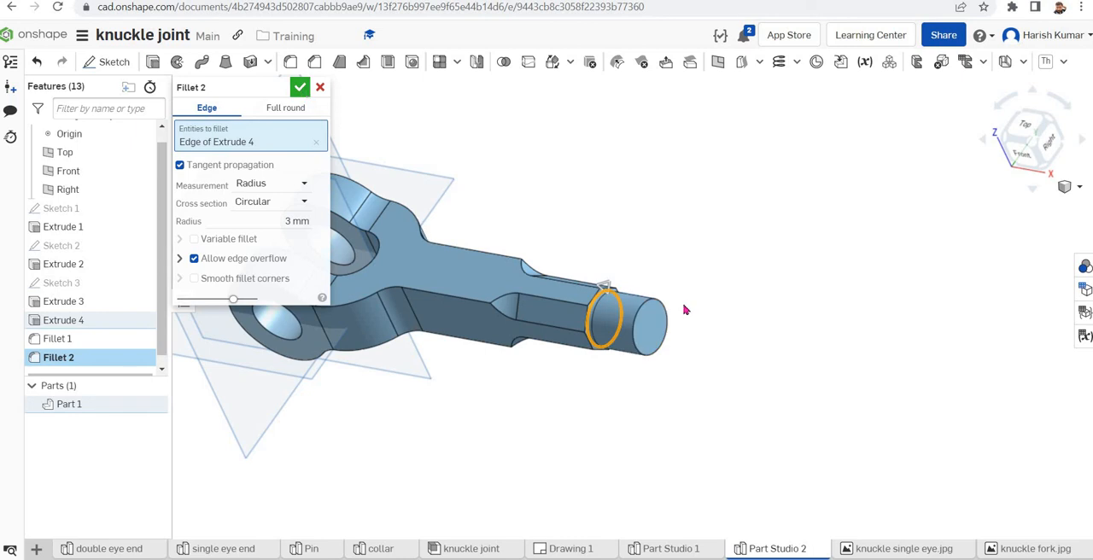
{"action": "scroll", "coordinate": [587, 449], "scroll_direction": "down", "scroll_amount": 2}
{"action": "scroll", "coordinate": [719, 417], "scroll_direction": "up", "scroll_amount": 1}
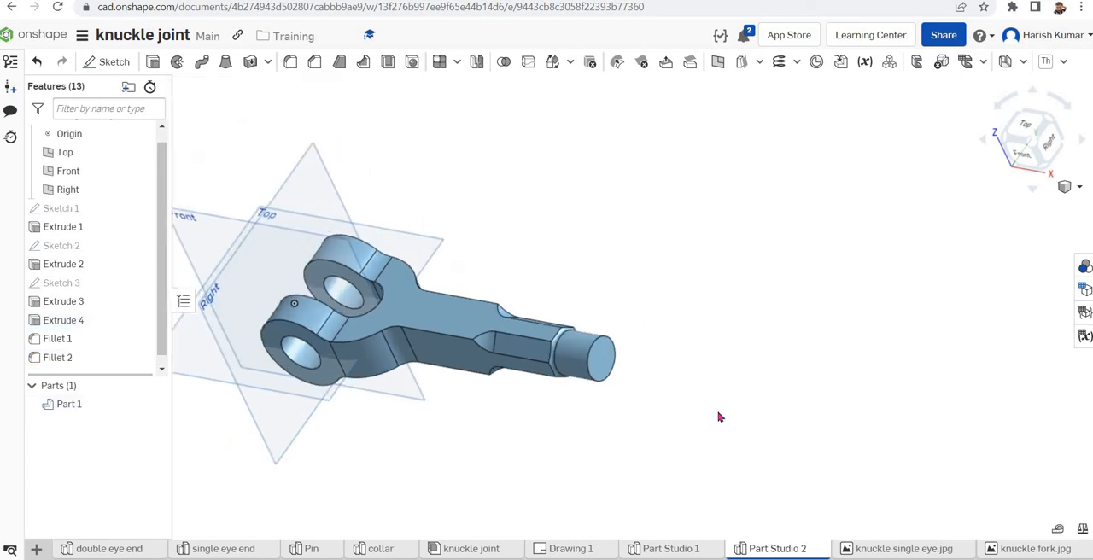
{"action": "scroll", "coordinate": [718, 414], "scroll_direction": "up", "scroll_amount": 1}
{"action": "right_click_drag", "start_coordinate": [709, 430], "coordinate": [764, 409]}
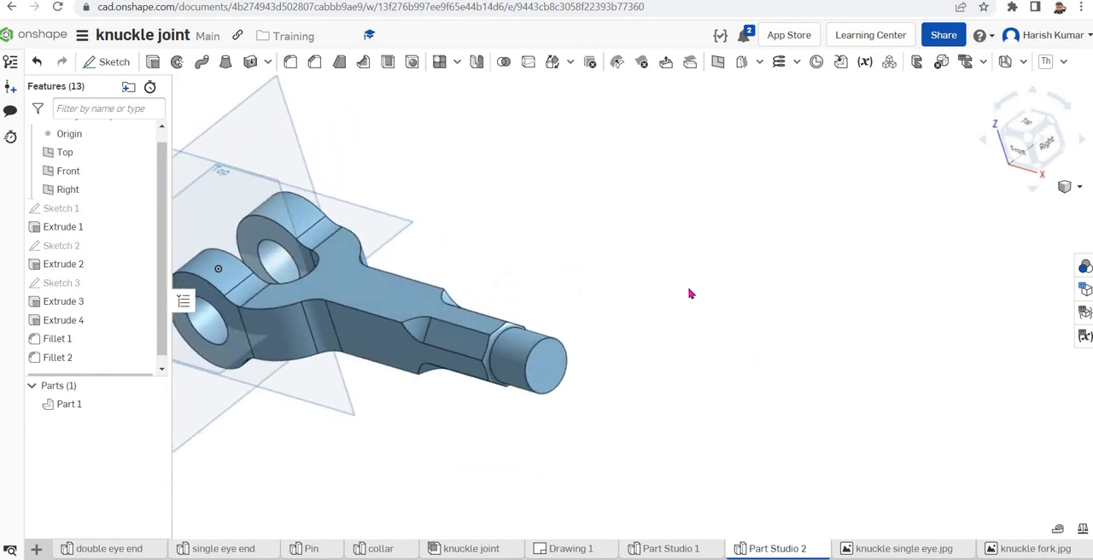
{"action": "scroll", "coordinate": [845, 303], "scroll_direction": "down", "scroll_amount": 1}
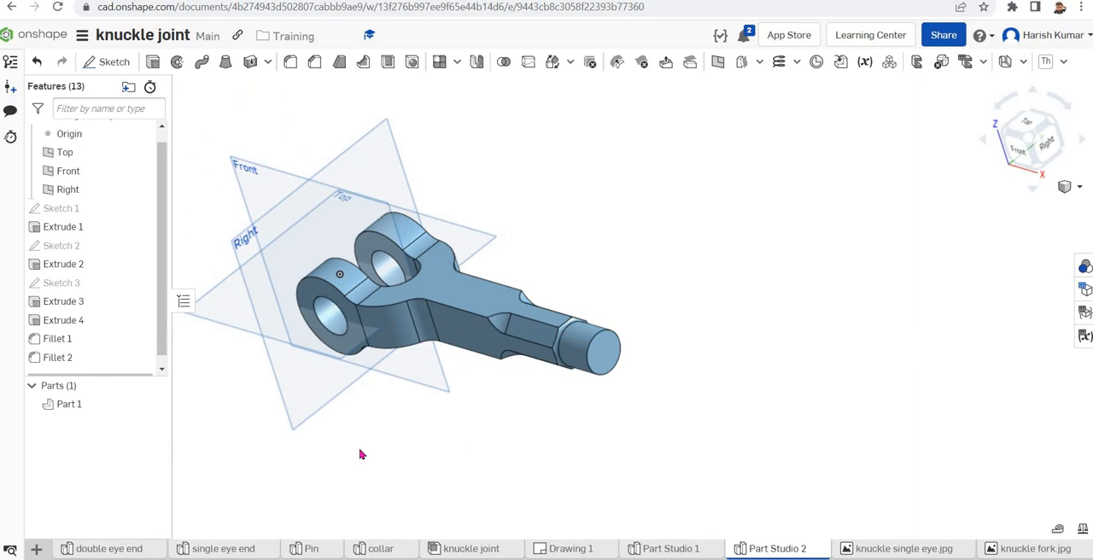
{"action": "middle_click_drag", "start_coordinate": [360, 454], "coordinate": [522, 436]}
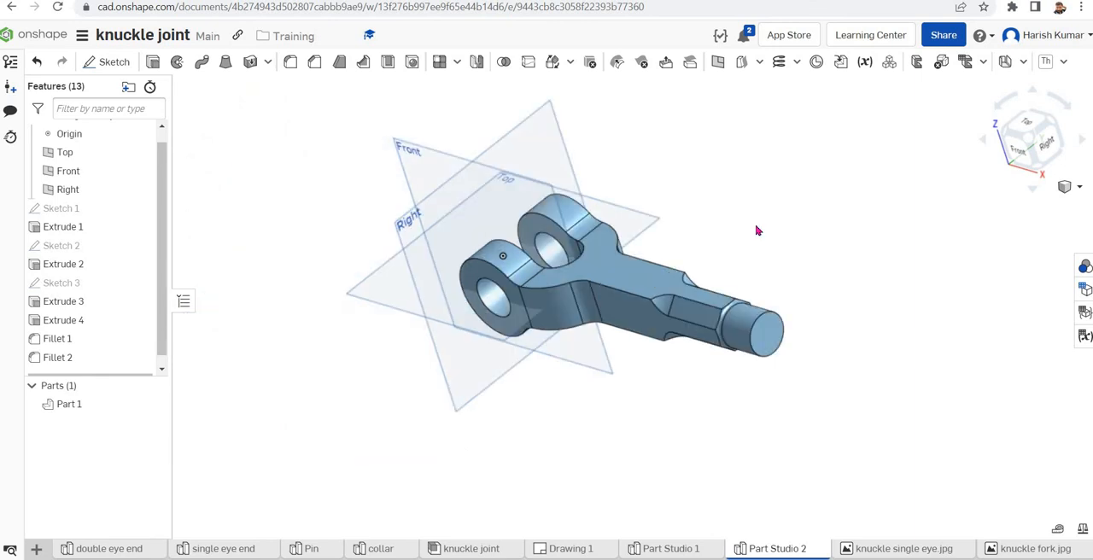